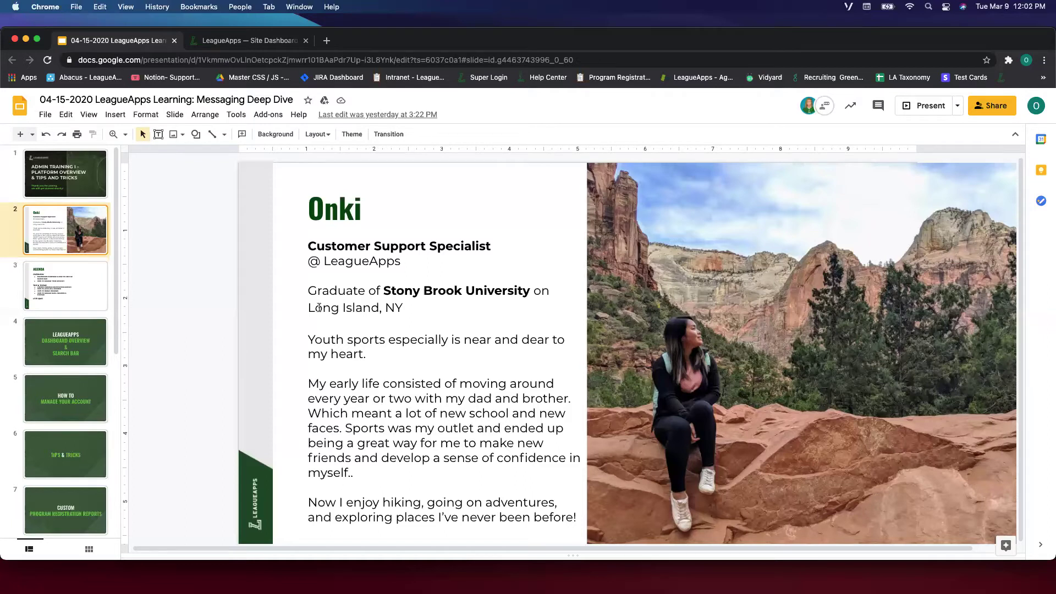
# Show the Agenda slide, then select and clear the words HOW TO in its text.
pyautogui.click(87, 287)
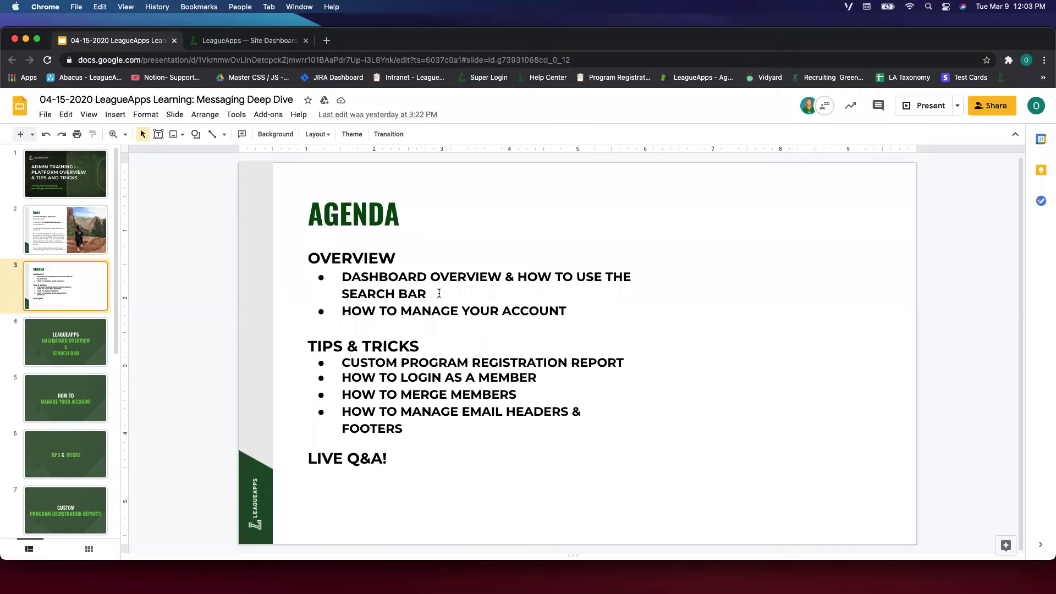
pyautogui.moveTo(361, 314); pyautogui.dragTo(400, 312)
pyautogui.click(401, 312)
# Select the AGENDA title and edge strip, then switch to the LeagueApps Site Dashboard tab.
pyautogui.click(380, 233)
pyautogui.click(256, 259)
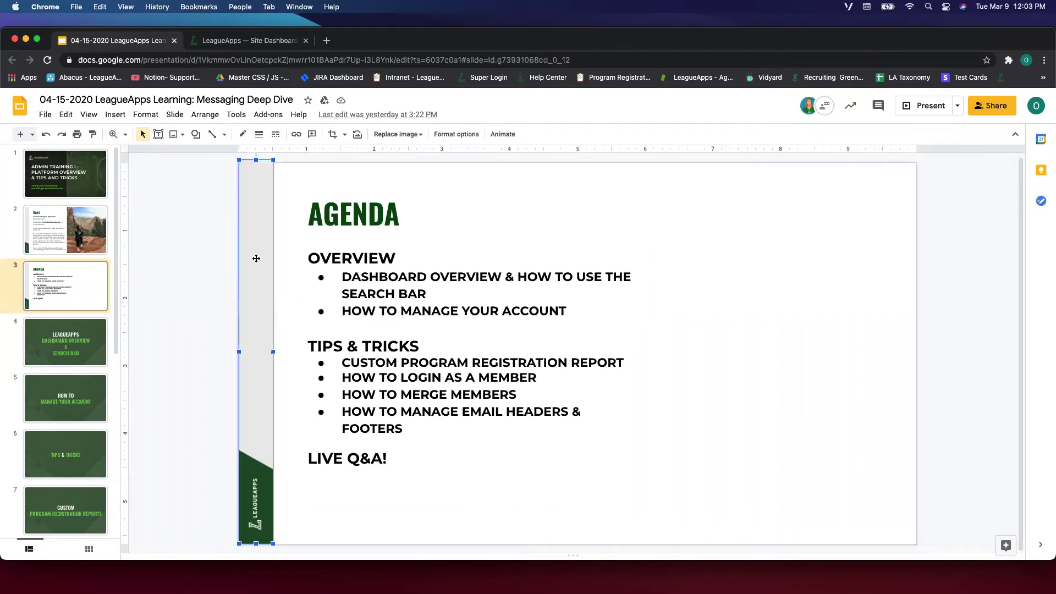
pyautogui.click(203, 274)
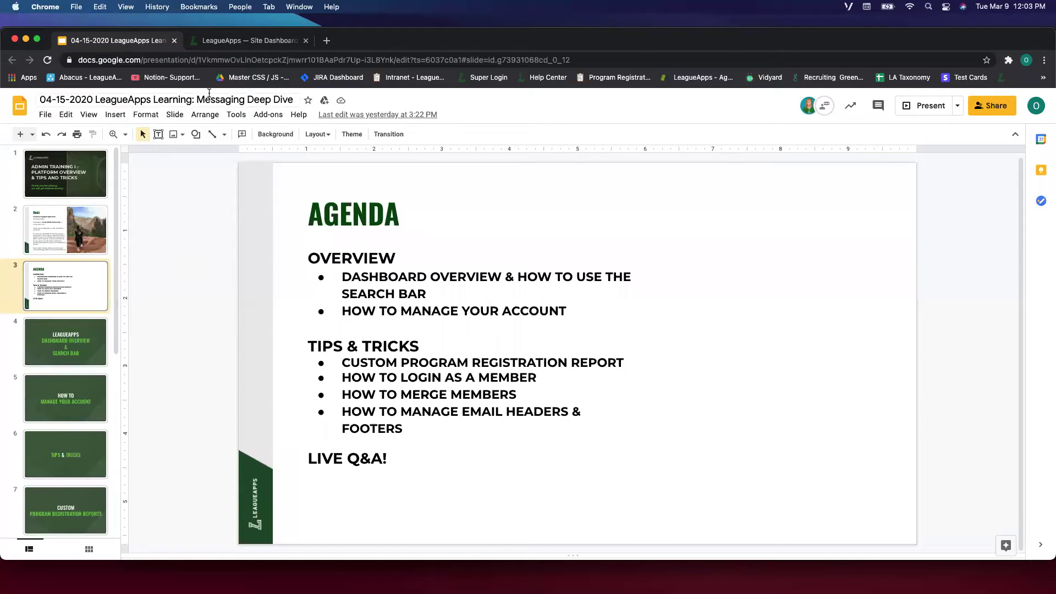
pyautogui.click(214, 42)
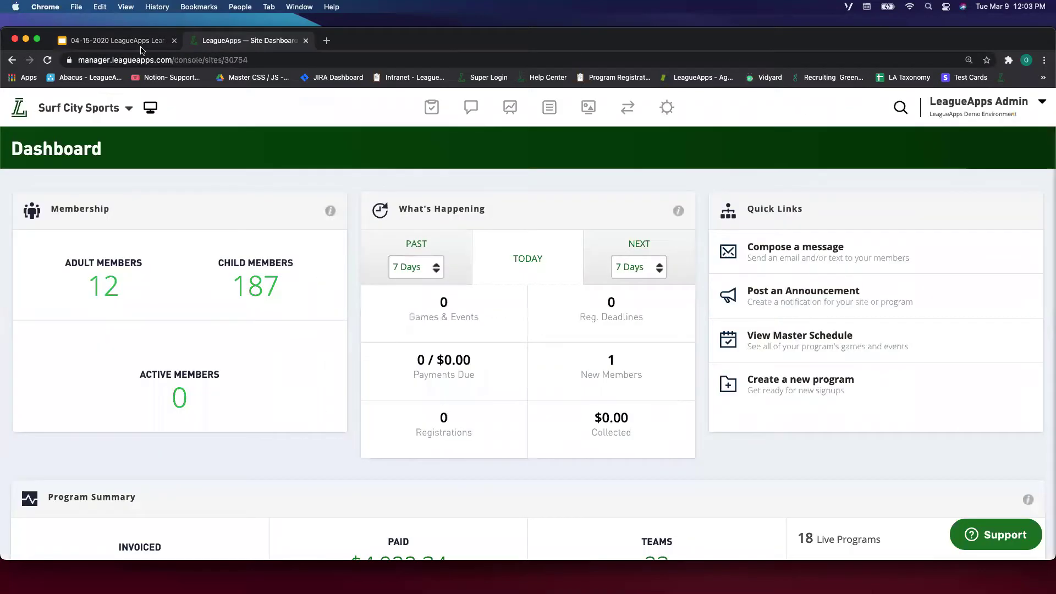
pyautogui.click(141, 47)
pyautogui.click(199, 40)
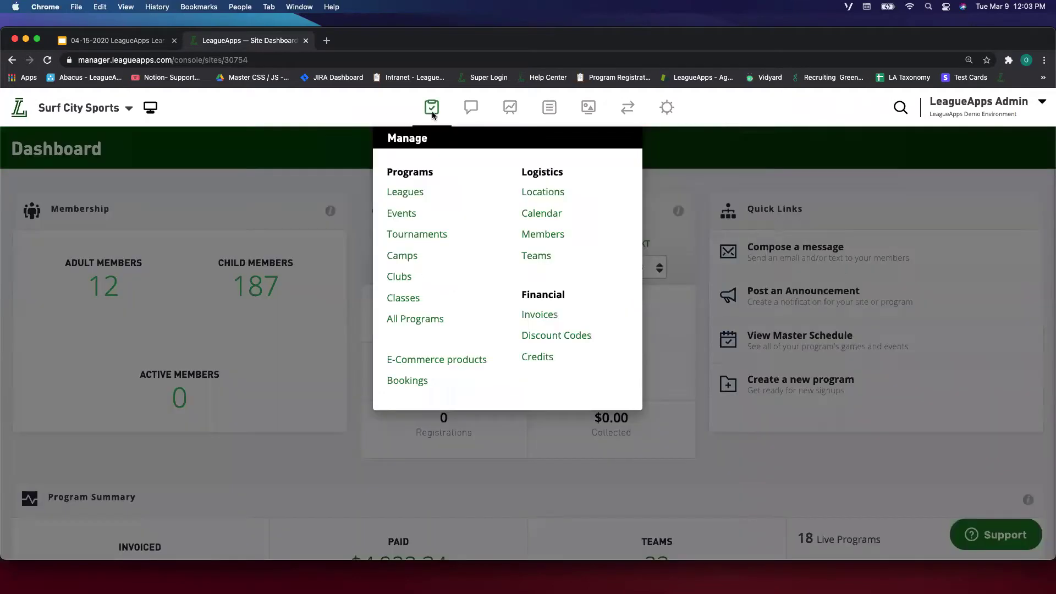
pyautogui.click(432, 108)
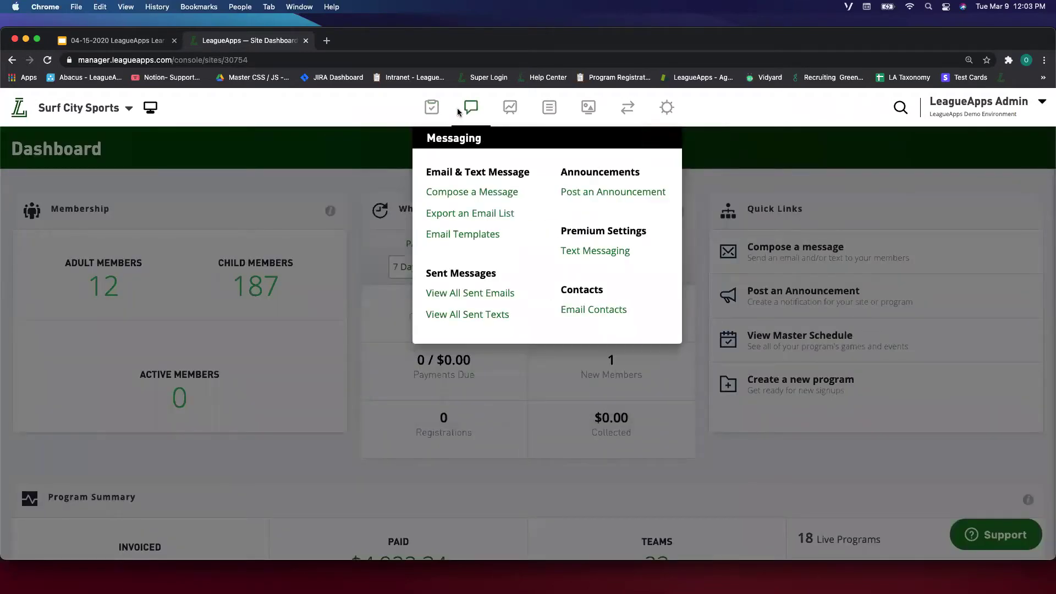
pyautogui.moveTo(503, 110)
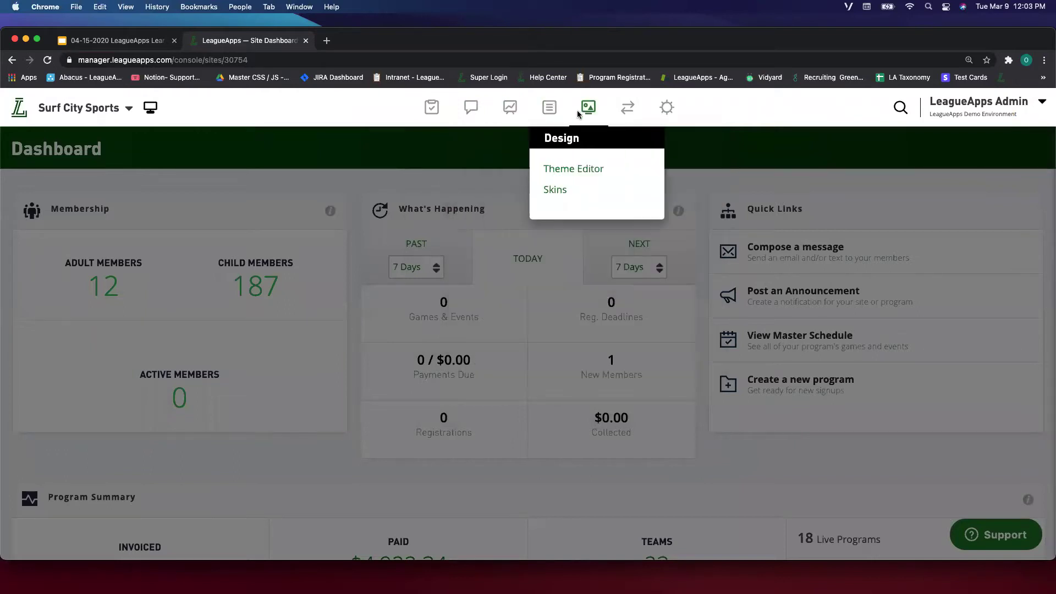
pyautogui.moveTo(615, 114)
pyautogui.moveTo(664, 115)
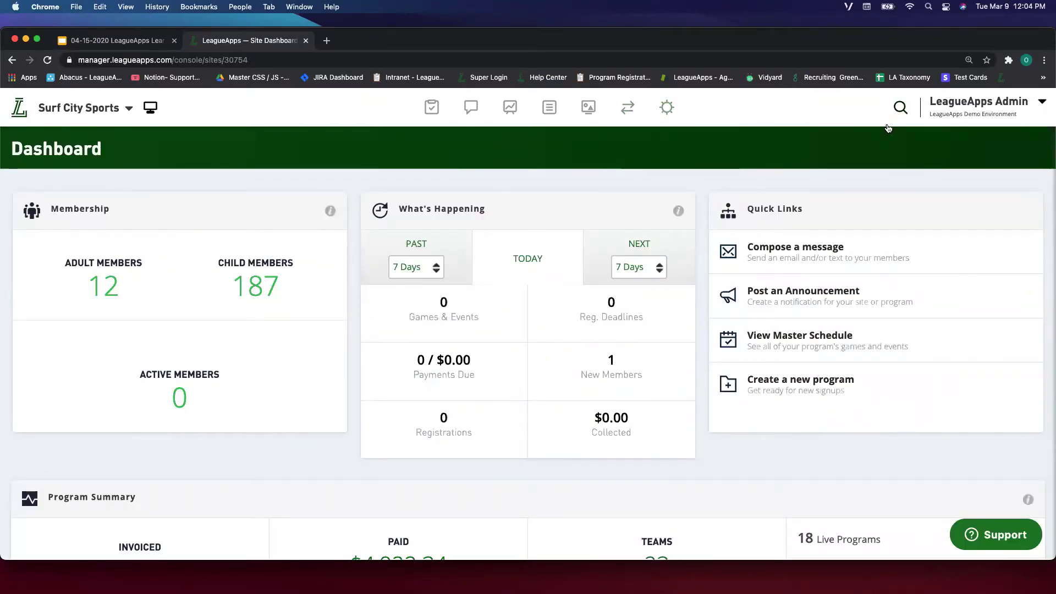
pyautogui.click(901, 107)
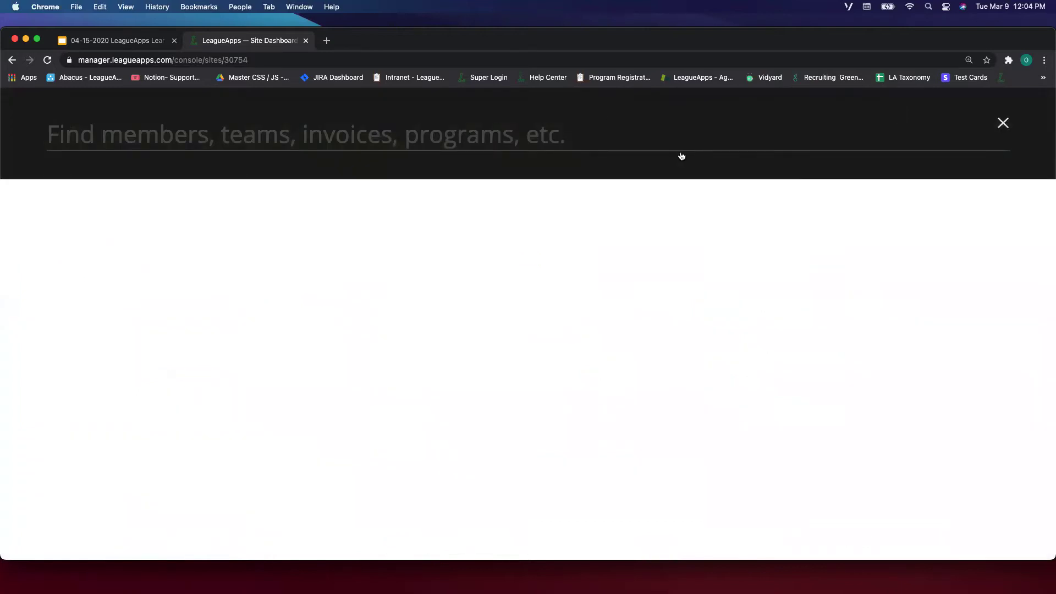
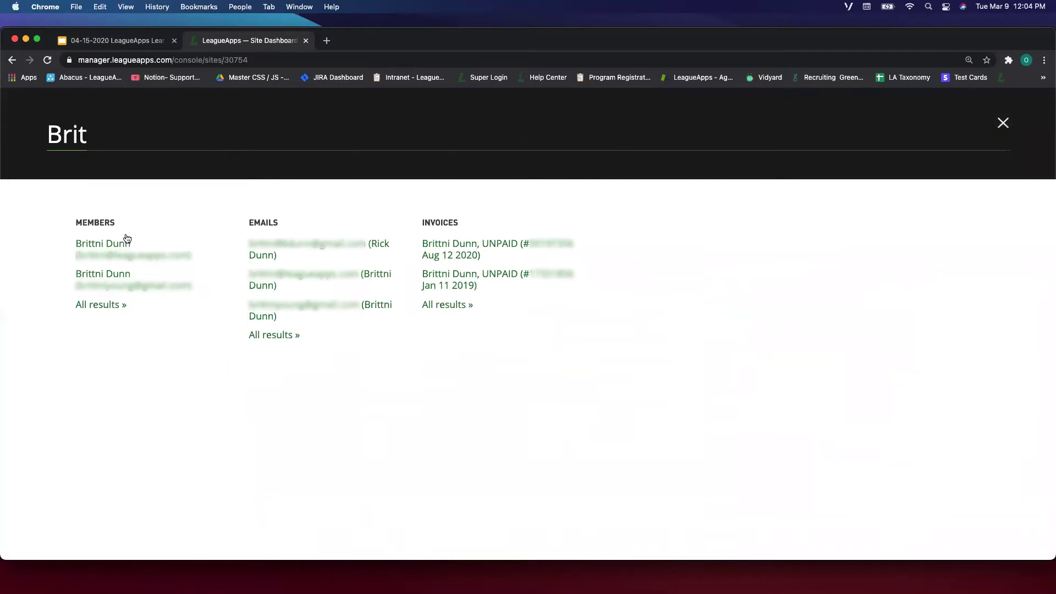
pyautogui.click(95, 252)
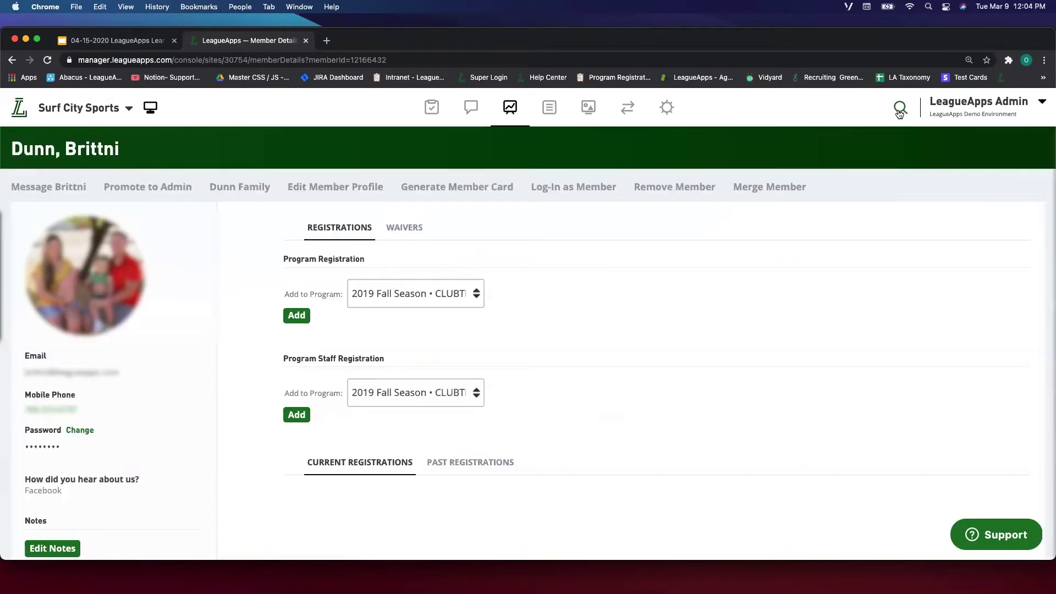
pyautogui.click(900, 110)
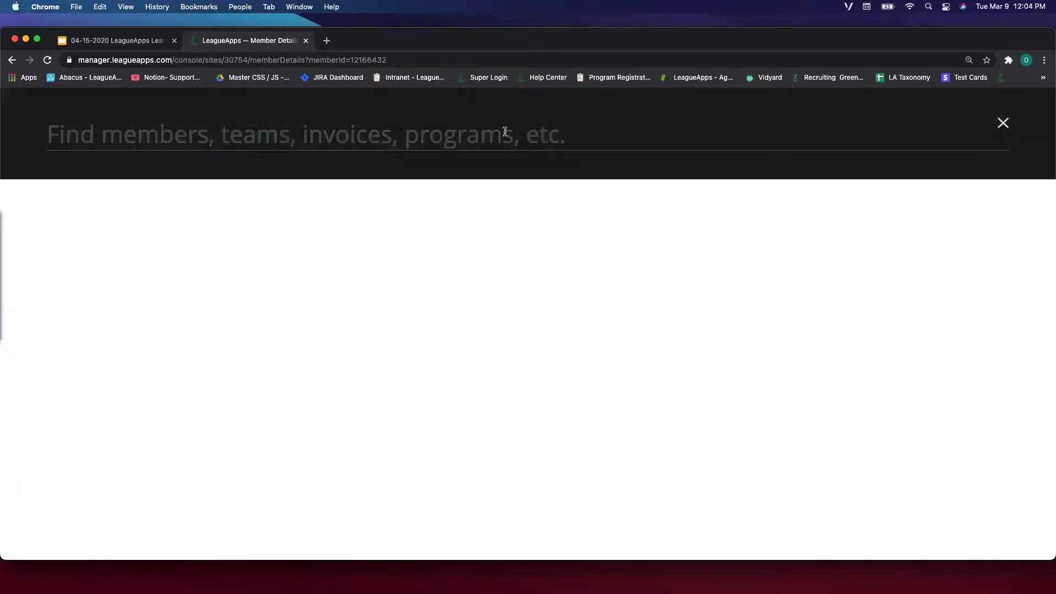
pyautogui.press('Return')
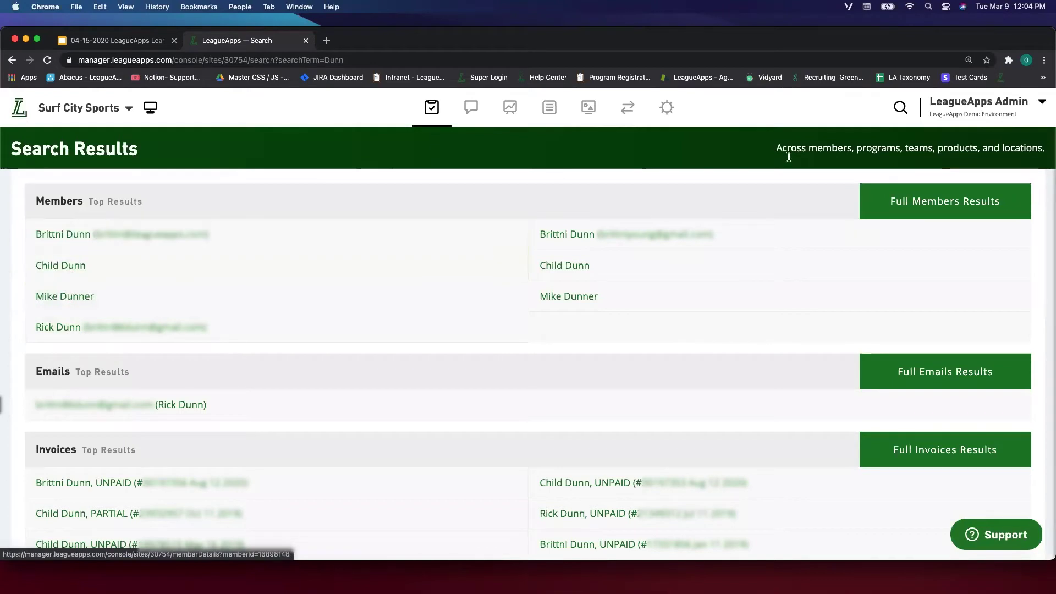
pyautogui.click(899, 108)
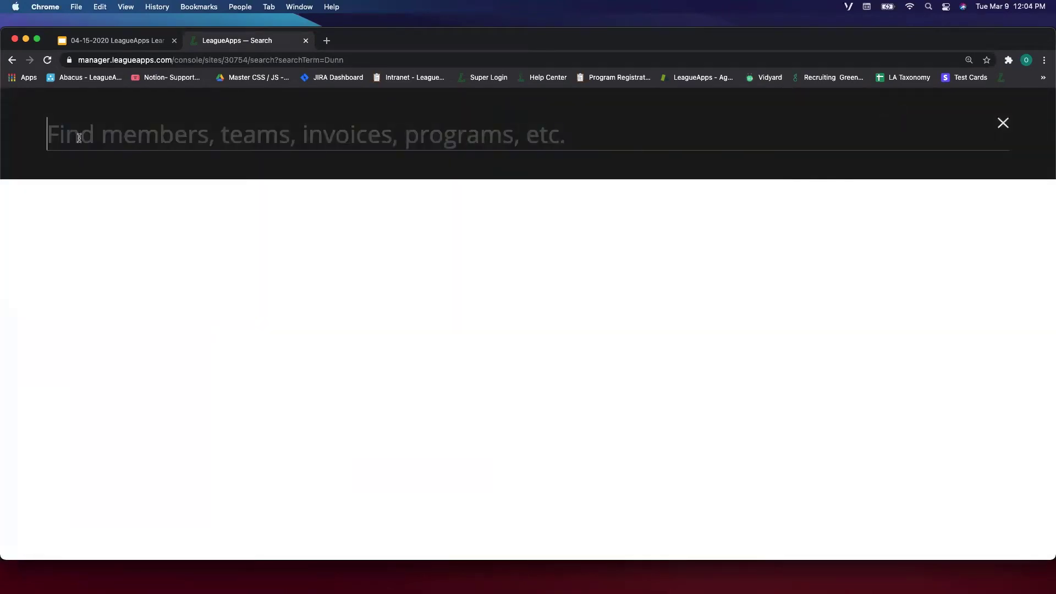
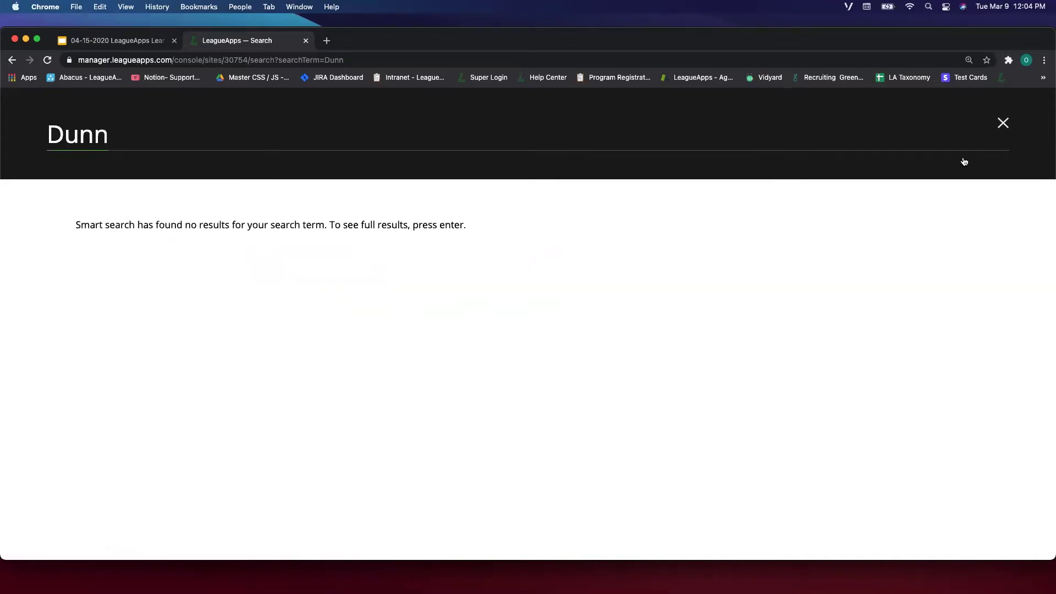
pyautogui.click(1004, 123)
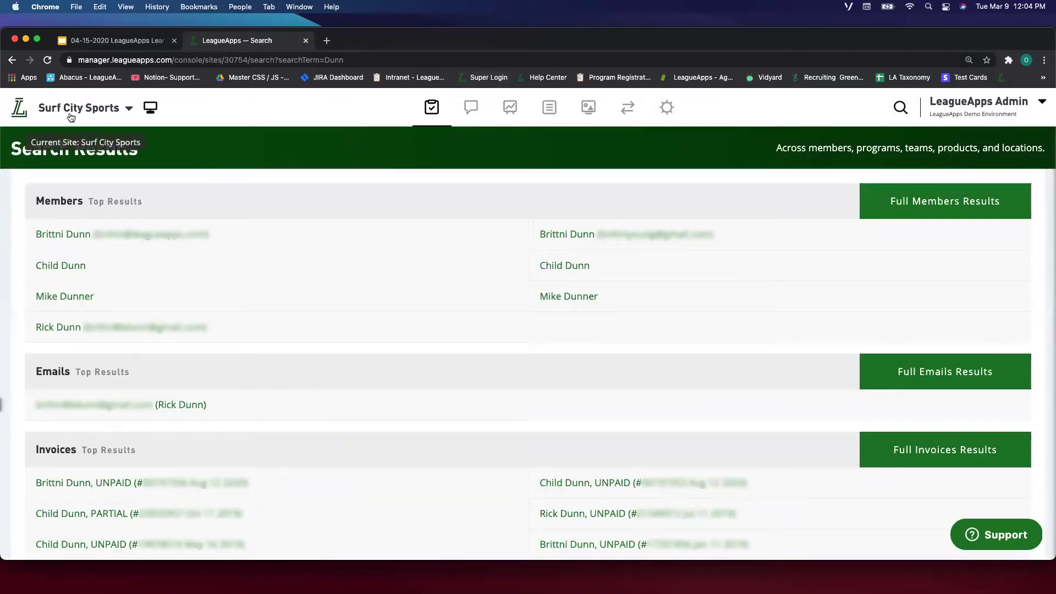
pyautogui.click(63, 234)
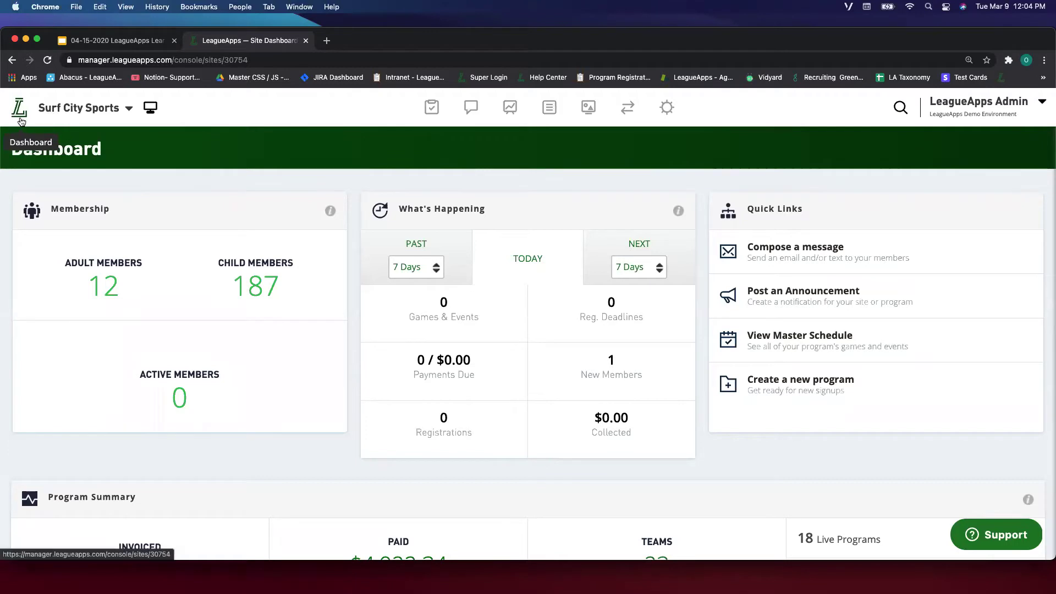
pyautogui.click(29, 109)
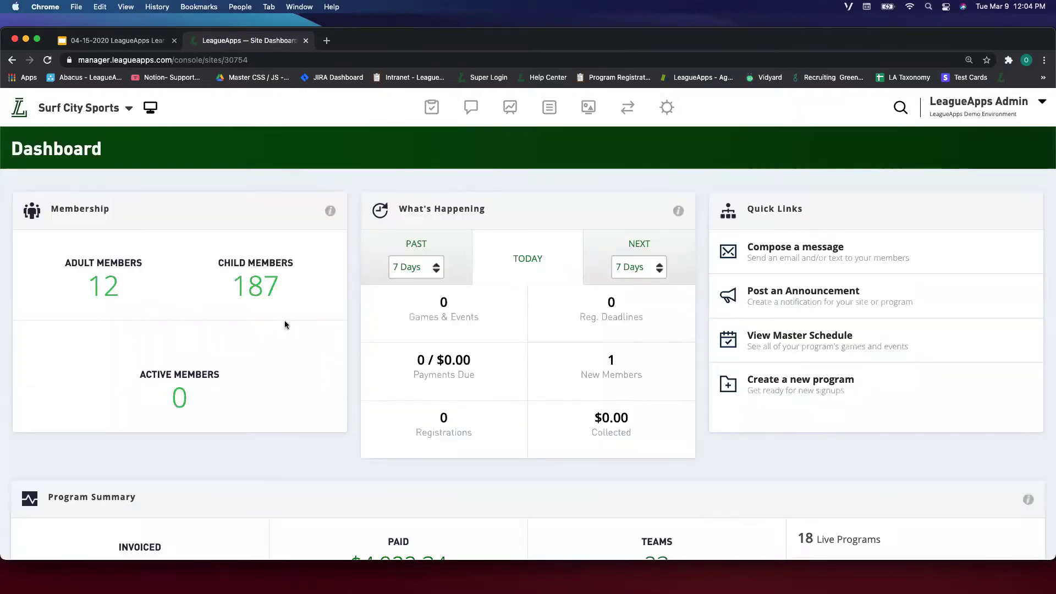
pyautogui.moveTo(431, 118)
pyautogui.click(407, 191)
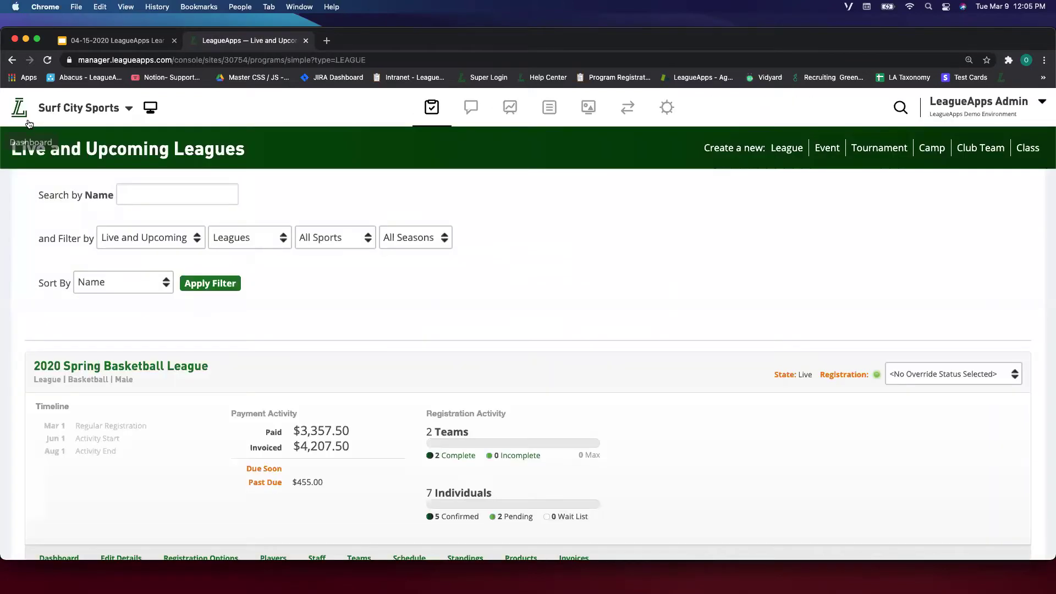
pyautogui.click(18, 112)
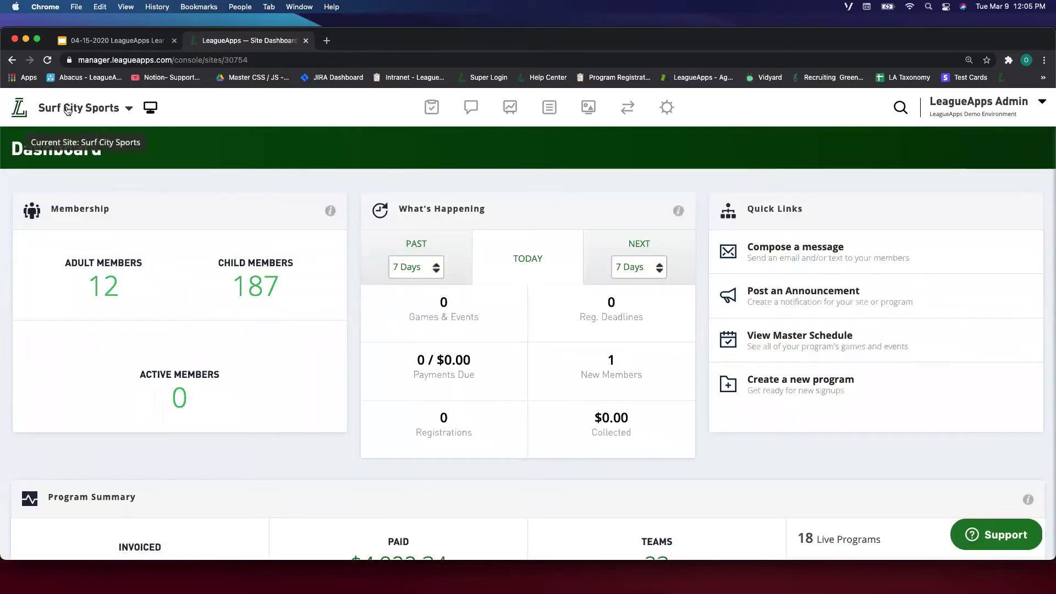
pyautogui.click(111, 110)
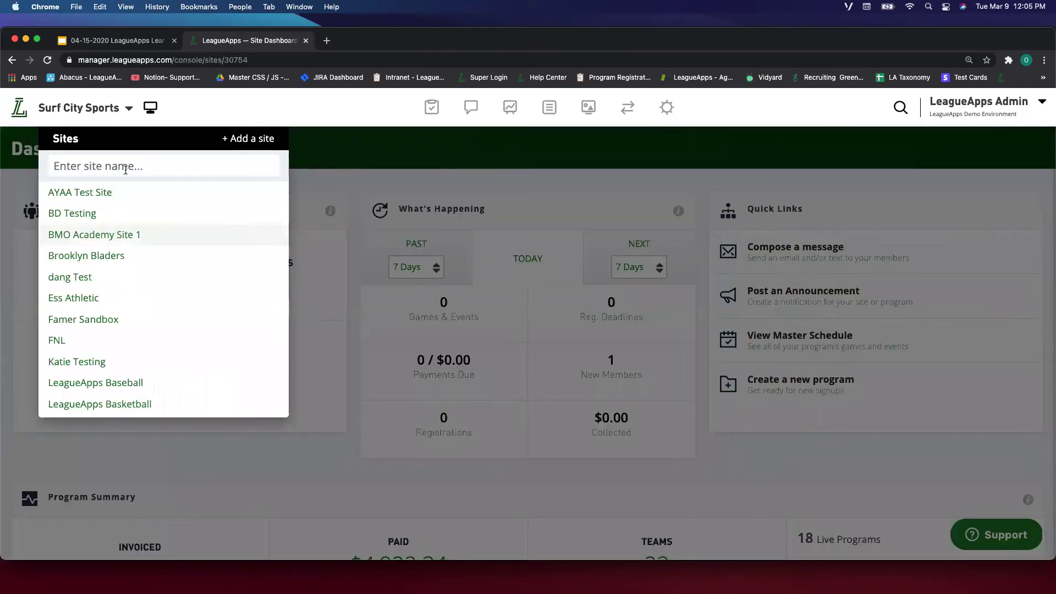
pyautogui.click(129, 109)
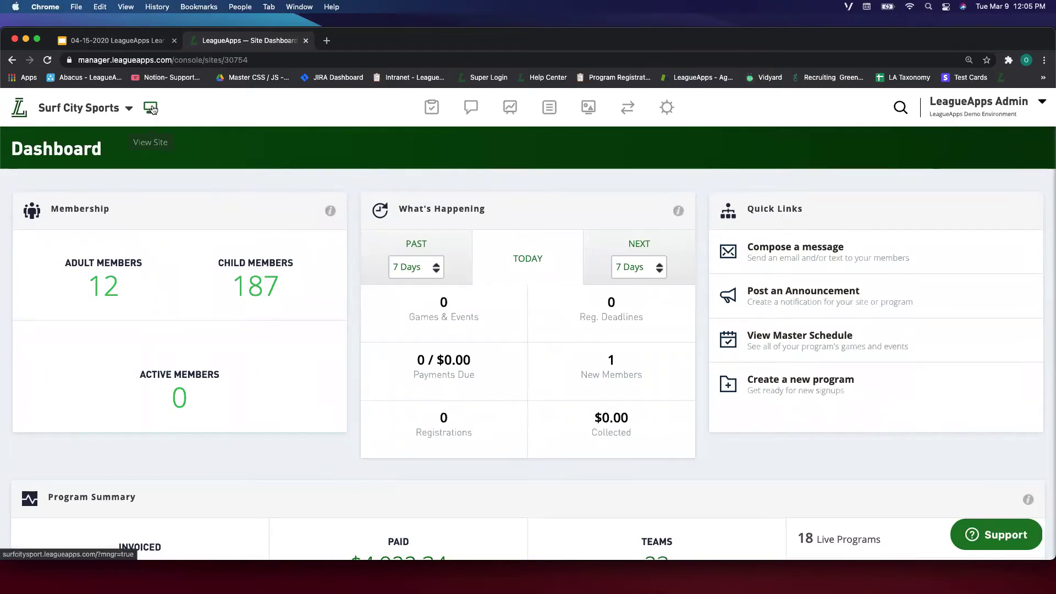
pyautogui.click(150, 109)
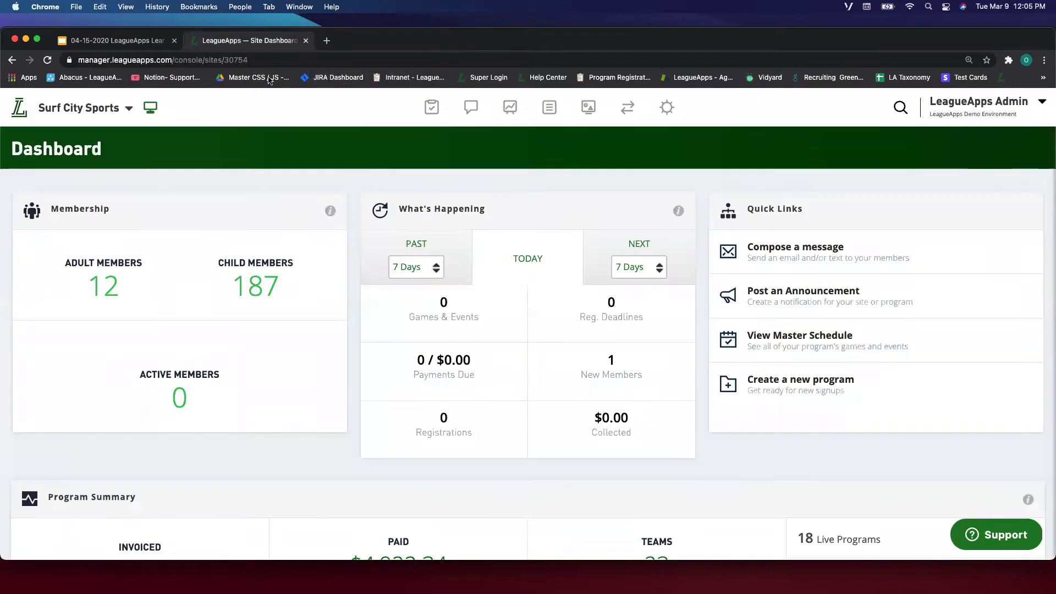
pyautogui.click(437, 41)
# Keep both What's Happening ranges at 7 Days and show TODAY's activity figures.
pyautogui.scroll(-1, 234, 175)
pyautogui.scroll(1, 233, 175)
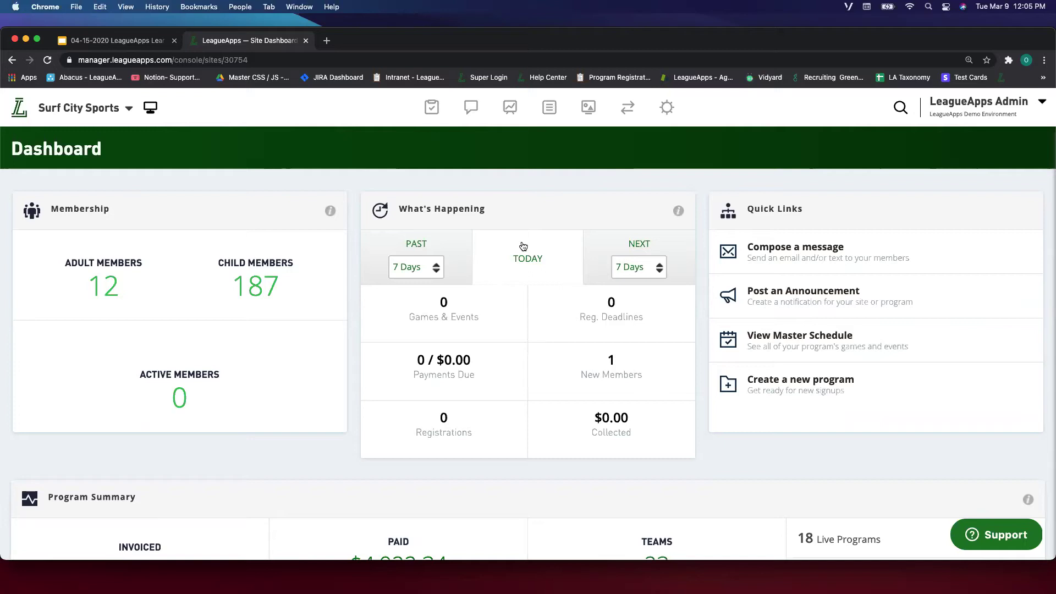
pyautogui.click(432, 275)
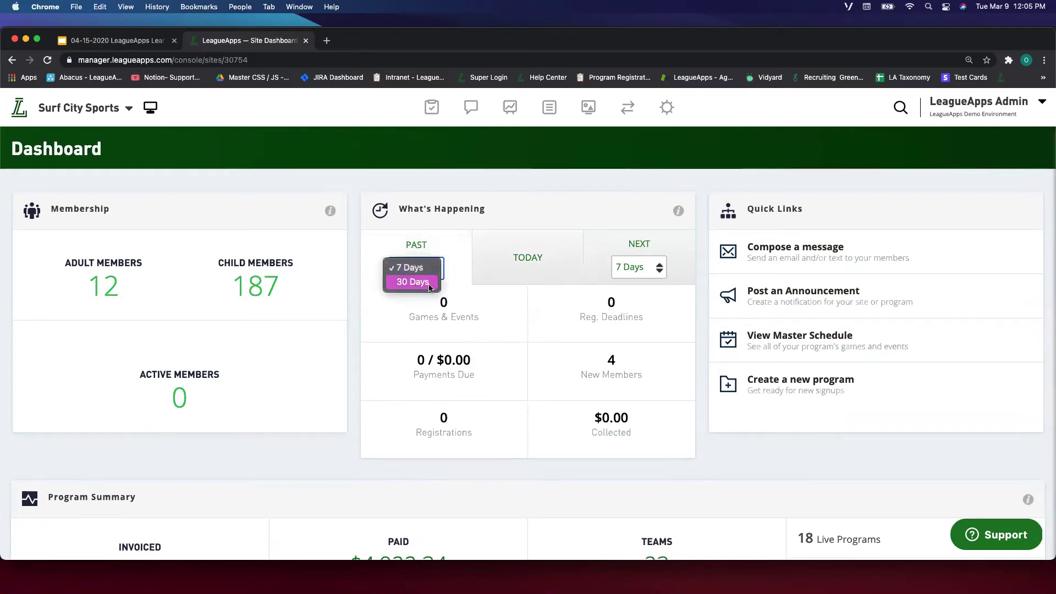
pyautogui.click(523, 262)
pyautogui.click(543, 266)
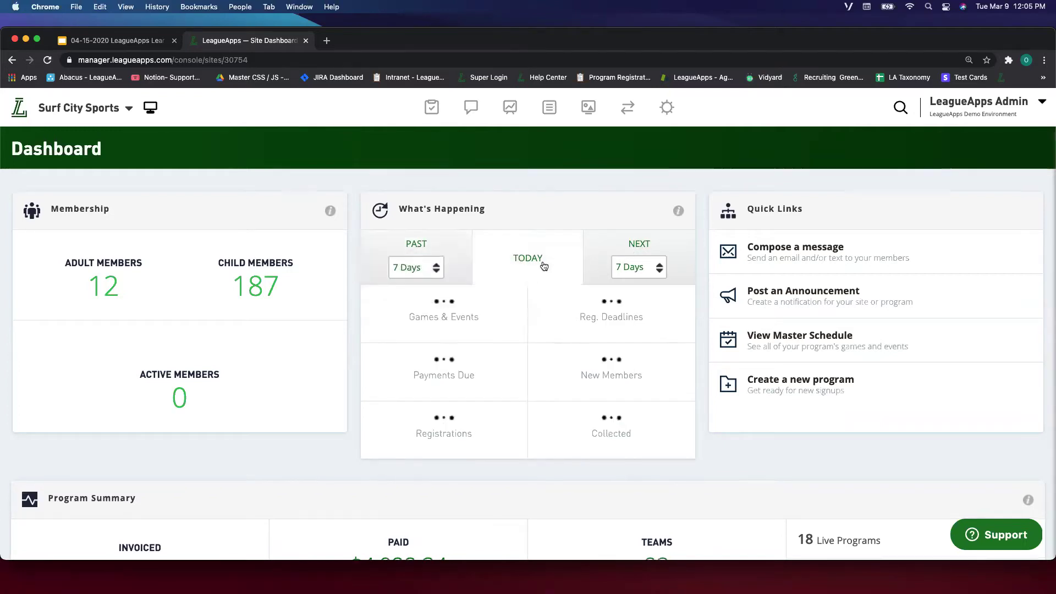
pyautogui.click(638, 268)
pyautogui.click(646, 269)
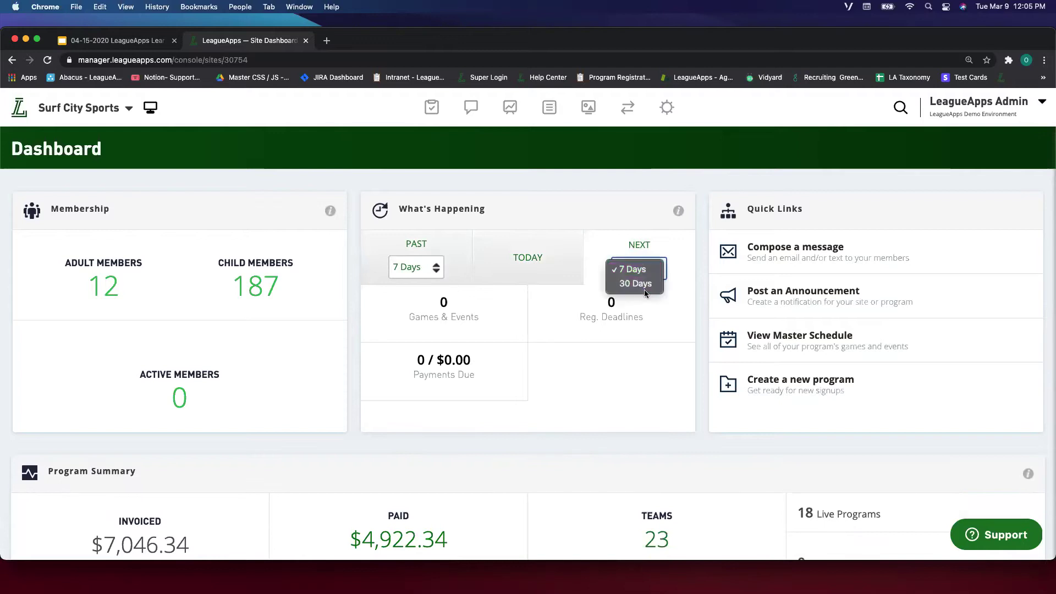
pyautogui.click(555, 271)
pyautogui.click(539, 264)
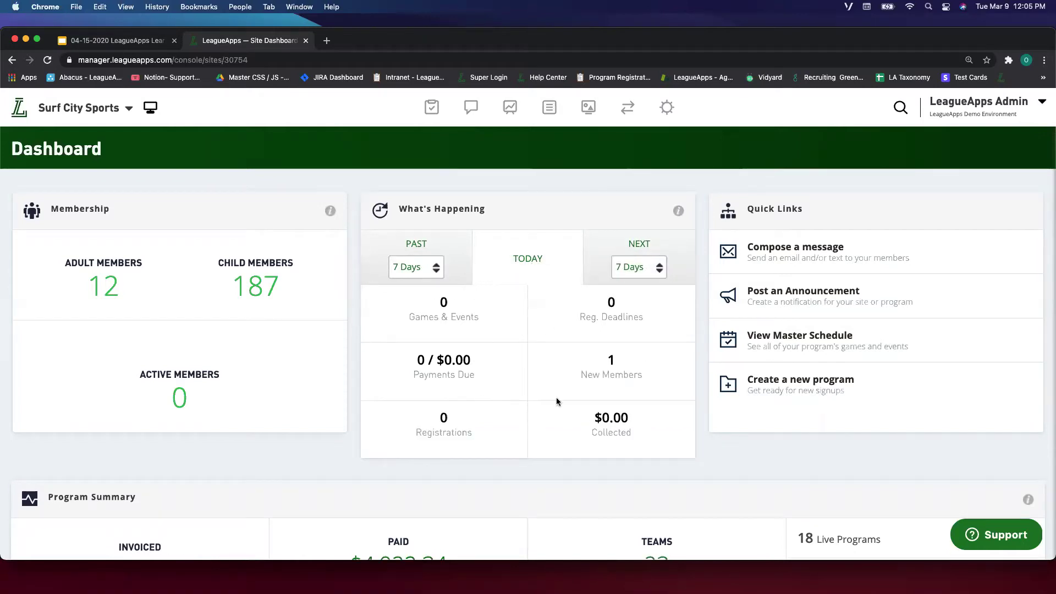
pyautogui.scroll(-1, 556, 396)
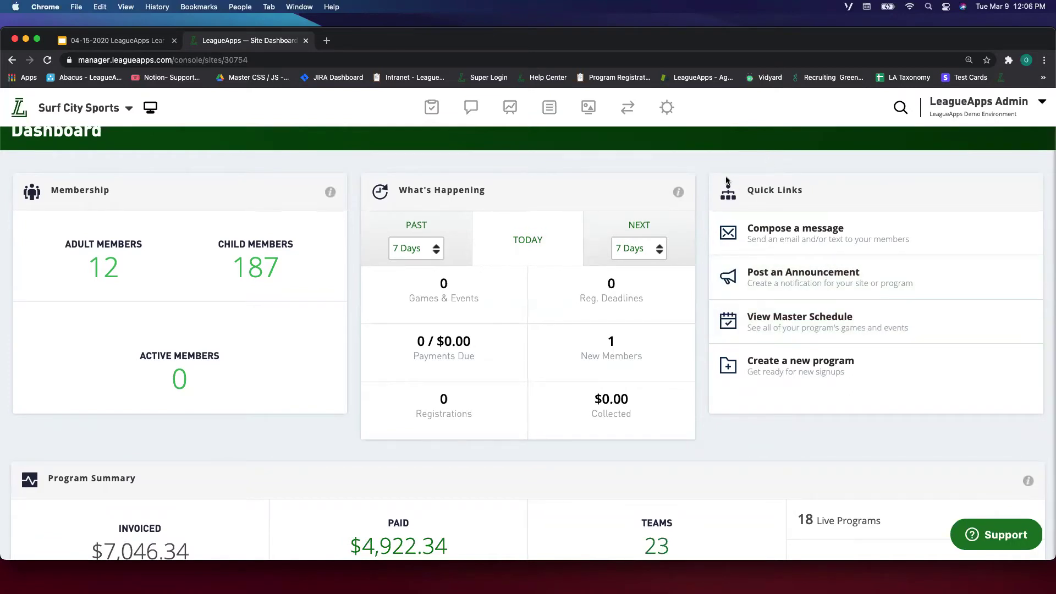
pyautogui.moveTo(735, 169); pyautogui.dragTo(804, 196)
pyautogui.click(804, 196)
pyautogui.scroll(-1, 790, 163)
pyautogui.scroll(3, 791, 163)
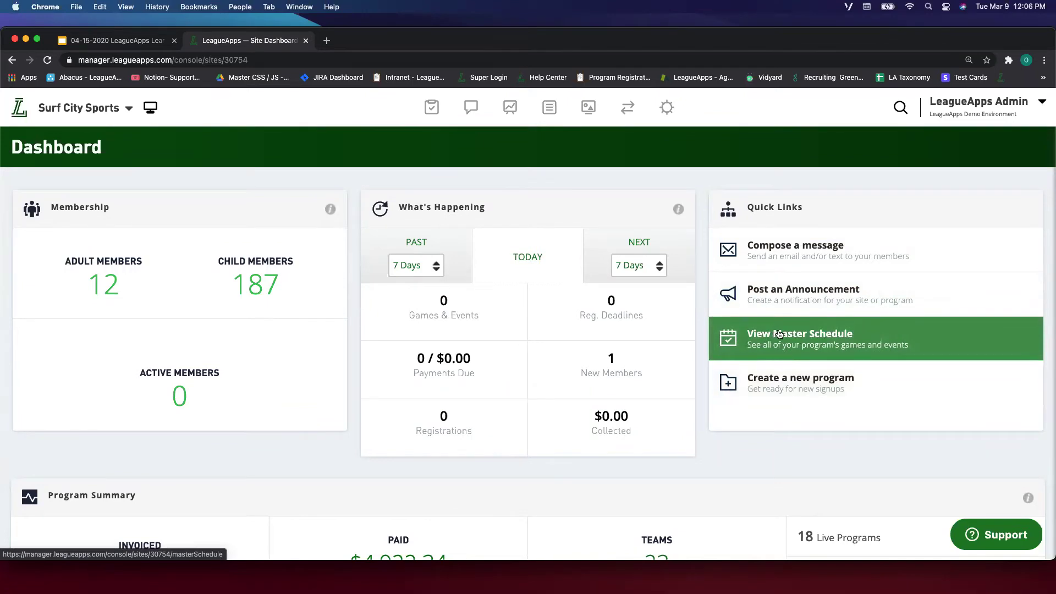
pyautogui.moveTo(454, 114)
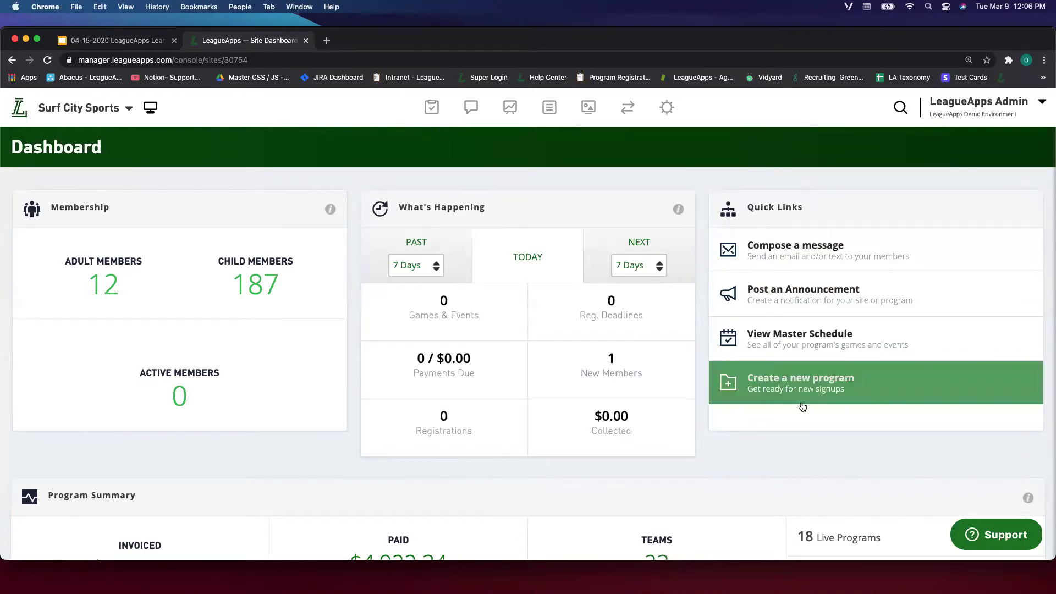
pyautogui.scroll(-2, 566, 380)
pyautogui.scroll(-2, 566, 383)
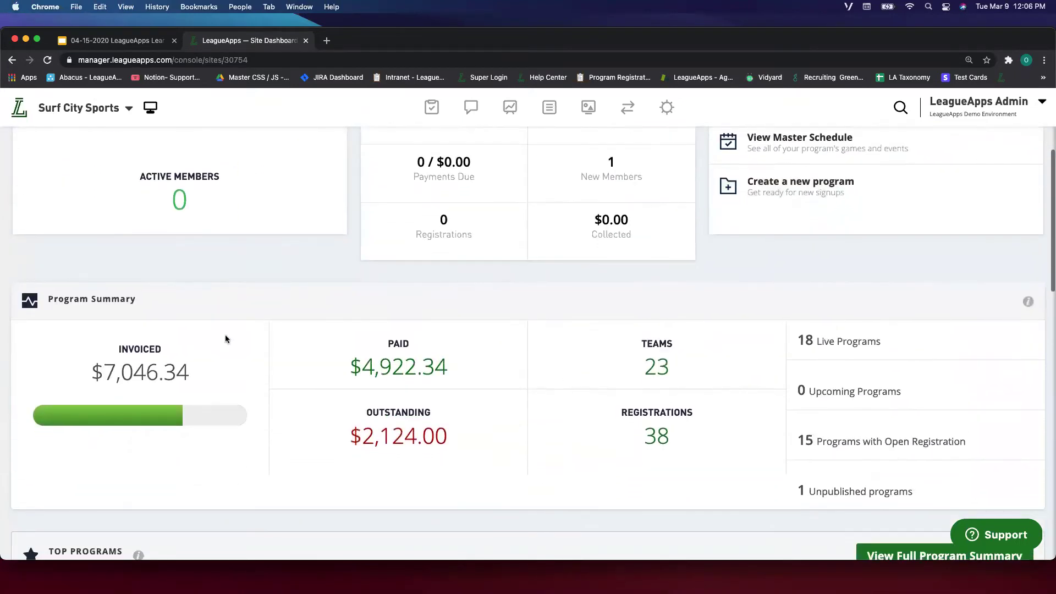
pyautogui.moveTo(40, 300); pyautogui.dragTo(133, 298)
pyautogui.click(133, 298)
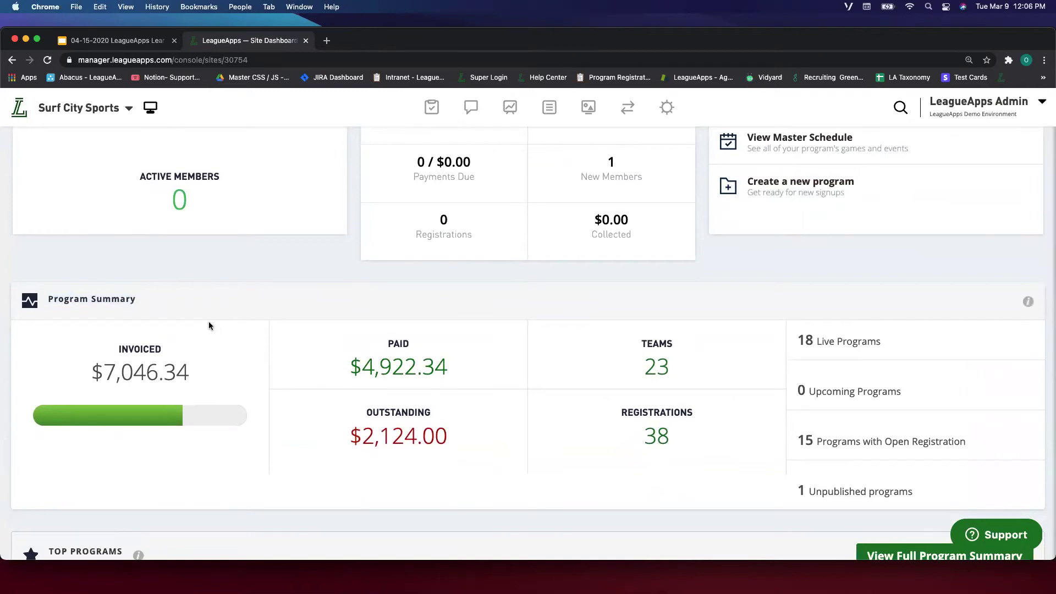
pyautogui.scroll(-2, 209, 326)
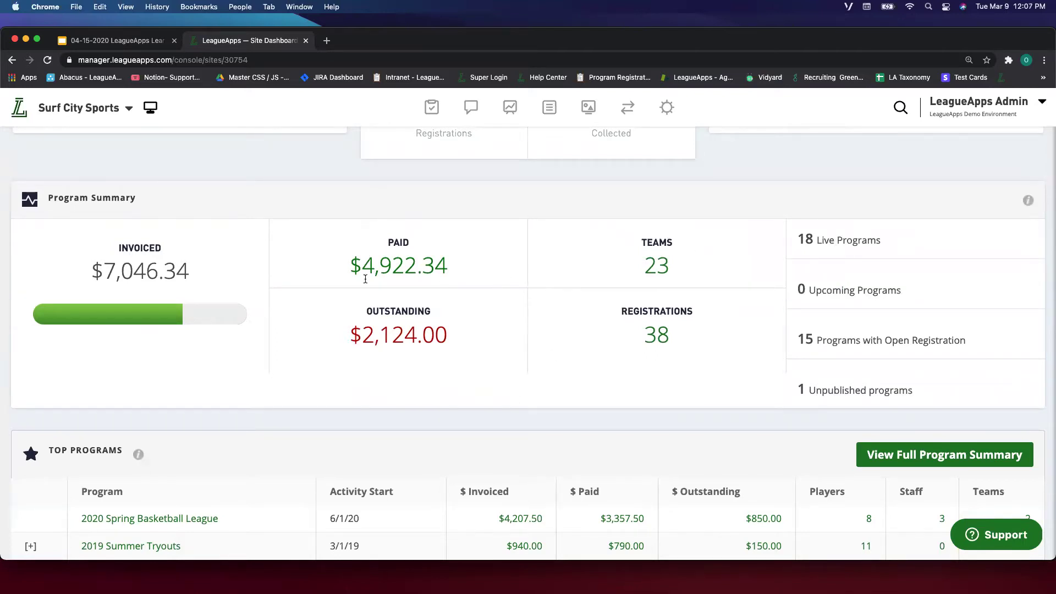
pyautogui.moveTo(109, 246); pyautogui.dragTo(194, 276)
pyautogui.click(194, 276)
pyautogui.moveTo(95, 255); pyautogui.dragTo(176, 275)
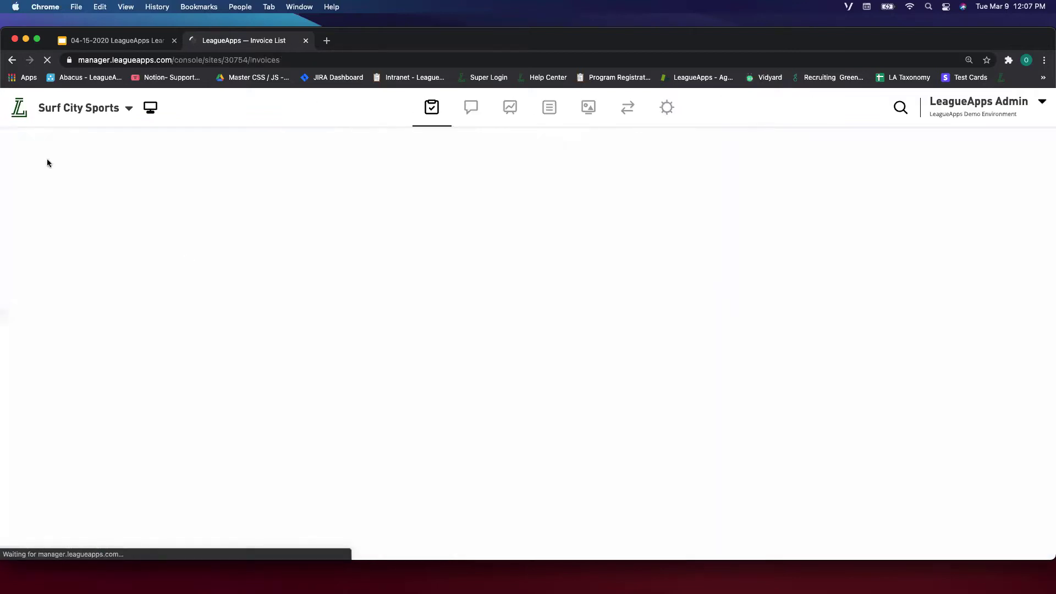
pyautogui.click(12, 60)
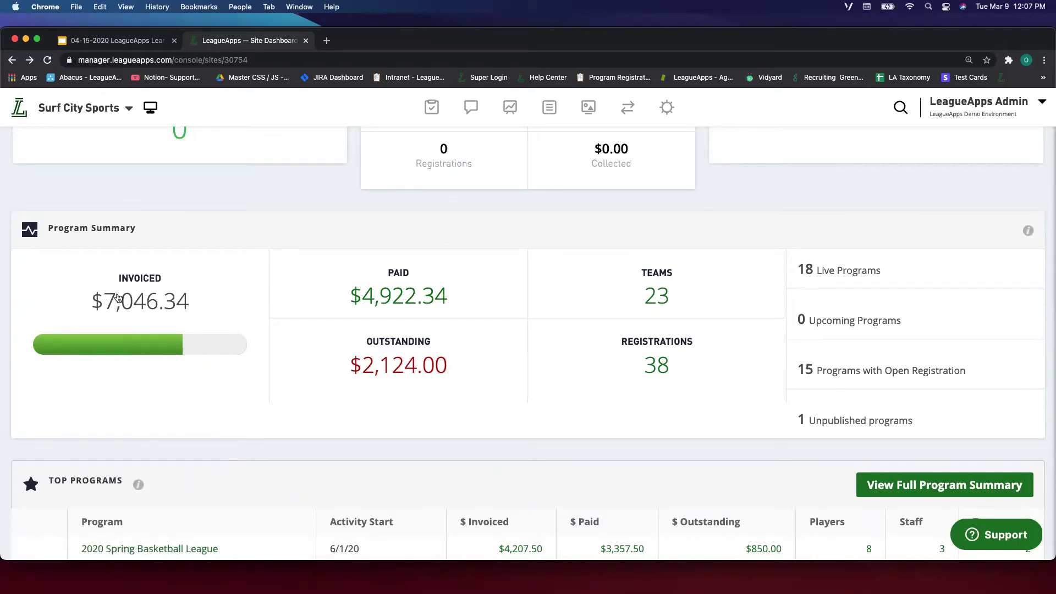
pyautogui.click(427, 102)
pyautogui.moveTo(461, 300); pyautogui.dragTo(352, 297)
pyautogui.click(346, 350)
pyautogui.moveTo(353, 348); pyautogui.dragTo(460, 361)
pyautogui.click(473, 363)
pyautogui.moveTo(655, 277); pyautogui.dragTo(677, 295)
pyautogui.click(681, 295)
pyautogui.scroll(-1, 771, 403)
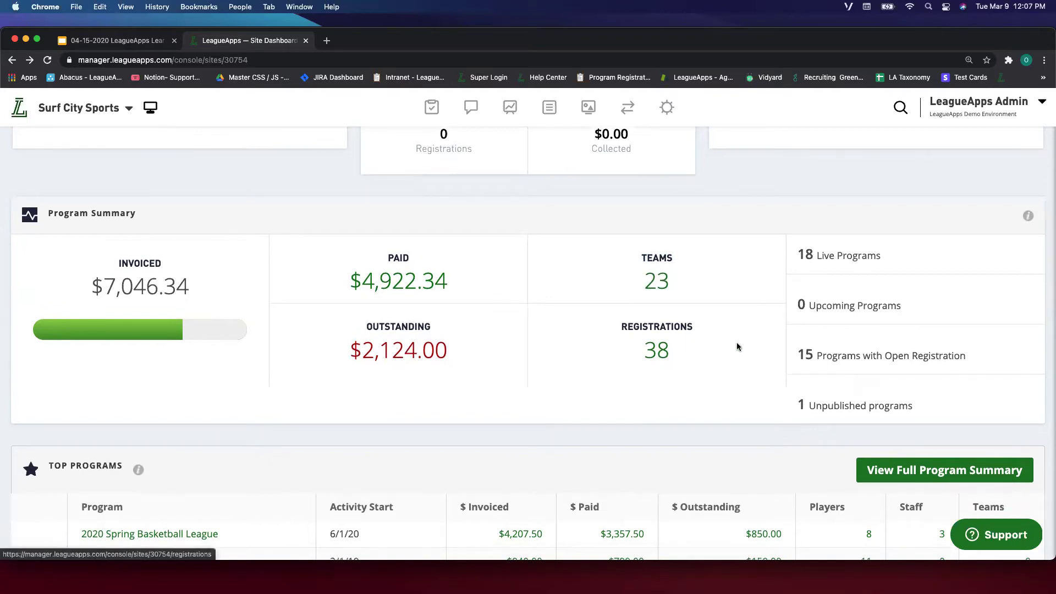
pyautogui.scroll(-3, 738, 347)
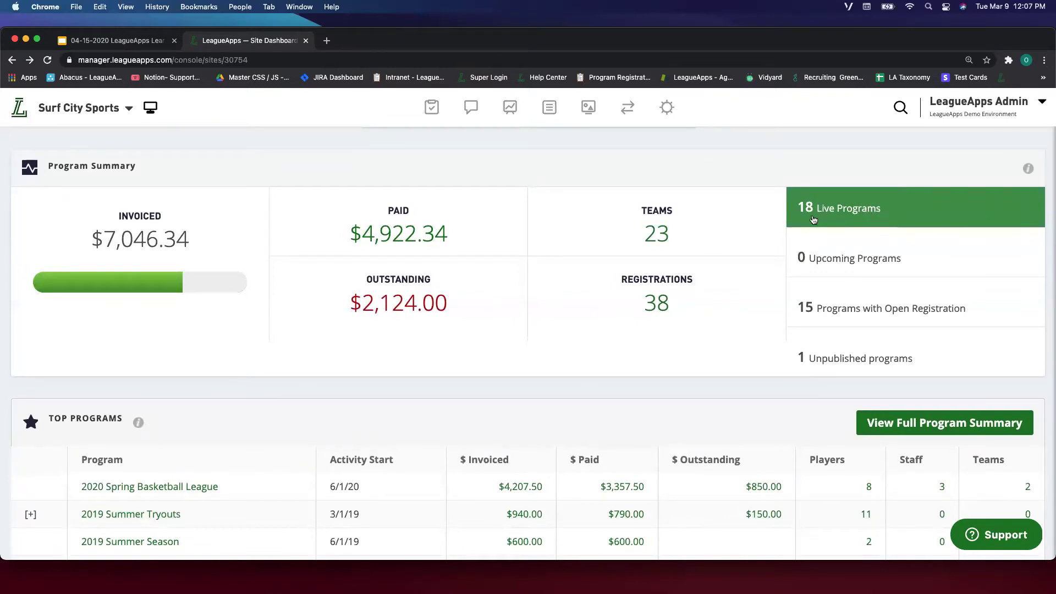
pyautogui.scroll(-2, 928, 277)
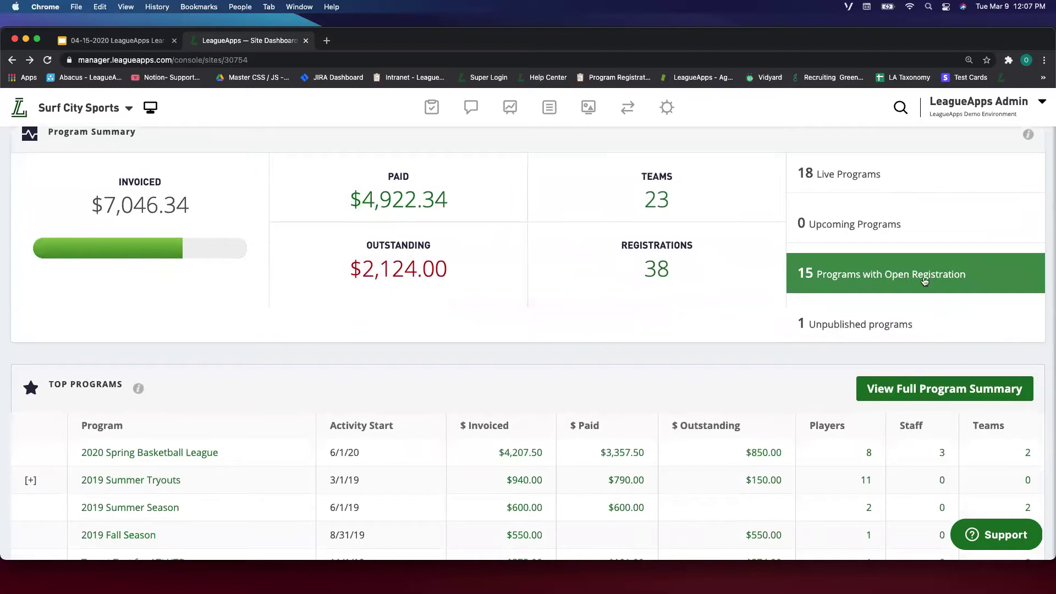
pyautogui.scroll(-2, 822, 287)
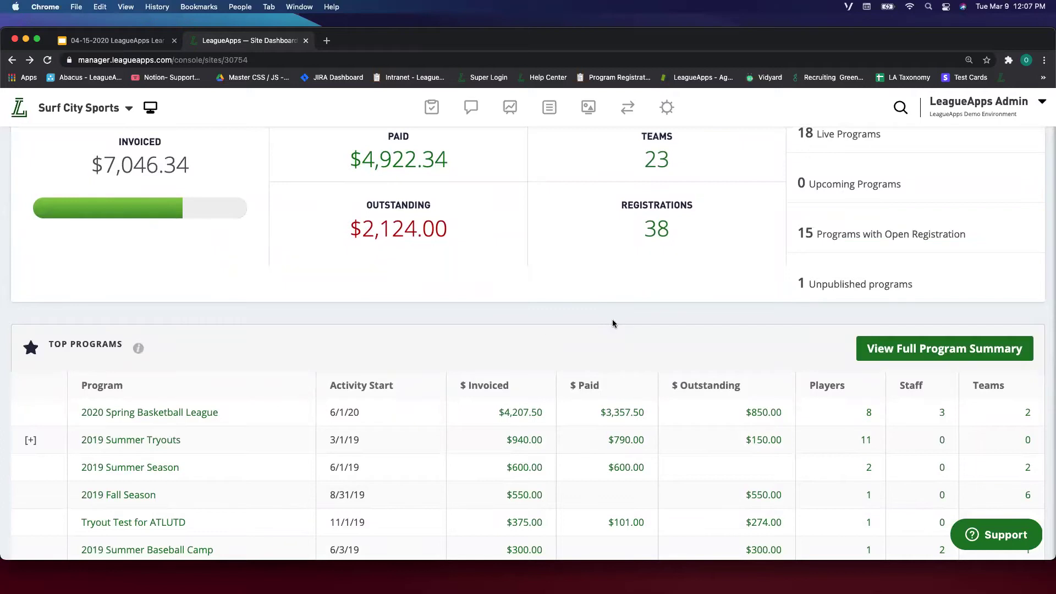
pyautogui.scroll(-4, 456, 282)
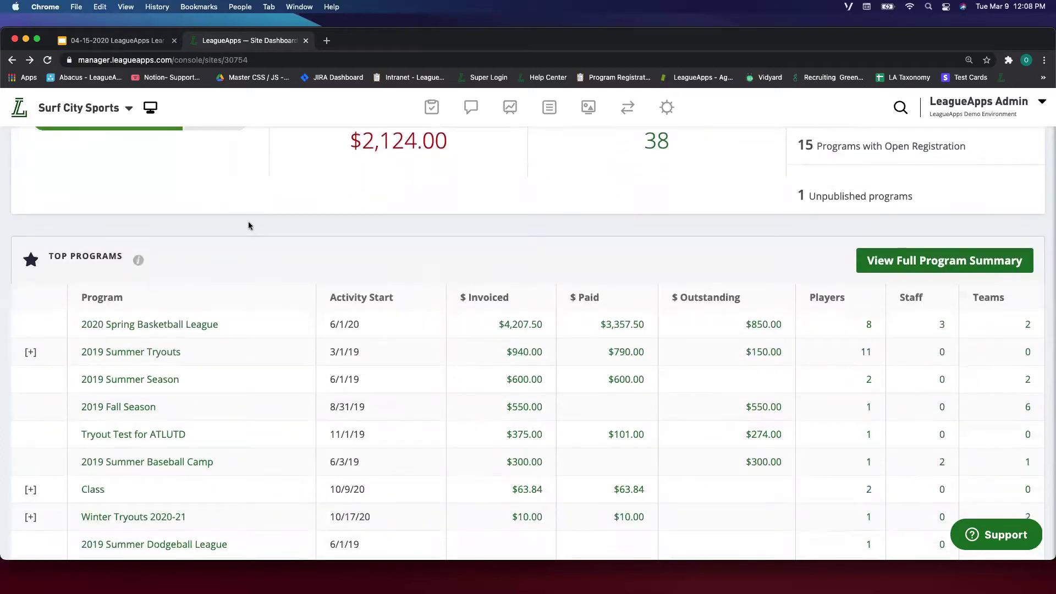
pyautogui.scroll(-4, 54, 231)
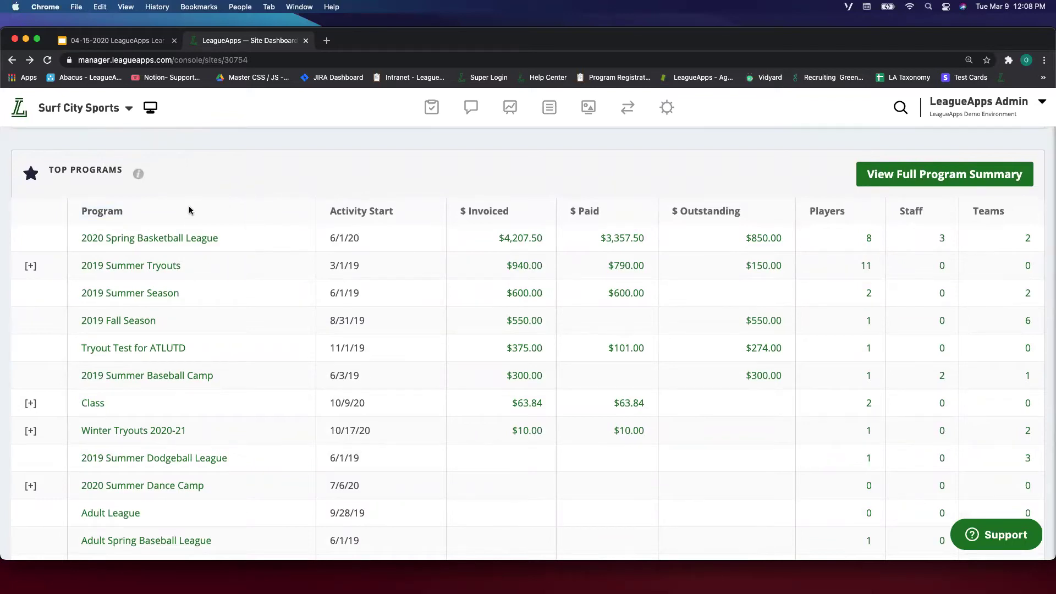
pyautogui.scroll(-2, 193, 216)
pyautogui.scroll(1, 199, 217)
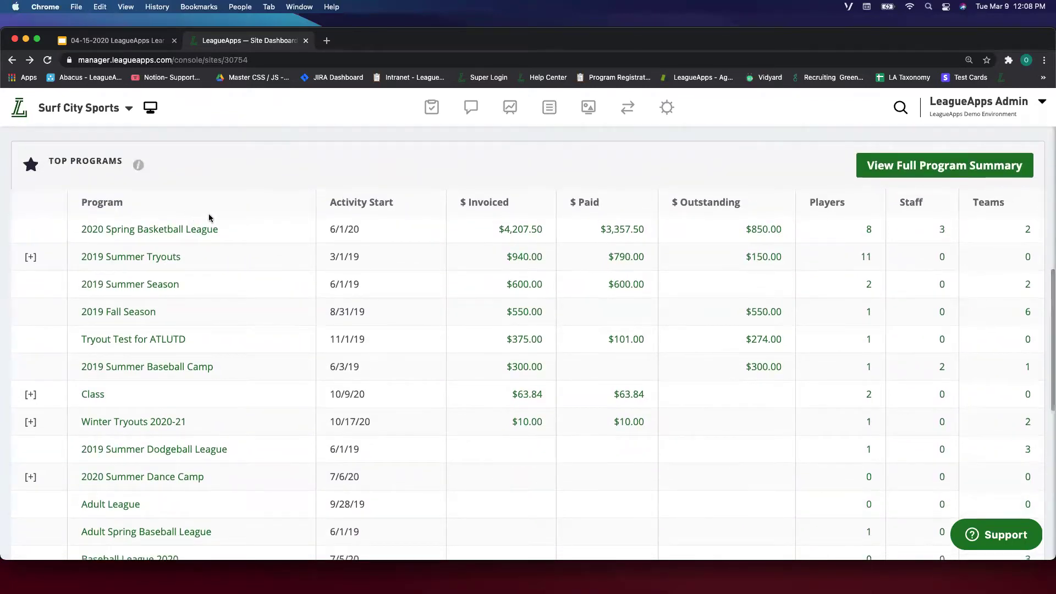
pyautogui.scroll(-2, 210, 217)
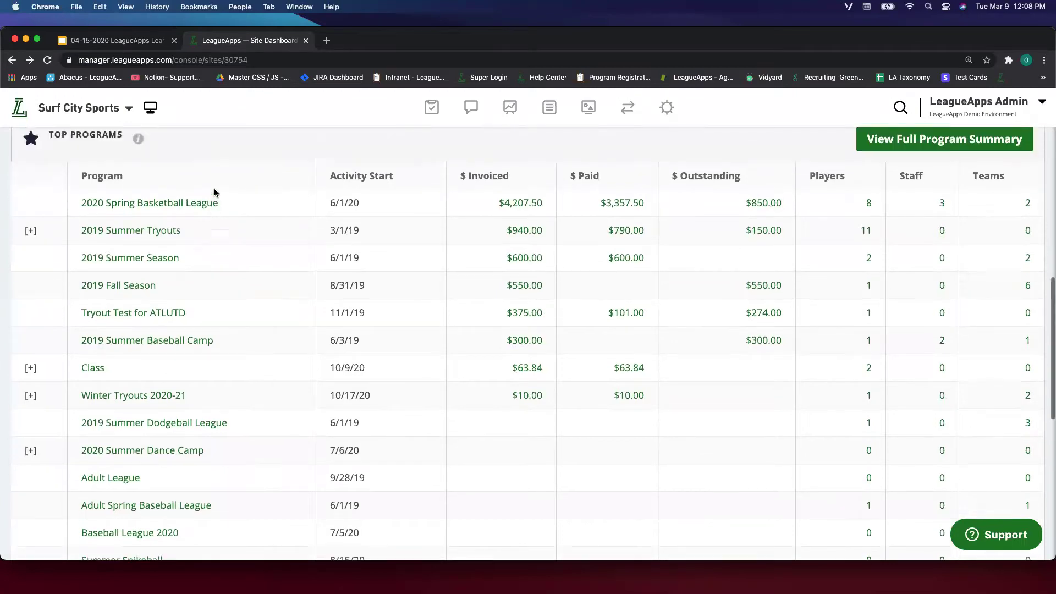
pyautogui.scroll(1, 215, 193)
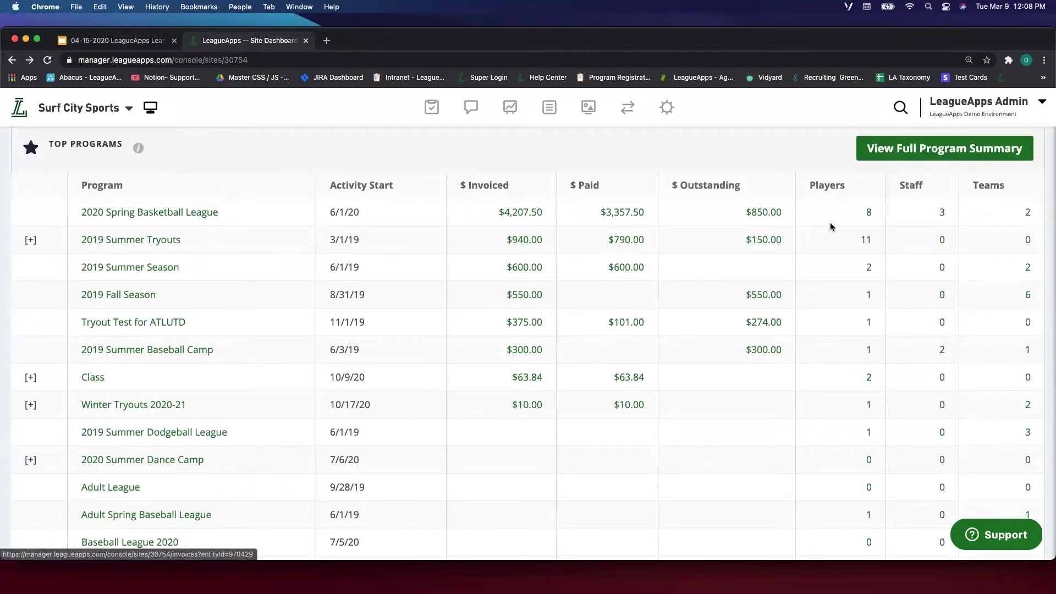
pyautogui.moveTo(478, 175); pyautogui.dragTo(778, 170)
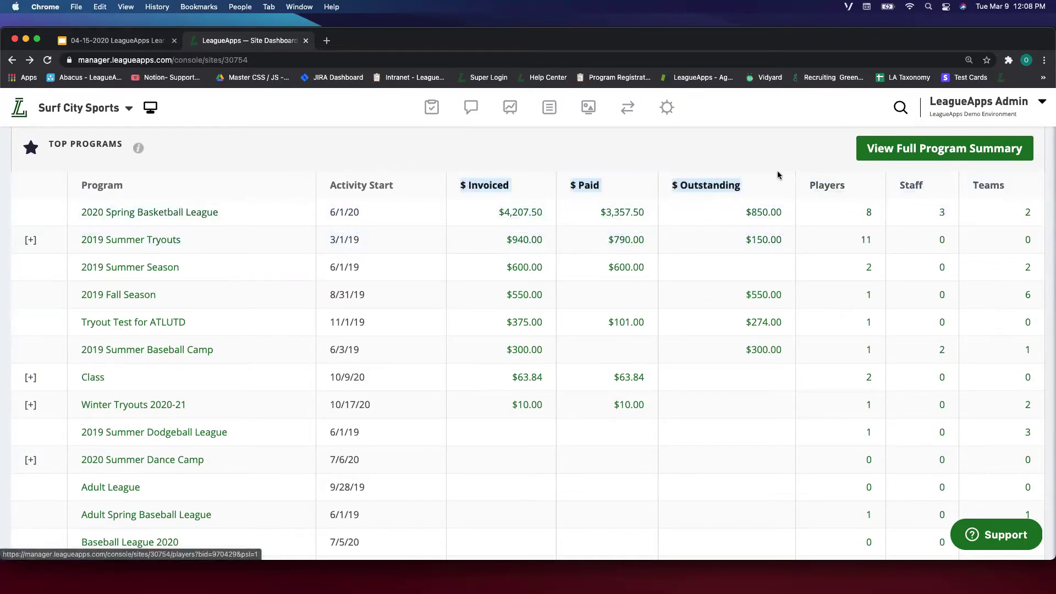
pyautogui.click(774, 163)
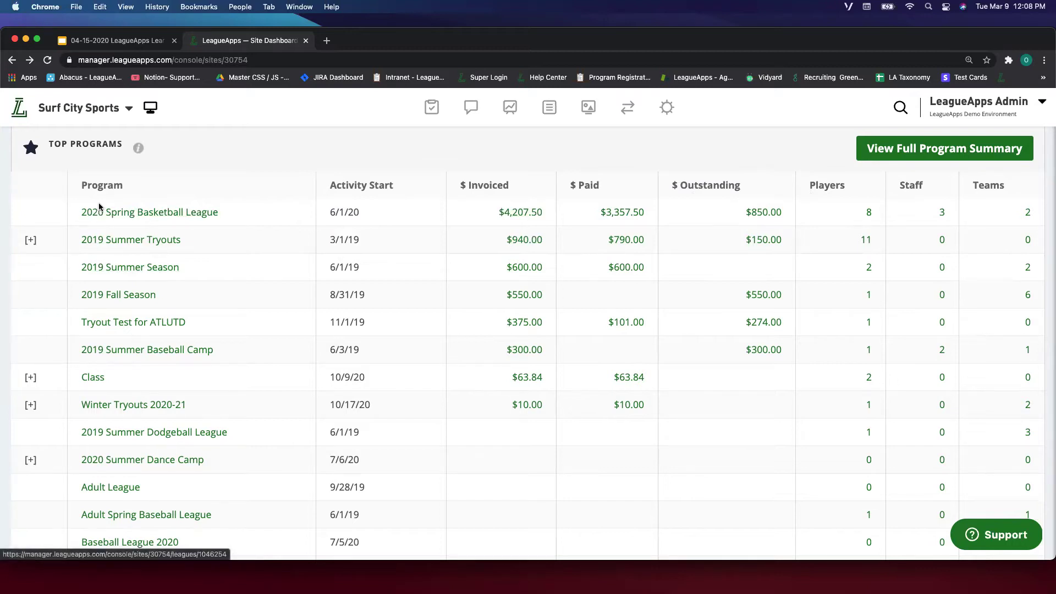
pyautogui.scroll(-2, 185, 163)
pyautogui.scroll(2, 184, 163)
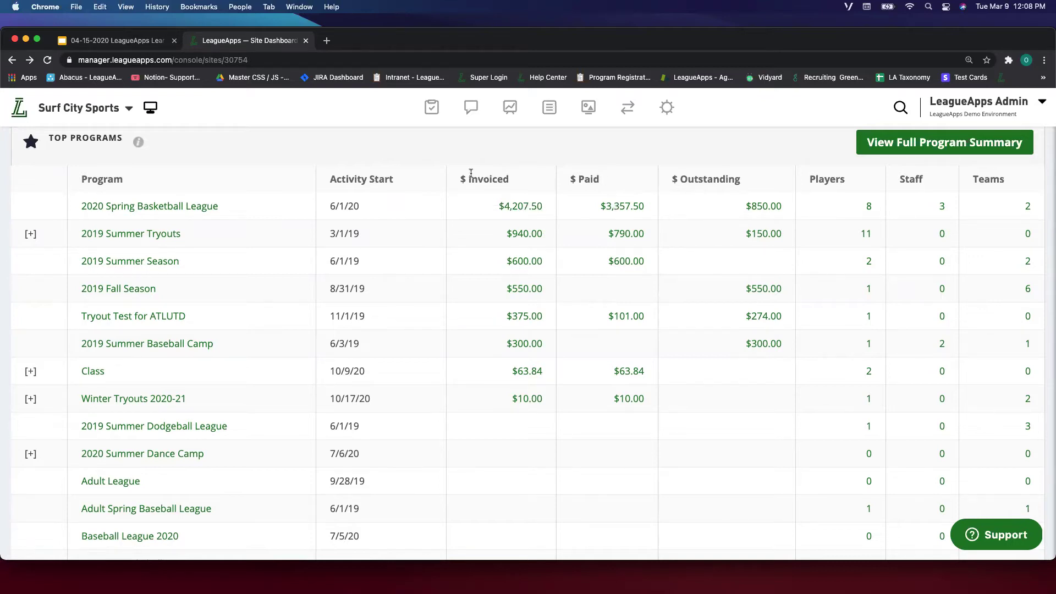
pyautogui.scroll(1, 261, 212)
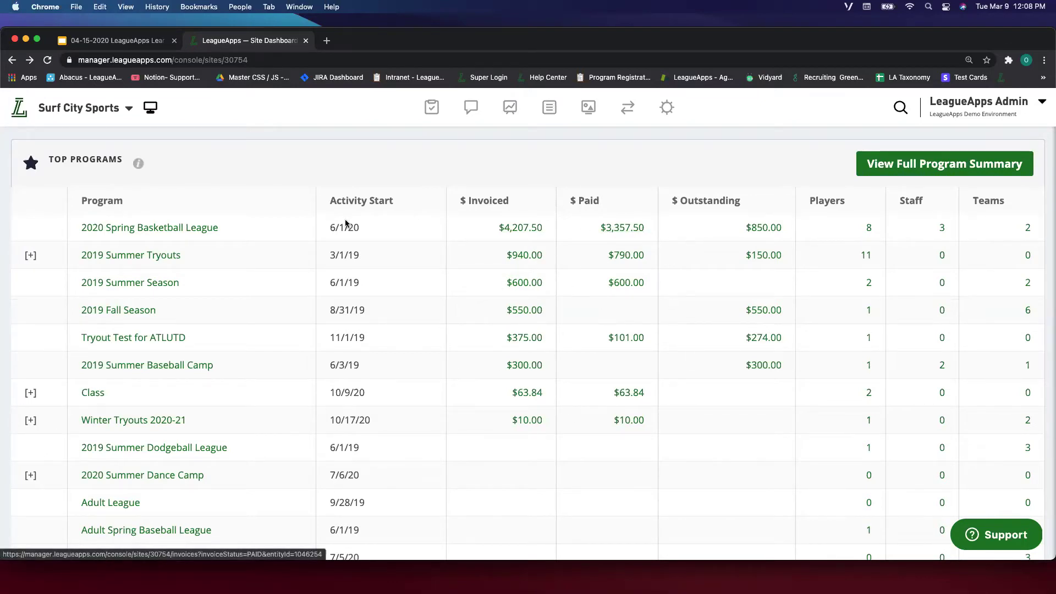
pyautogui.scroll(-1, 485, 194)
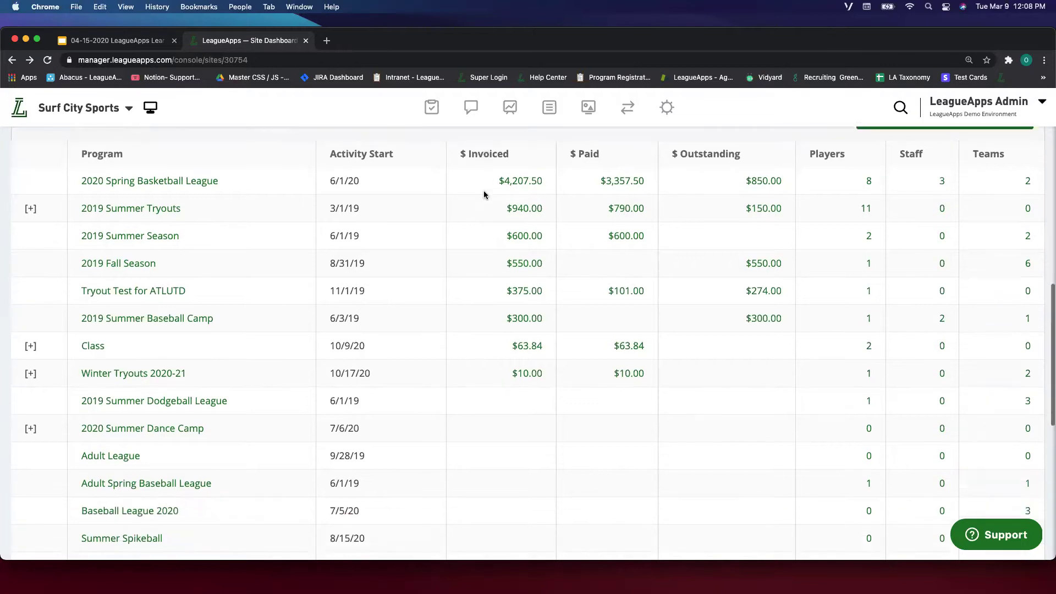
pyautogui.scroll(1, 55, 223)
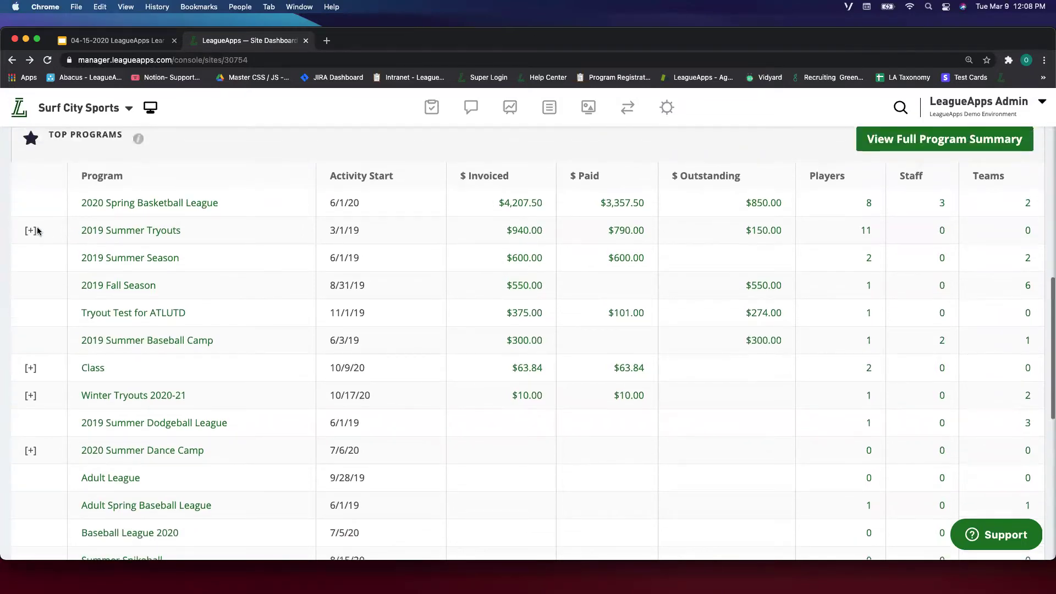
# Expand and collapse the 2019 Summer Tryouts and Class sub-programs in Top Programs.
pyautogui.click(28, 231)
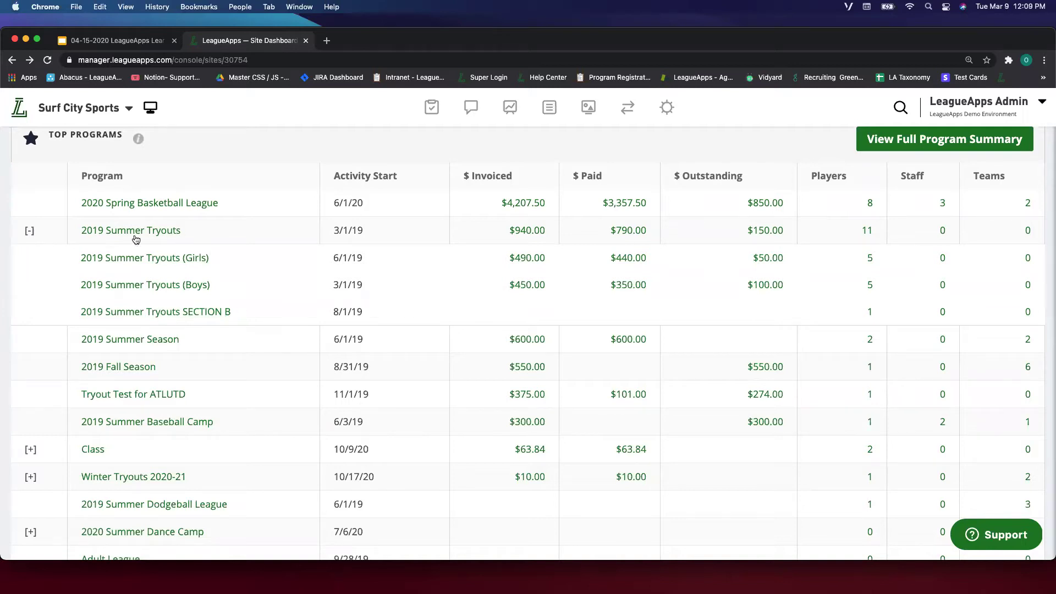
pyautogui.click(29, 232)
pyautogui.click(30, 367)
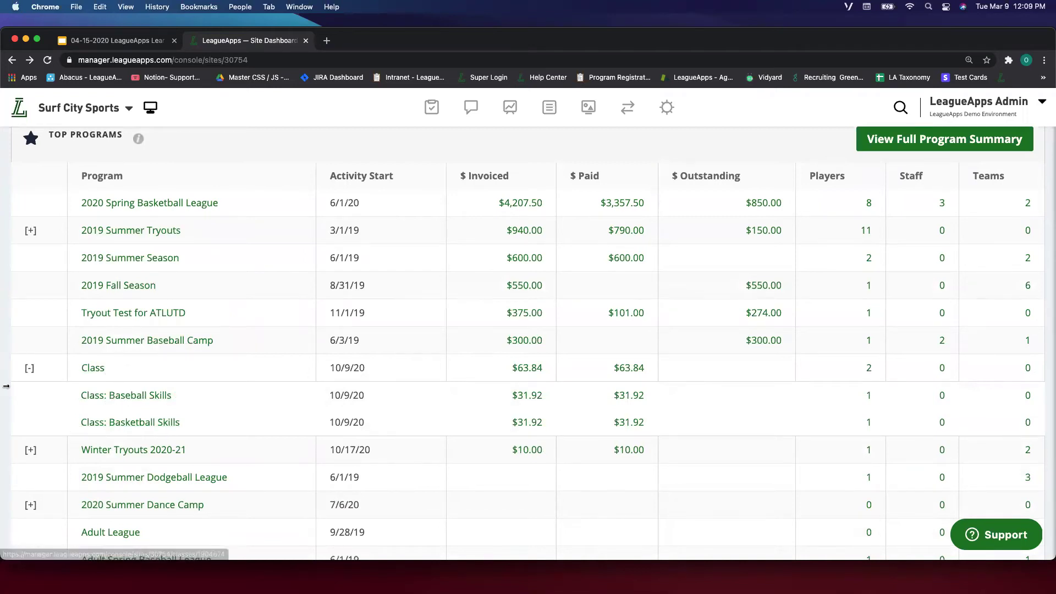
pyautogui.click(30, 368)
pyautogui.scroll(-3, 35, 278)
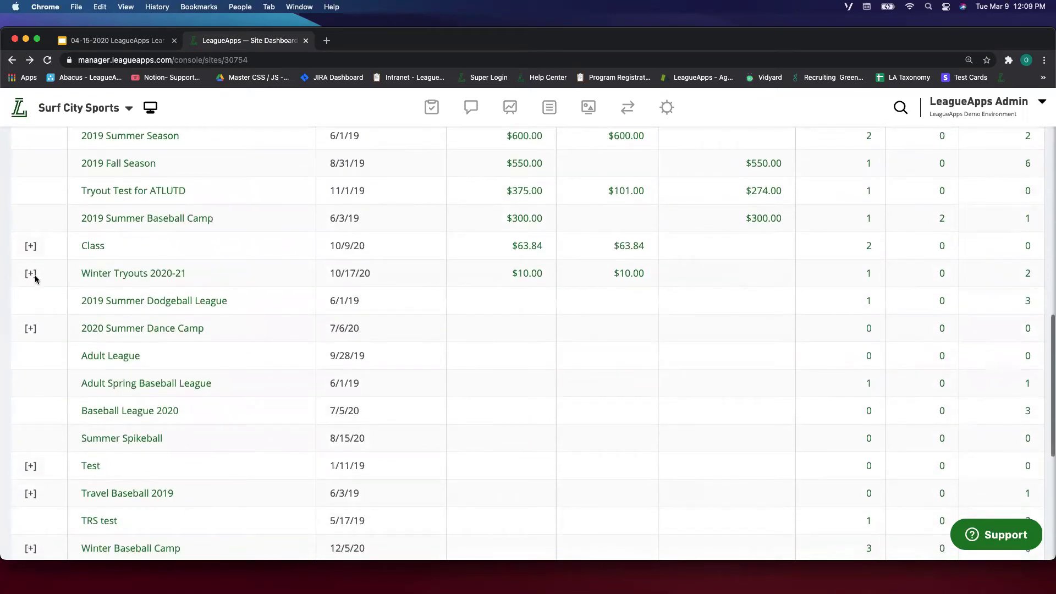
# Toggle Winter Tryouts 2020-21, then leave 2020 Summer Dance Camp expanded showing its age groups.
pyautogui.click(31, 273)
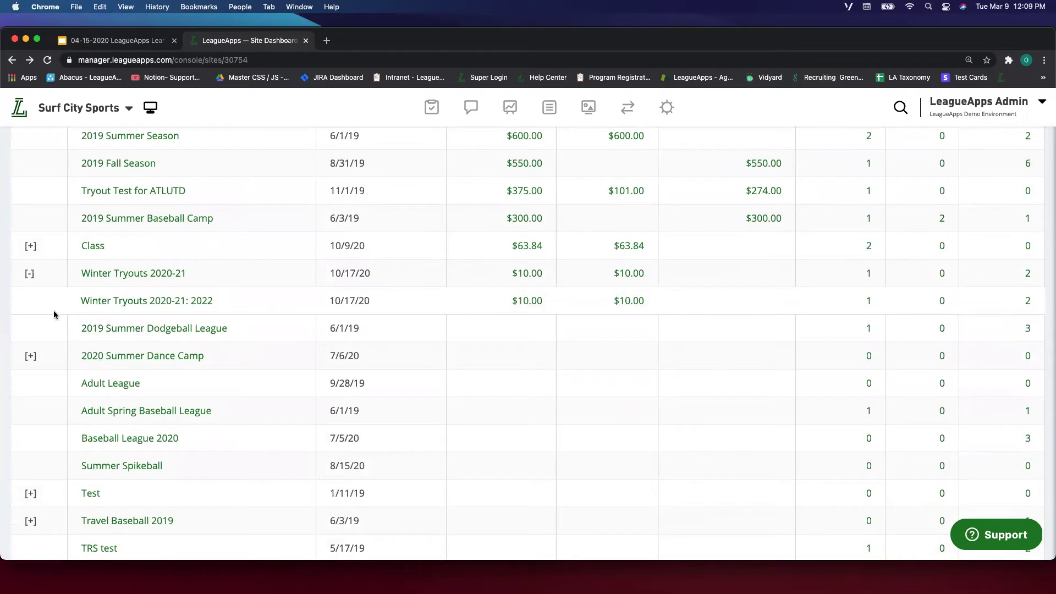
pyautogui.click(29, 274)
pyautogui.scroll(-2, 104, 284)
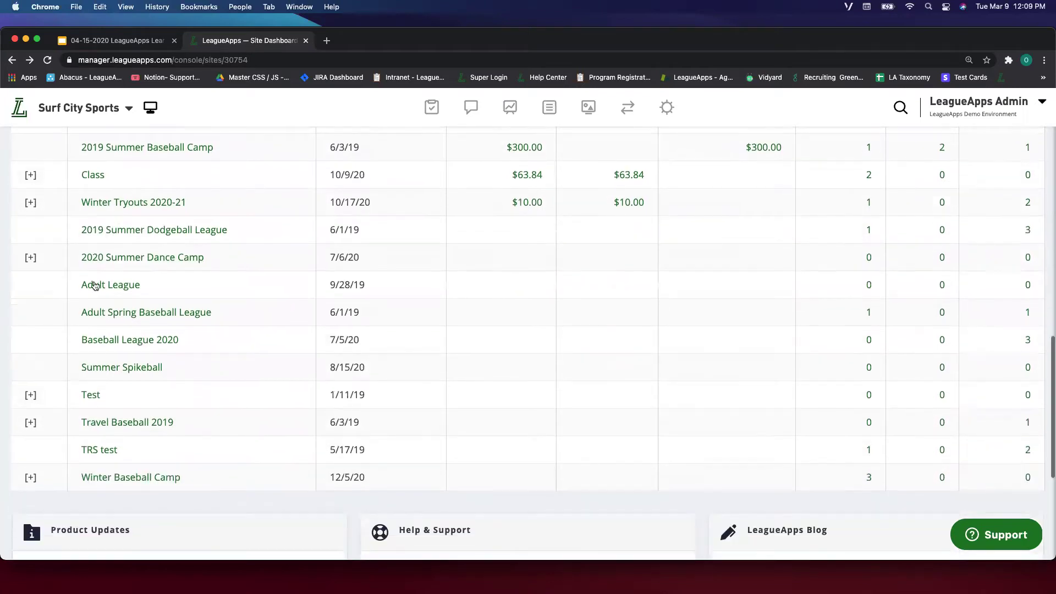
pyautogui.click(30, 257)
pyautogui.scroll(2, 130, 263)
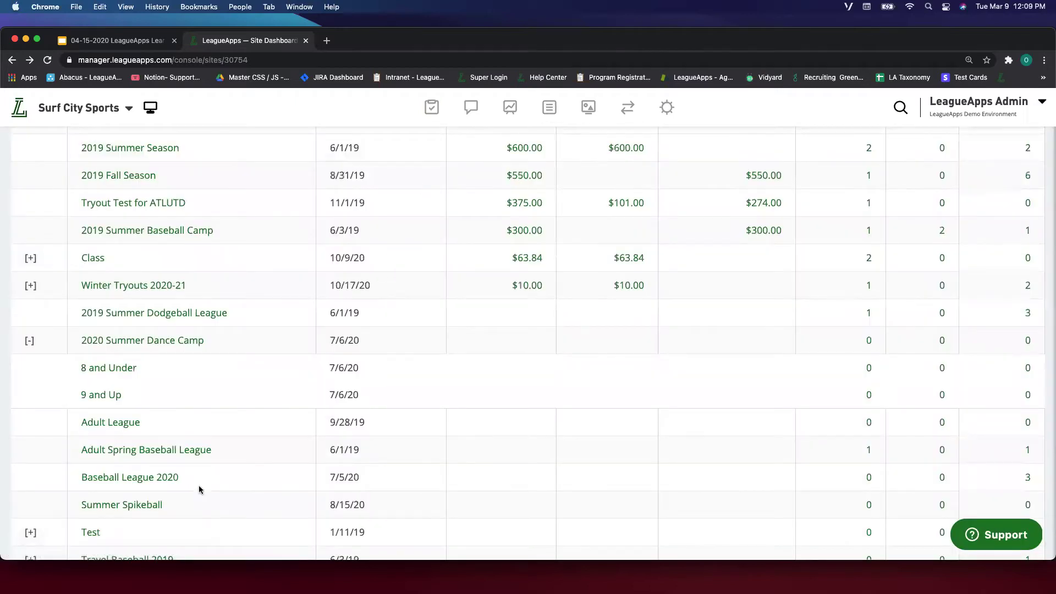
pyautogui.scroll(-5, 59, 400)
pyautogui.scroll(-2, 34, 391)
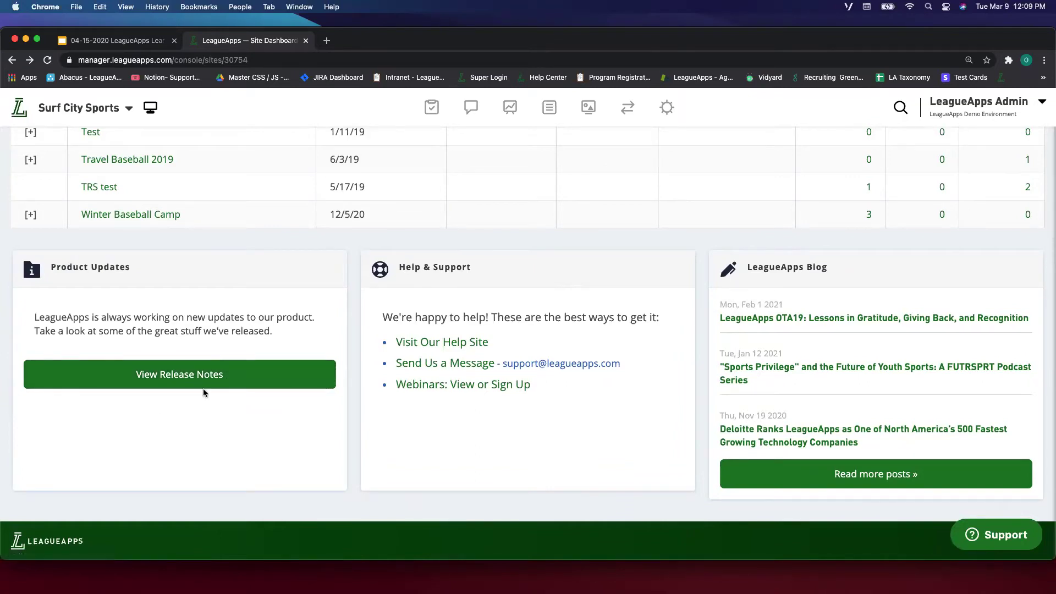
pyautogui.scroll(2, 213, 377)
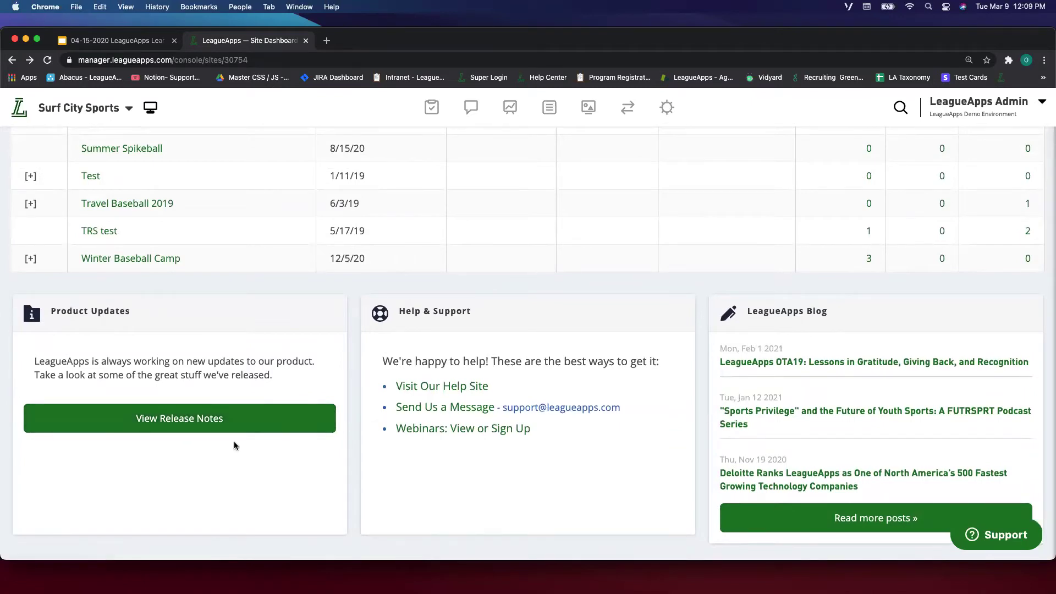
pyautogui.scroll(-1, 351, 428)
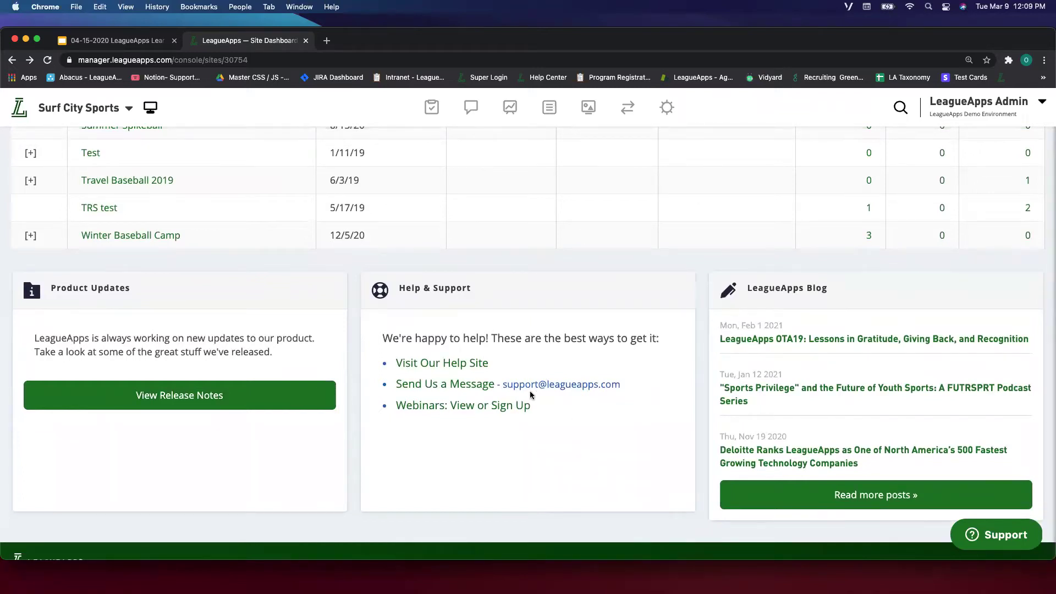
pyautogui.moveTo(385, 389); pyautogui.dragTo(621, 382)
pyautogui.click(627, 386)
pyautogui.moveTo(487, 363); pyautogui.dragTo(374, 372)
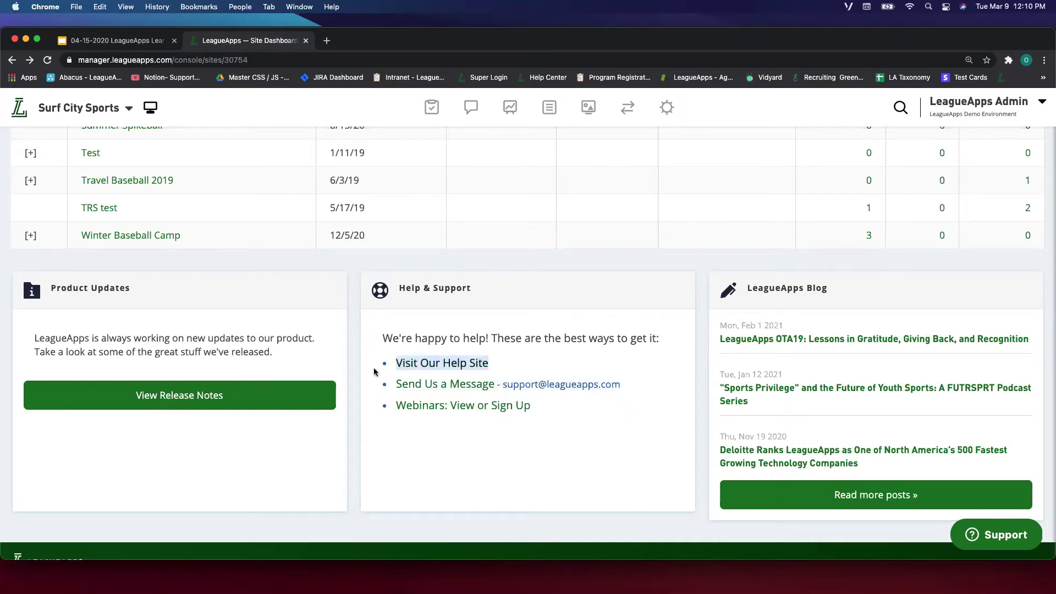
pyautogui.click(369, 368)
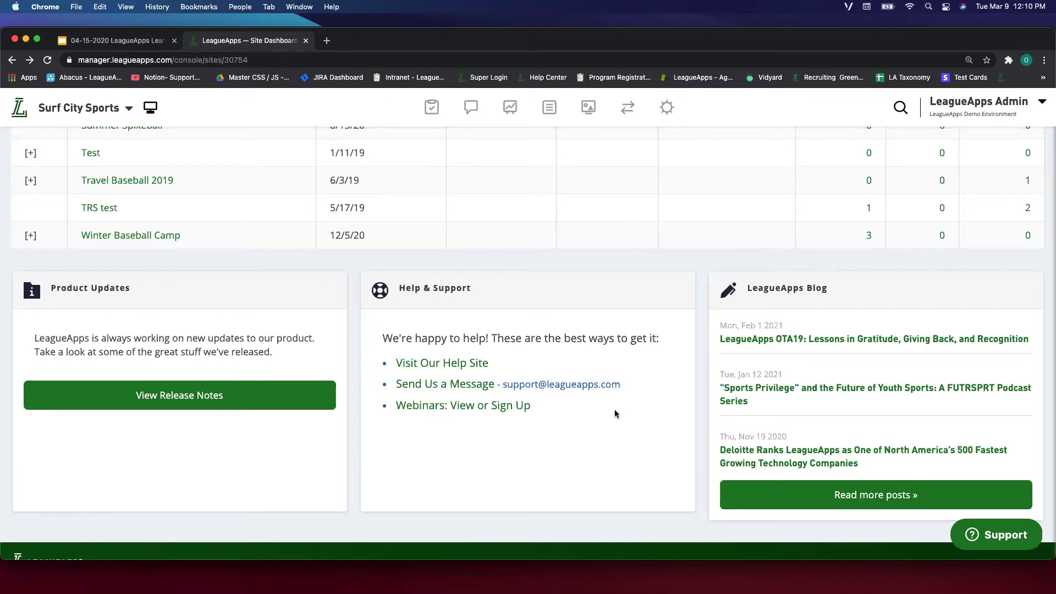
pyautogui.scroll(-2, 615, 409)
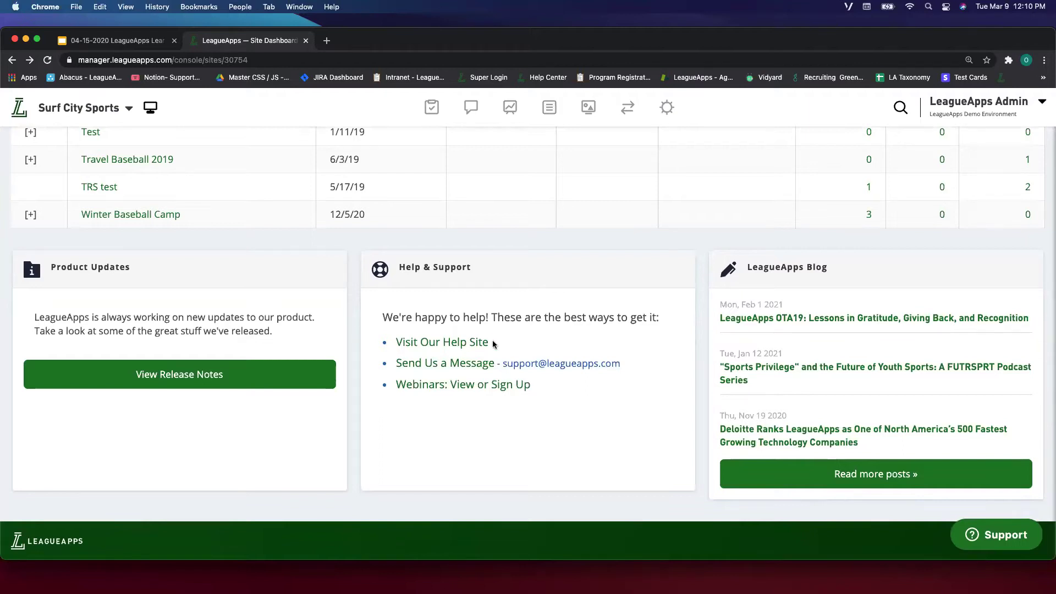
pyautogui.moveTo(625, 364); pyautogui.dragTo(503, 370)
pyautogui.click(604, 383)
pyautogui.scroll(1, 514, 463)
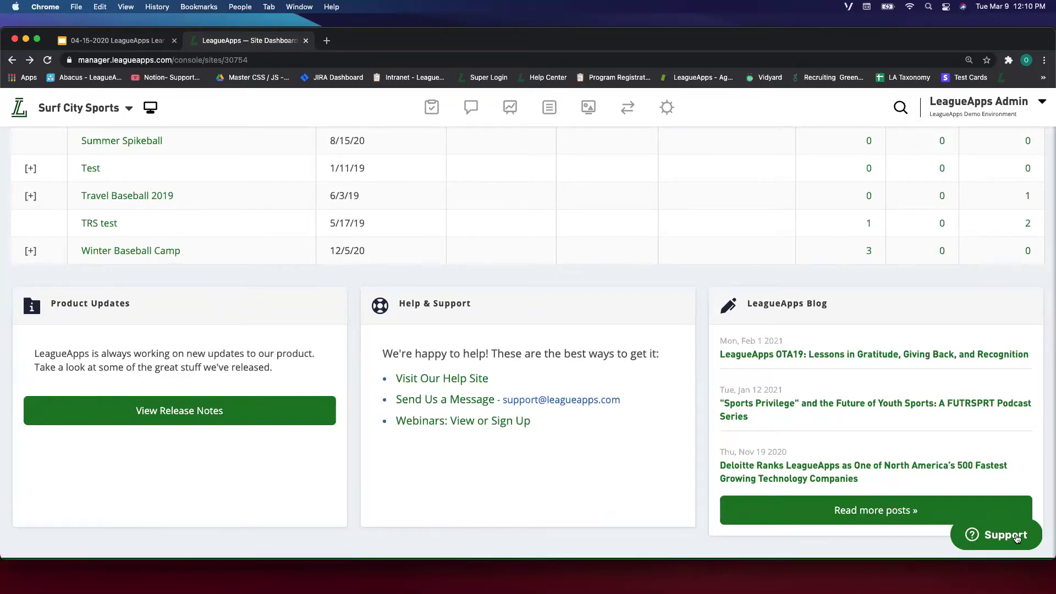
# Open the Contact Support chat and enter the sender's name.
pyautogui.click(1003, 540)
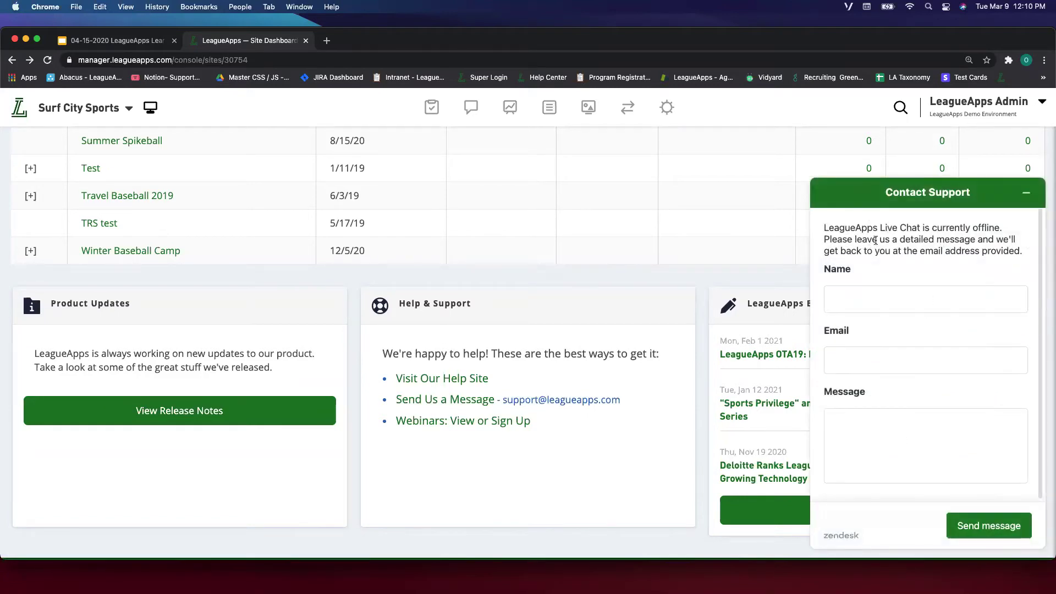
pyautogui.click(843, 289)
pyautogui.scroll(-2, 871, 291)
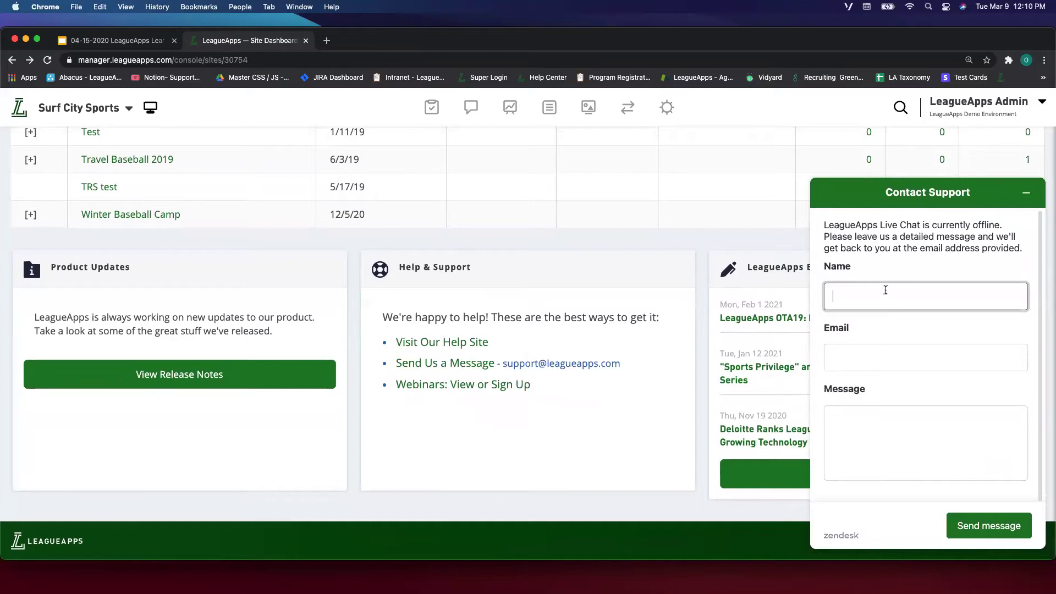
pyautogui.write('Onki')
# Enter the sender's e-mail address, then minimize the support chat without sending.
pyautogui.press('Tab')
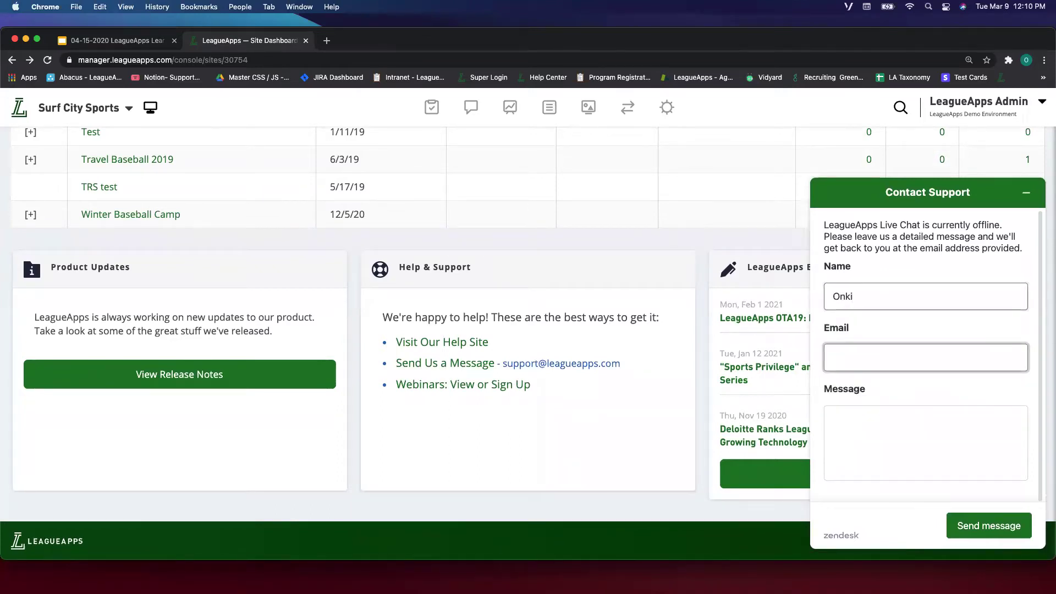
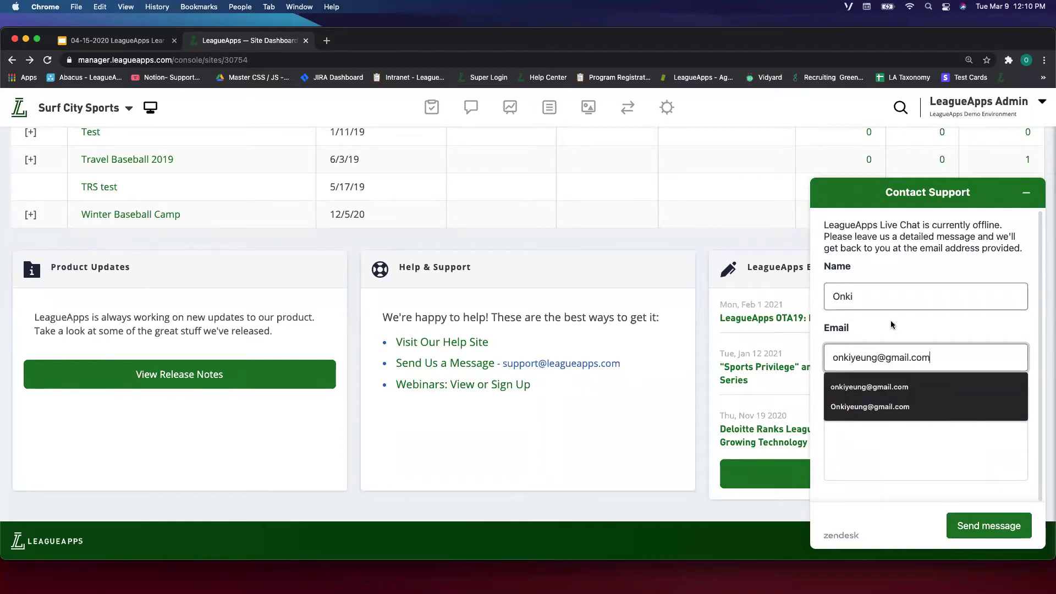
pyautogui.click(915, 456)
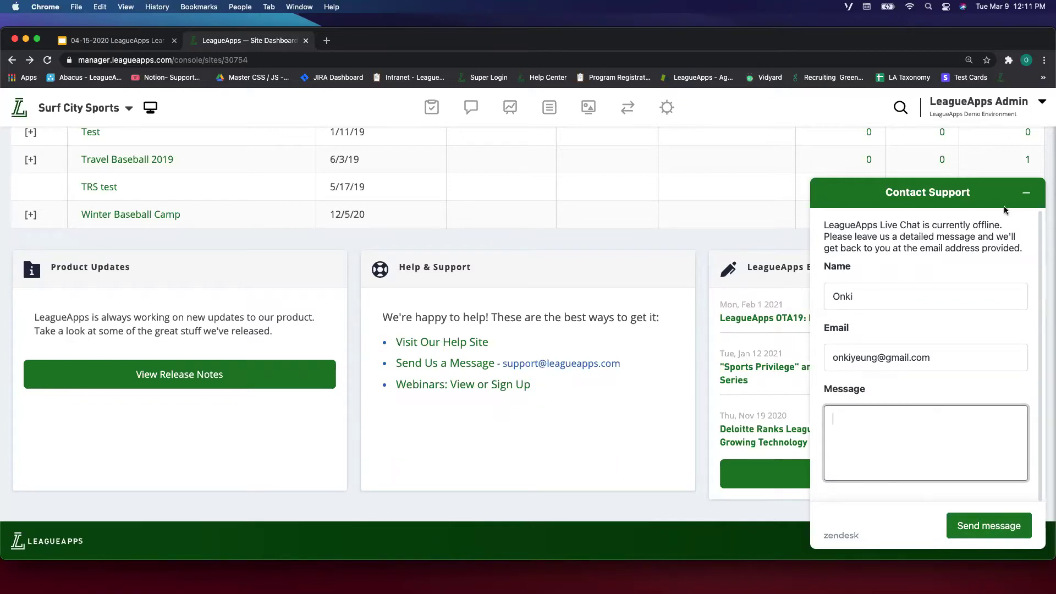
pyautogui.click(1027, 193)
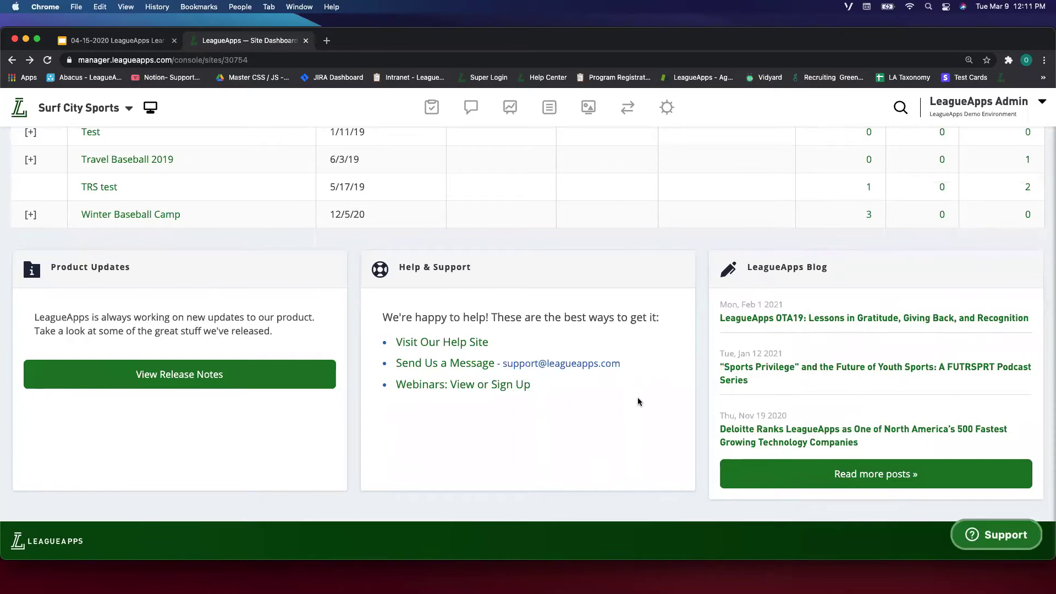
pyautogui.scroll(1, 643, 362)
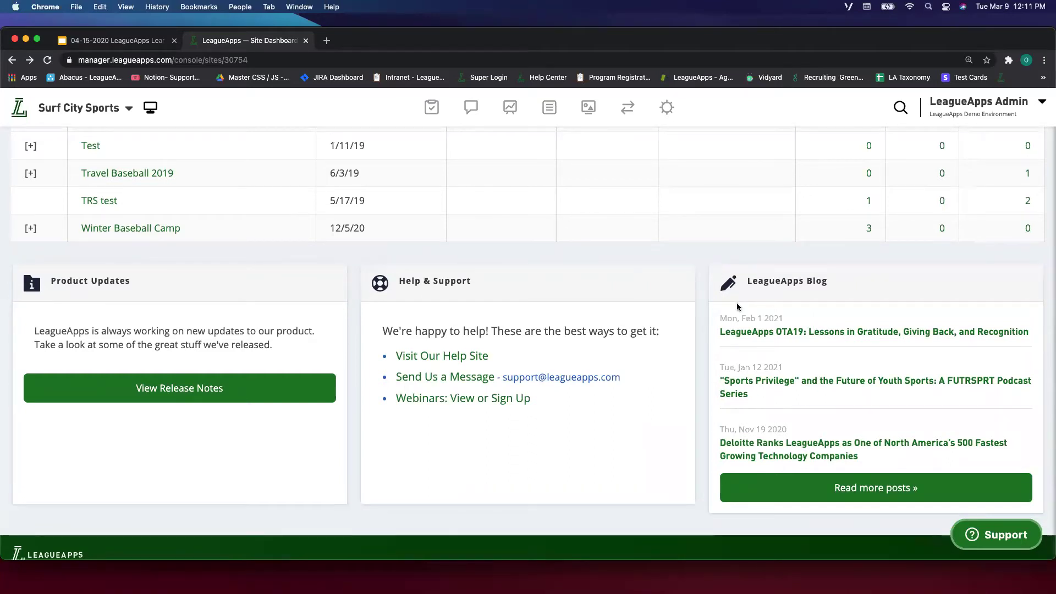
pyautogui.moveTo(827, 288); pyautogui.dragTo(748, 282)
pyautogui.click(834, 283)
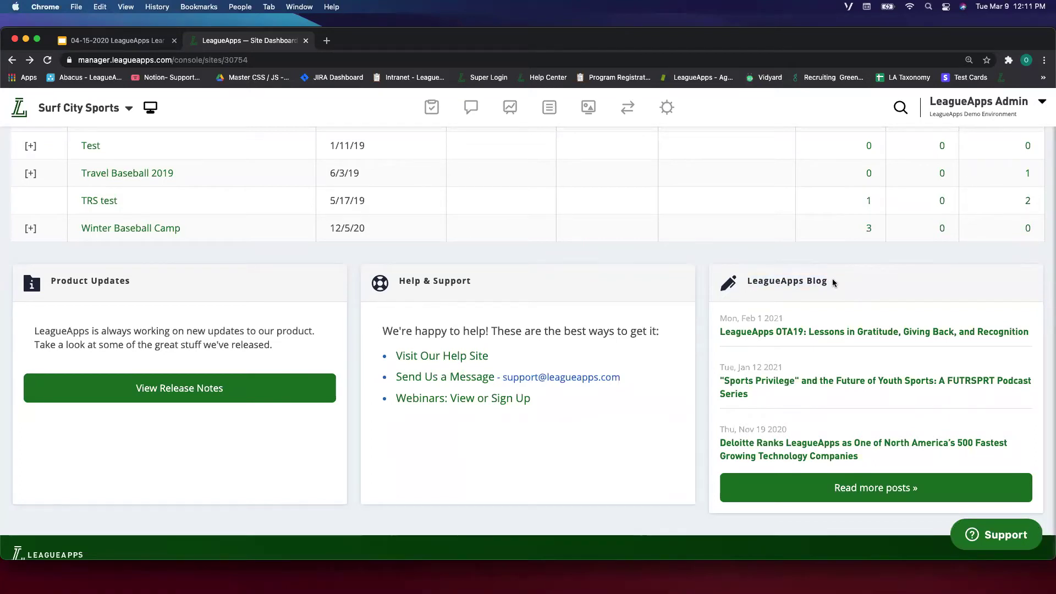
pyautogui.scroll(-1, 832, 283)
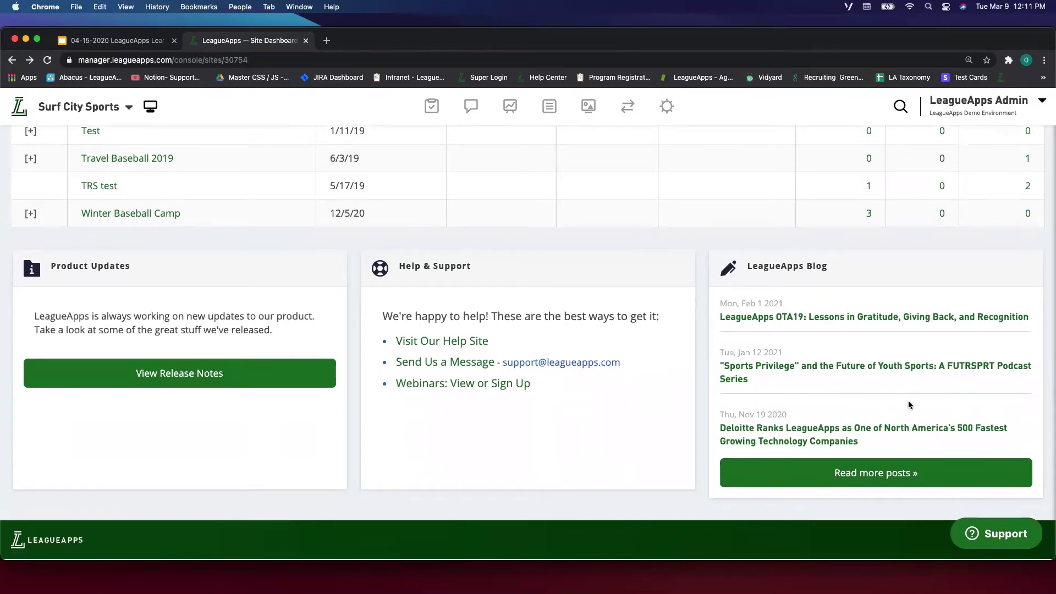
pyautogui.scroll(1, 909, 404)
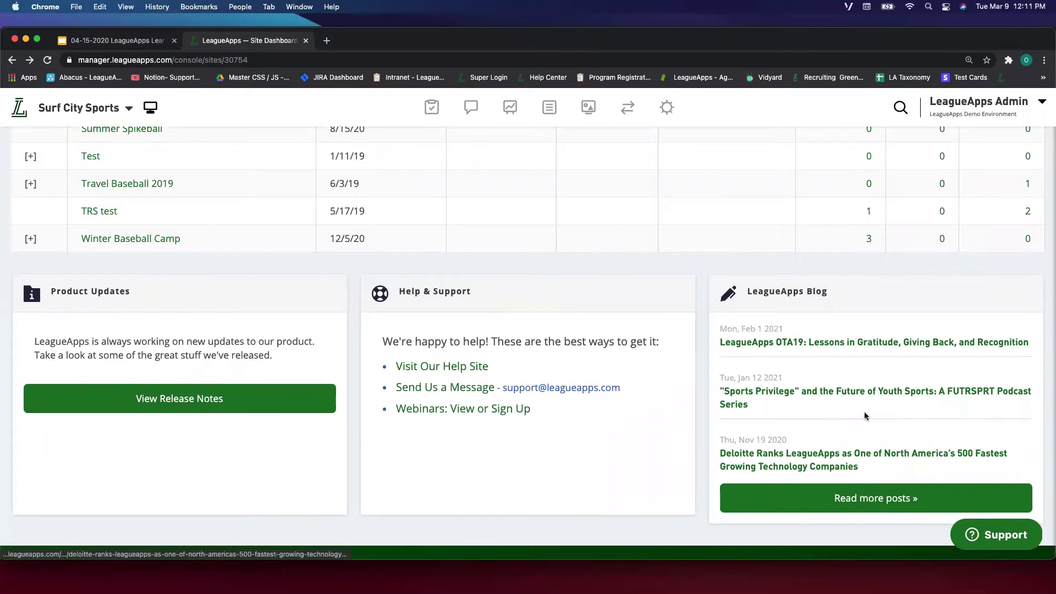
pyautogui.scroll(4, 826, 412)
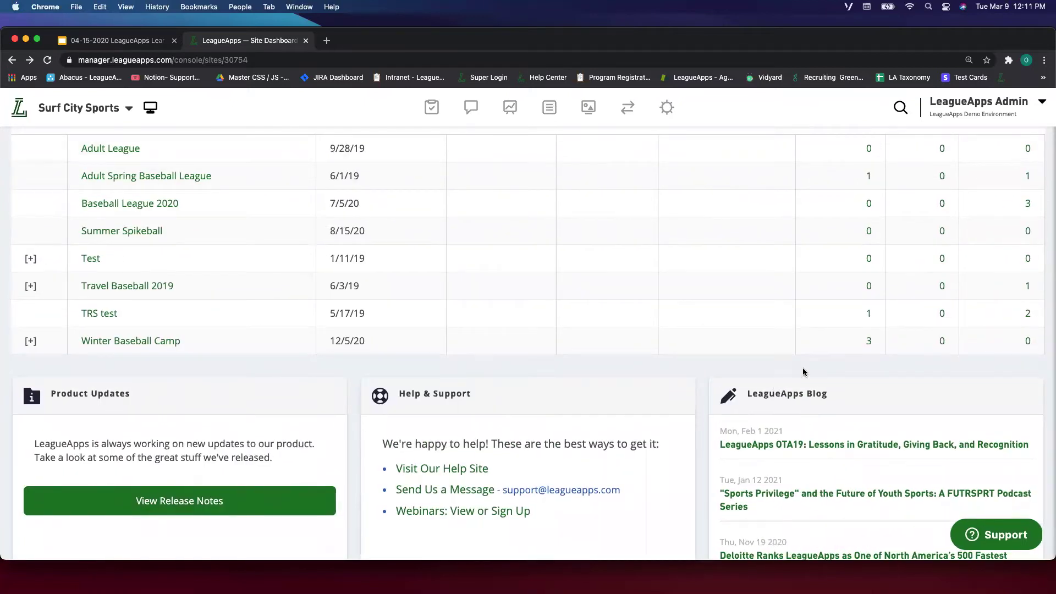
pyautogui.scroll(-3, 795, 456)
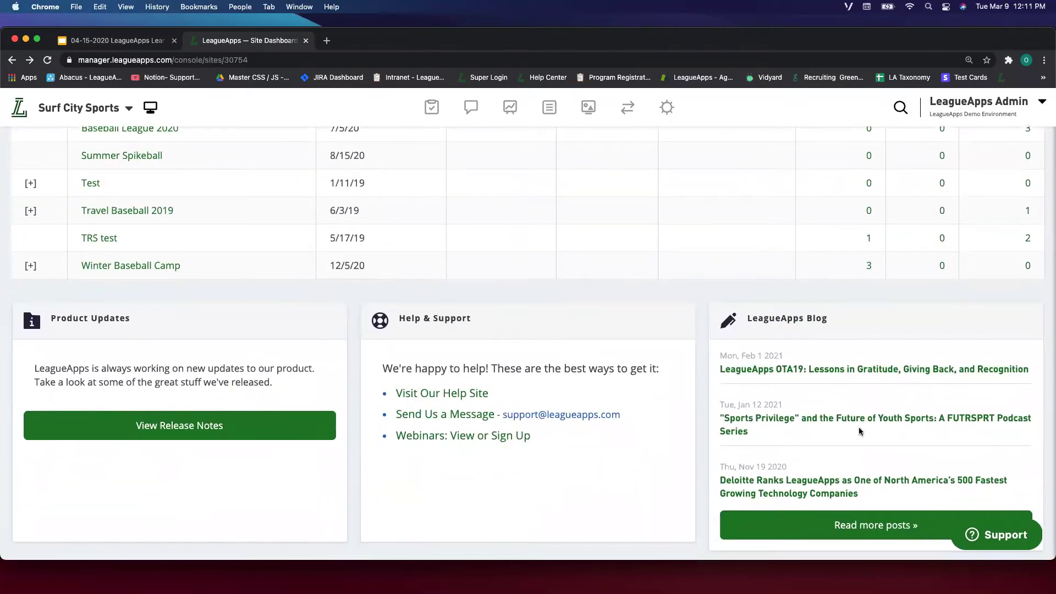
pyautogui.scroll(4, 847, 473)
pyautogui.scroll(2, 847, 475)
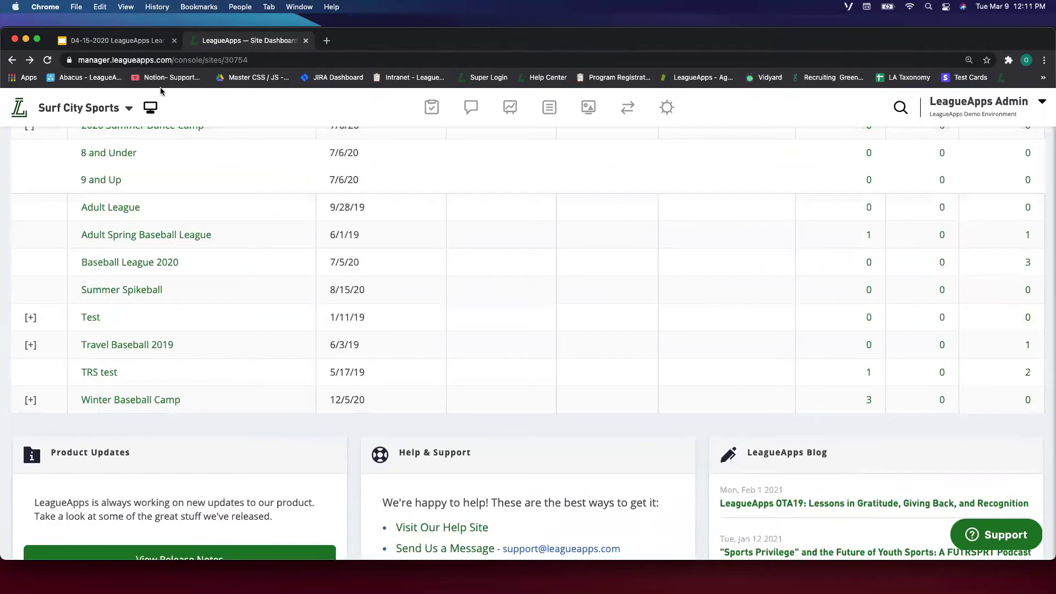
pyautogui.scroll(10, 463, 273)
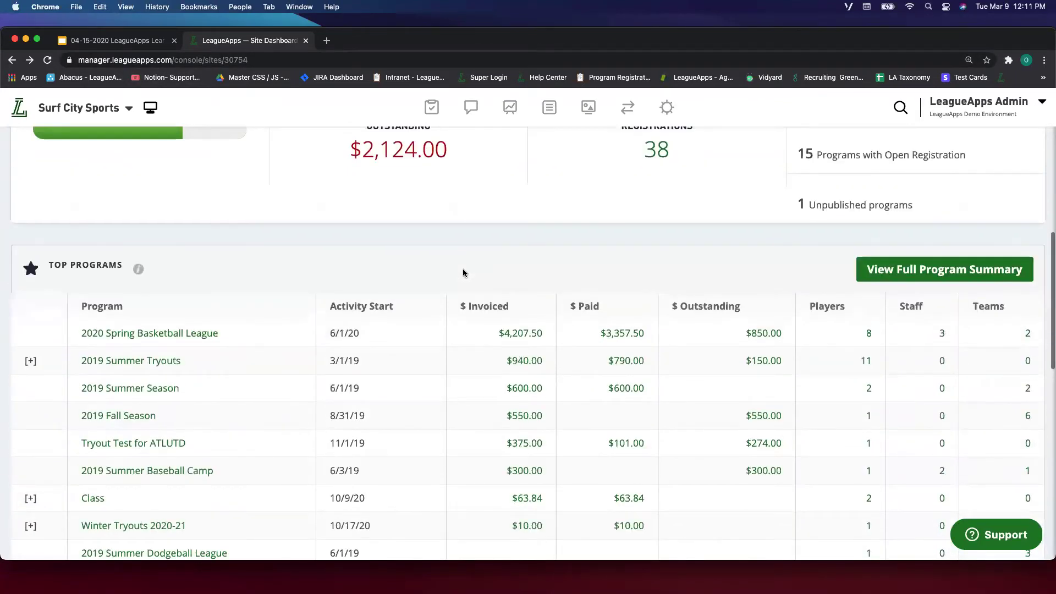
pyautogui.scroll(4, 491, 323)
pyautogui.scroll(6, 491, 322)
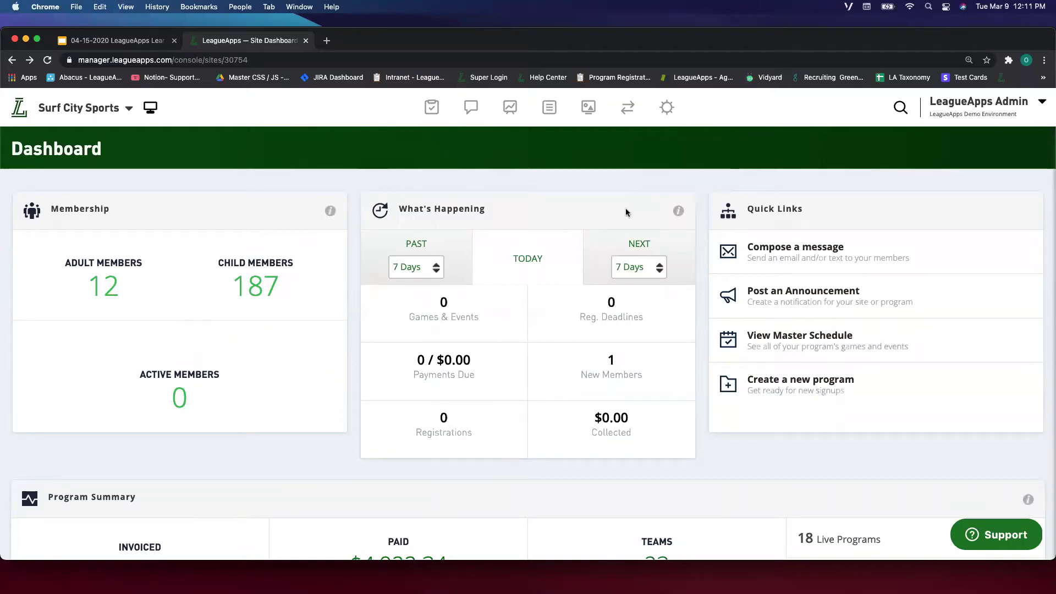
pyautogui.scroll(-1, 369, 323)
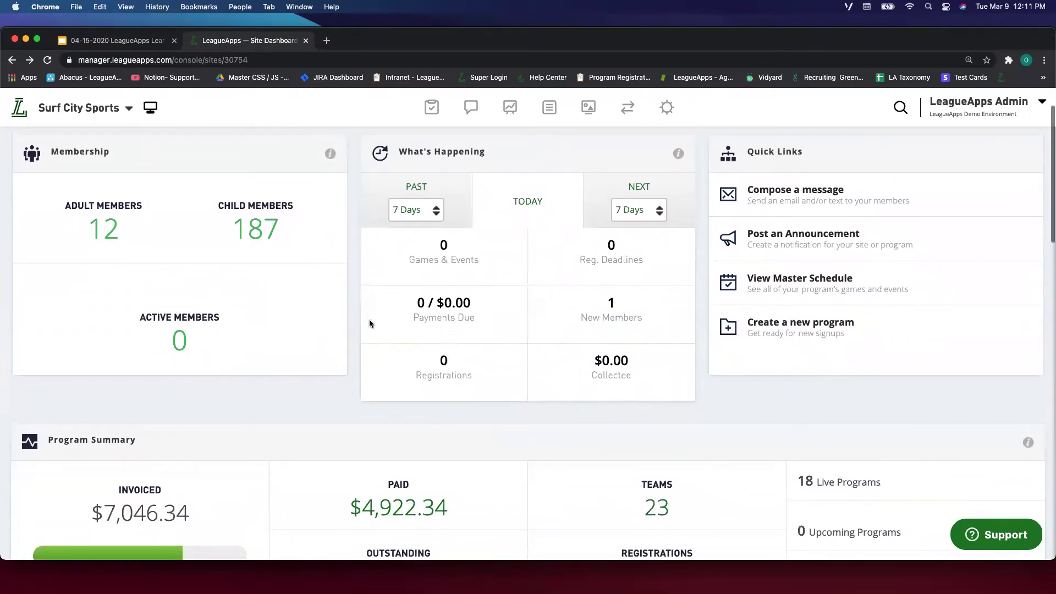
pyautogui.scroll(1, 370, 324)
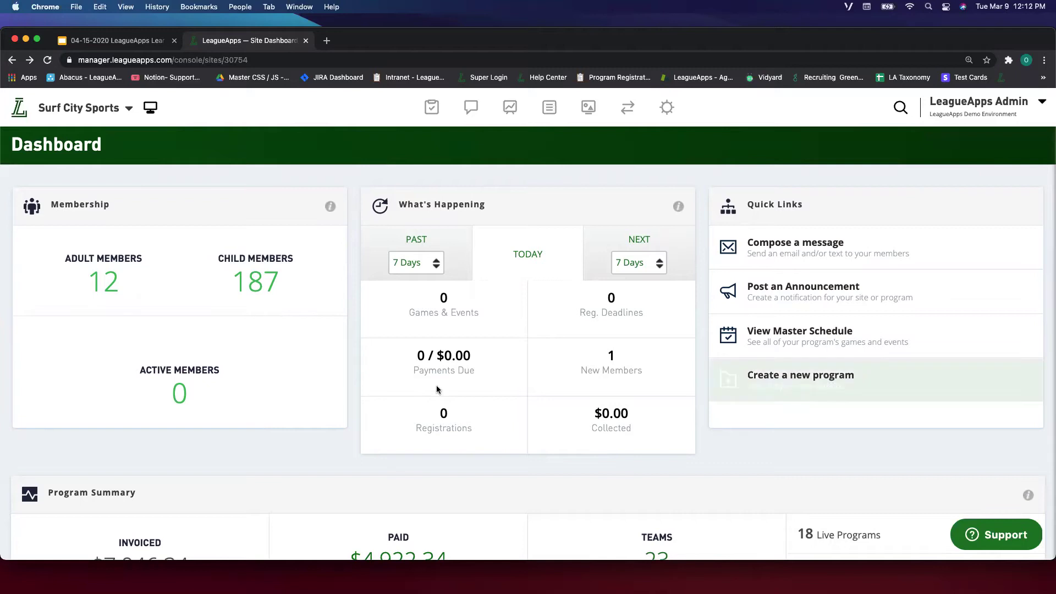
pyautogui.scroll(-3, 624, 347)
pyautogui.scroll(3, 751, 367)
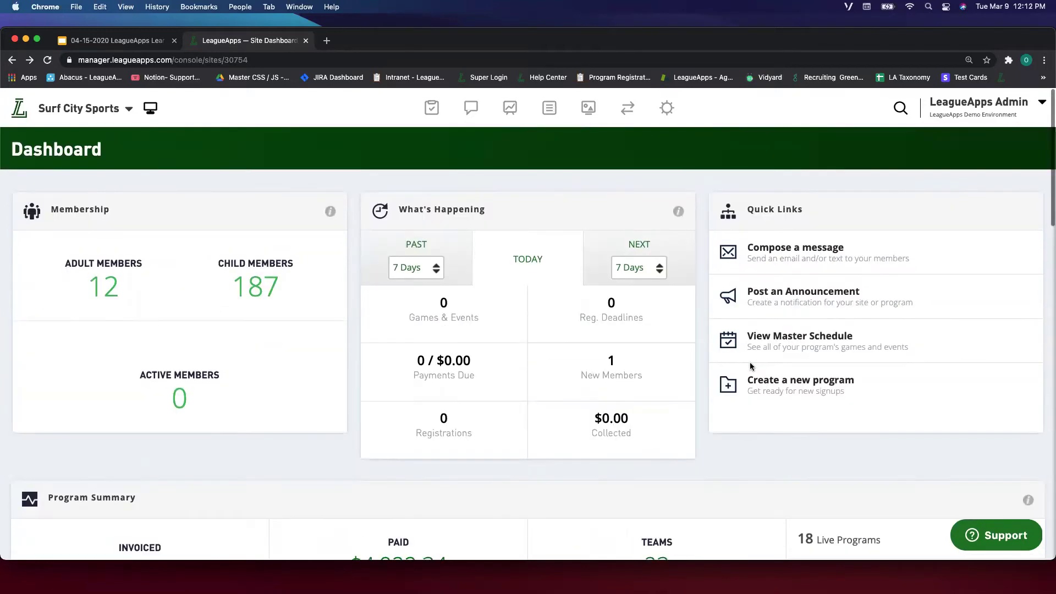
pyautogui.scroll(-3, 656, 437)
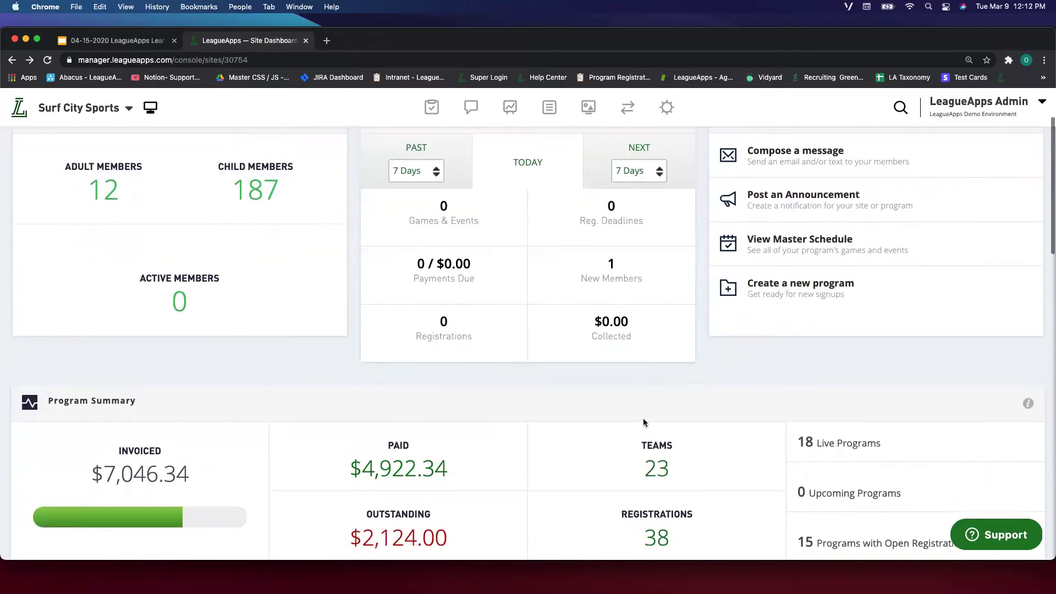
pyautogui.scroll(3, 643, 421)
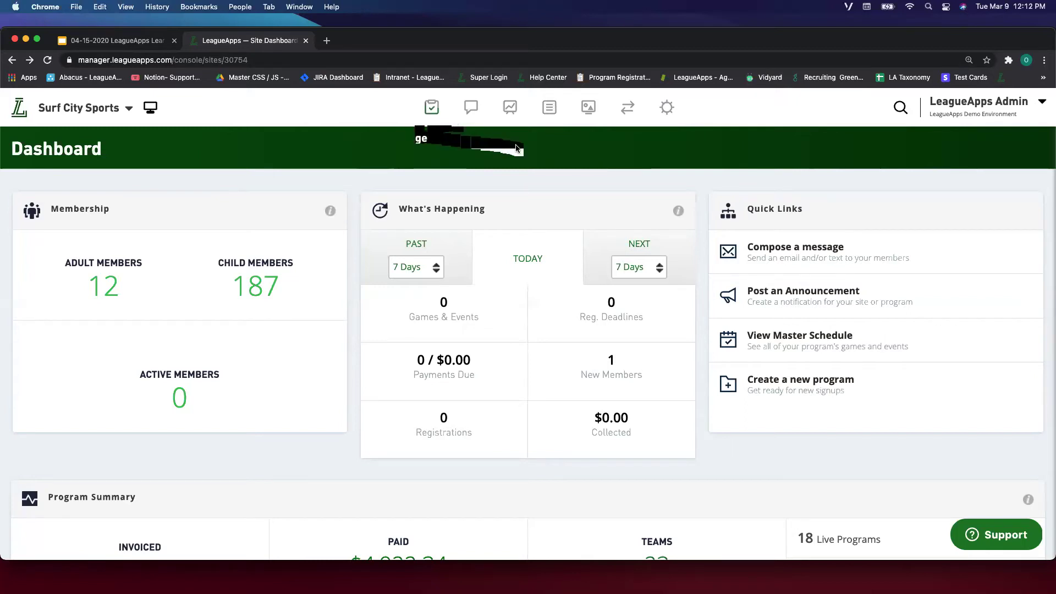
pyautogui.click(433, 110)
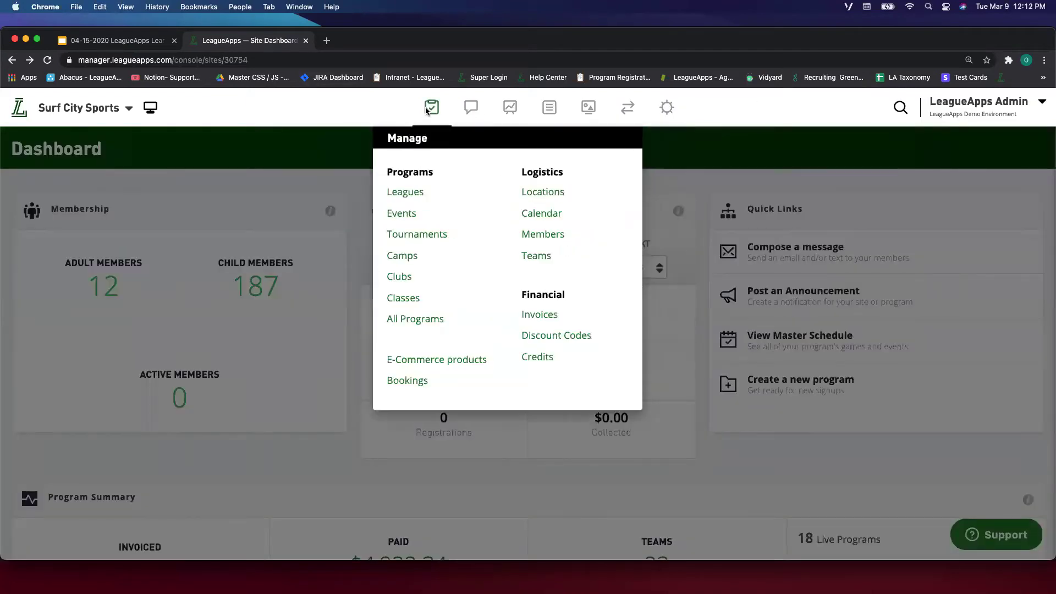
# Open Manage > All Programs, listing Travel Baseball 2019 and Baseball League 2020.
pyautogui.moveTo(572, 114)
pyautogui.moveTo(436, 122)
pyautogui.moveTo(472, 110)
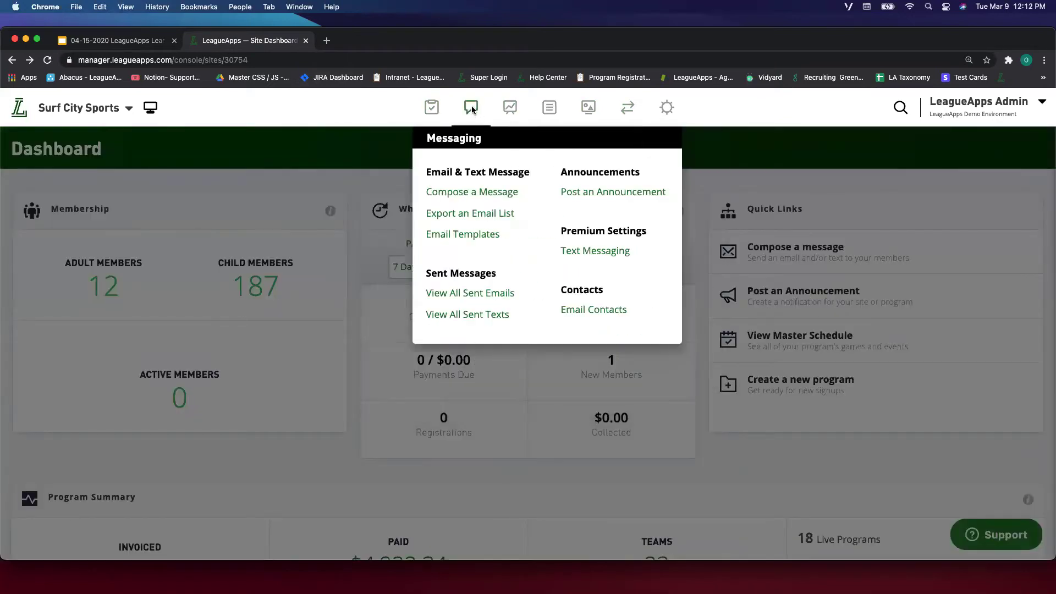
pyautogui.moveTo(664, 111)
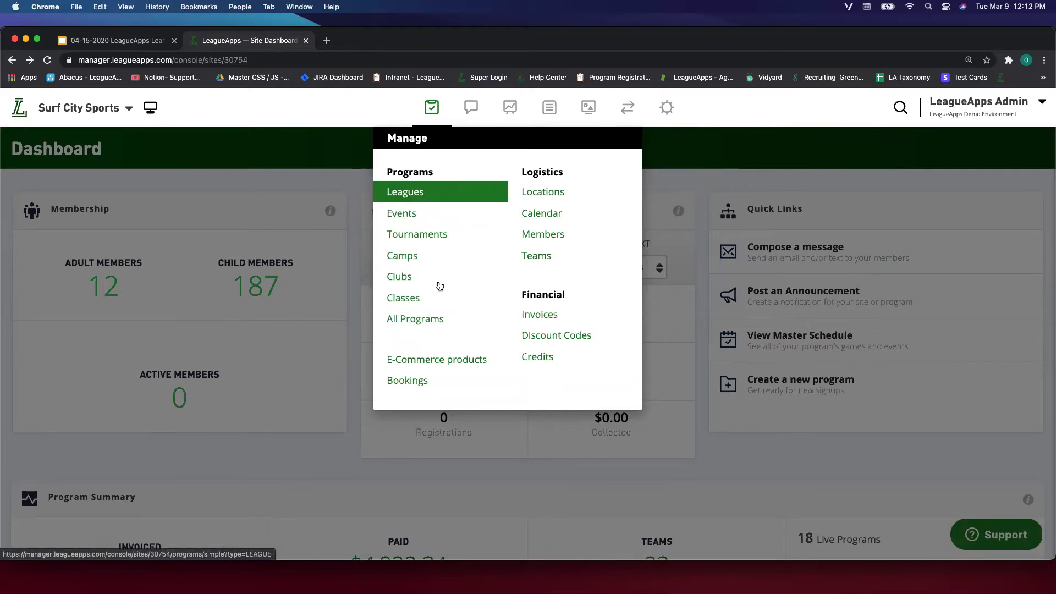
pyautogui.click(436, 317)
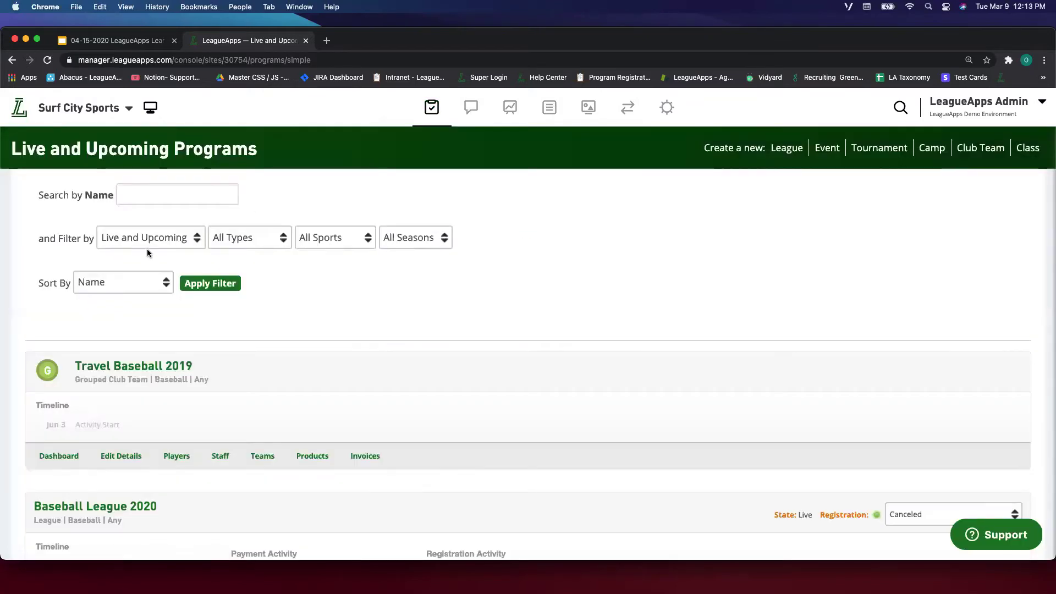
pyautogui.click(147, 242)
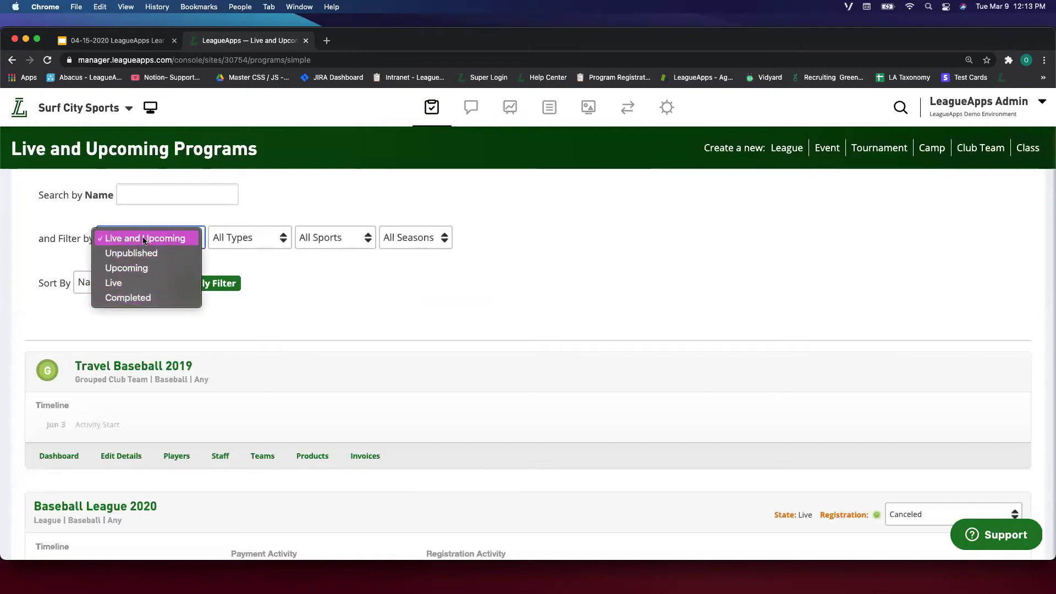
# Filter the programs list to Completed, showing the 2018 Surf City Summer Skills Camp.
pyautogui.click(140, 302)
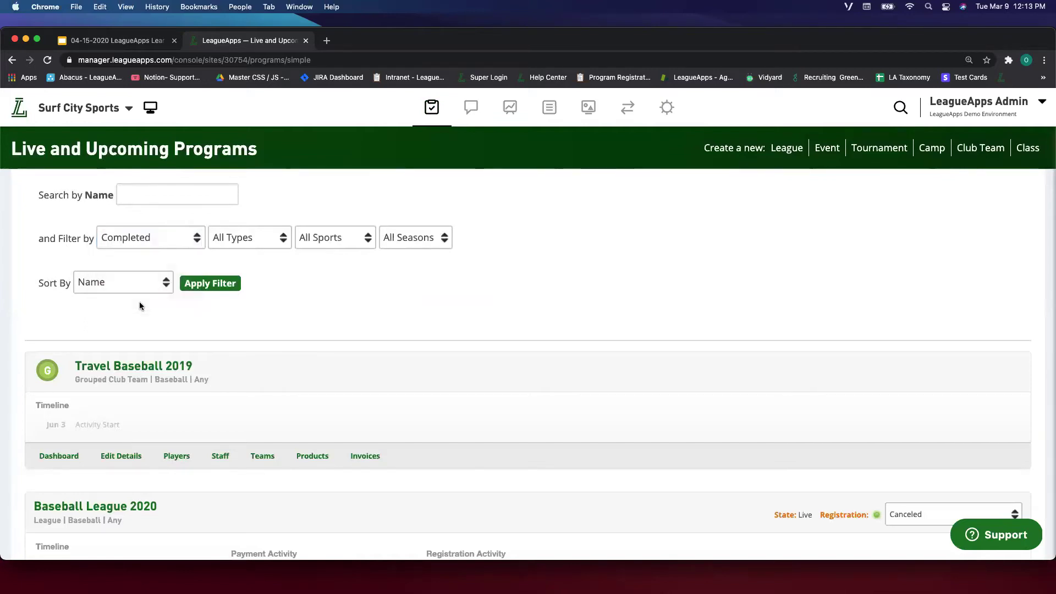
pyautogui.click(215, 282)
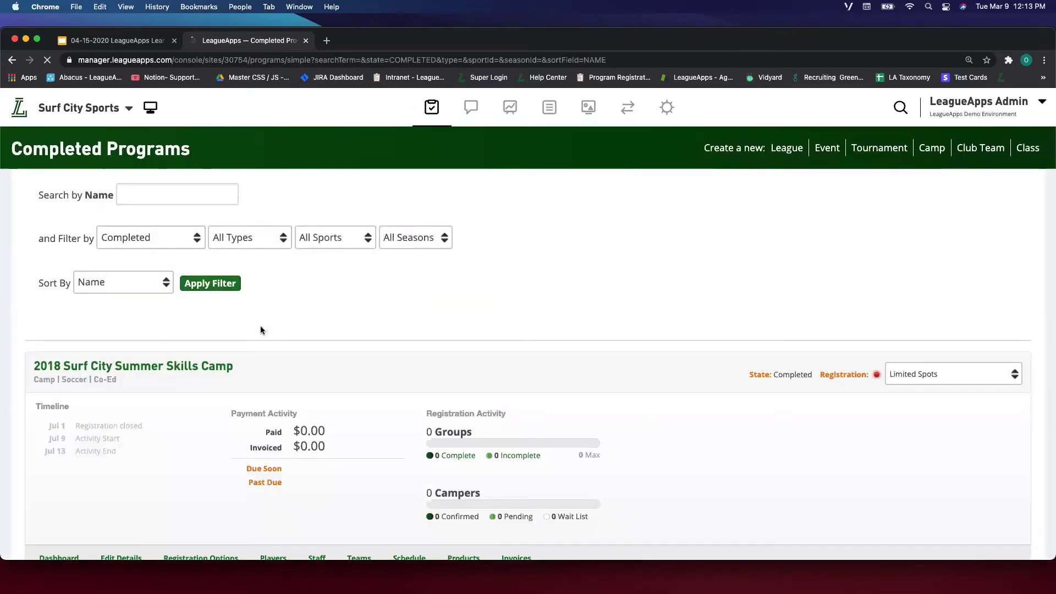
pyautogui.scroll(-3, 226, 300)
pyautogui.scroll(-15, 133, 305)
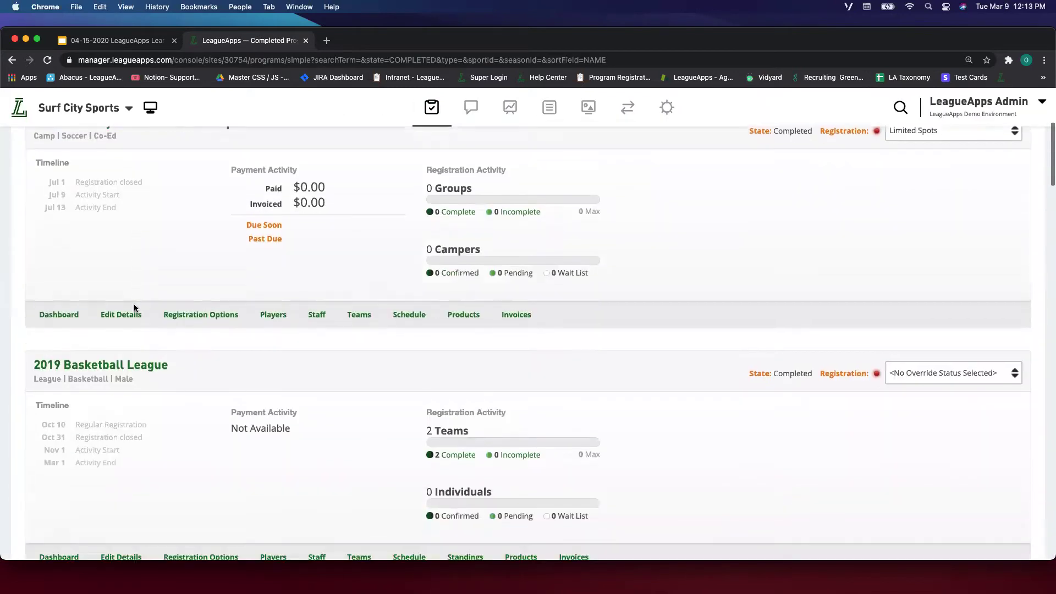
pyautogui.scroll(15, 134, 304)
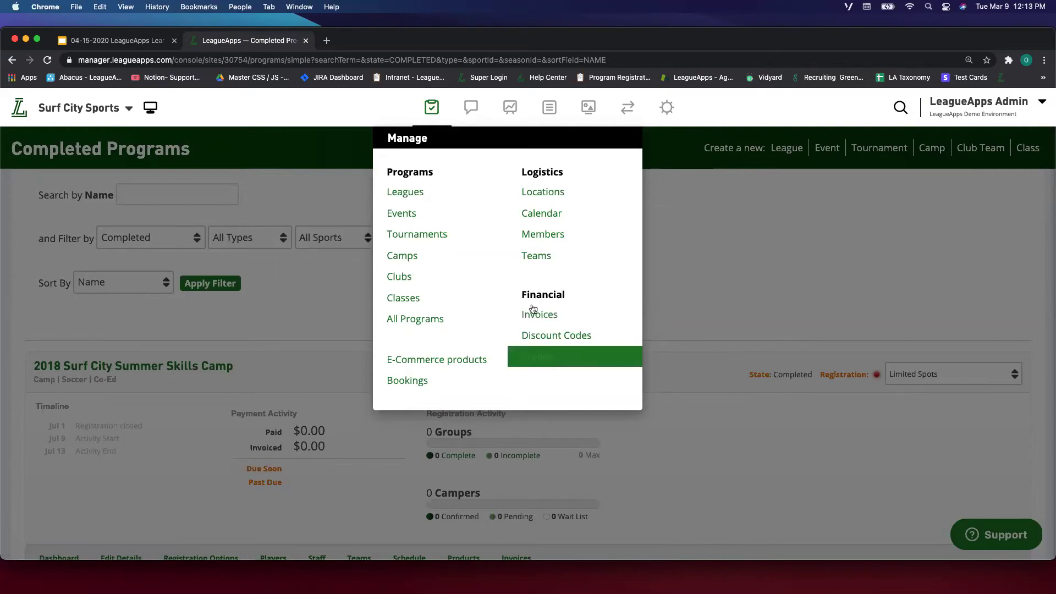
# Return to the site dashboard, then open View All Sent Emails from Messaging.
pyautogui.moveTo(472, 112)
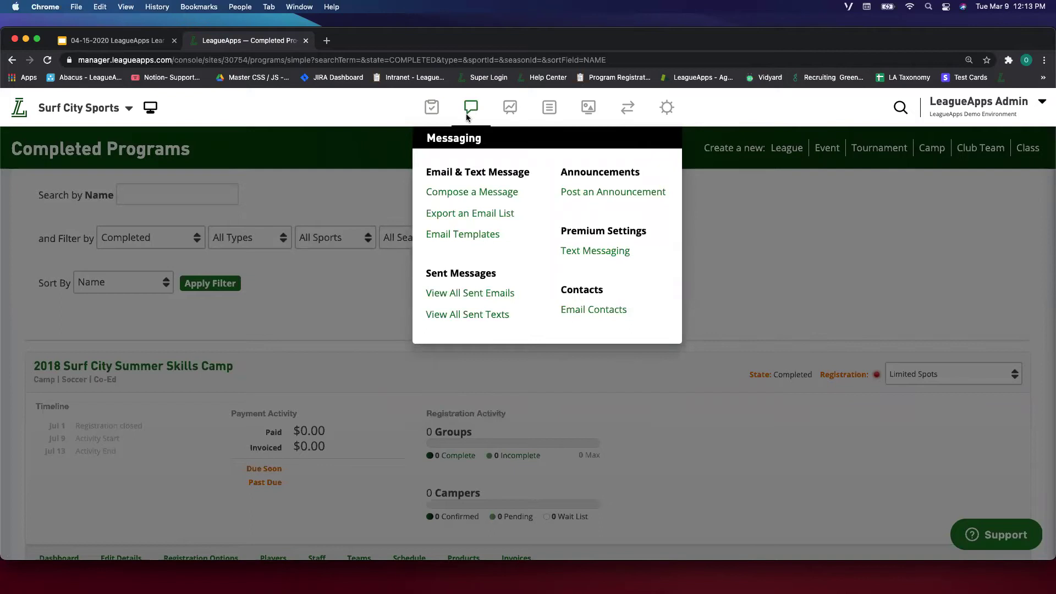
pyautogui.click(443, 115)
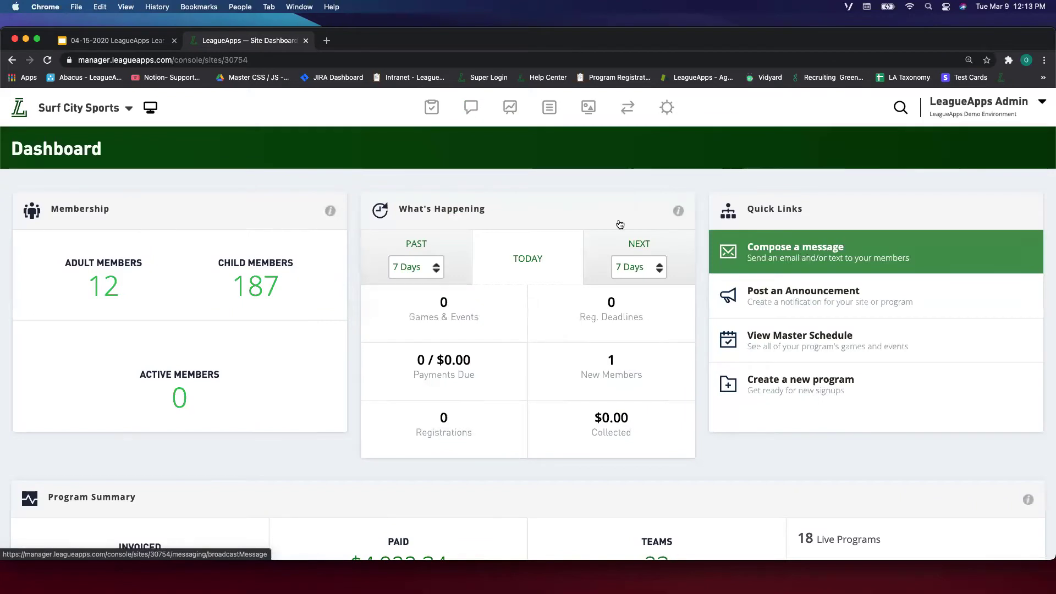
pyautogui.moveTo(466, 131)
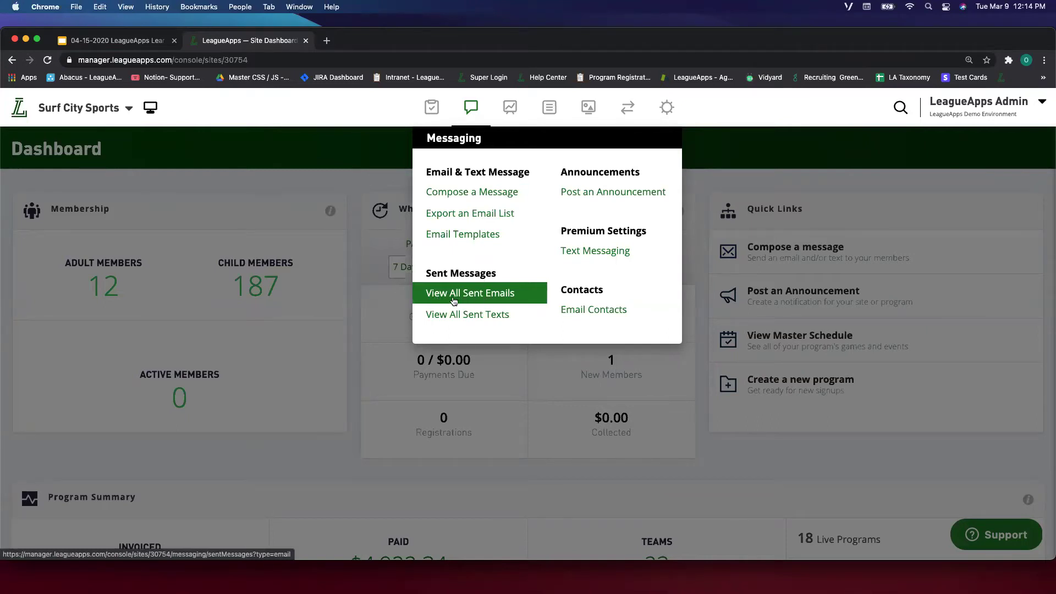
pyautogui.click(478, 298)
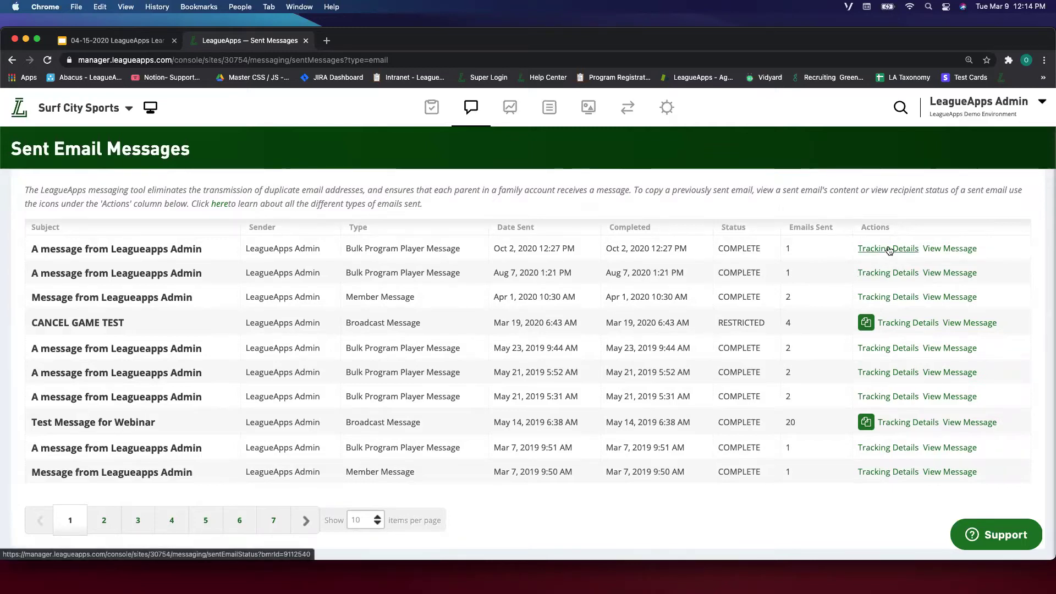
# Reopen the Messaging options over the sent emails log listing the CANCEL GAME TEST broadcast.
pyautogui.click(465, 118)
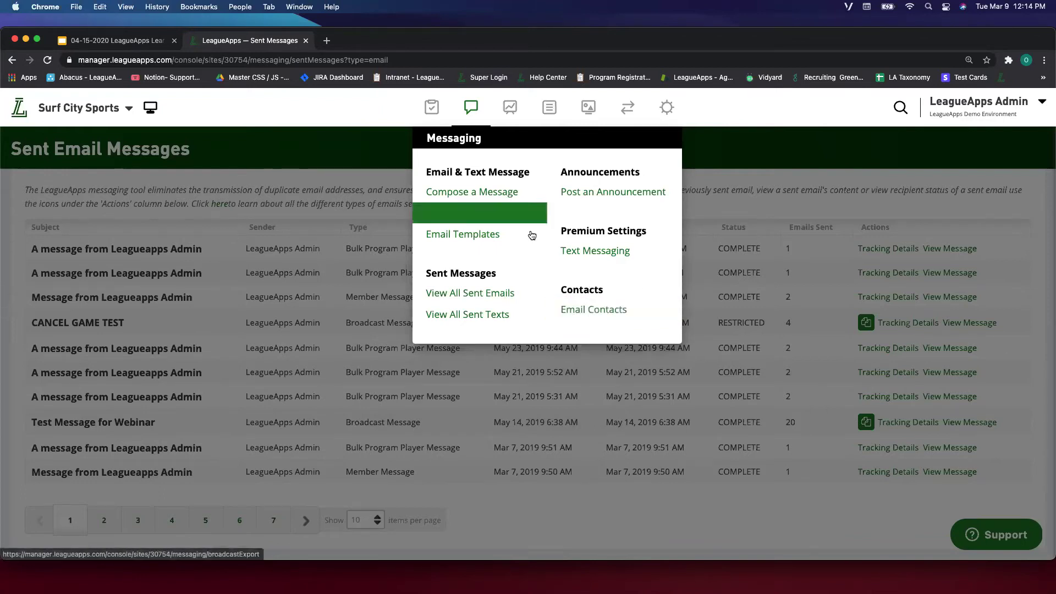
pyautogui.moveTo(515, 99)
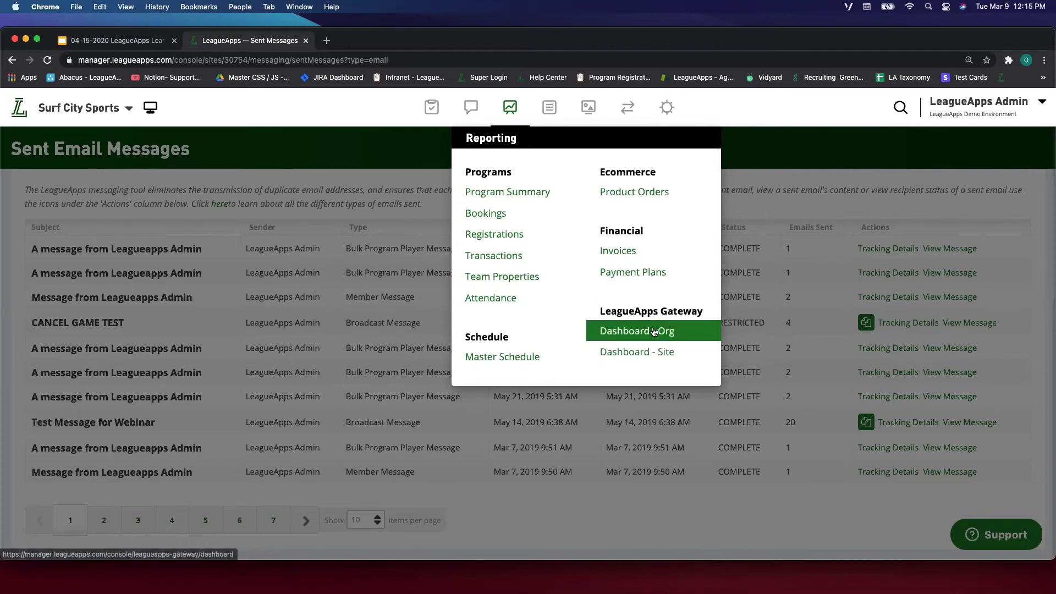
pyautogui.moveTo(541, 113)
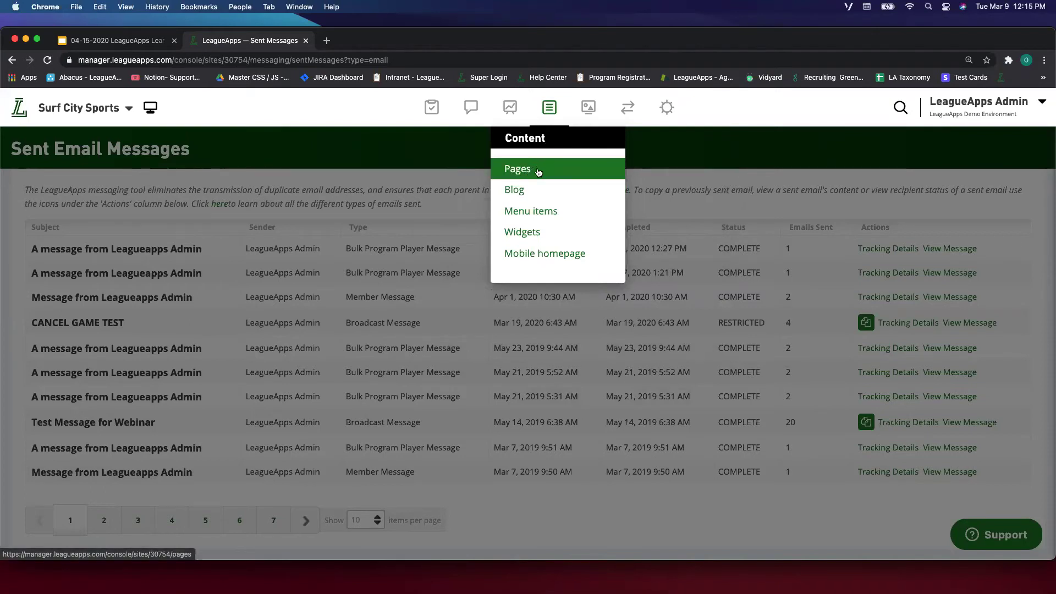
# Open Content > Pages and review default pages plus the custom Sponsors and FAQ pages.
pyautogui.click(533, 178)
pyautogui.scroll(-2, 339, 278)
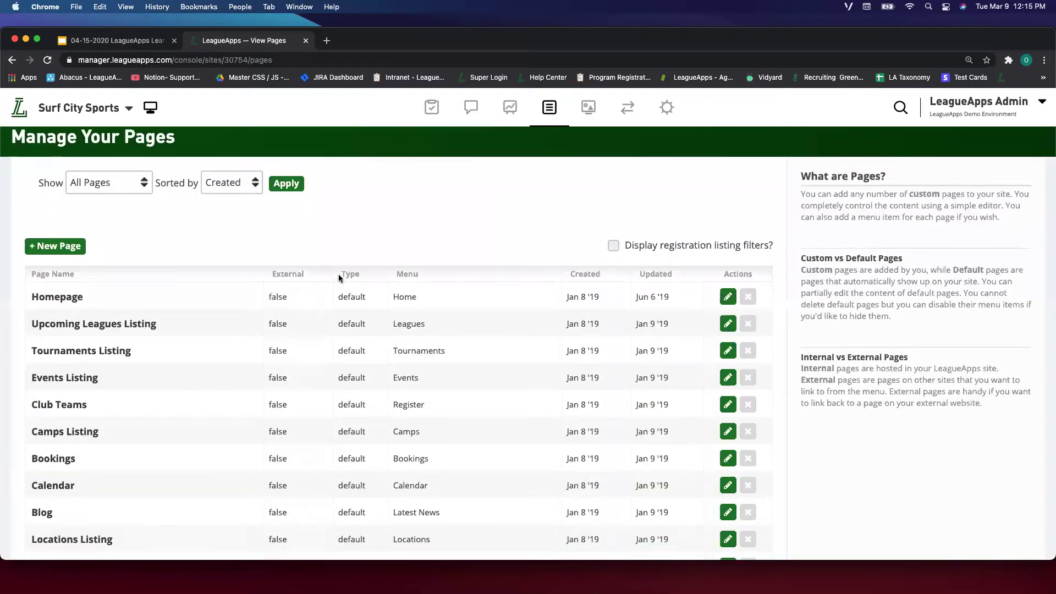
pyautogui.scroll(-5, 341, 275)
pyautogui.scroll(-2, 353, 240)
pyautogui.scroll(5, 355, 237)
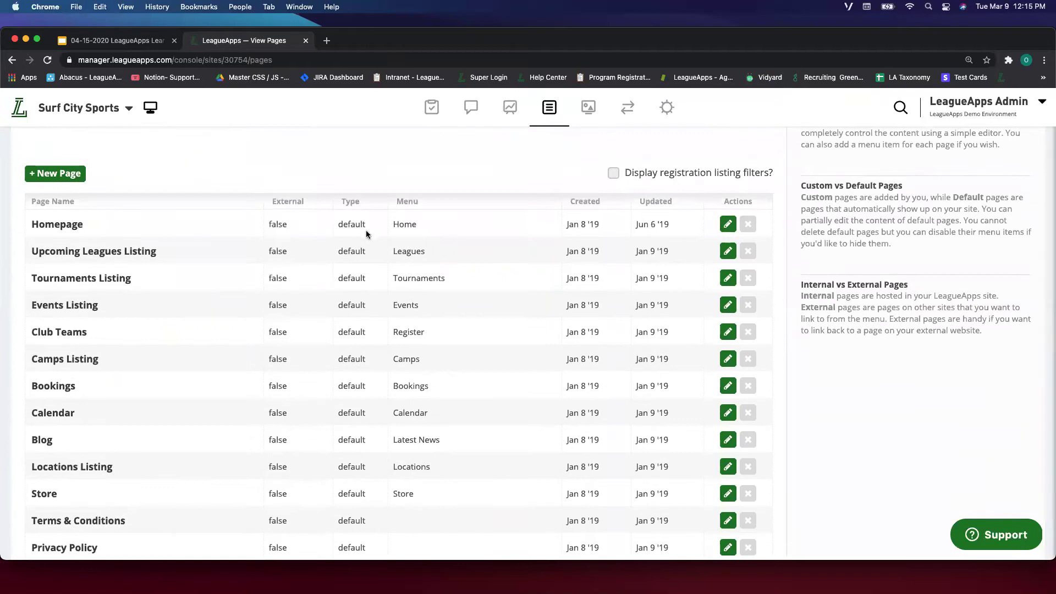
pyautogui.scroll(-4, 370, 332)
pyautogui.scroll(7, 371, 332)
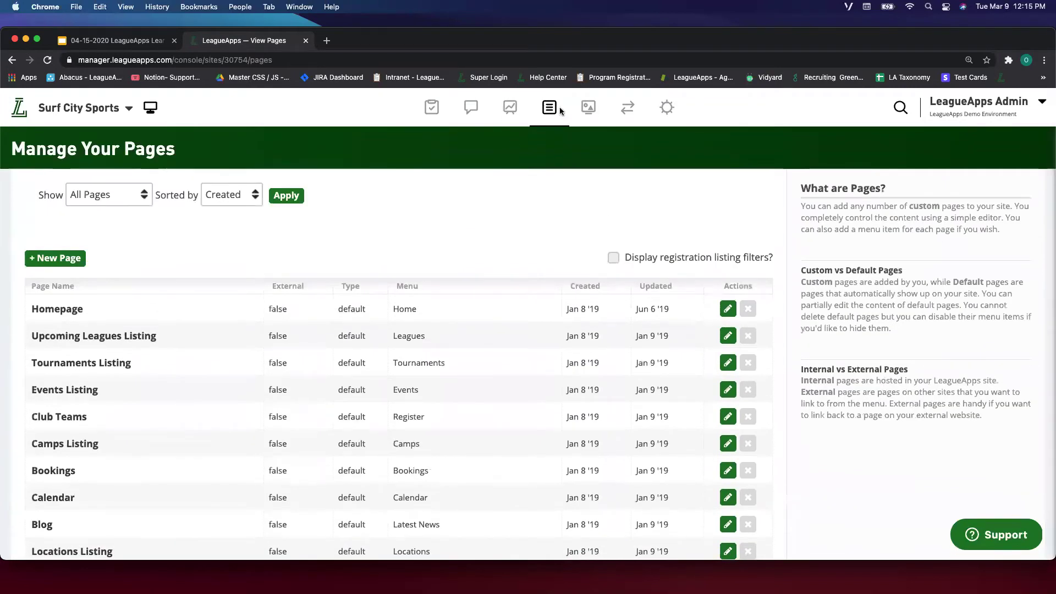
pyautogui.click(560, 110)
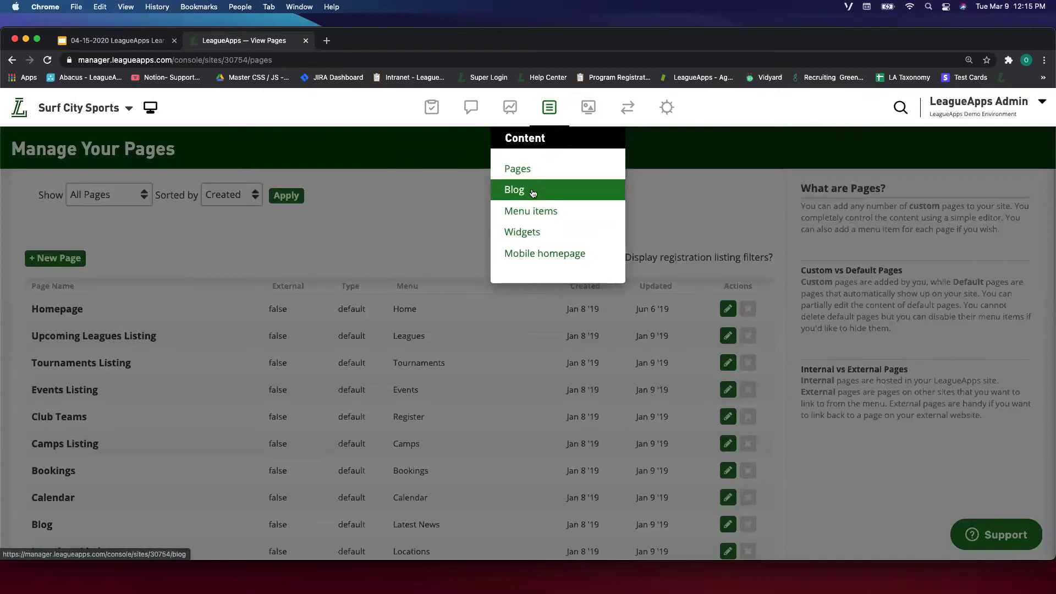
# Open the Edit your Site's Menu Items page under Content.
pyautogui.click(545, 213)
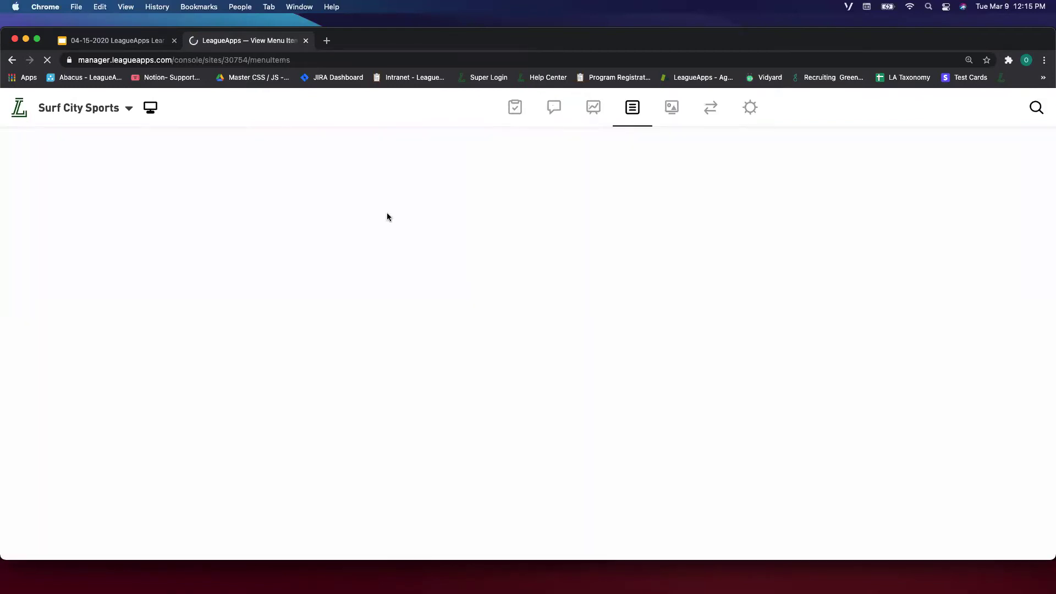
pyautogui.scroll(-3, 252, 267)
pyautogui.scroll(3, 252, 267)
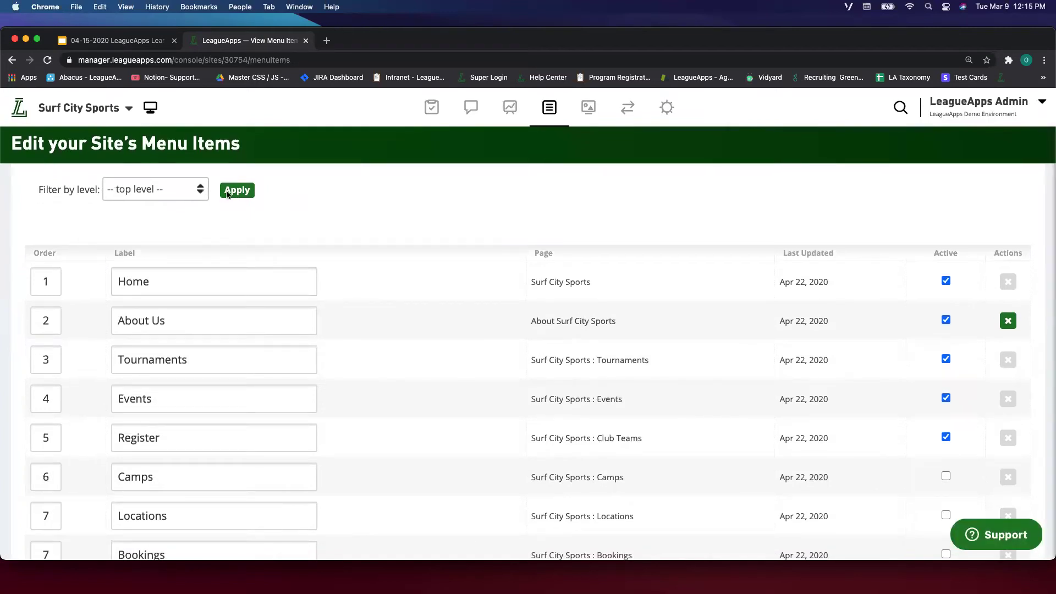
# Open the public Surf City Sports site and compare its navigation with the menu items editor.
pyautogui.click(153, 112)
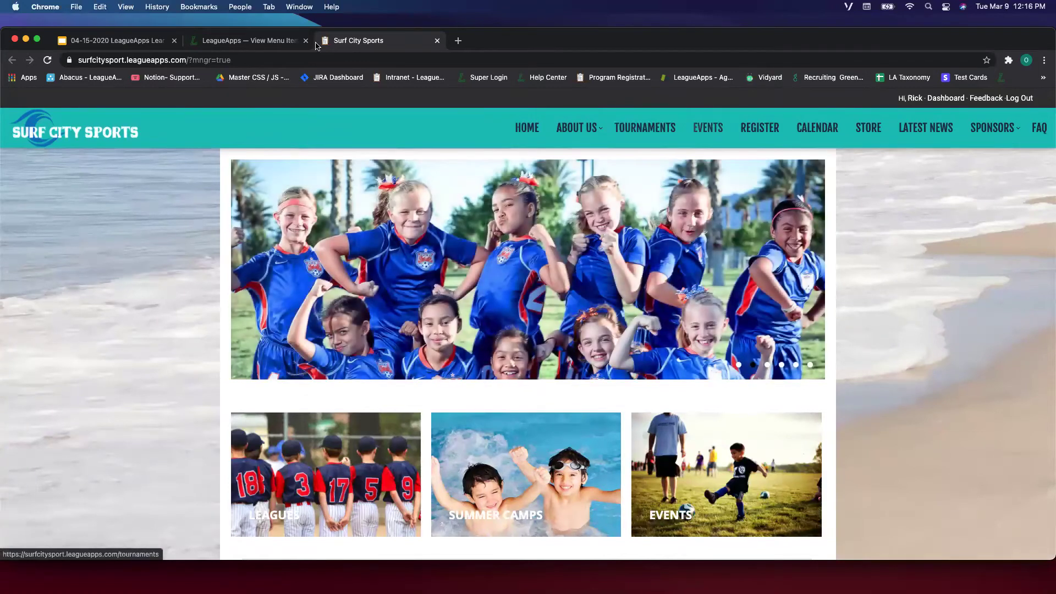
pyautogui.click(246, 41)
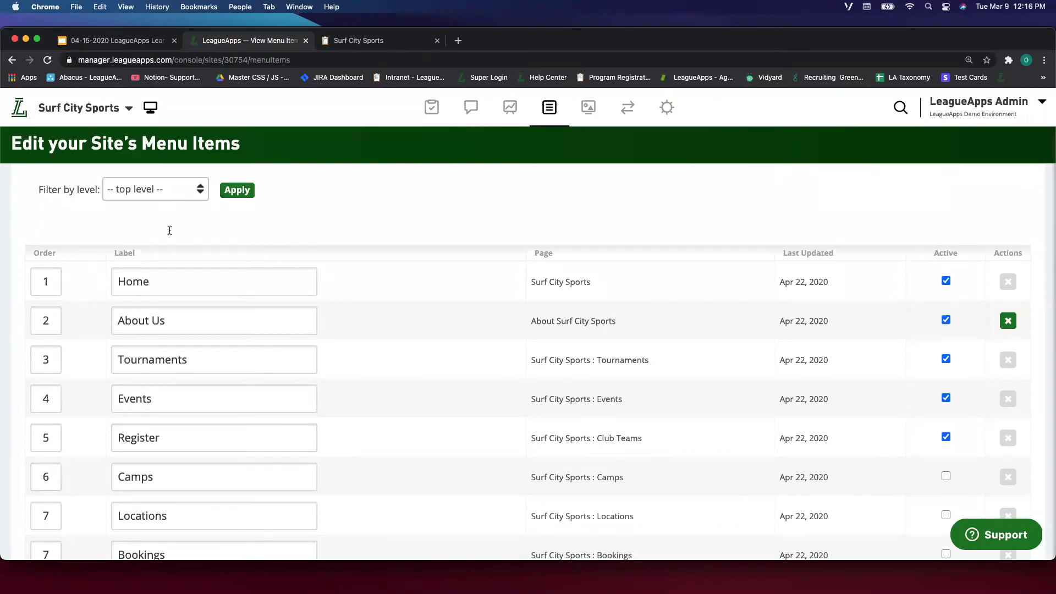
pyautogui.click(355, 41)
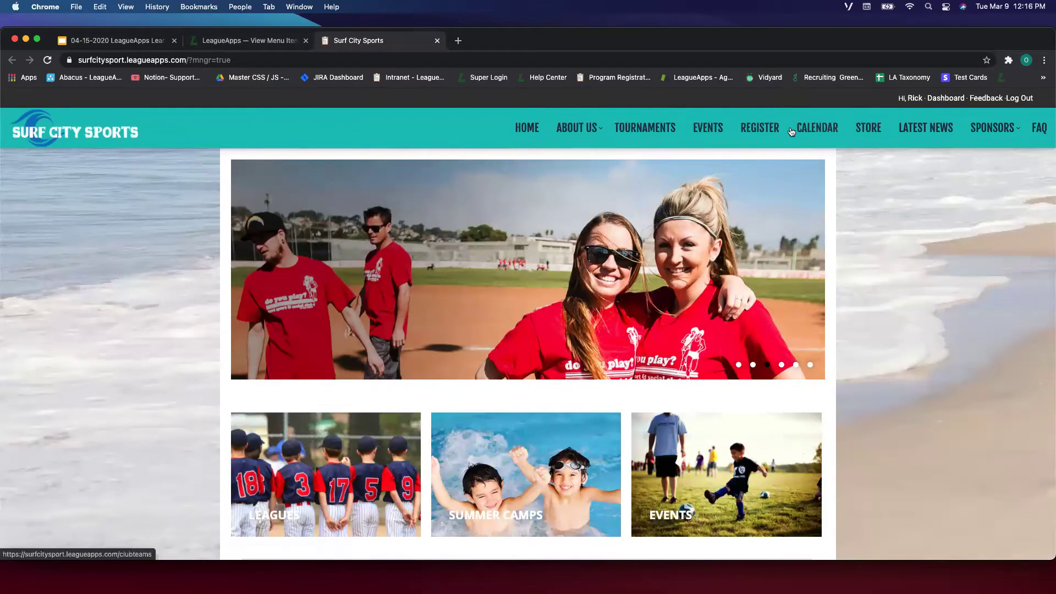
pyautogui.click(262, 45)
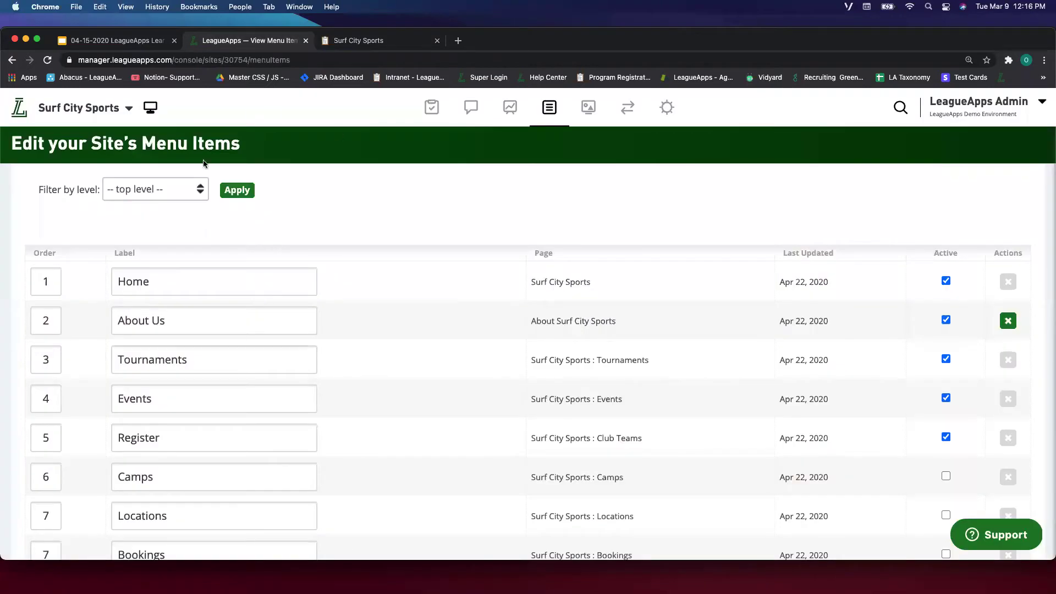
pyautogui.moveTo(550, 107)
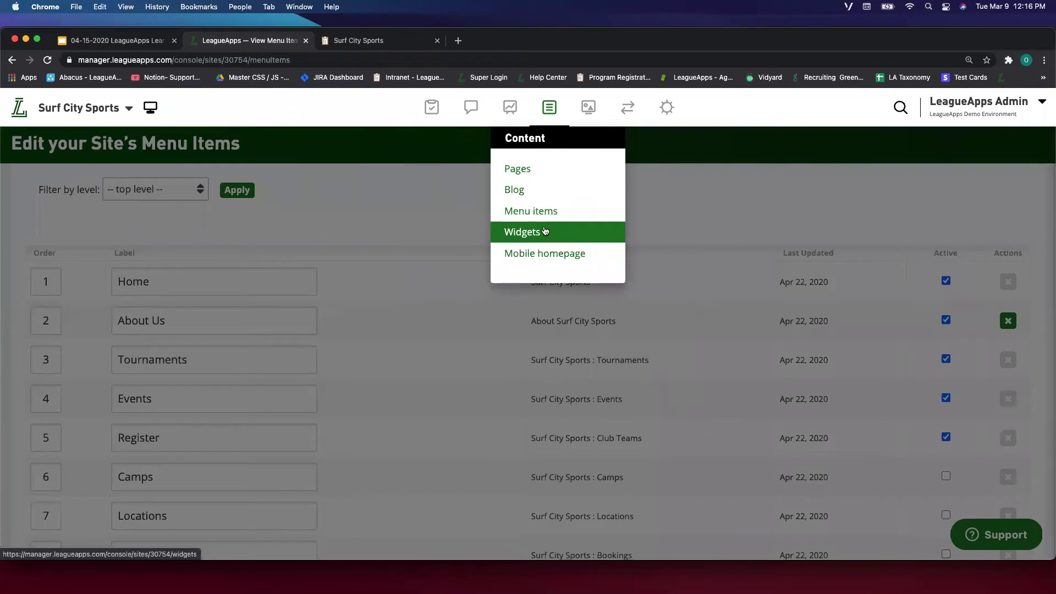
# Open the embeddable widgets page and scroll through it.
pyautogui.click(546, 231)
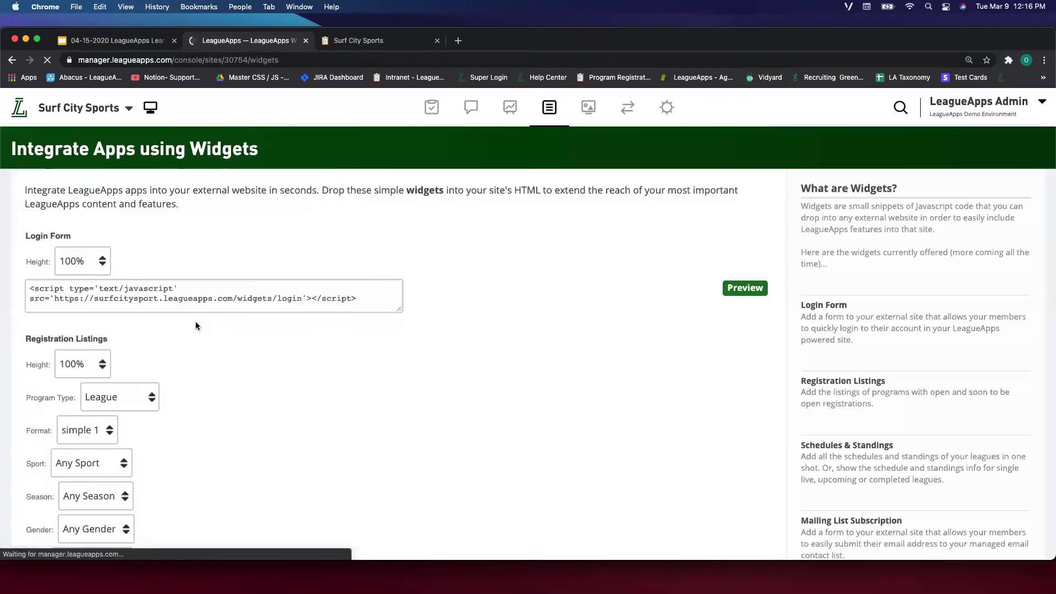
pyautogui.scroll(-1, 287, 259)
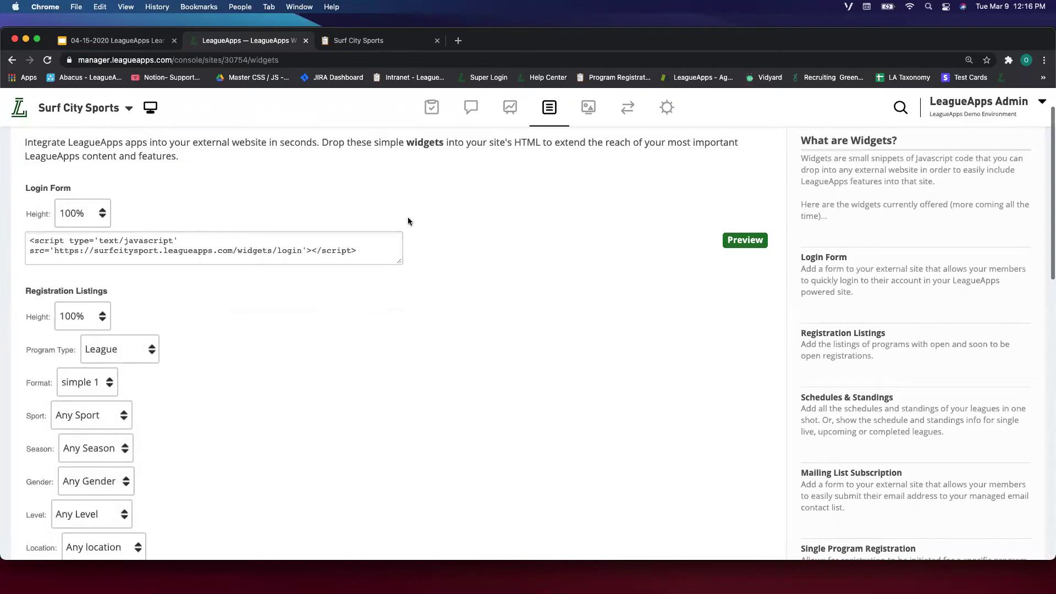
pyautogui.scroll(-2, 401, 264)
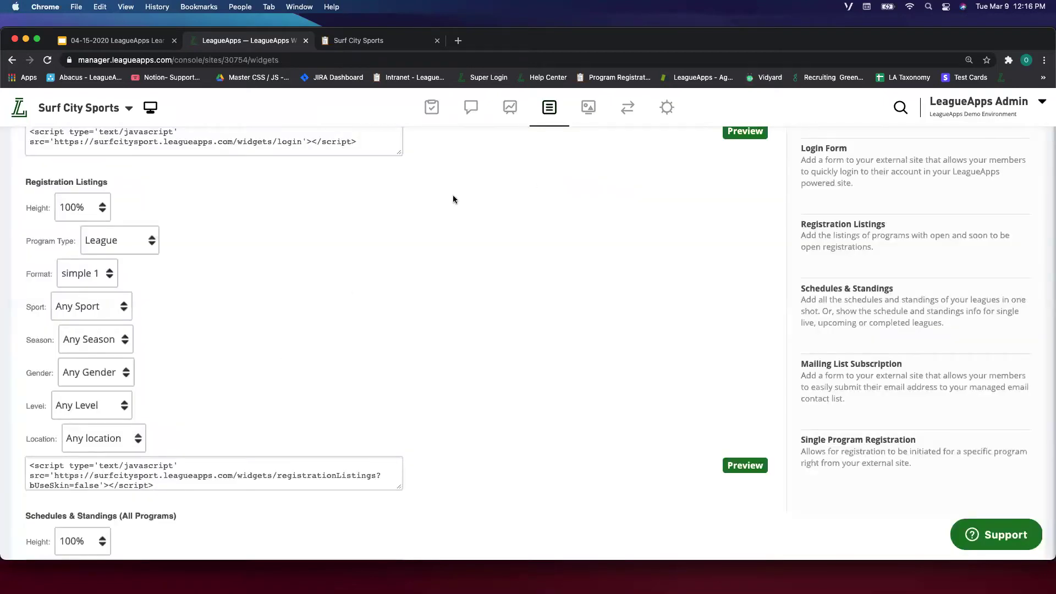
# Open the mobile homepage content editor, then check the live Surf City Sports site and return.
pyautogui.moveTo(548, 116)
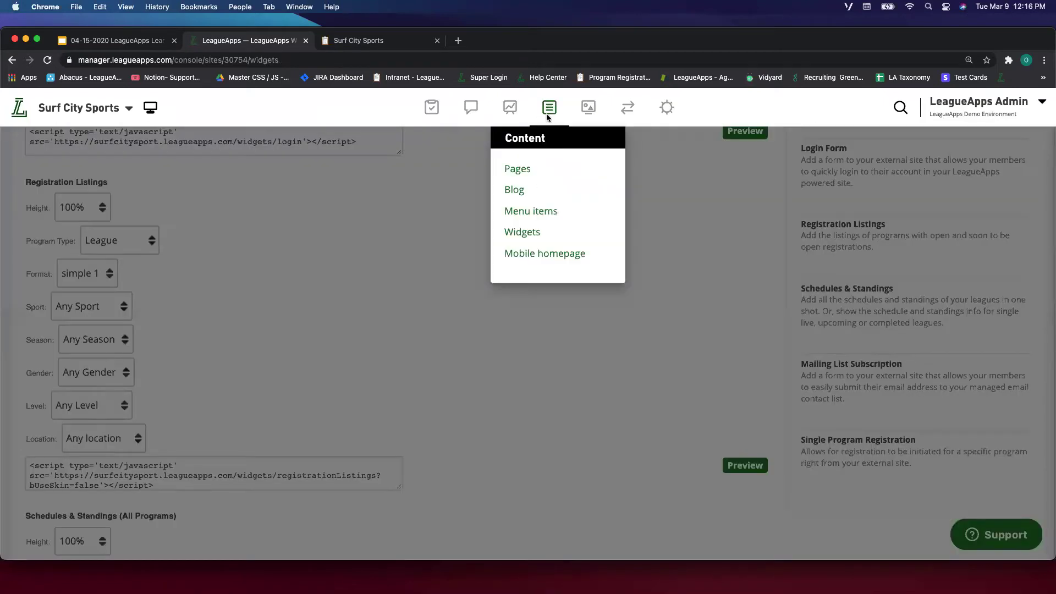
pyautogui.click(545, 256)
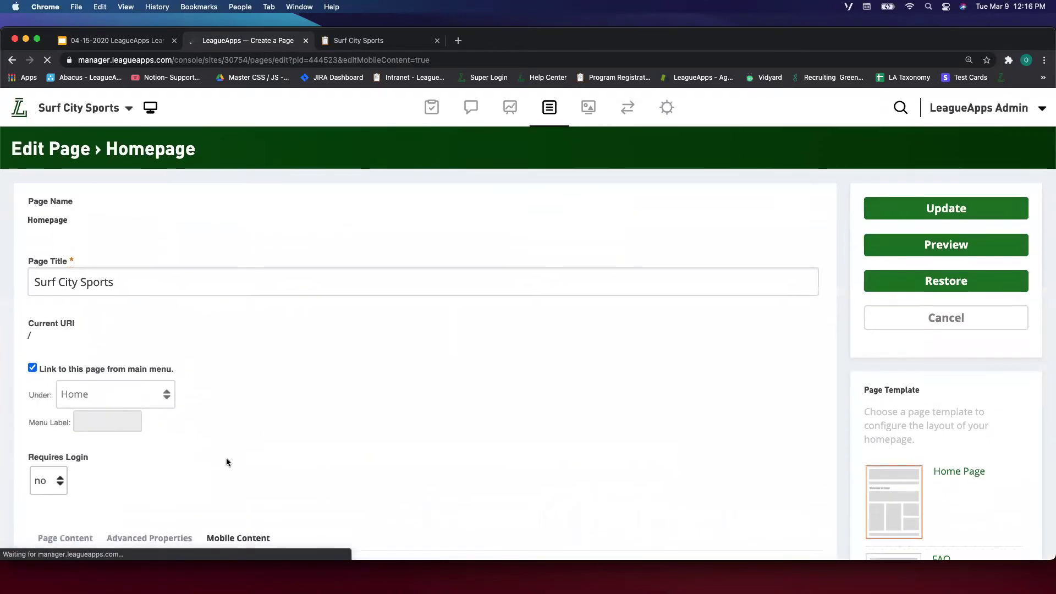
pyautogui.scroll(-10, 226, 462)
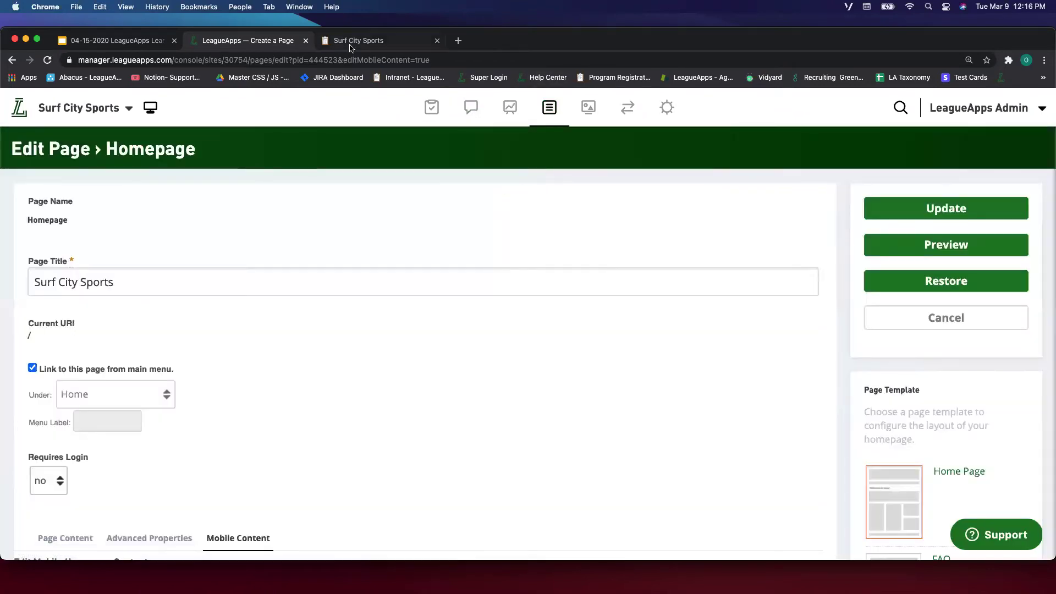
pyautogui.click(346, 41)
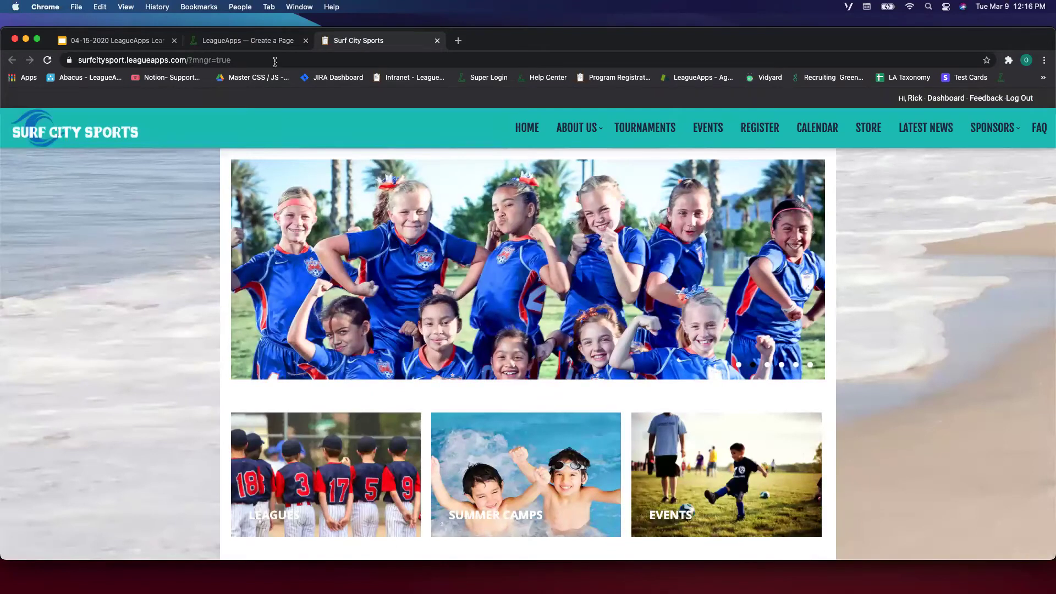
pyautogui.click(266, 41)
pyautogui.moveTo(607, 112)
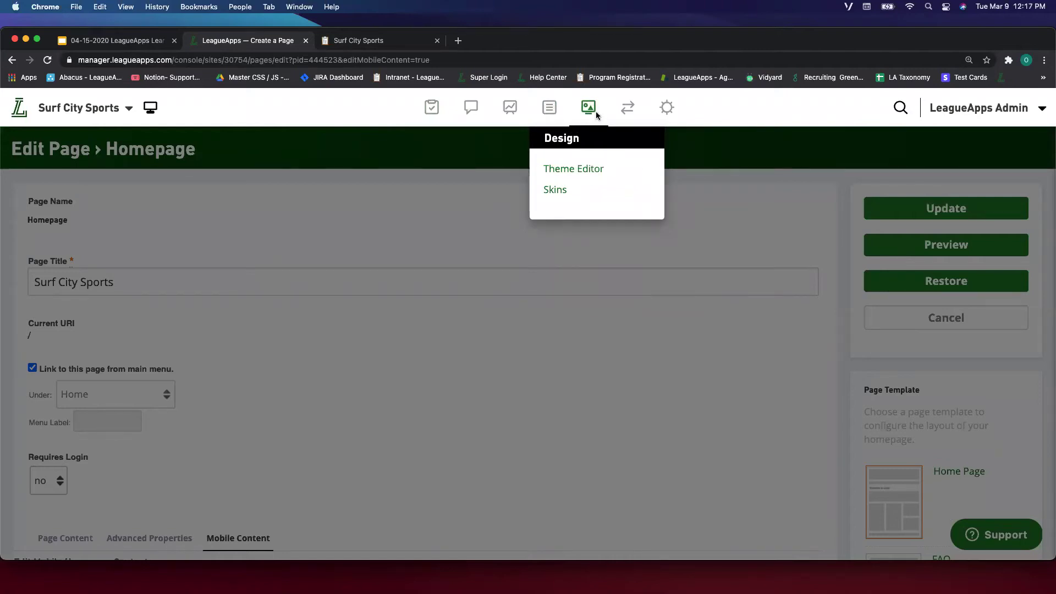
# Open the Theme Editor and review its Fonts, Images and Skin settings.
pyautogui.click(584, 172)
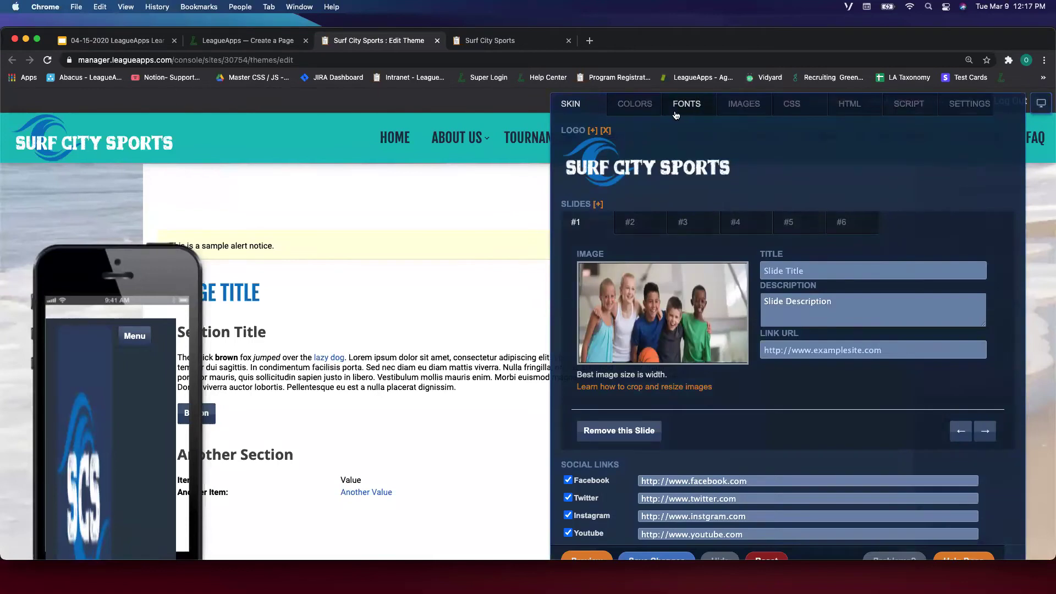
pyautogui.click(676, 114)
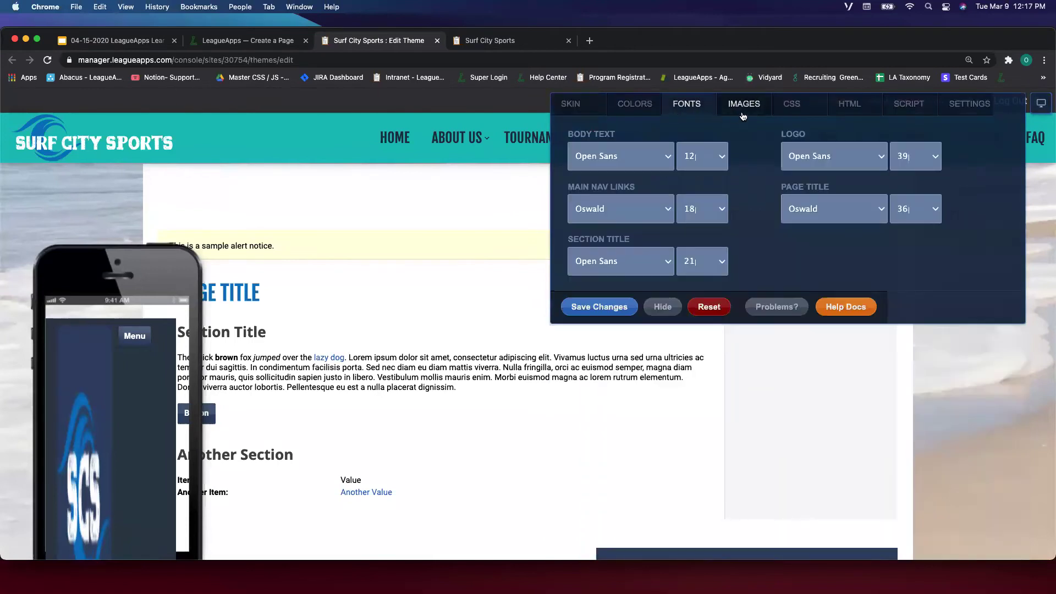
pyautogui.click(744, 115)
pyautogui.click(571, 108)
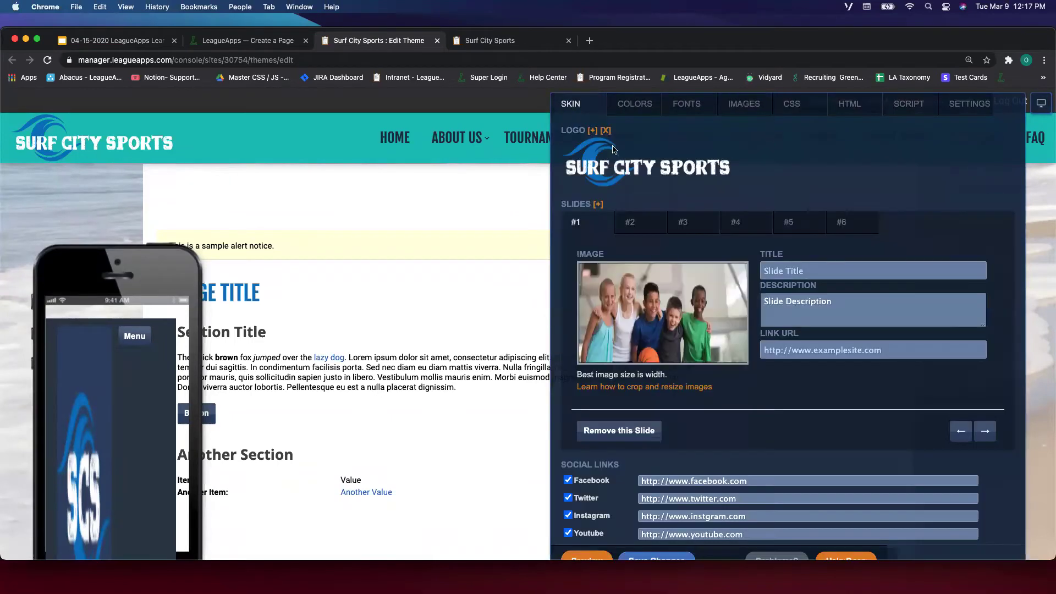
# Glance at the live Surf City Sports site, return to the editor, and open the Integration Center.
pyautogui.click(528, 44)
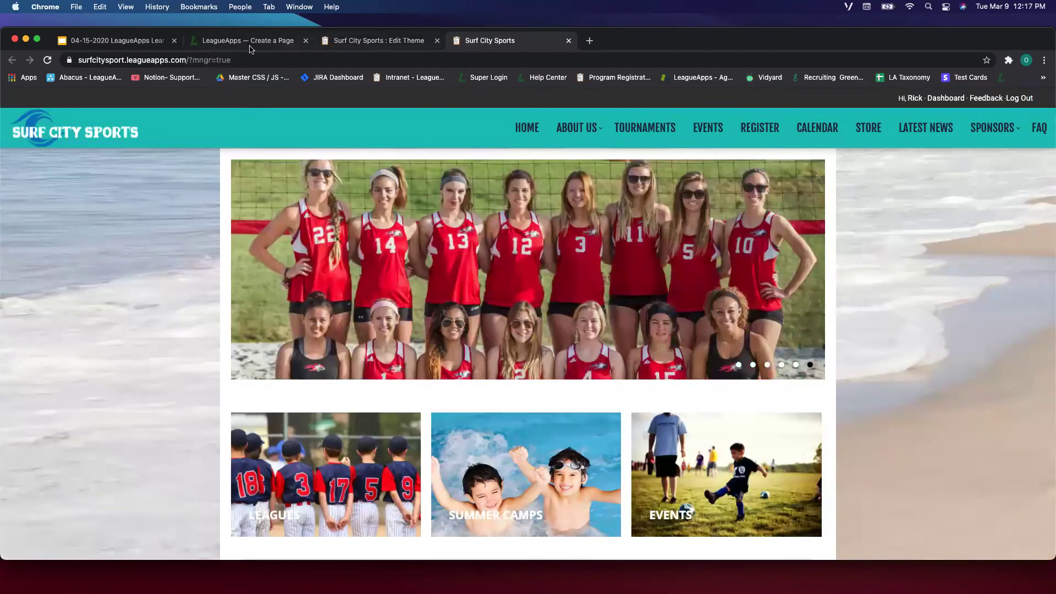
pyautogui.click(252, 44)
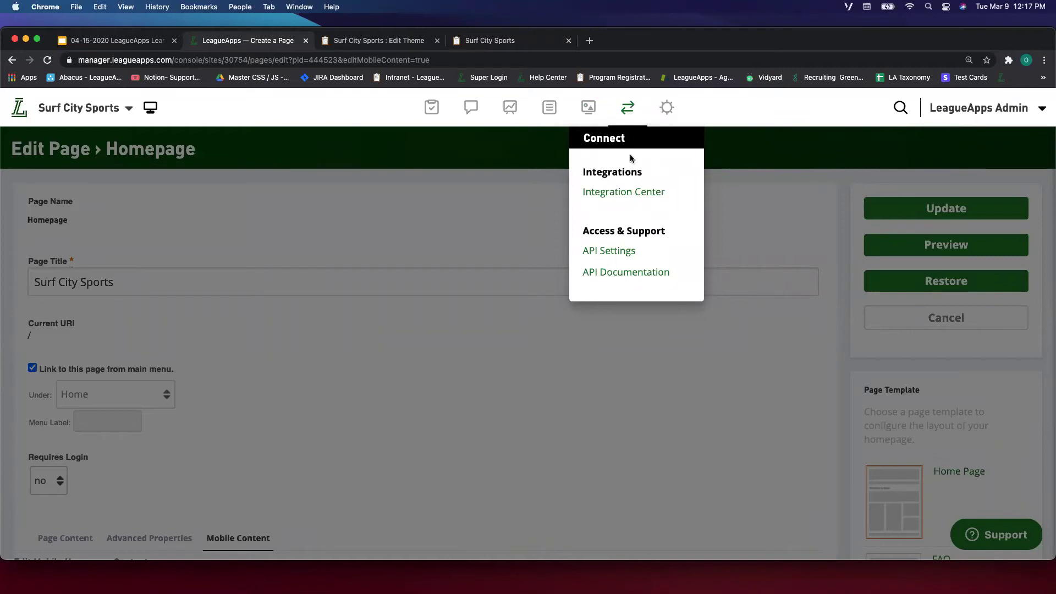
pyautogui.click(607, 201)
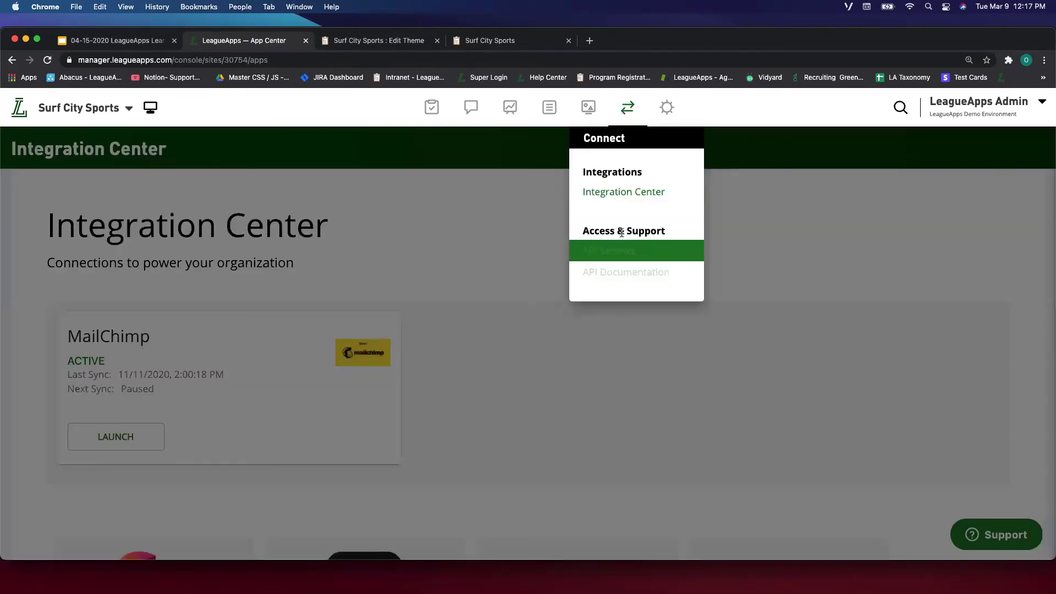
# View the API Settings page, then go back and scroll through the Integration Center.
pyautogui.click(622, 250)
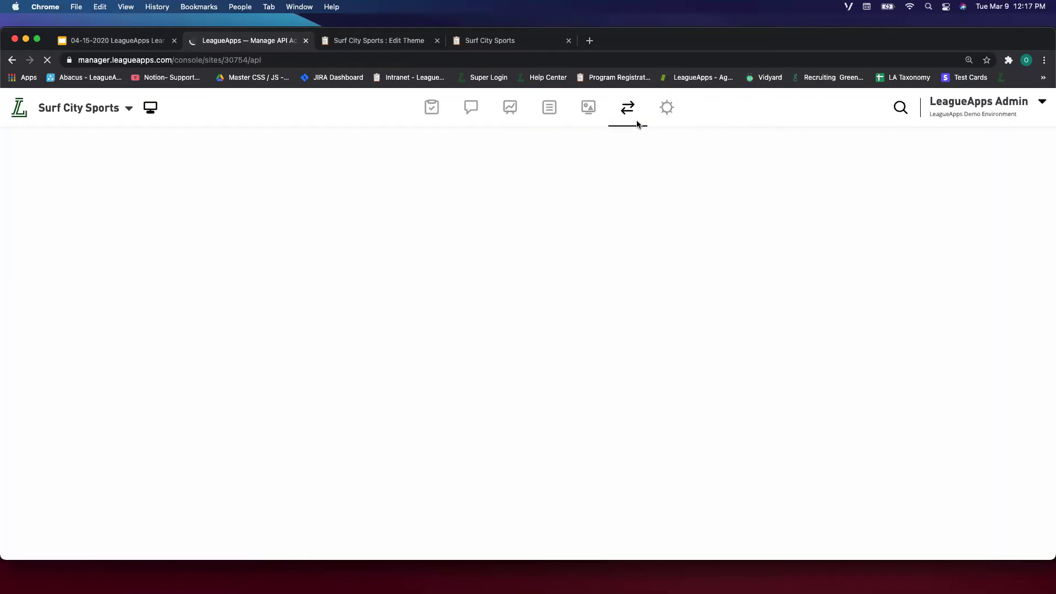
pyautogui.moveTo(637, 125)
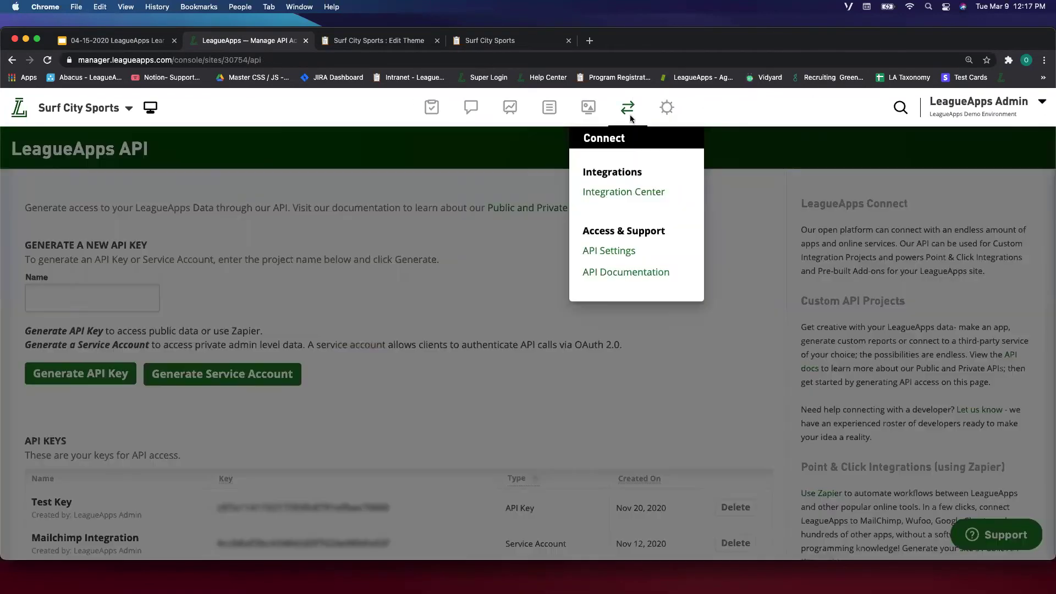
pyautogui.moveTo(671, 110)
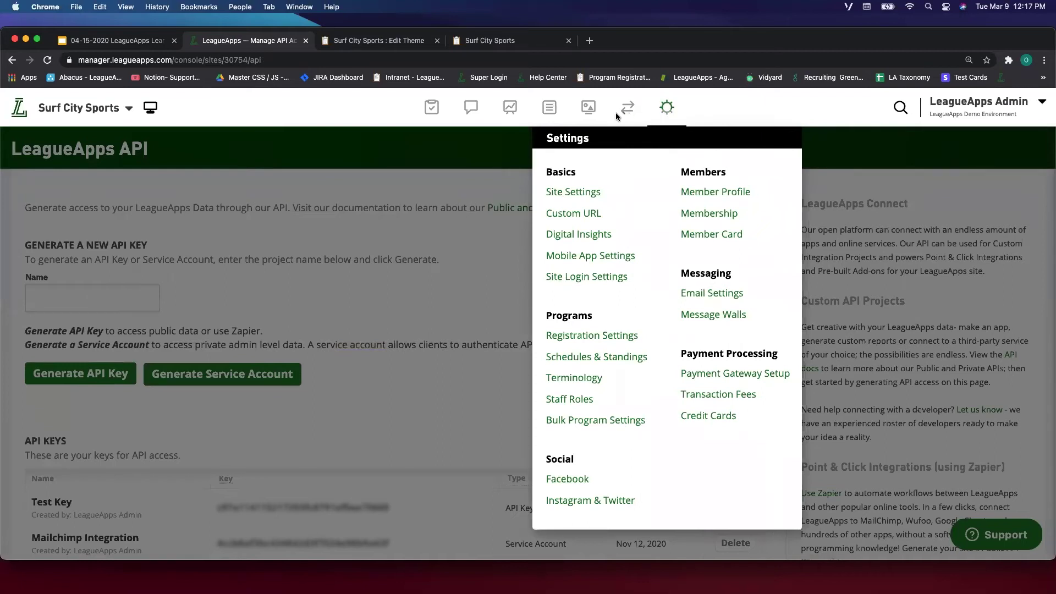
pyautogui.click(633, 190)
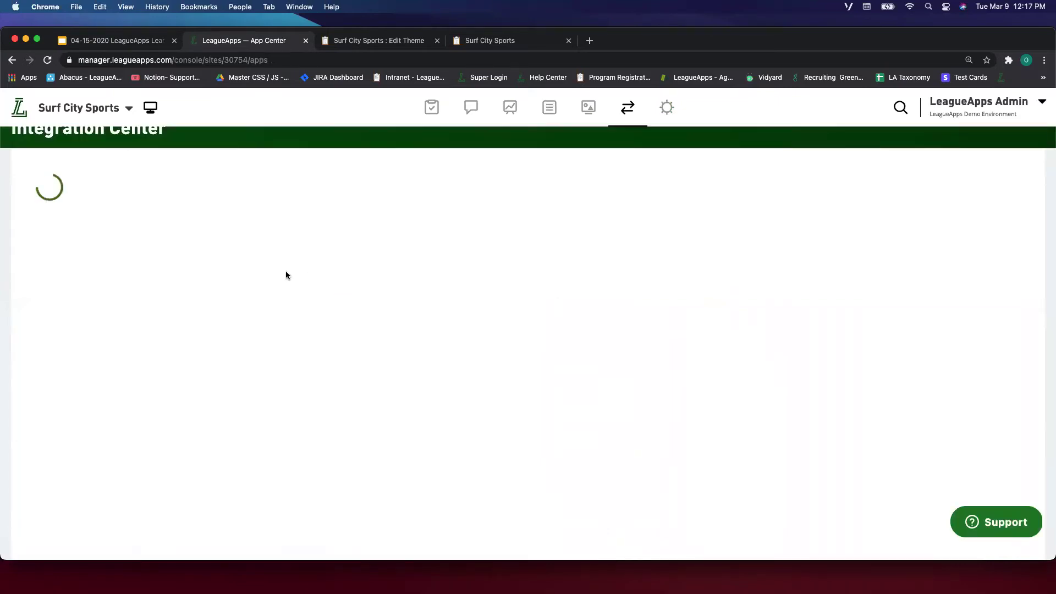
pyautogui.scroll(-5, 153, 315)
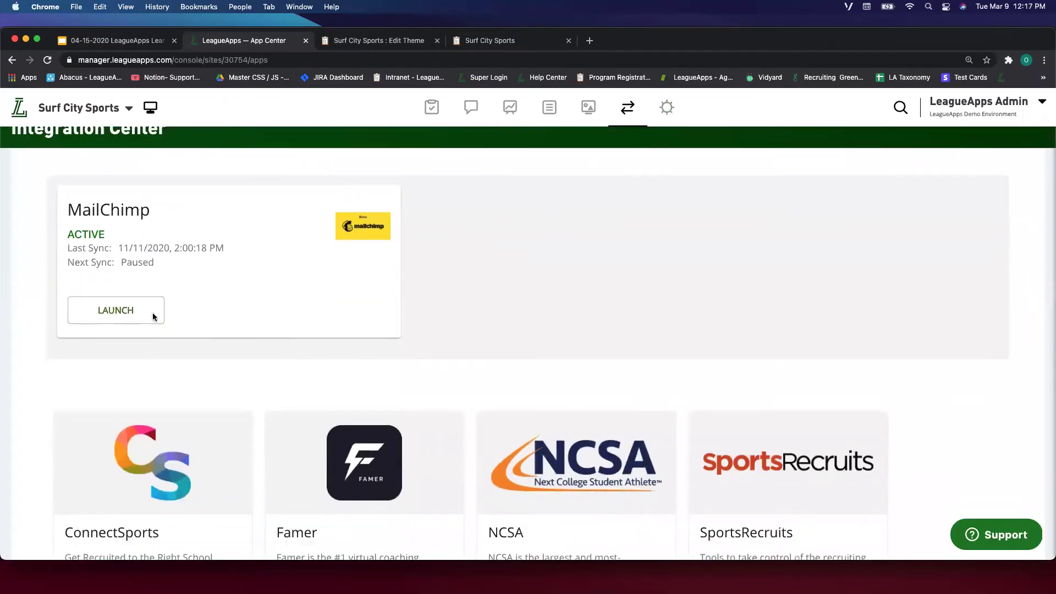
pyautogui.scroll(3, 539, 203)
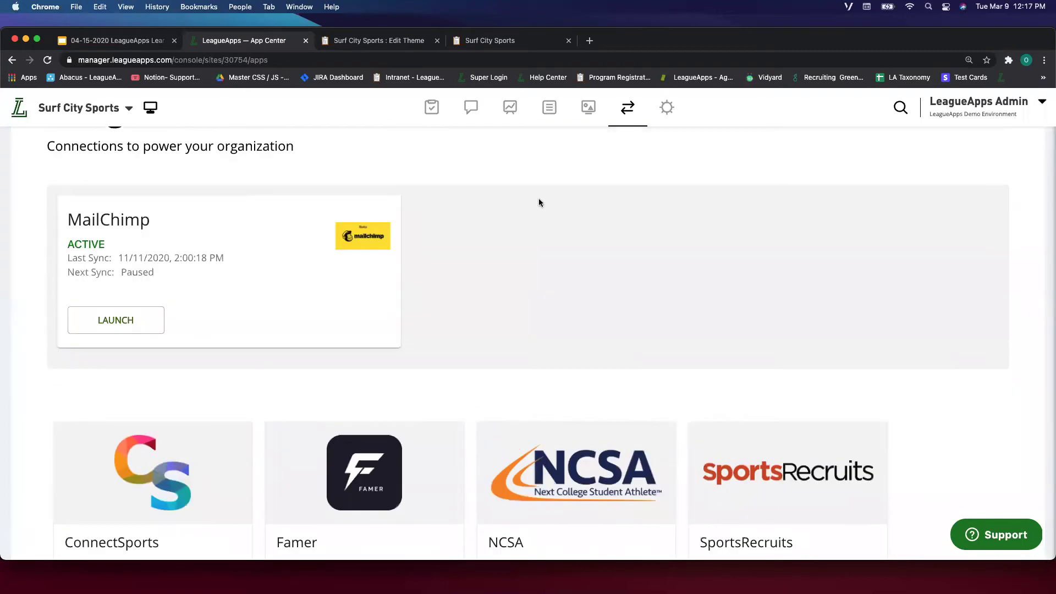
pyautogui.scroll(-3, 363, 412)
pyautogui.scroll(3, 372, 397)
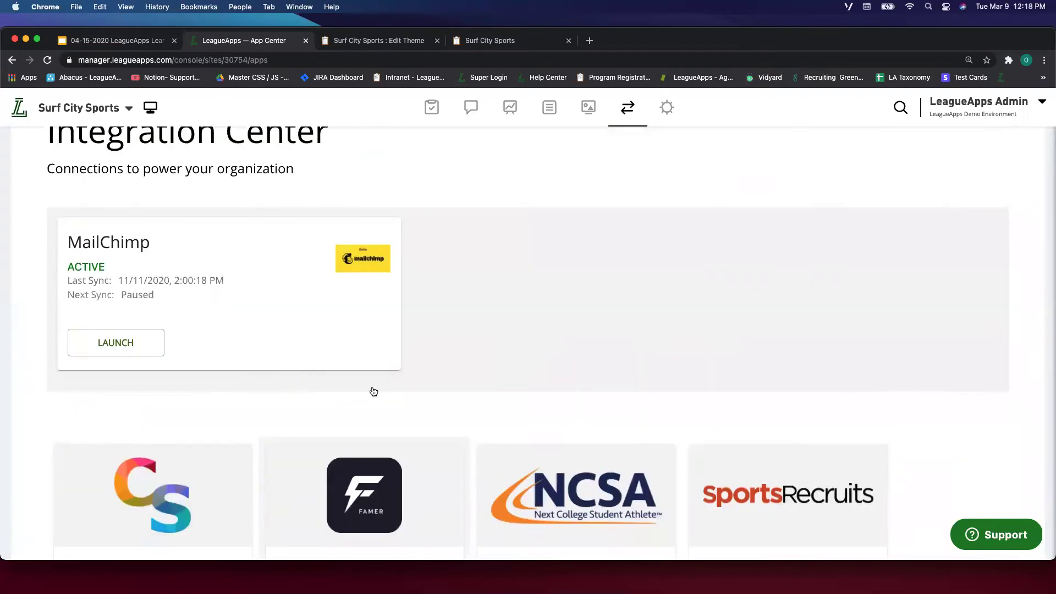
# Go to the site dashboard and open the basic site settings from the Settings menu.
pyautogui.click(668, 105)
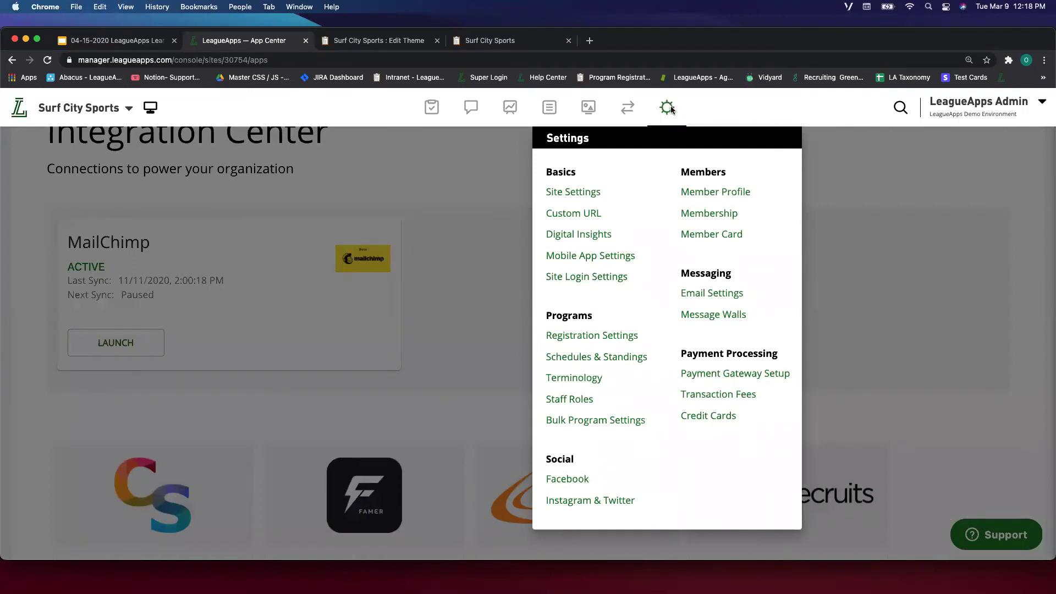
pyautogui.click(671, 109)
pyautogui.click(661, 114)
pyautogui.click(117, 162)
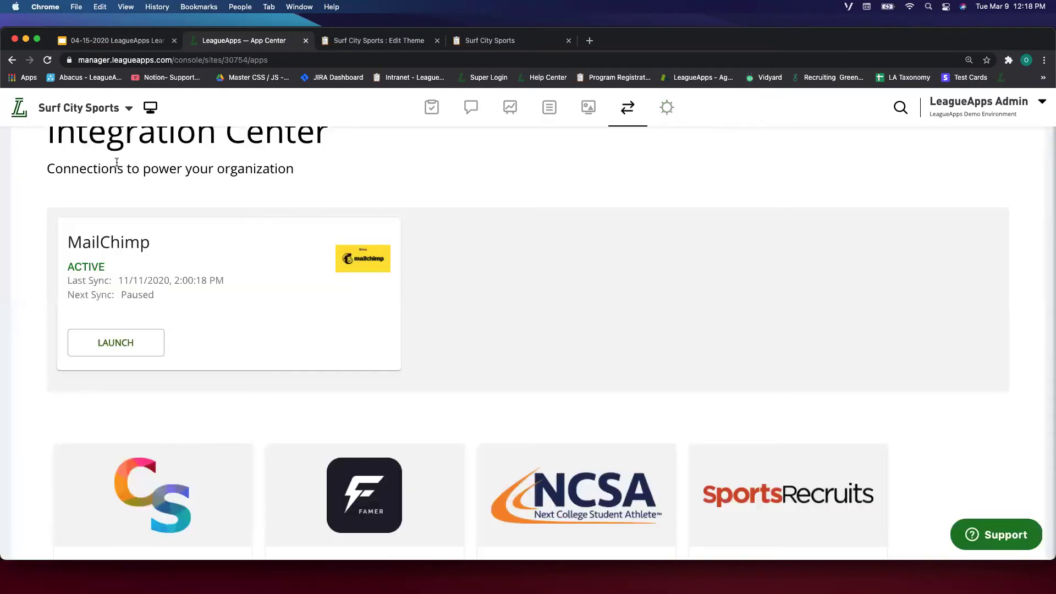
pyautogui.click(20, 109)
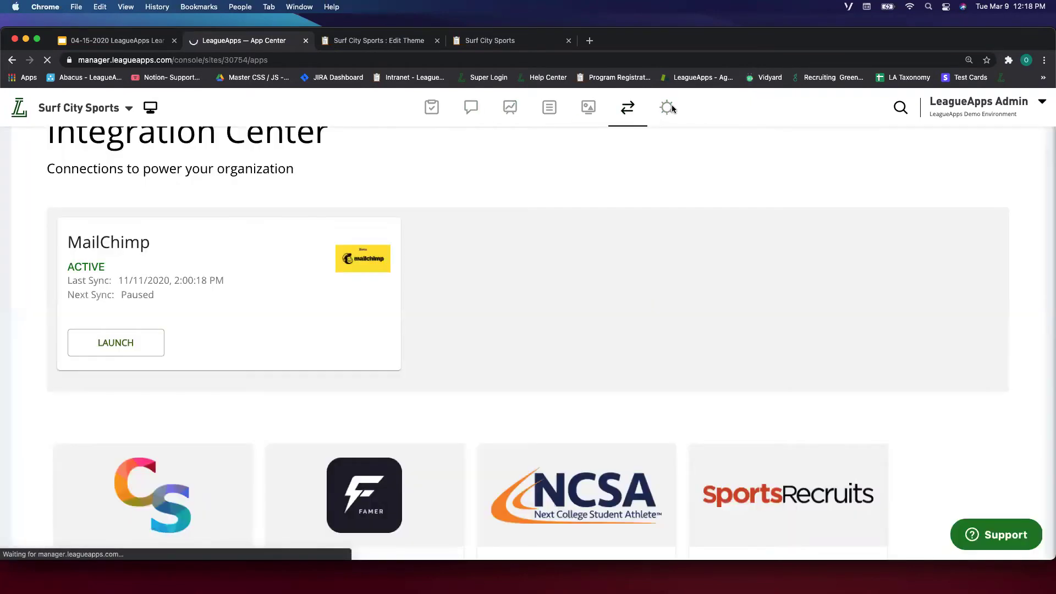
pyautogui.click(666, 109)
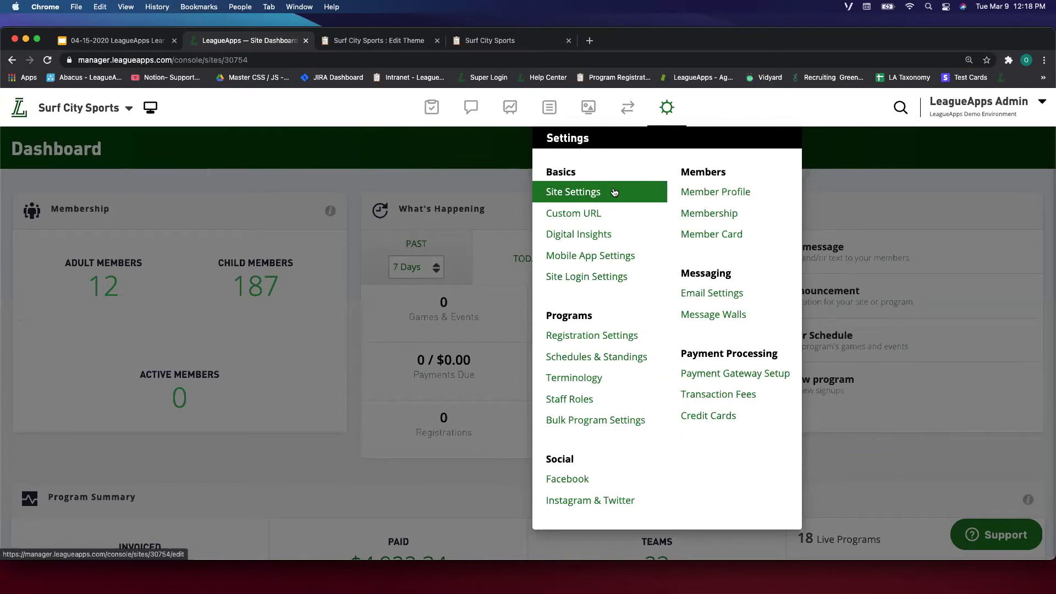
pyautogui.click(604, 196)
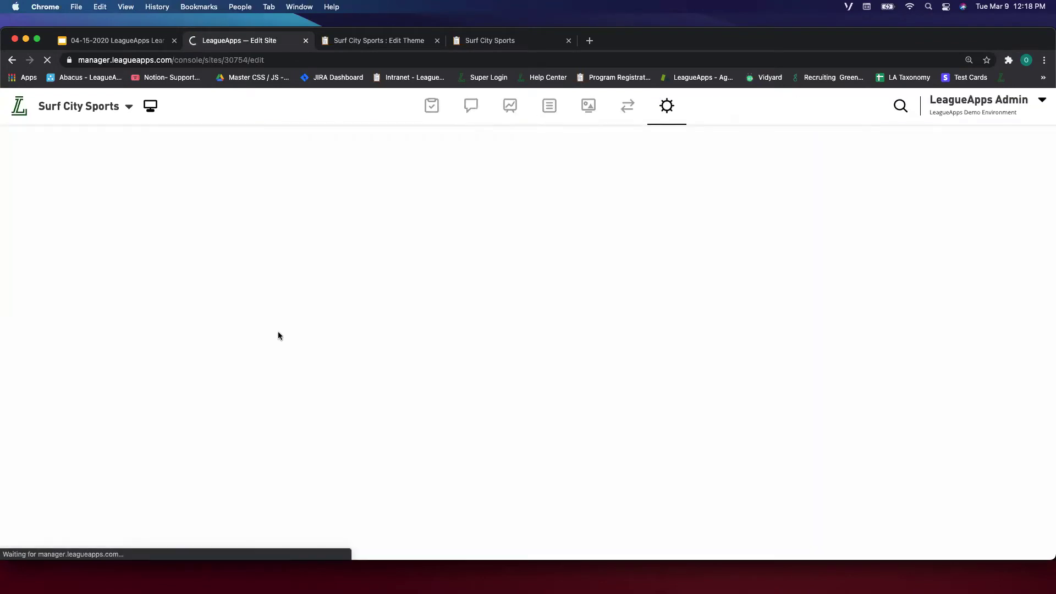
# Scroll through site name, site ID and time zone details, then open Default Registration Settings.
pyautogui.scroll(-15, 279, 336)
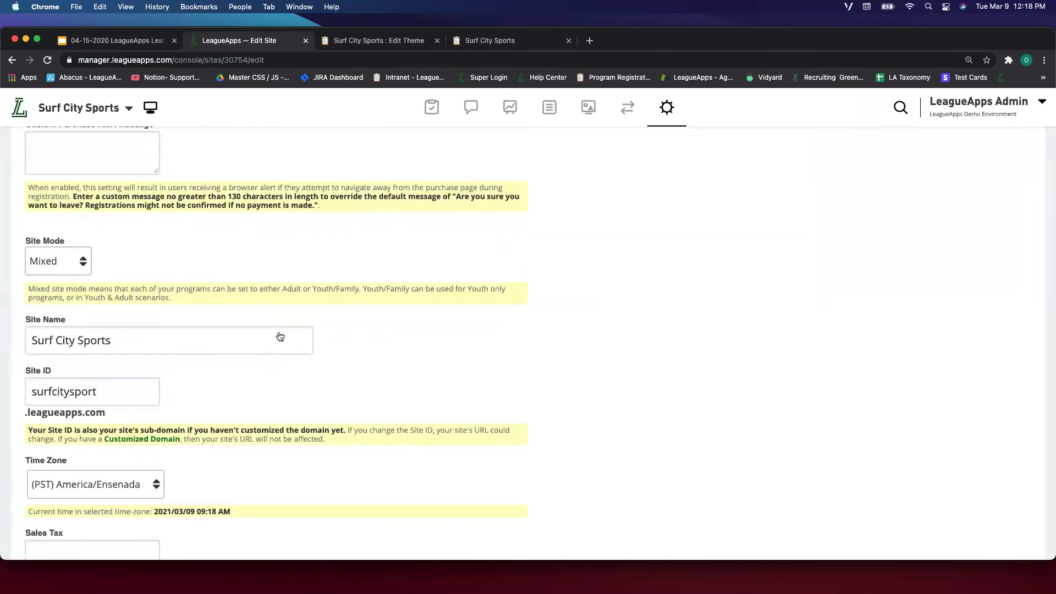
pyautogui.scroll(-5, 134, 295)
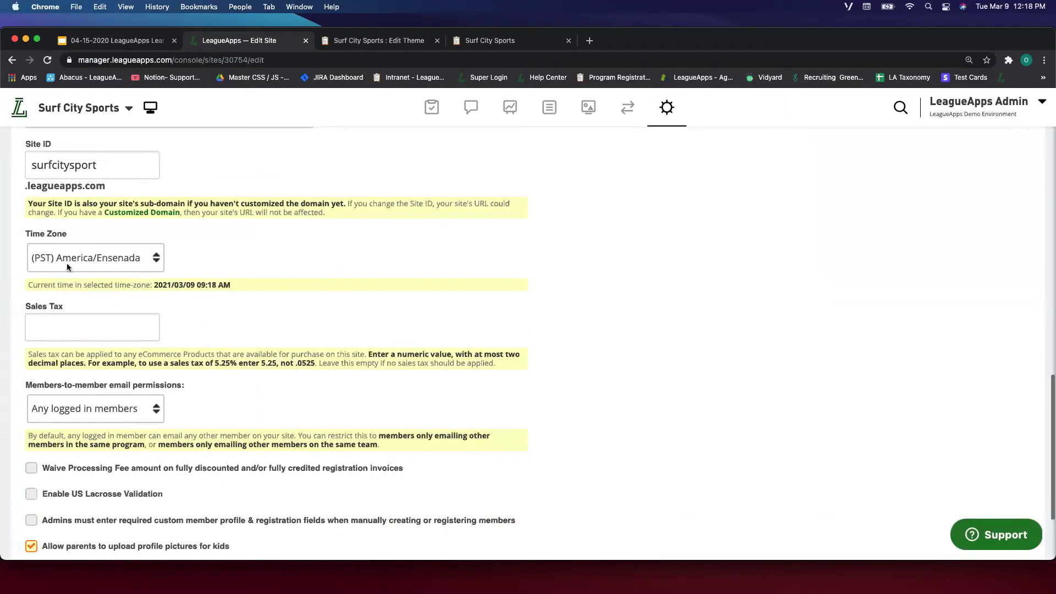
pyautogui.scroll(-3, 126, 318)
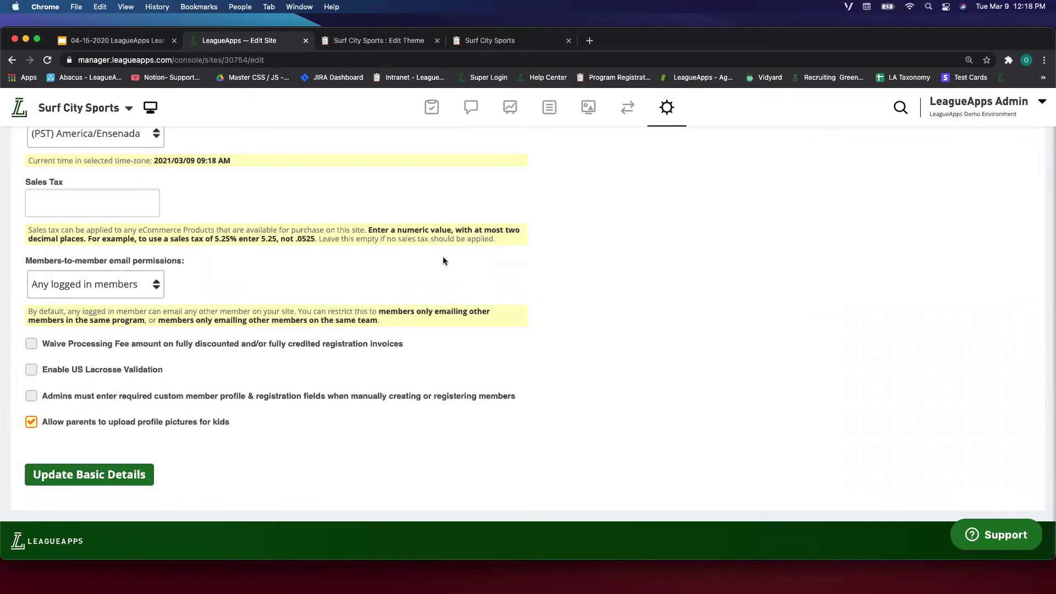
pyautogui.moveTo(656, 118)
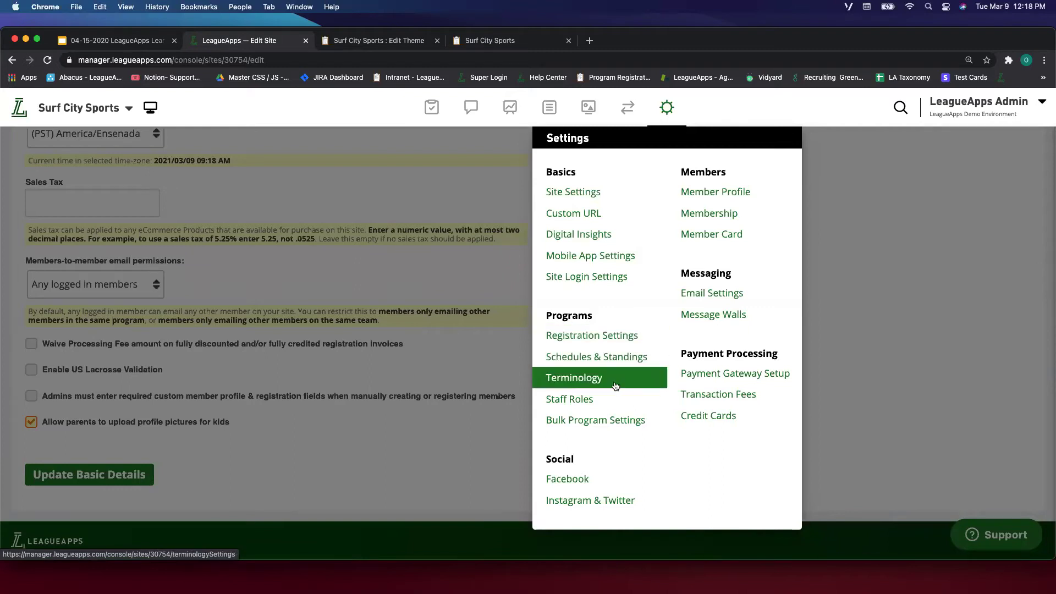
pyautogui.click(565, 340)
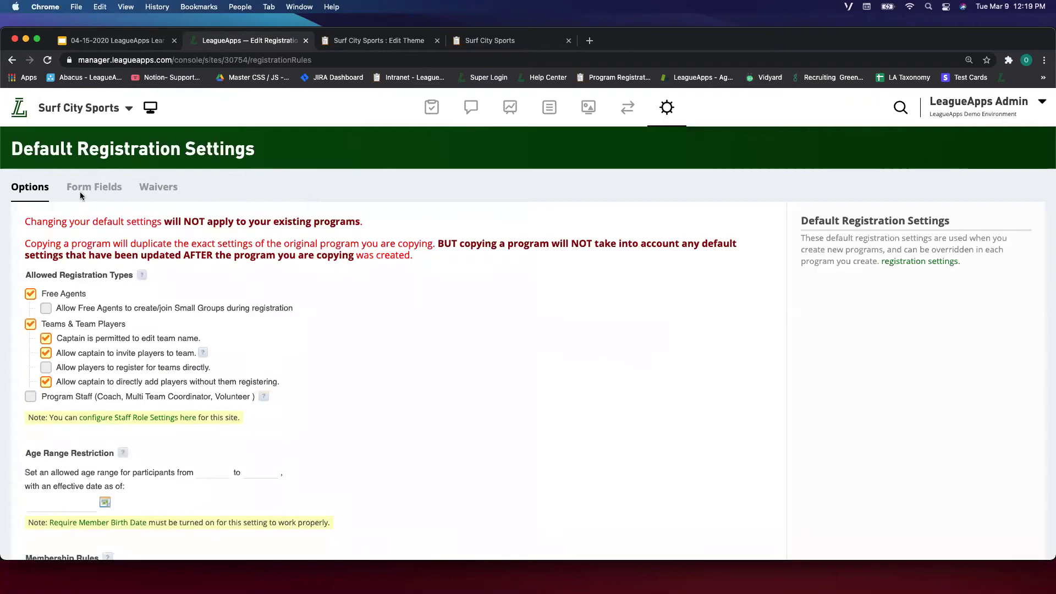
# Switch between the Form Fields and Options tabs of Default Registration Settings, then open the Settings menu.
pyautogui.click(105, 188)
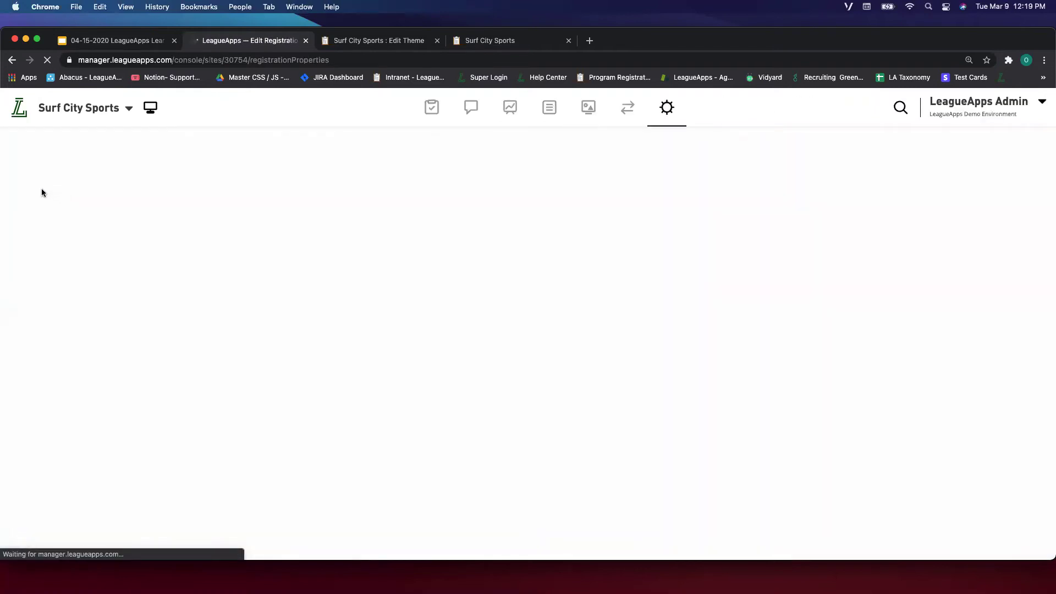
pyautogui.click(34, 191)
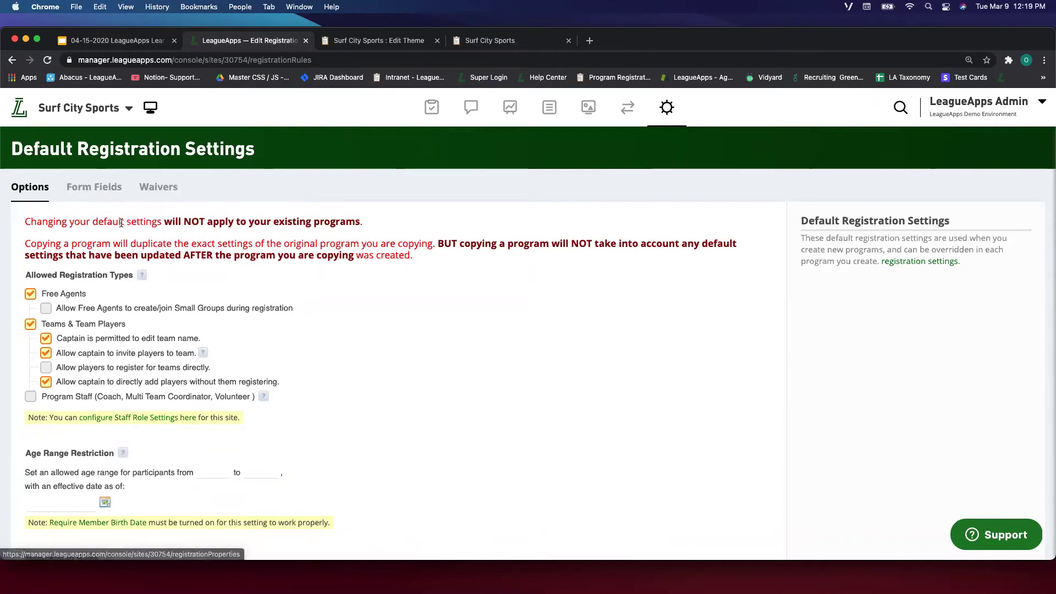
pyautogui.moveTo(670, 110)
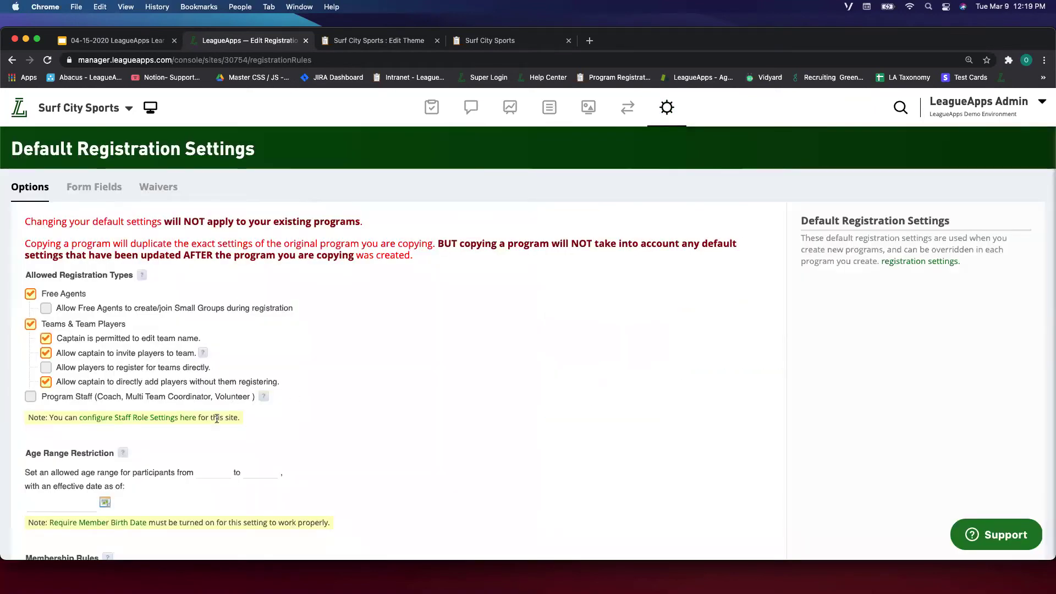
pyautogui.scroll(-5, 220, 418)
pyautogui.scroll(5, 217, 422)
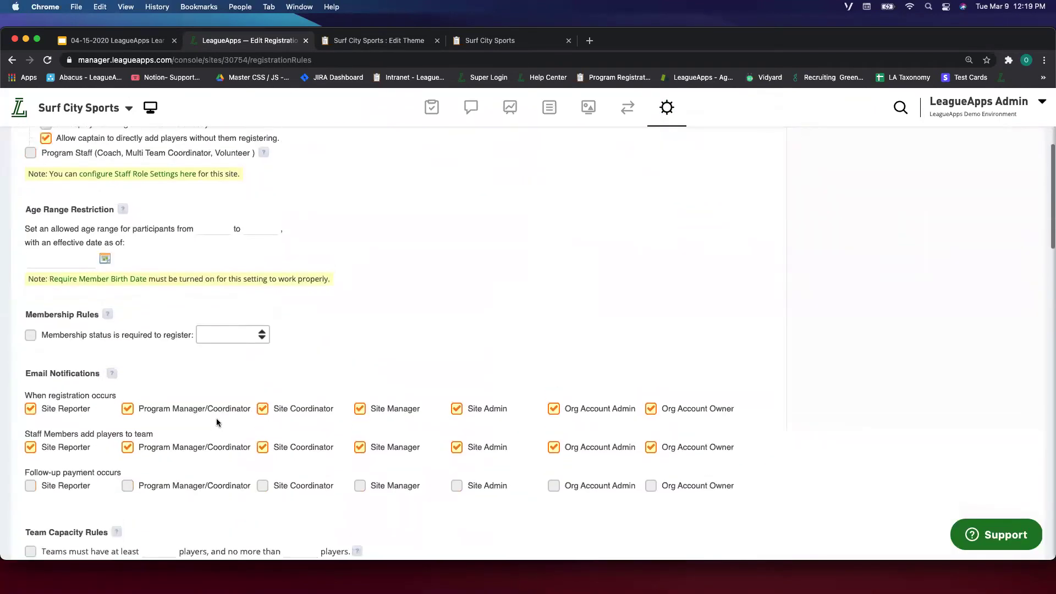
pyautogui.click(113, 187)
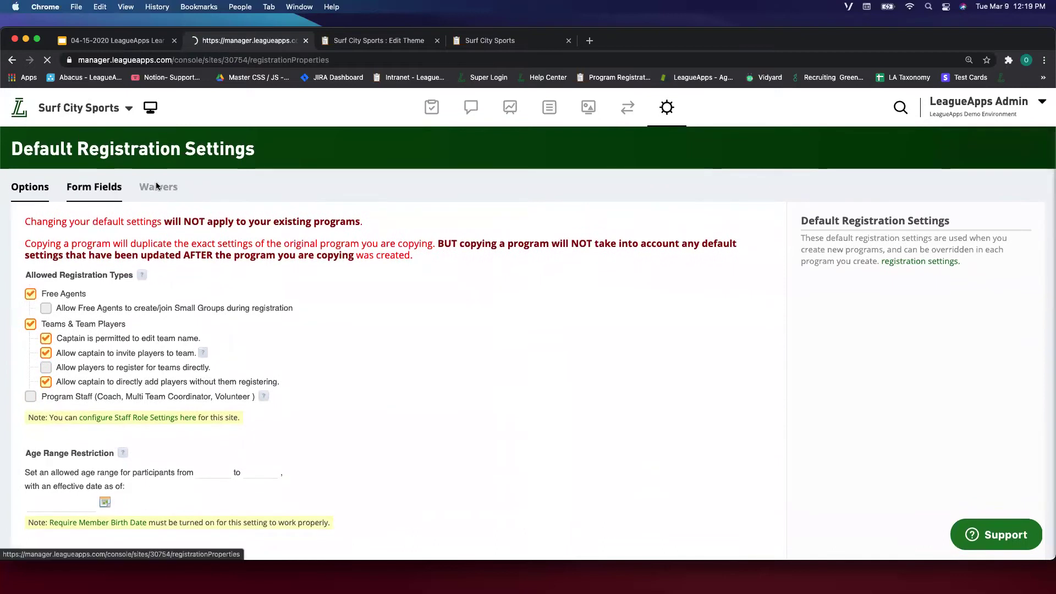
pyautogui.click(30, 186)
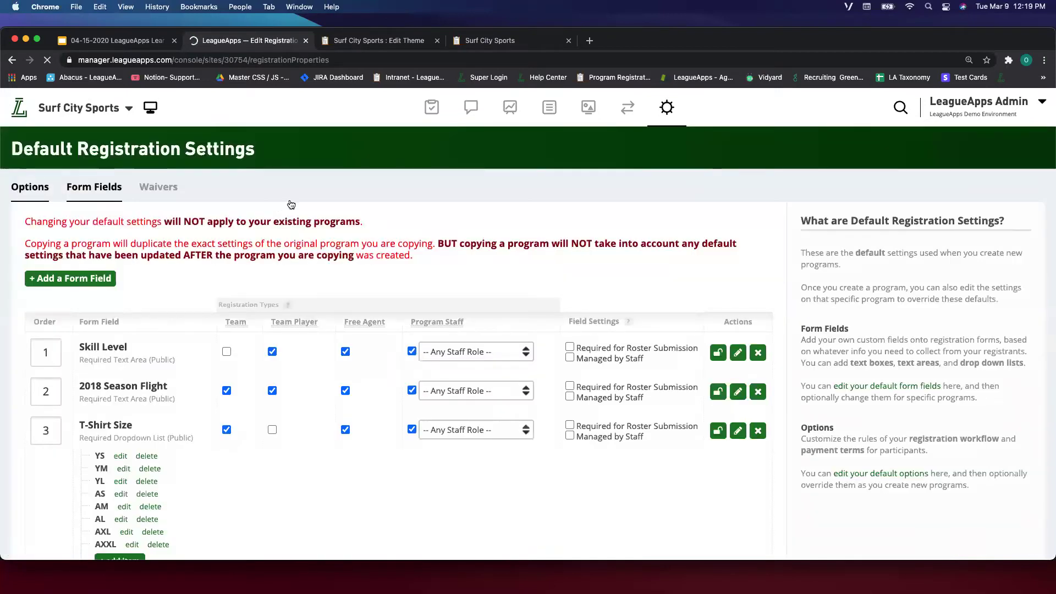
pyautogui.click(663, 116)
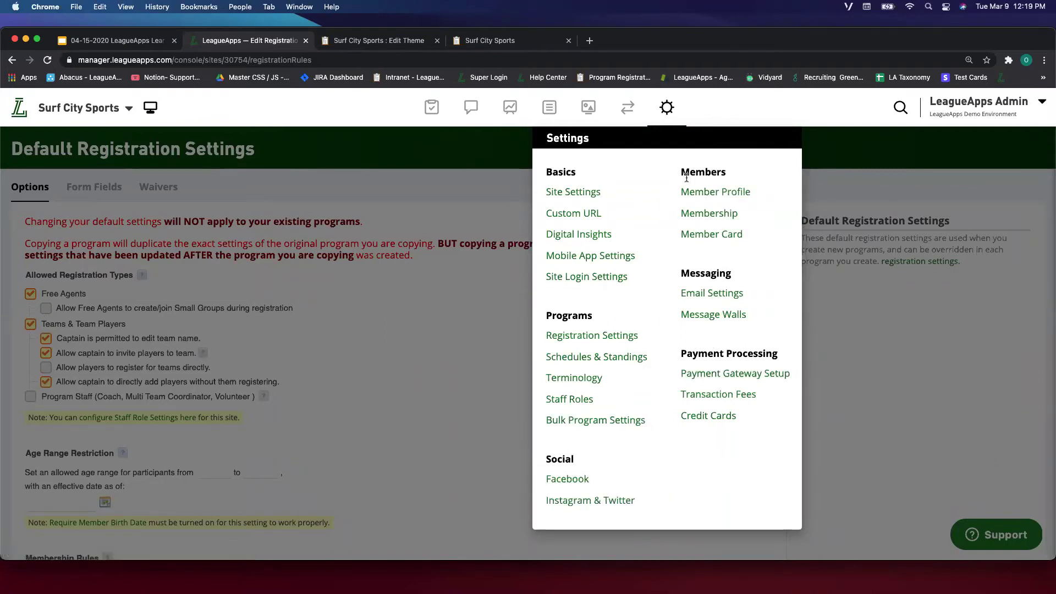
# Open Member Profile Properties and scroll through its toggles such as Require Member Address.
pyautogui.click(715, 189)
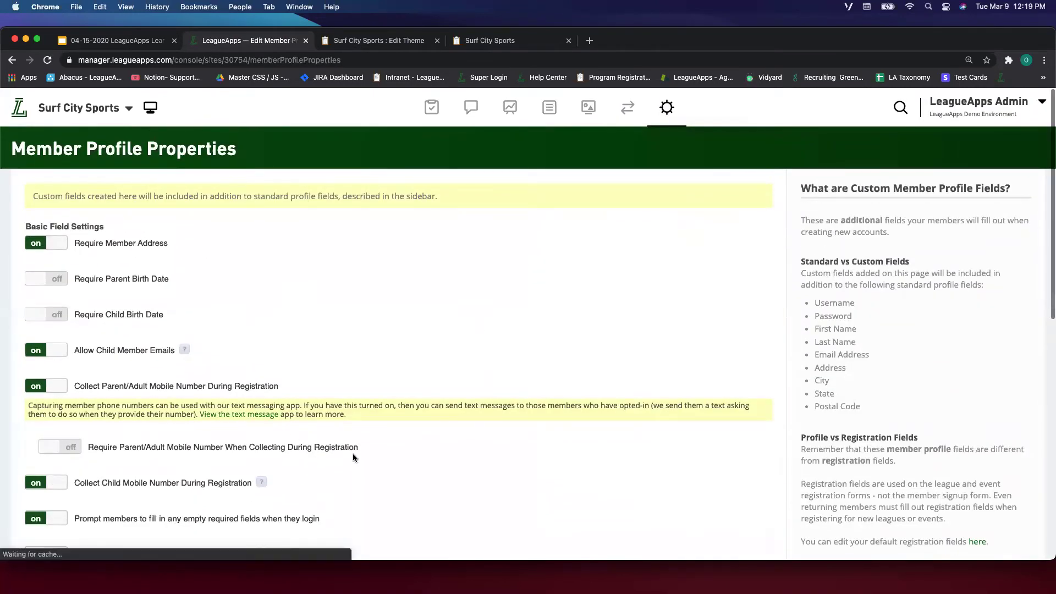
pyautogui.scroll(-4, 374, 295)
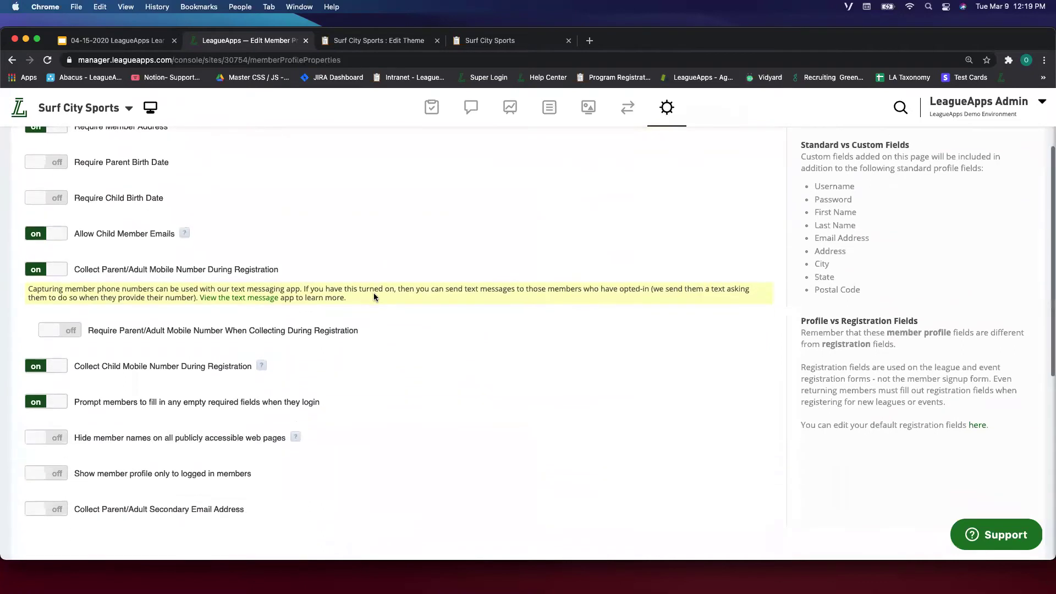
pyautogui.scroll(3, 374, 297)
pyautogui.scroll(-10, 374, 297)
pyautogui.scroll(-3, 375, 297)
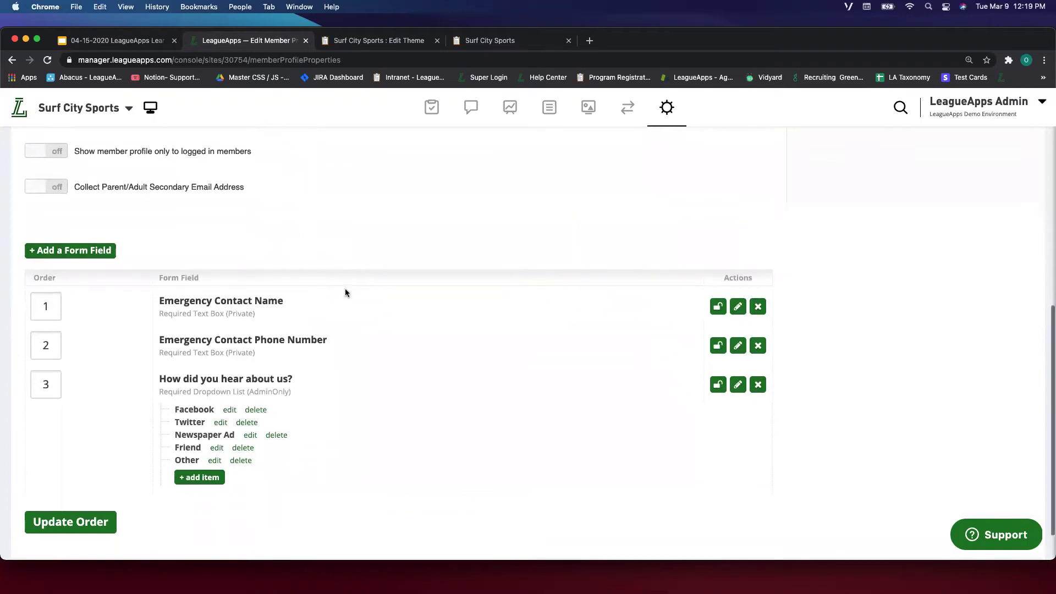
pyautogui.scroll(5, 345, 289)
pyautogui.scroll(-4, 305, 300)
pyautogui.scroll(-3, 335, 291)
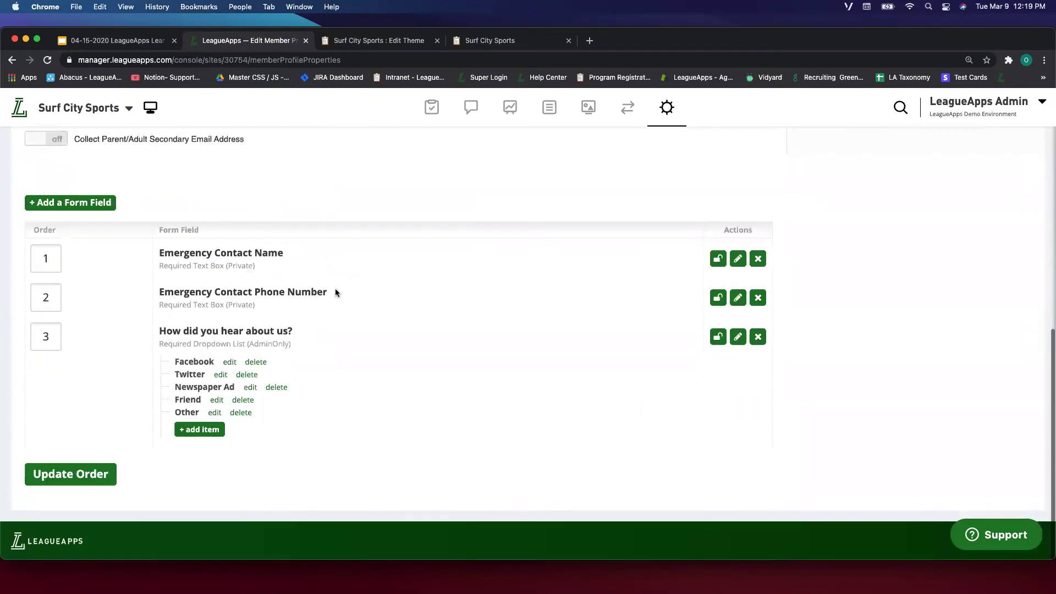
pyautogui.scroll(4, 335, 291)
pyautogui.scroll(3, 333, 162)
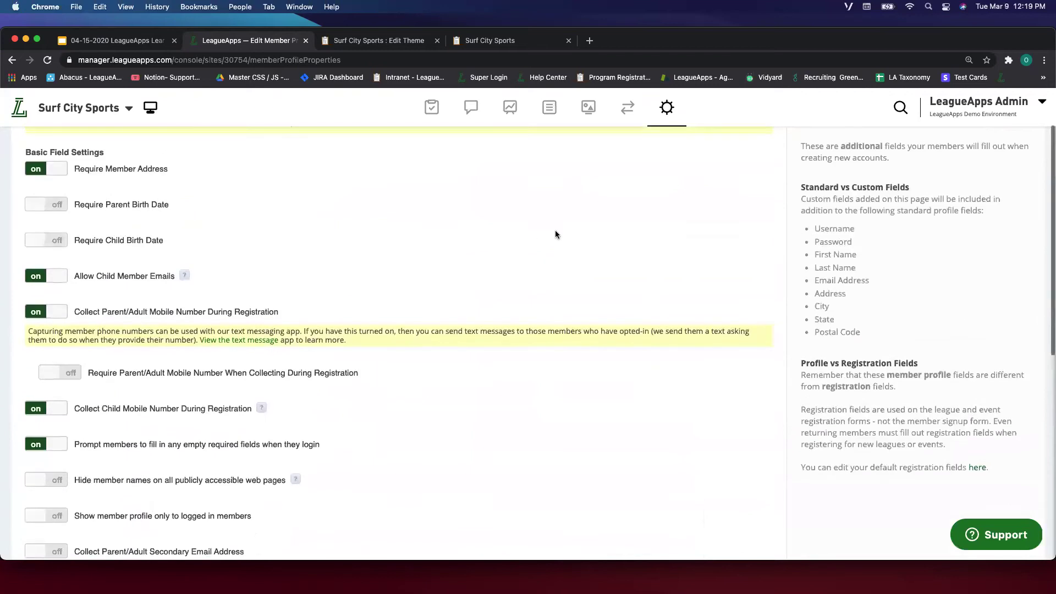
# Highlight the standard profile fields list and review the custom form field table.
pyautogui.moveTo(834, 235); pyautogui.dragTo(858, 326)
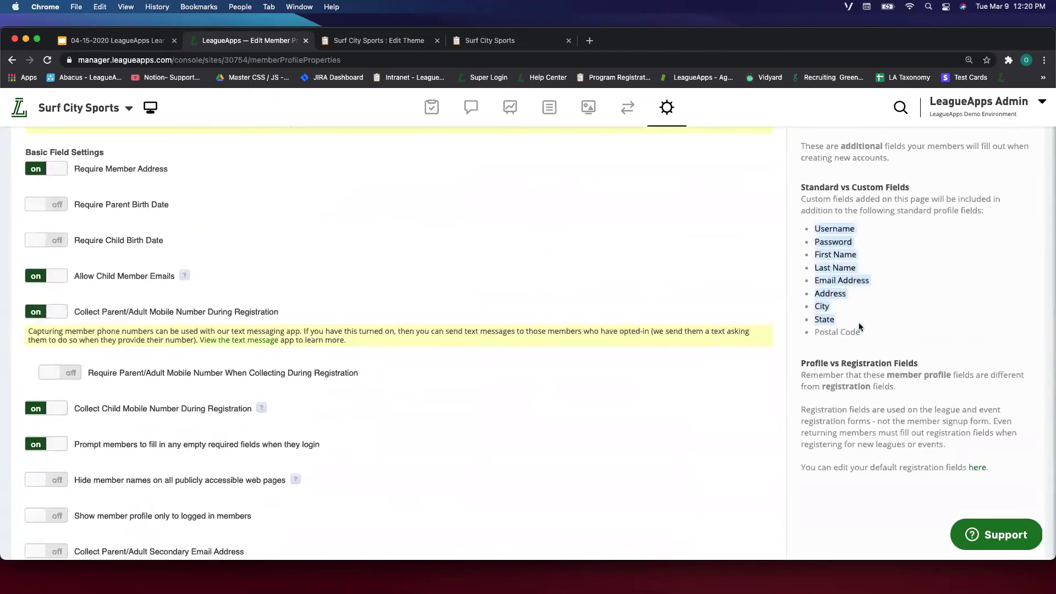
pyautogui.scroll(-4, 283, 396)
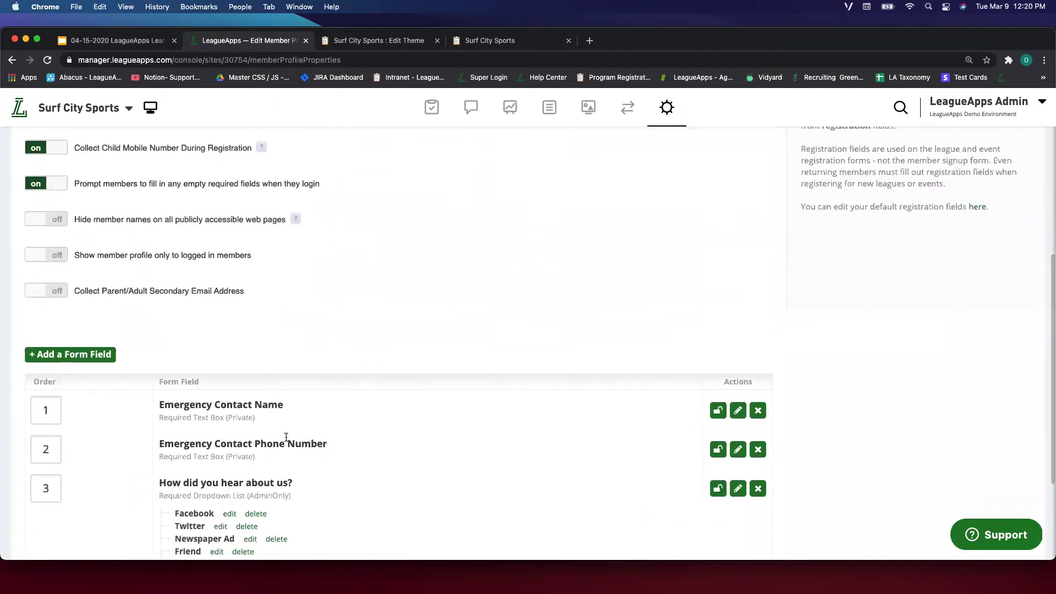
pyautogui.scroll(6, 302, 472)
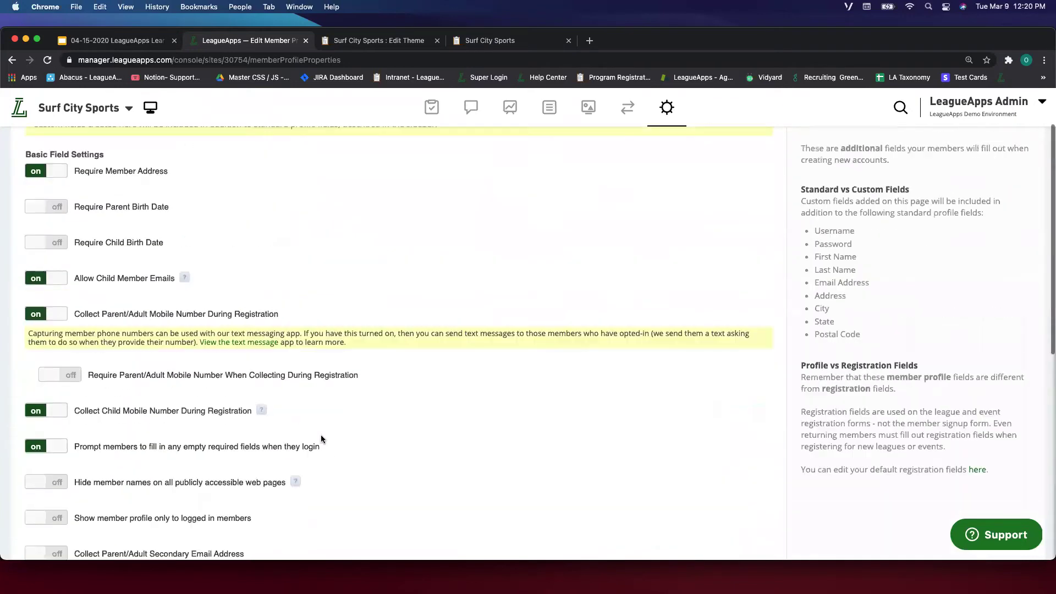
pyautogui.moveTo(668, 117)
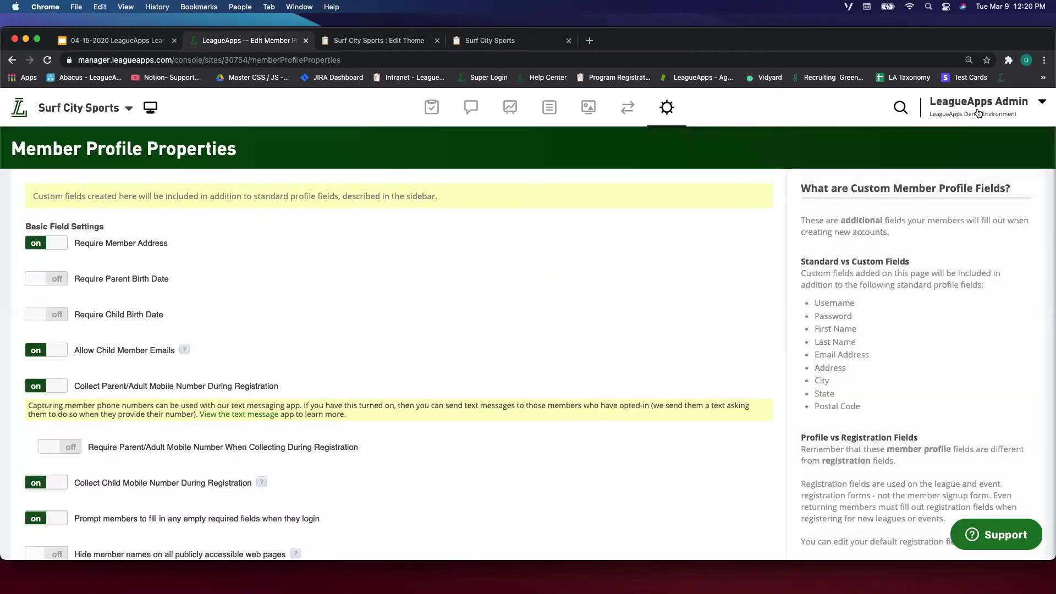
pyautogui.moveTo(978, 113)
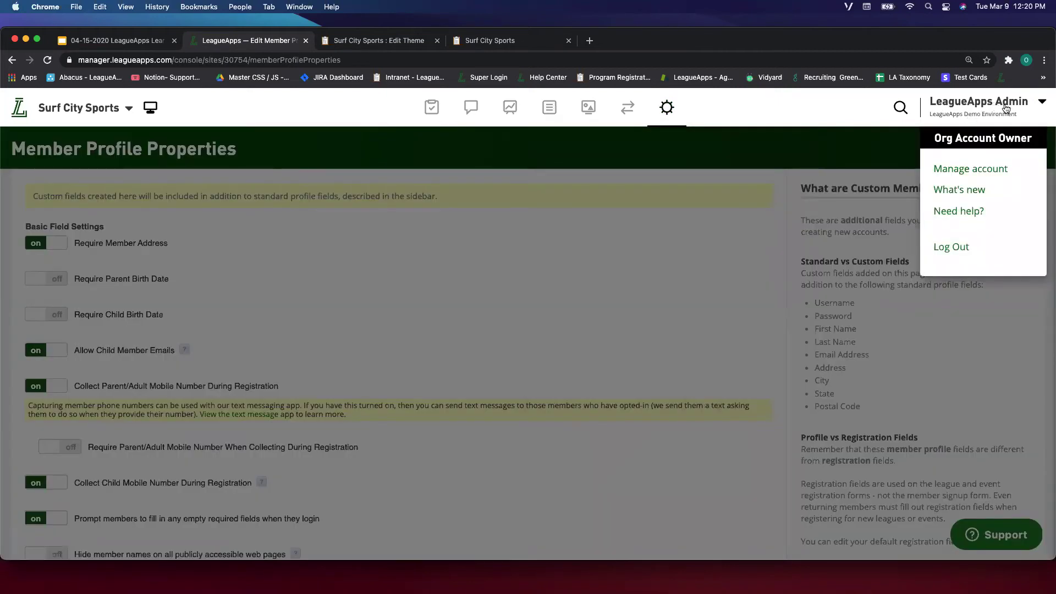
# Go to Manage account from the LeagueApps Admin account menu.
pyautogui.click(1015, 109)
pyautogui.click(982, 110)
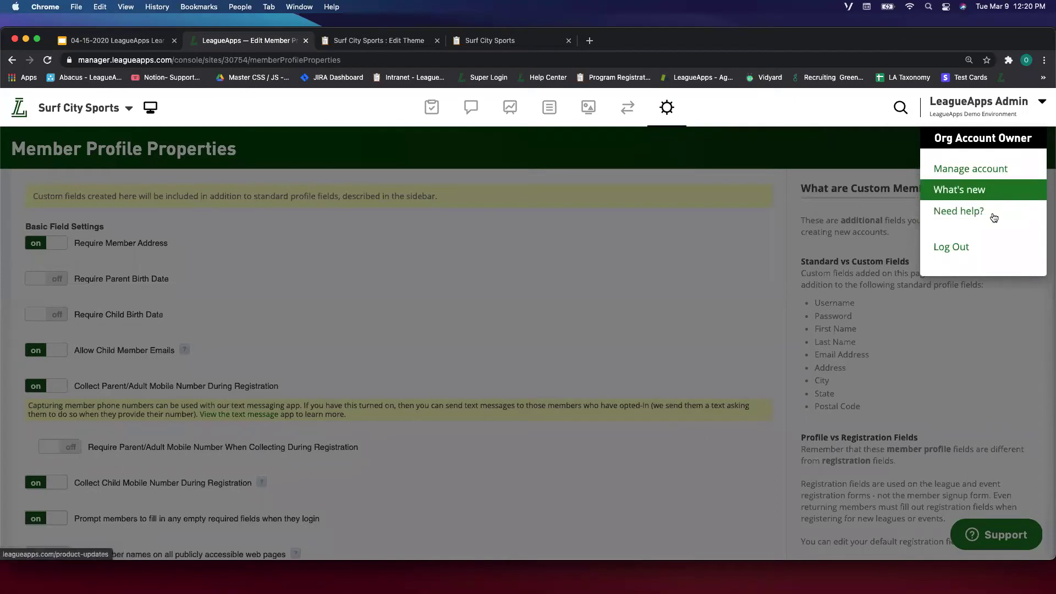
pyautogui.click(997, 172)
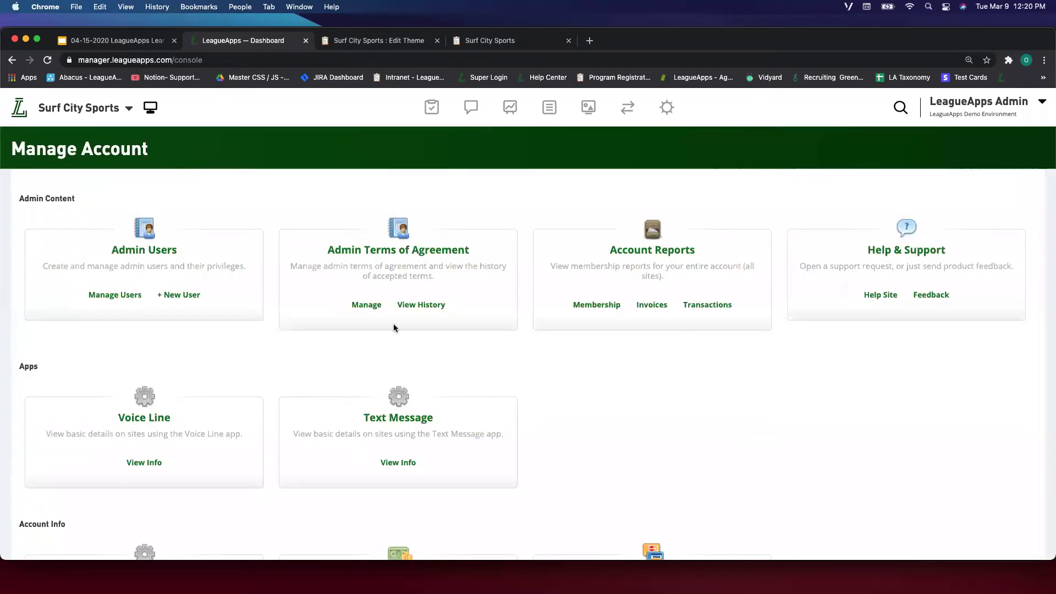
# Scroll through the Manage Account cards, highlighting the Merchant Services description.
pyautogui.scroll(-3, 401, 407)
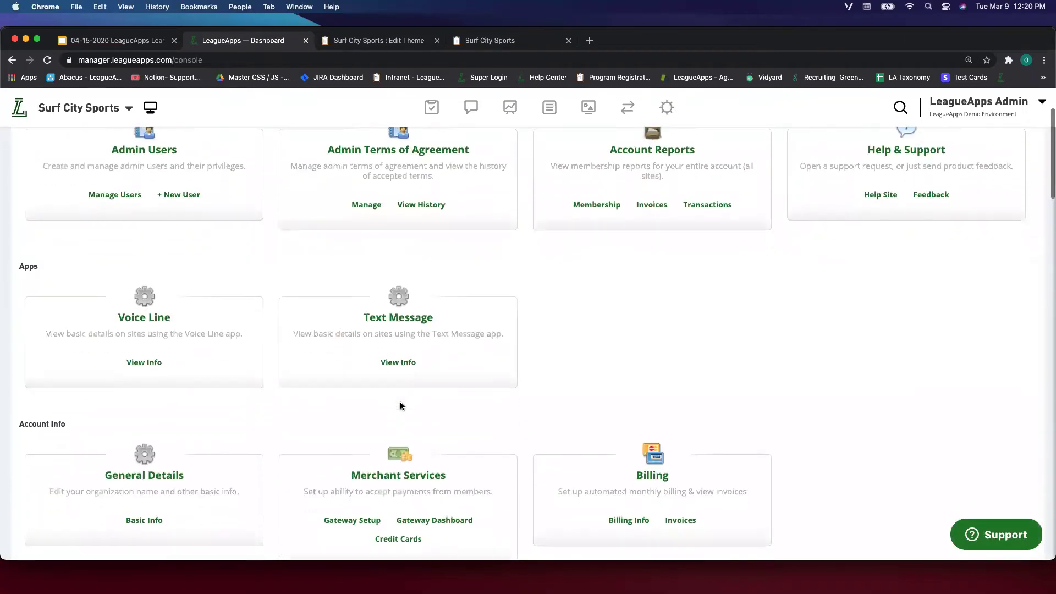
pyautogui.scroll(3, 401, 407)
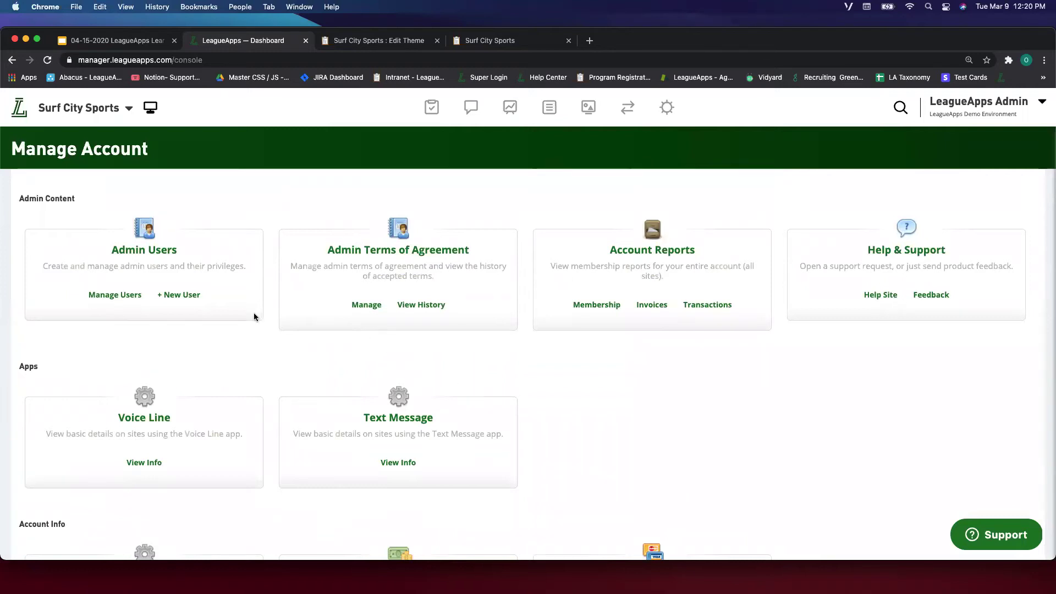
pyautogui.scroll(-3, 280, 288)
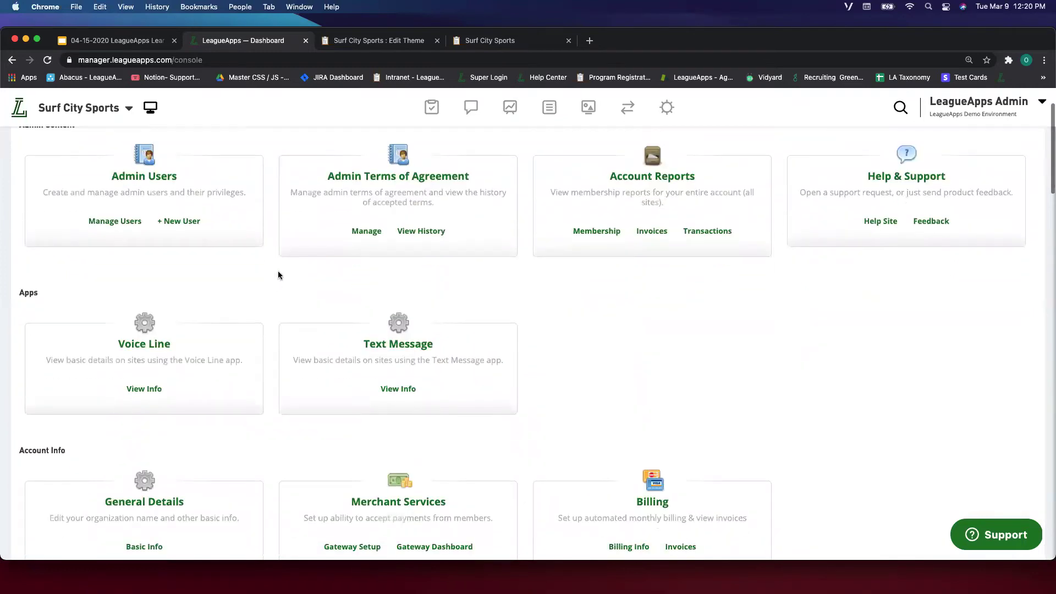
pyautogui.scroll(3, 278, 271)
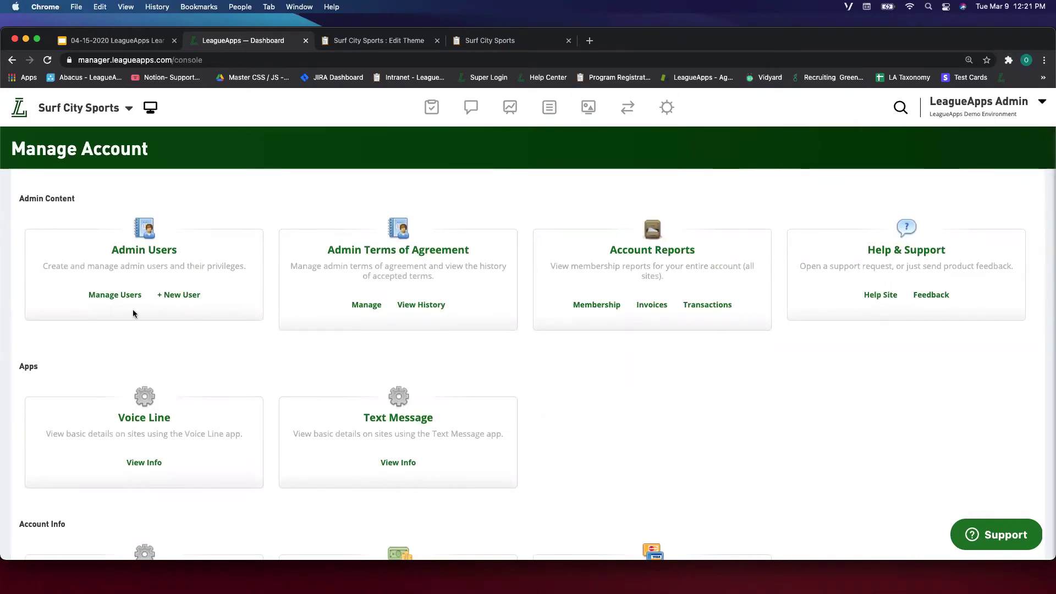
pyautogui.scroll(-5, 325, 327)
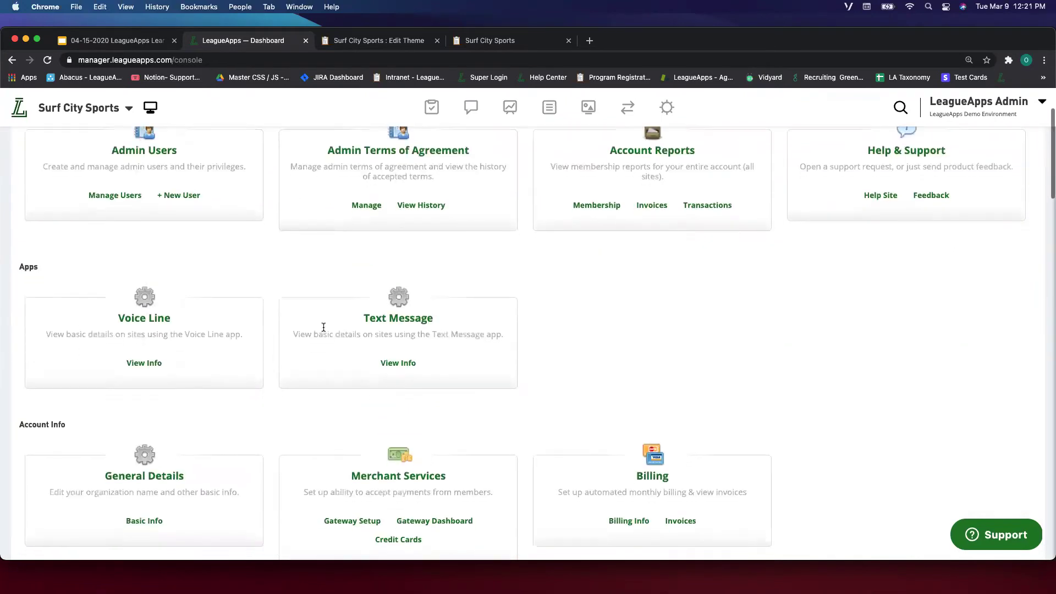
pyautogui.scroll(5, 247, 300)
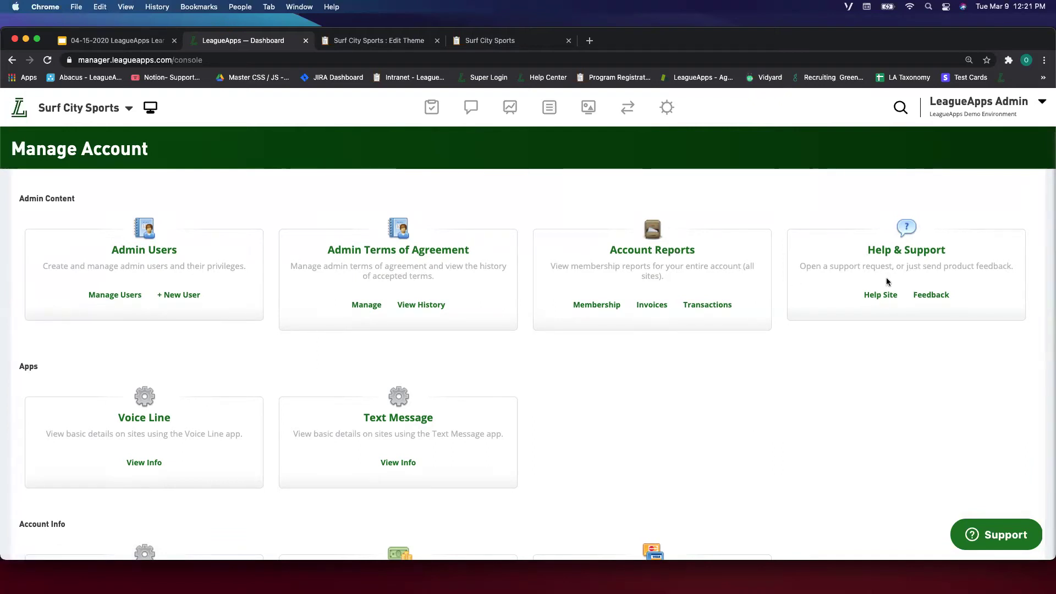
pyautogui.scroll(-3, 168, 409)
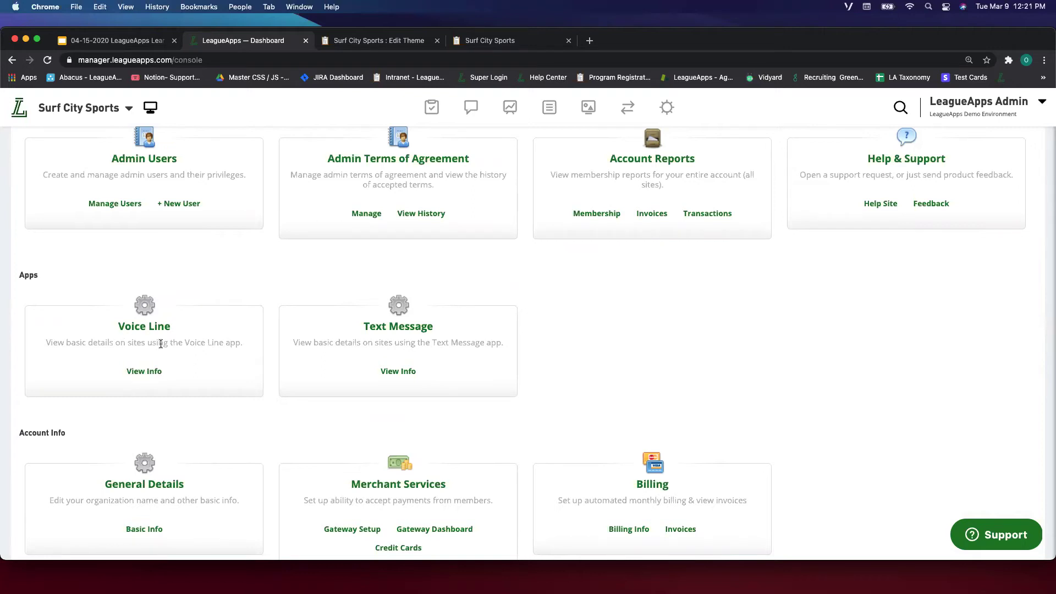
pyautogui.scroll(-2, 418, 305)
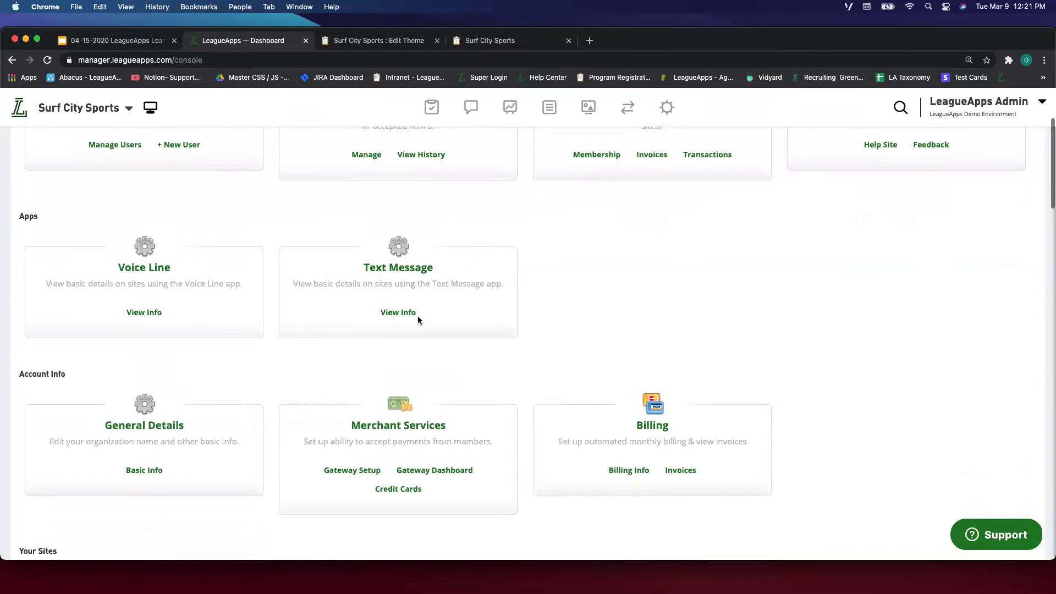
pyautogui.scroll(-3, 427, 245)
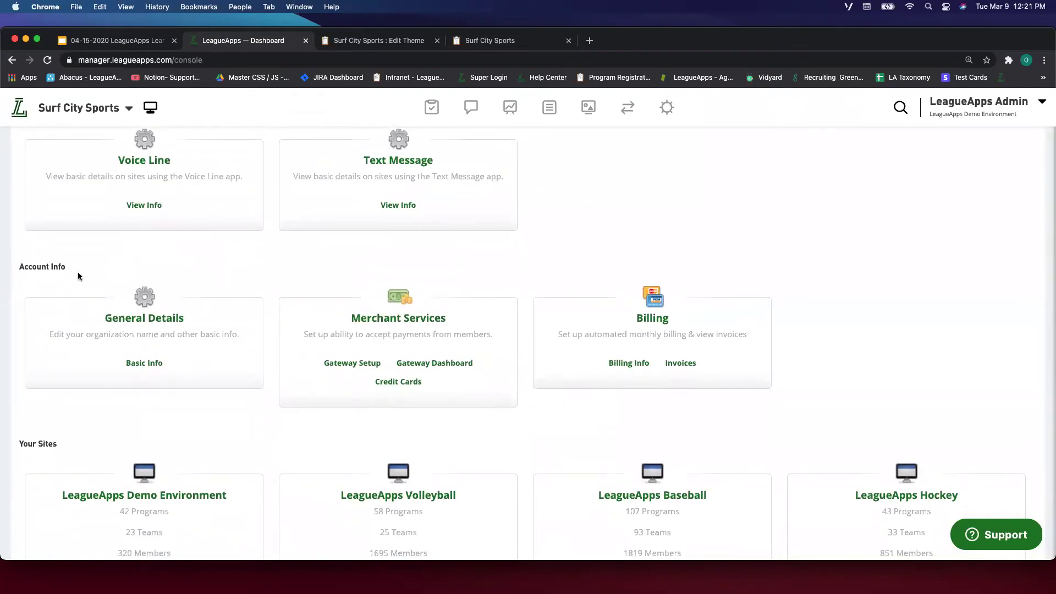
pyautogui.moveTo(308, 313); pyautogui.dragTo(303, 357)
pyautogui.click(264, 319)
pyautogui.click(520, 111)
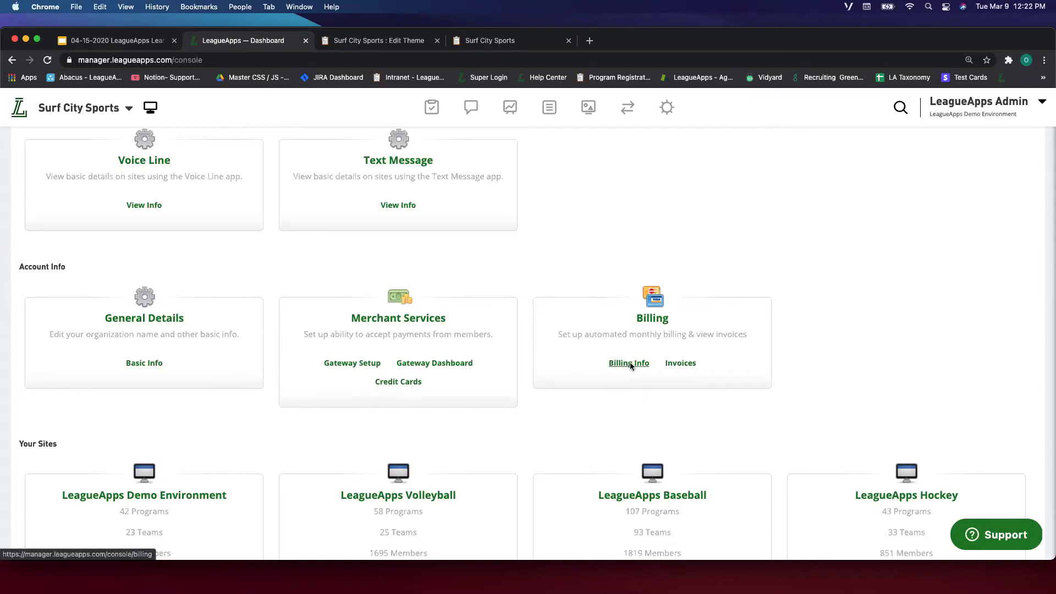
pyautogui.scroll(-2, 358, 365)
pyautogui.scroll(-4, 353, 365)
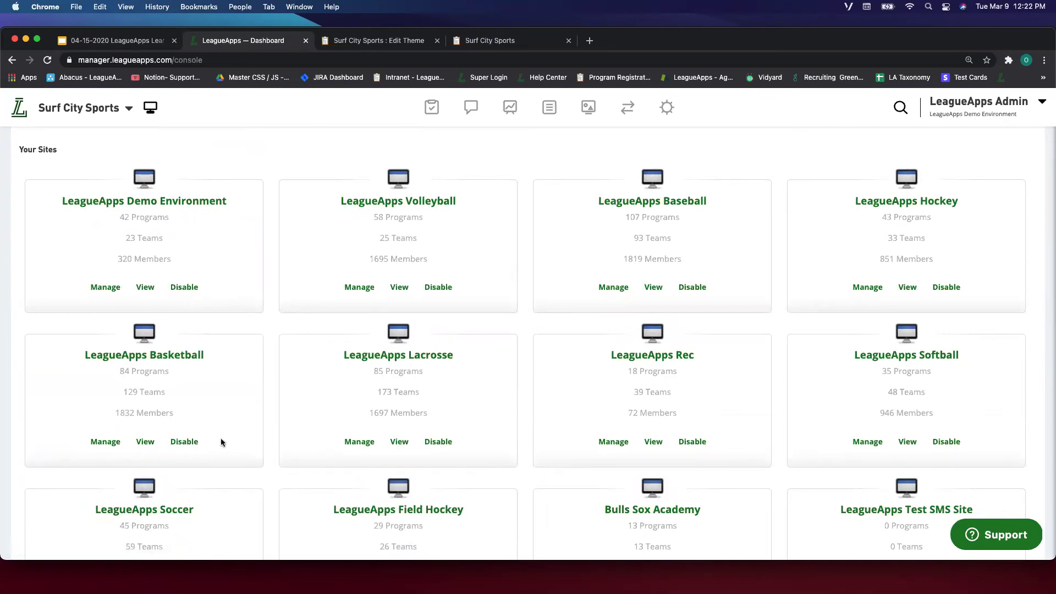
pyautogui.scroll(-6, 685, 332)
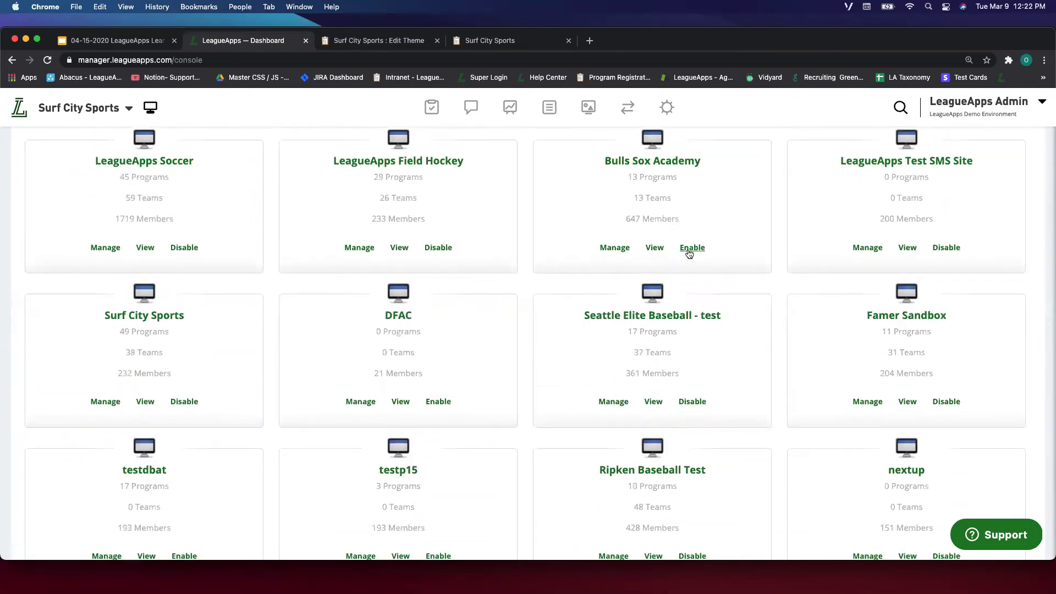
pyautogui.scroll(6, 684, 224)
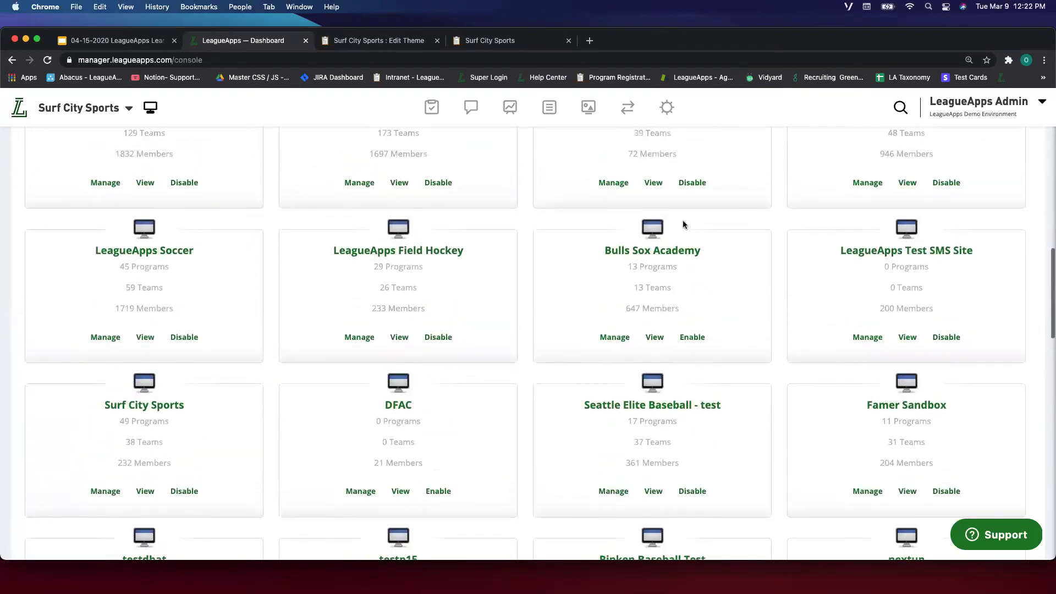
pyautogui.scroll(12, 683, 224)
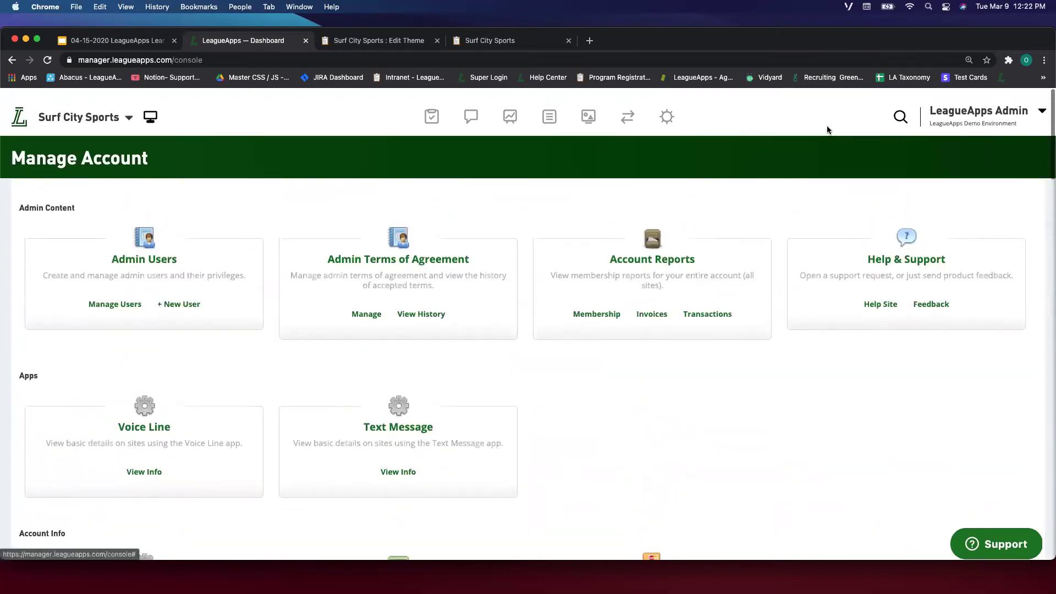
# Return to the Surf City Sports dashboard and browse the Connect menu's integration and API options.
pyautogui.click(956, 110)
pyautogui.click(536, 159)
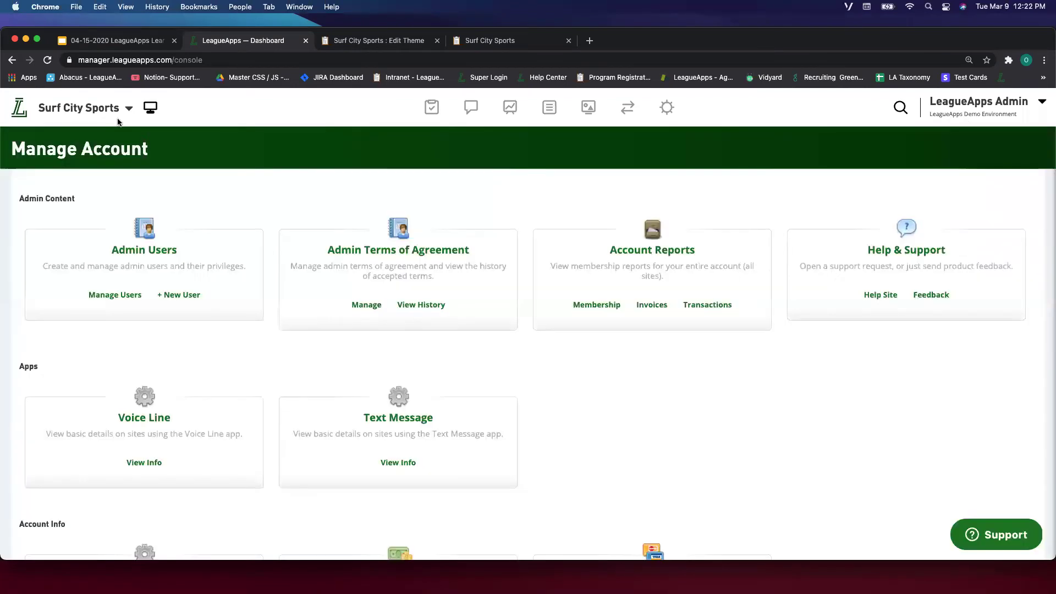
pyautogui.click(19, 122)
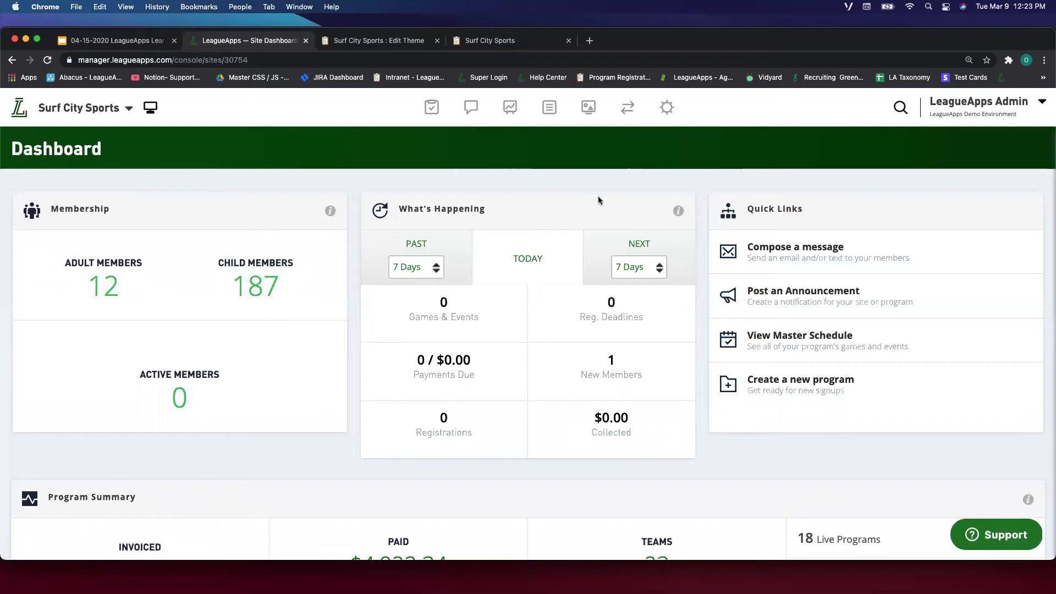
pyautogui.click(626, 109)
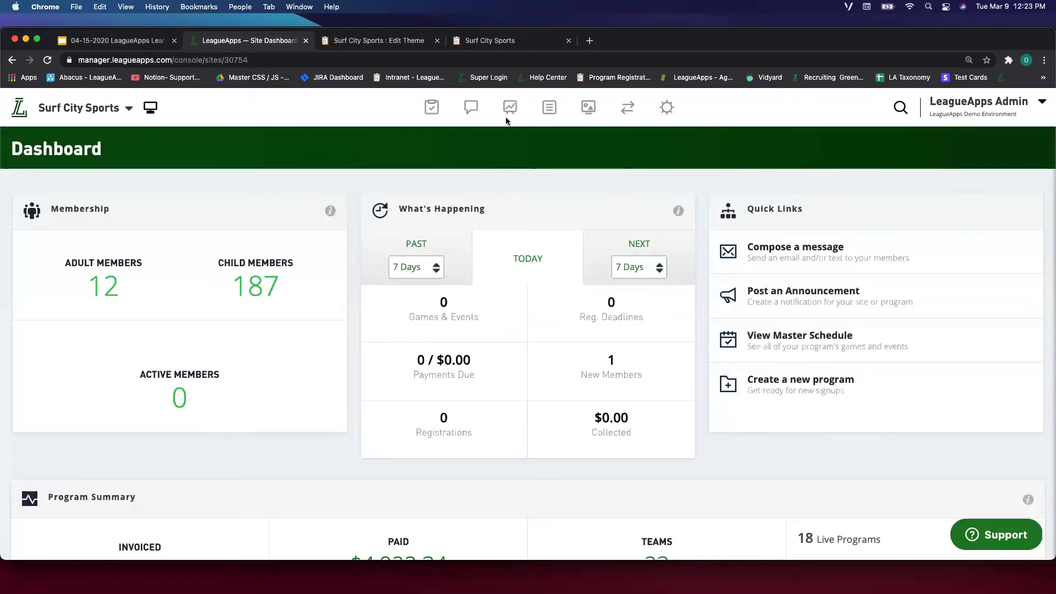
pyautogui.moveTo(522, 119)
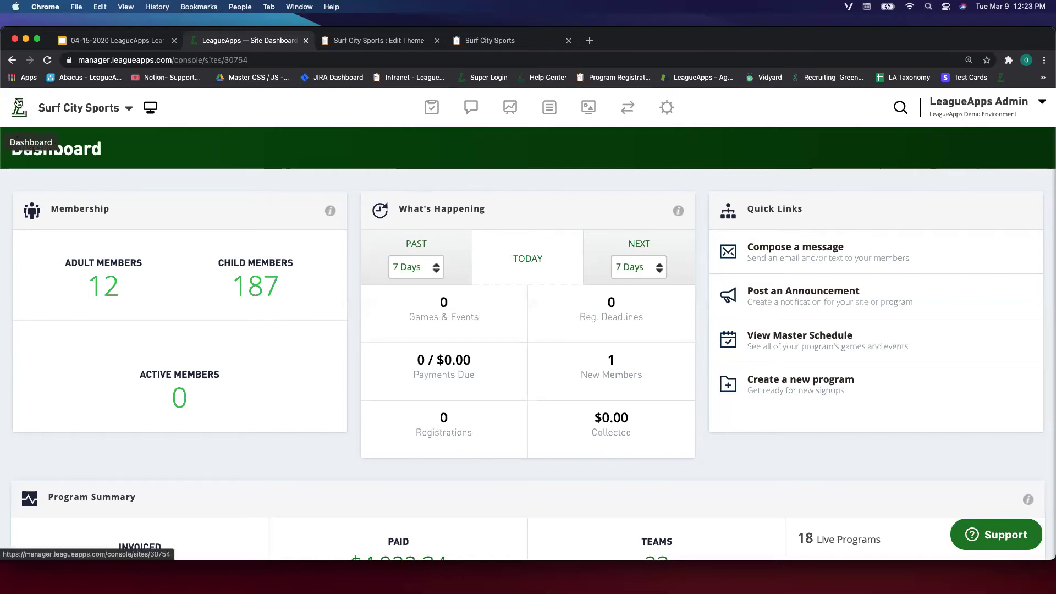
# Reload the dashboard and open the Transactions report from the Reporting menu.
pyautogui.click(19, 113)
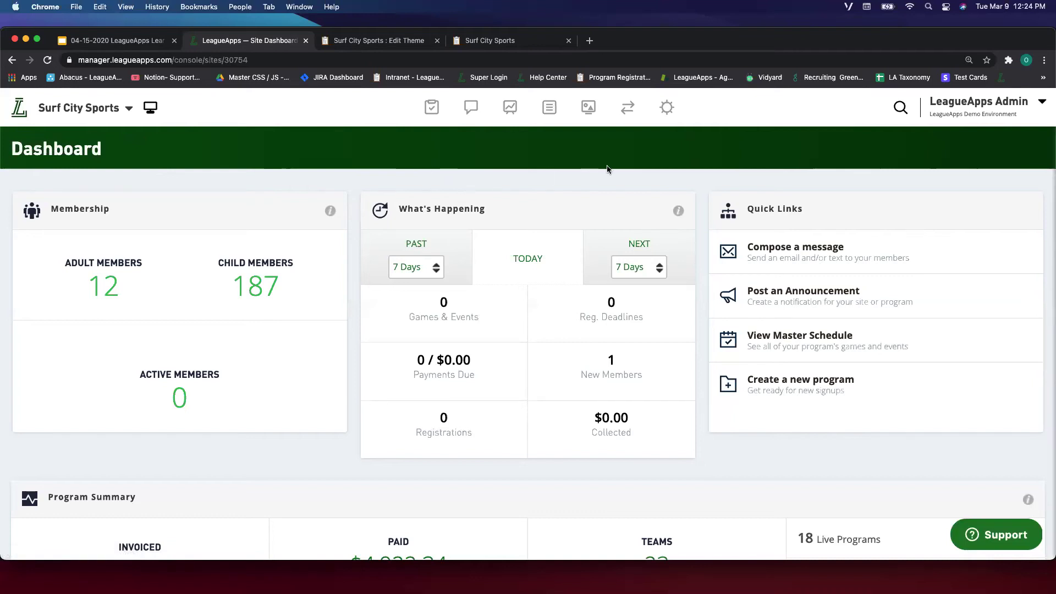
pyautogui.moveTo(560, 119)
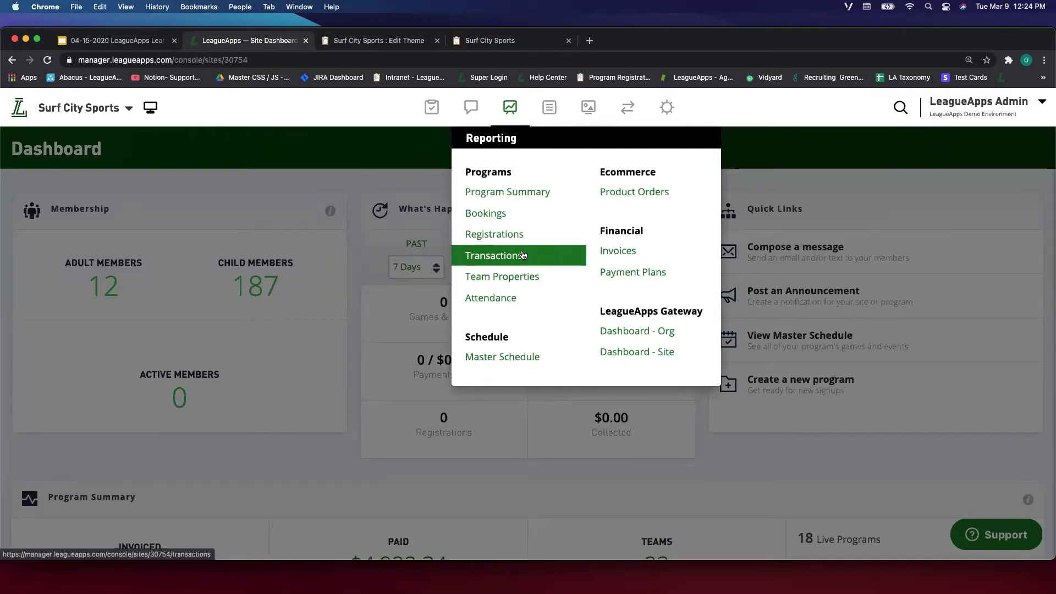
pyautogui.click(525, 257)
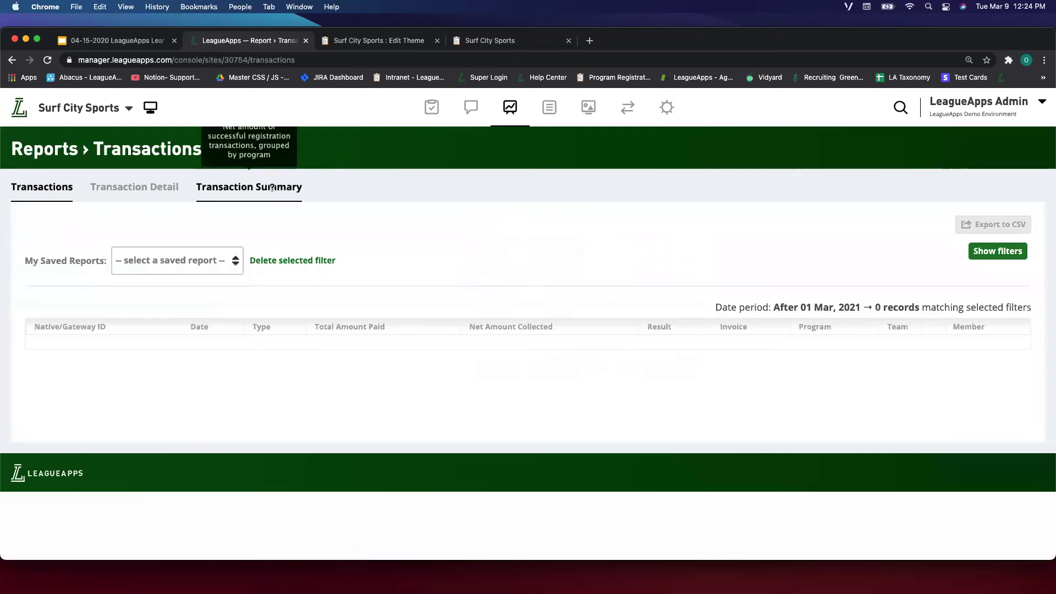
# Open the Transaction Summary view of Reporting > Transactions and show its filters.
pyautogui.click(272, 189)
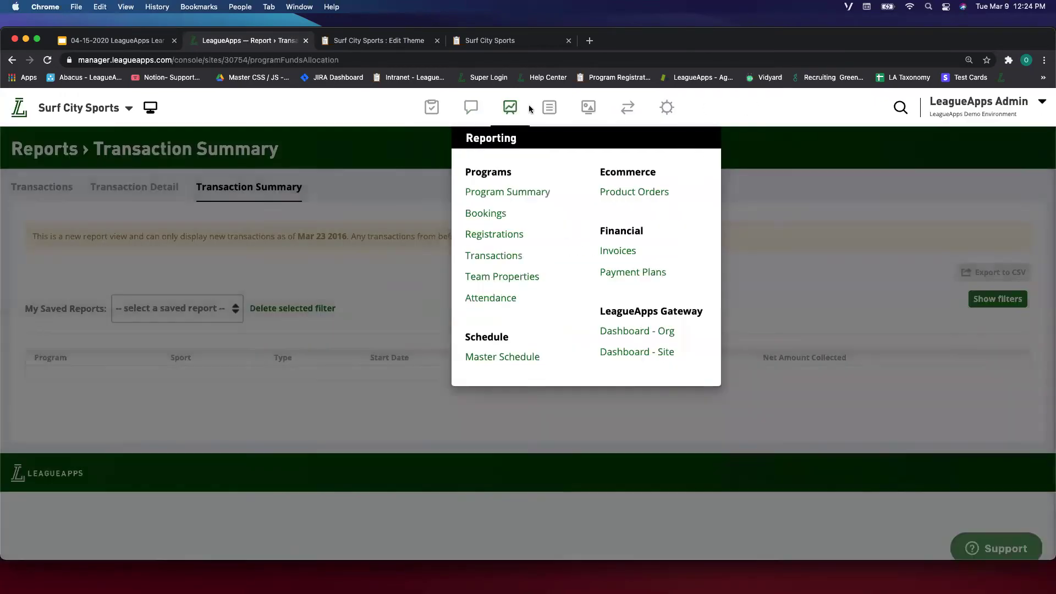
pyautogui.moveTo(530, 112)
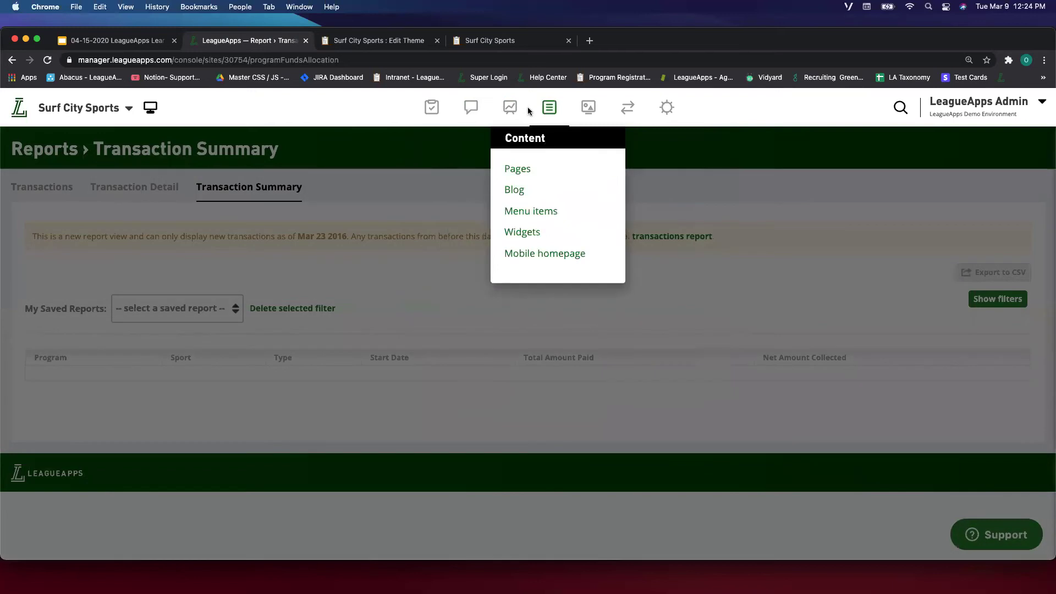
pyautogui.click(513, 254)
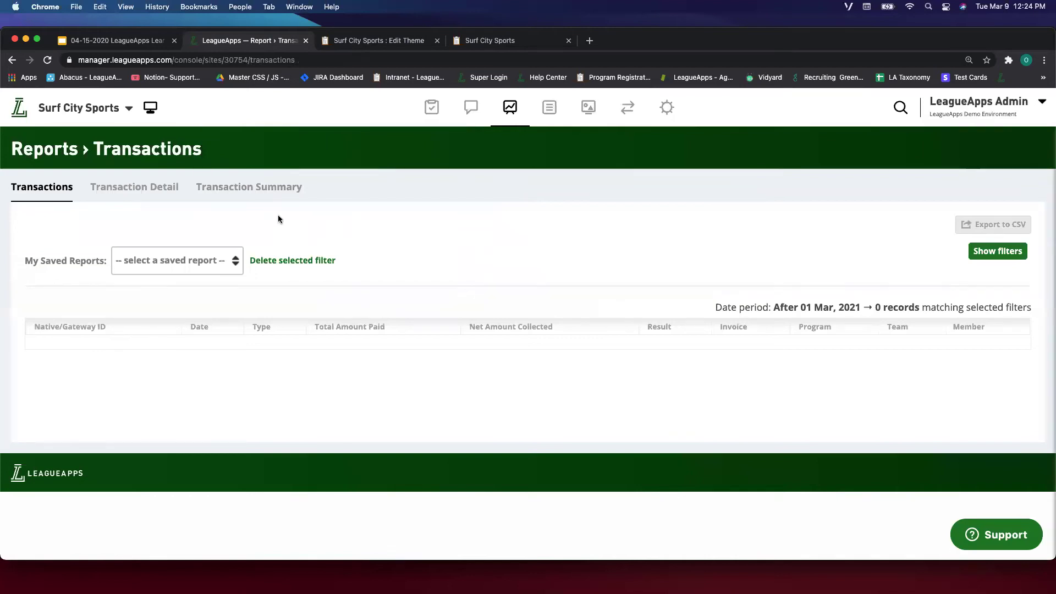
pyautogui.click(255, 187)
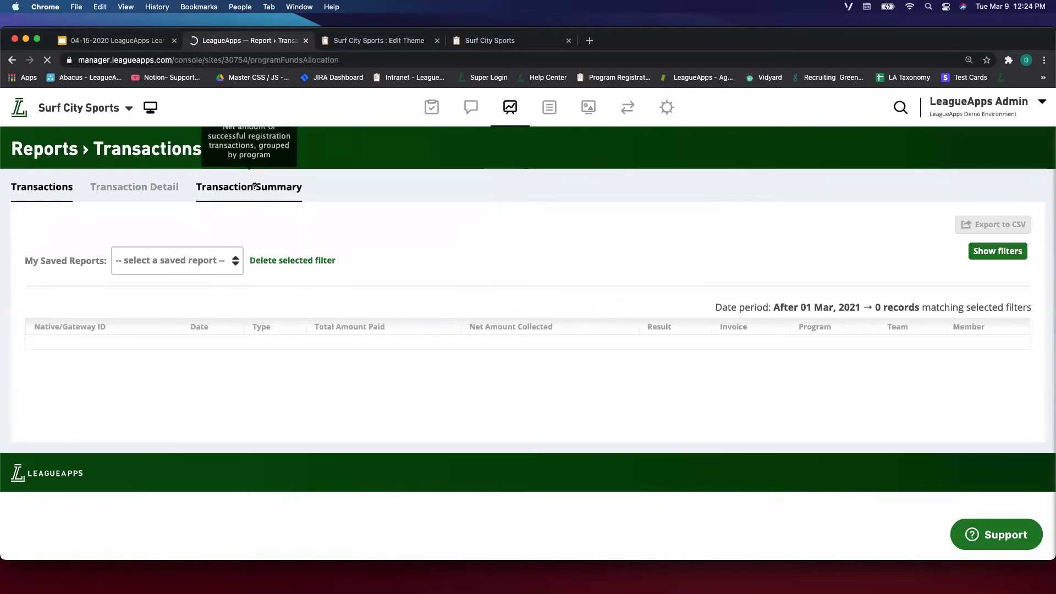
pyautogui.click(65, 190)
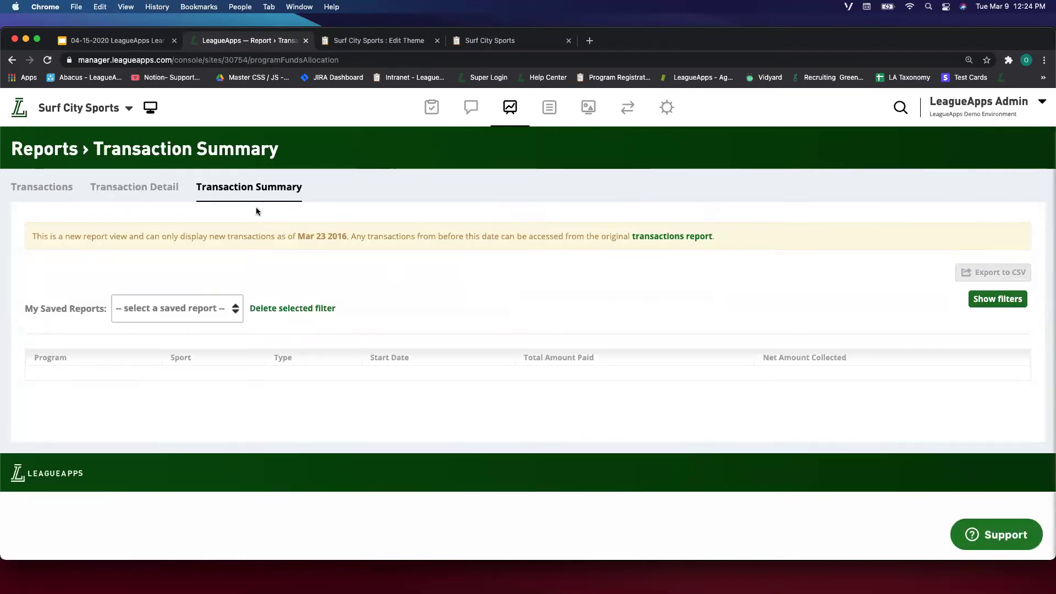
pyautogui.click(997, 299)
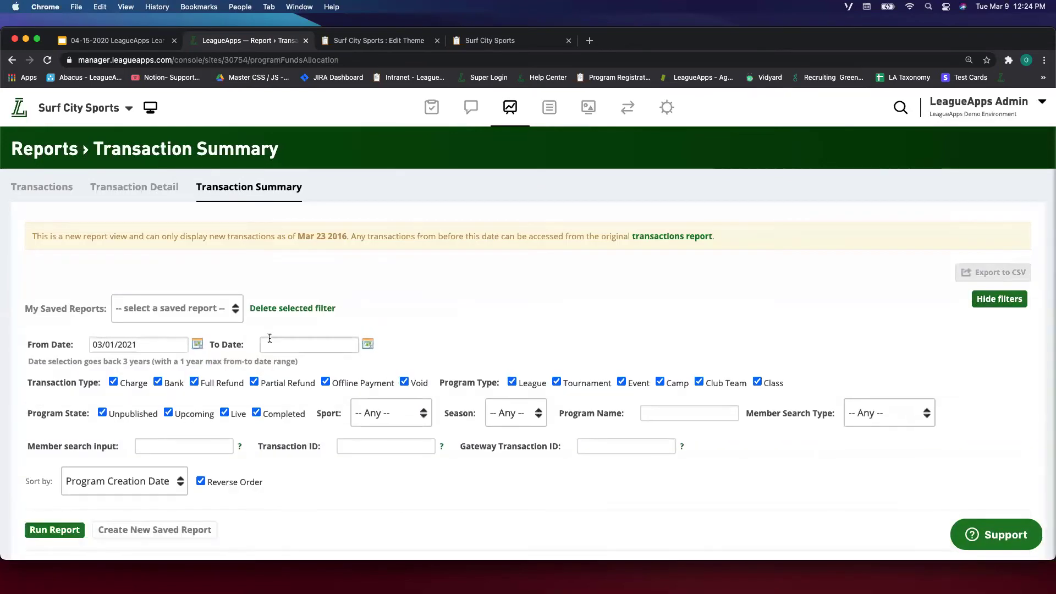
# Set the report's From Date to 01/01/2020 with the date picker.
pyautogui.scroll(-1, 191, 321)
pyautogui.click(196, 304)
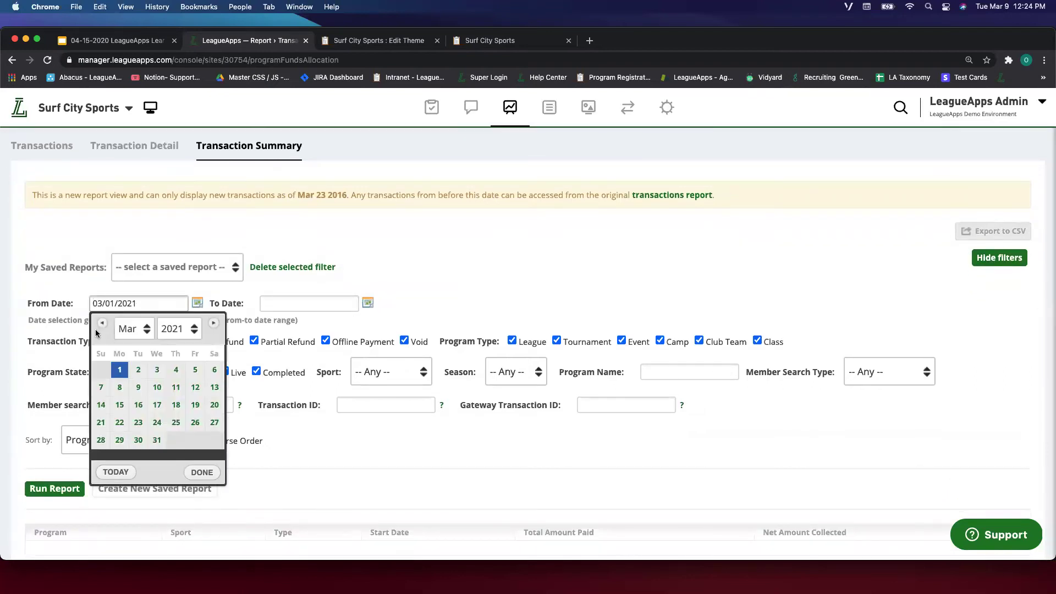
pyautogui.click(131, 329)
pyautogui.click(128, 299)
pyautogui.click(182, 330)
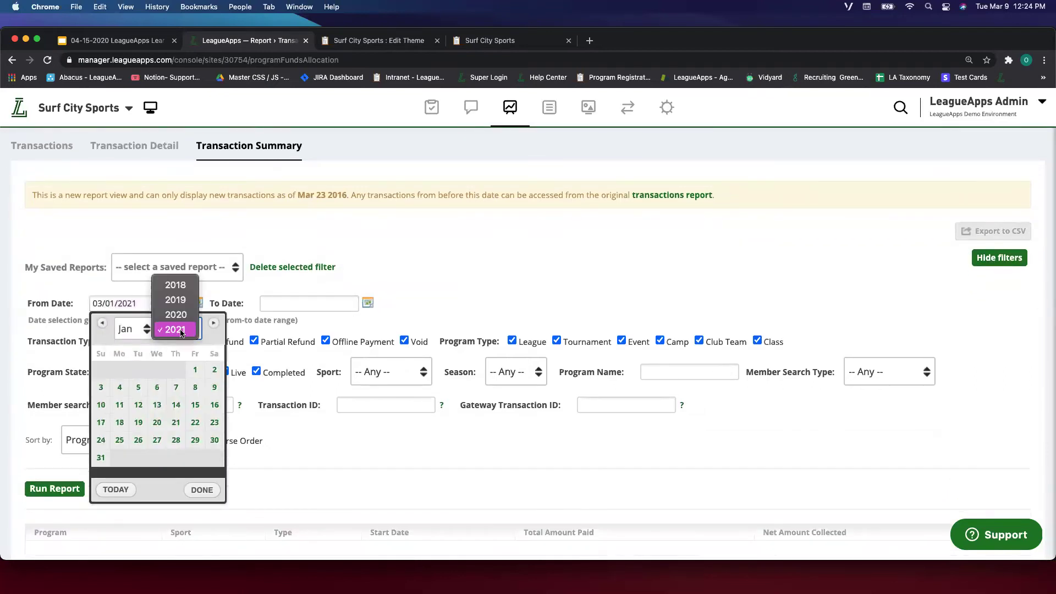
pyautogui.click(177, 314)
pyautogui.click(215, 328)
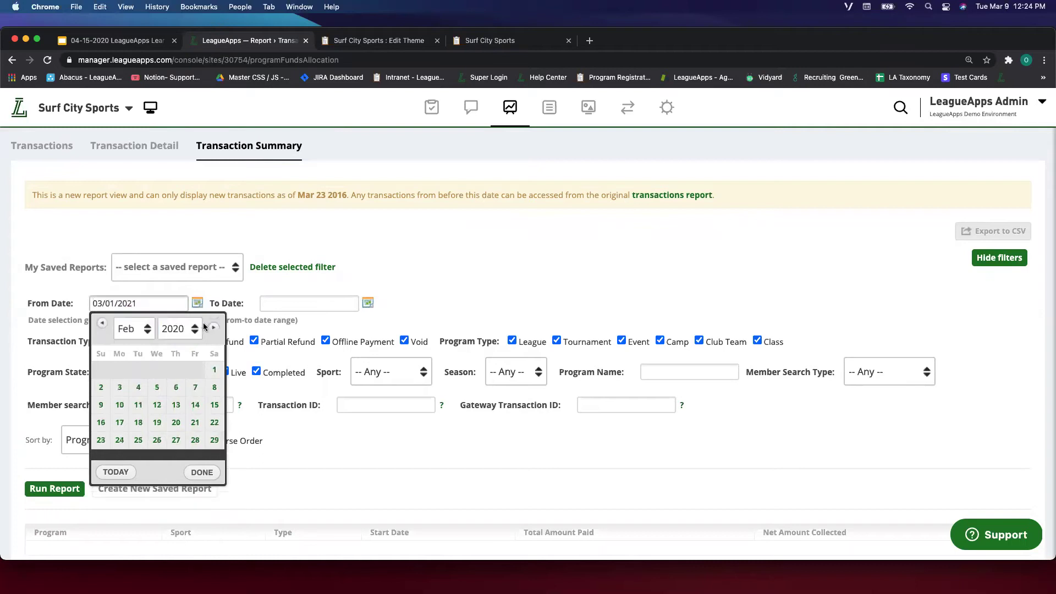
pyautogui.click(101, 324)
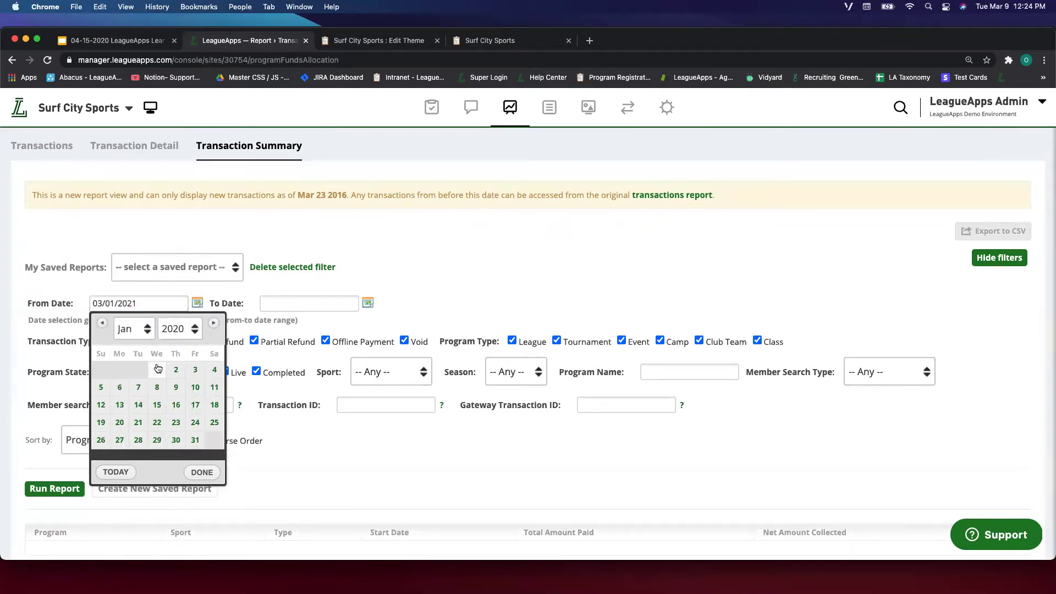
pyautogui.click(157, 370)
# Set the To Date to 12/31/2020 and run the report.
pyautogui.click(365, 303)
pyautogui.click(364, 304)
pyautogui.click(349, 303)
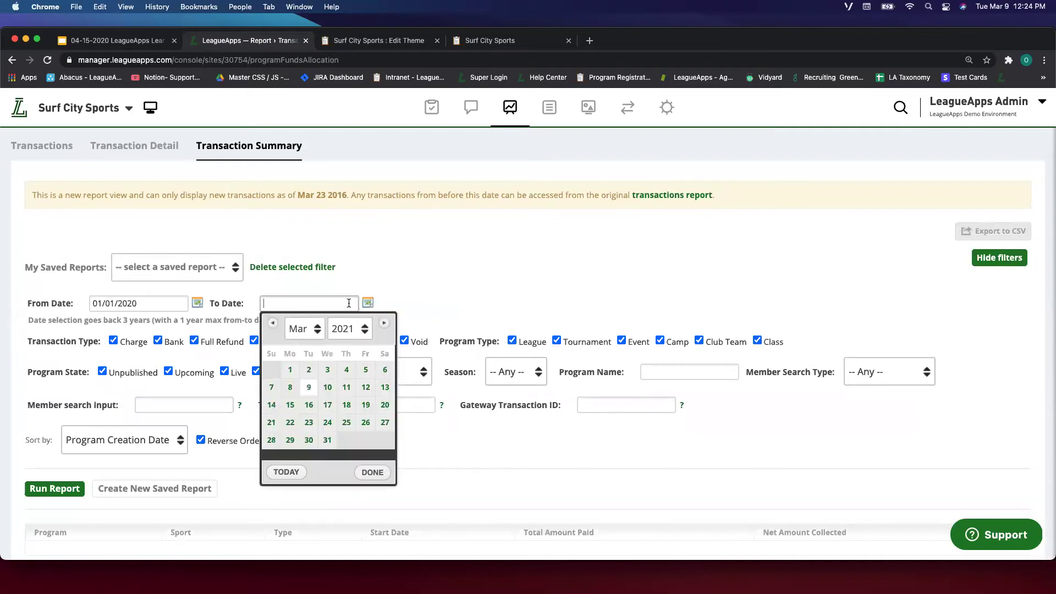
pyautogui.click(272, 328)
pyautogui.click(271, 328)
pyautogui.click(271, 328)
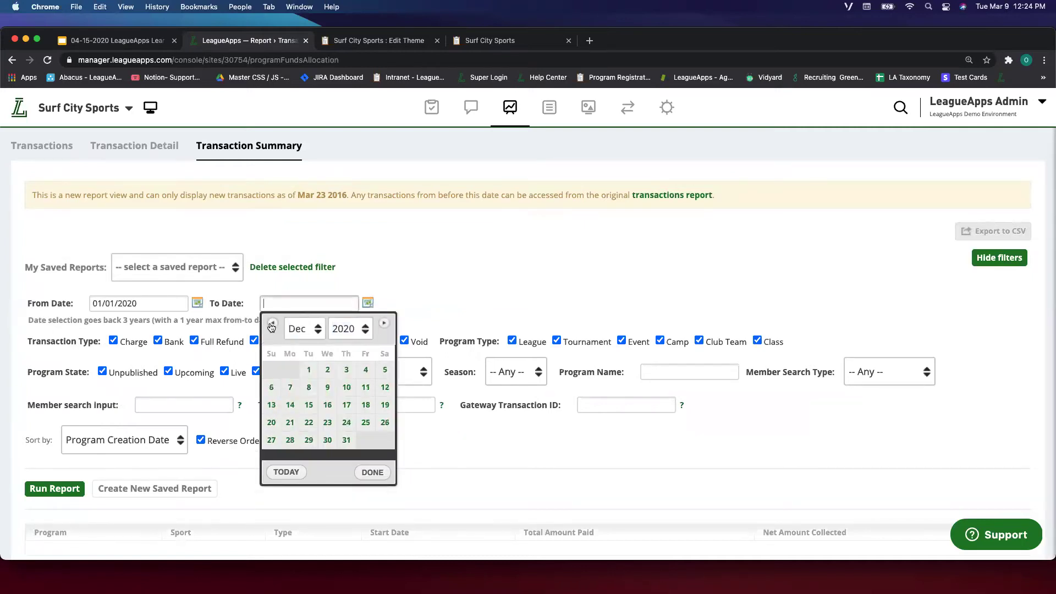
pyautogui.click(348, 441)
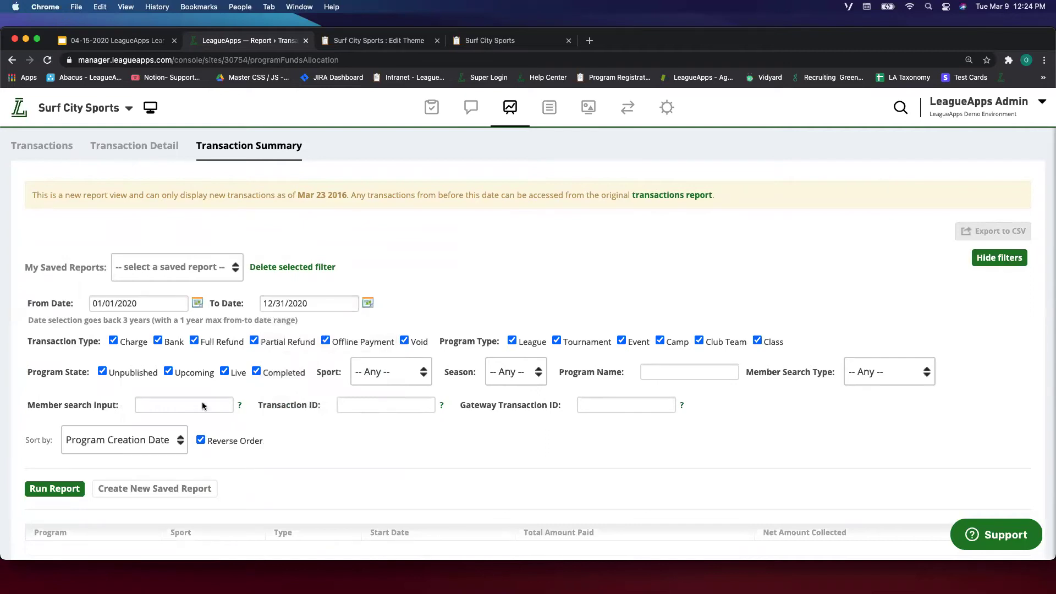
pyautogui.click(54, 489)
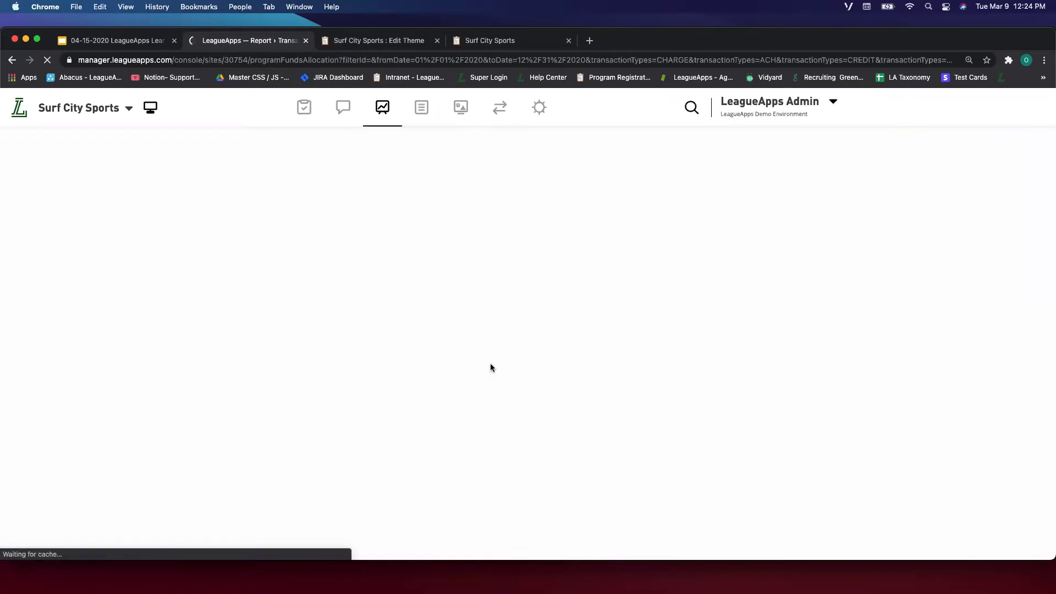
# Highlight the Total Amount Paid and Net Amount Collected headings and the 2020 program list.
pyautogui.scroll(-1, 302, 361)
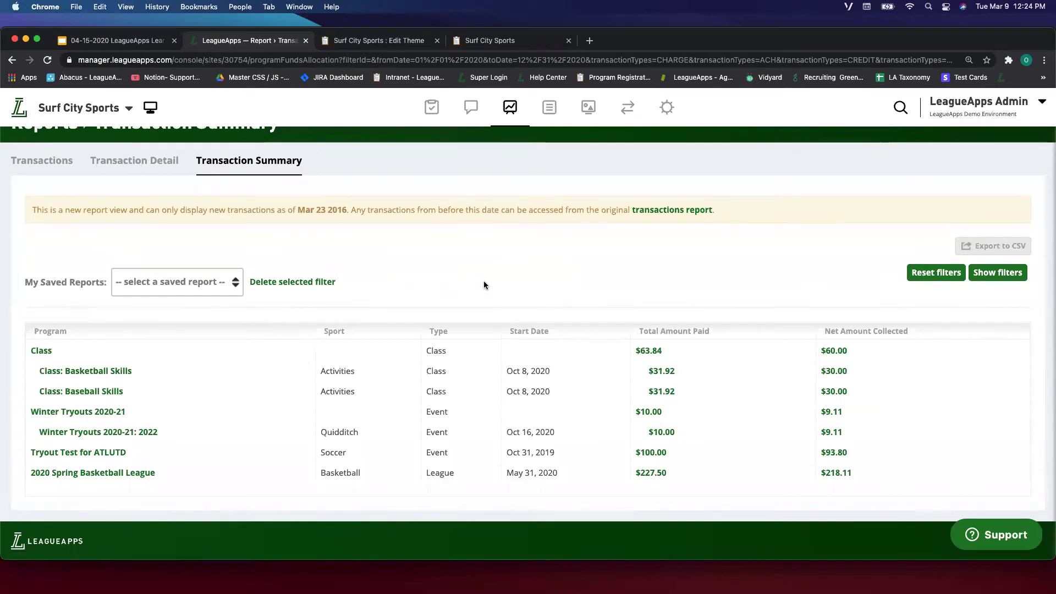
pyautogui.tripleClick(655, 332)
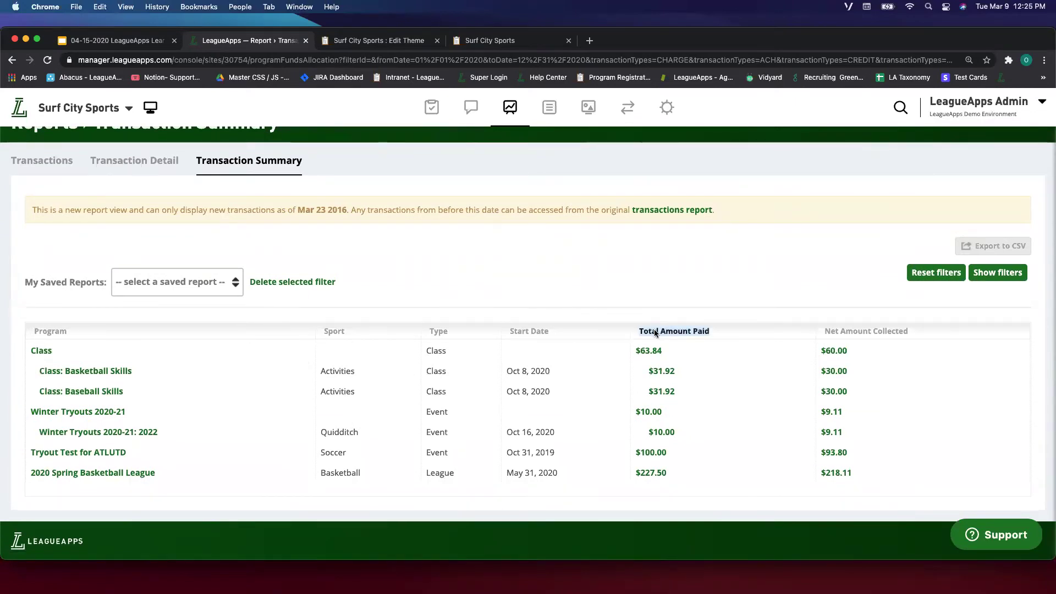
pyautogui.click(718, 333)
pyautogui.tripleClick(839, 326)
pyautogui.click(825, 326)
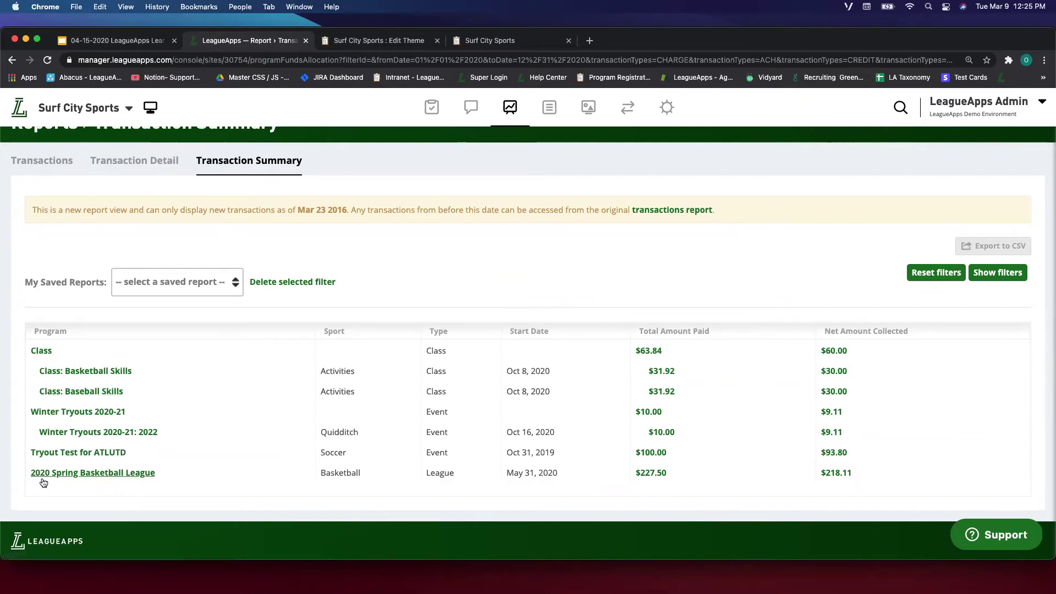
pyautogui.moveTo(29, 478); pyautogui.dragTo(294, 490)
pyautogui.click(321, 488)
# Point out the Basketball Skills amounts, including its $31.92 total paid.
pyautogui.moveTo(458, 385); pyautogui.dragTo(547, 380)
pyautogui.click(537, 372)
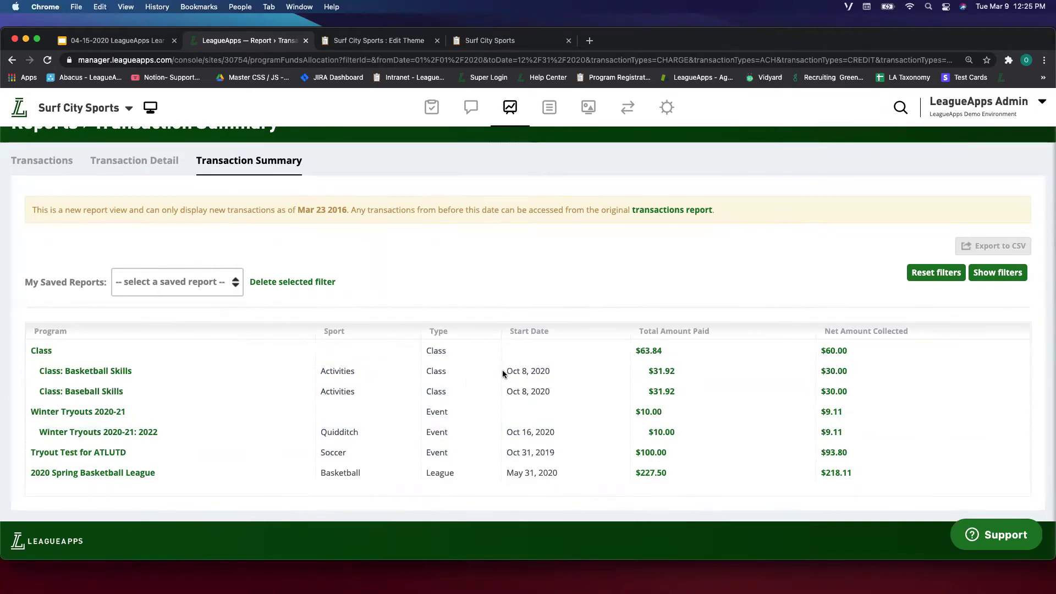
pyautogui.moveTo(625, 370); pyautogui.dragTo(742, 365)
pyautogui.click(742, 367)
pyautogui.tripleClick(804, 365)
pyautogui.click(701, 374)
# Bring the Transaction Summary report's filter options back into view.
pyautogui.click(997, 272)
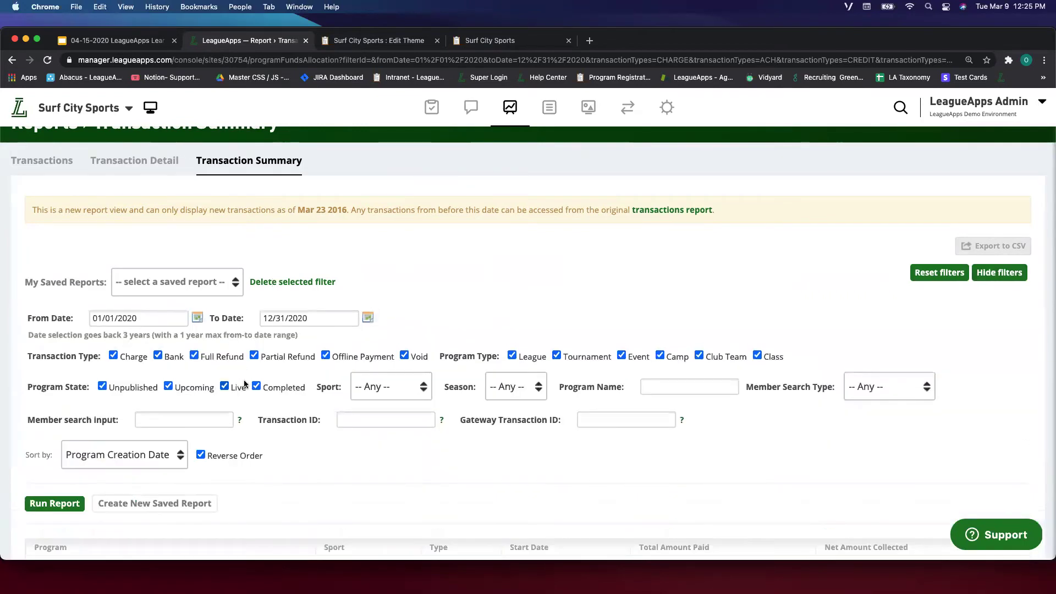
pyautogui.scroll(-3, 245, 383)
pyautogui.scroll(2, 275, 405)
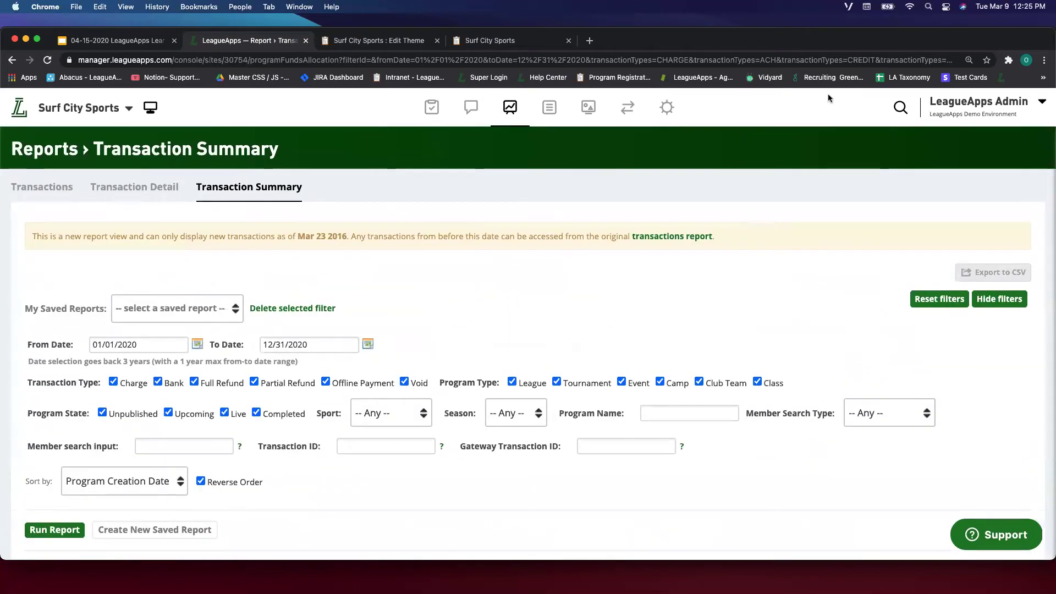
pyautogui.click(901, 107)
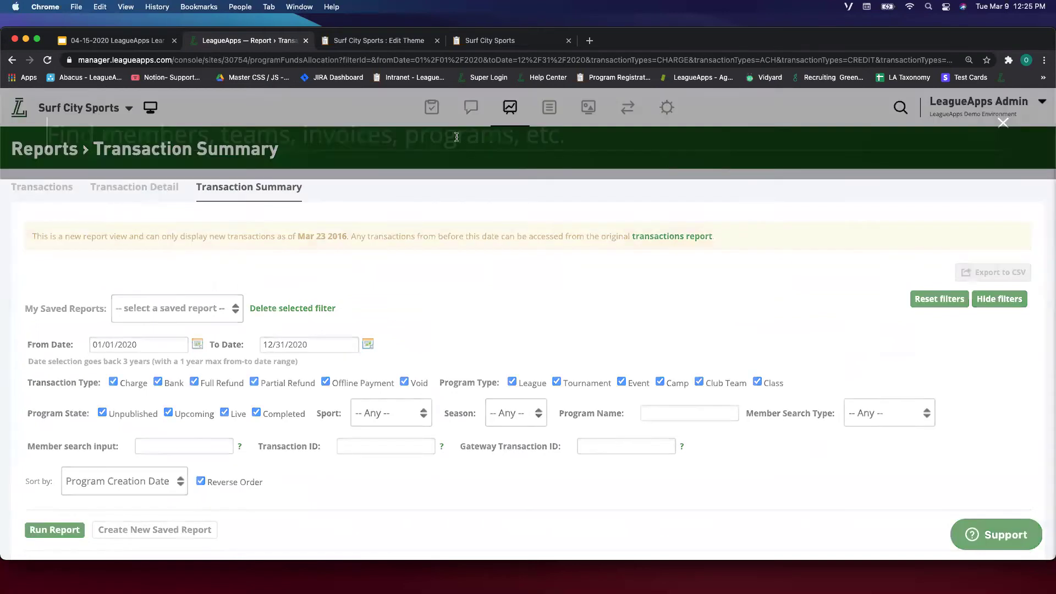
pyautogui.write('Brit')
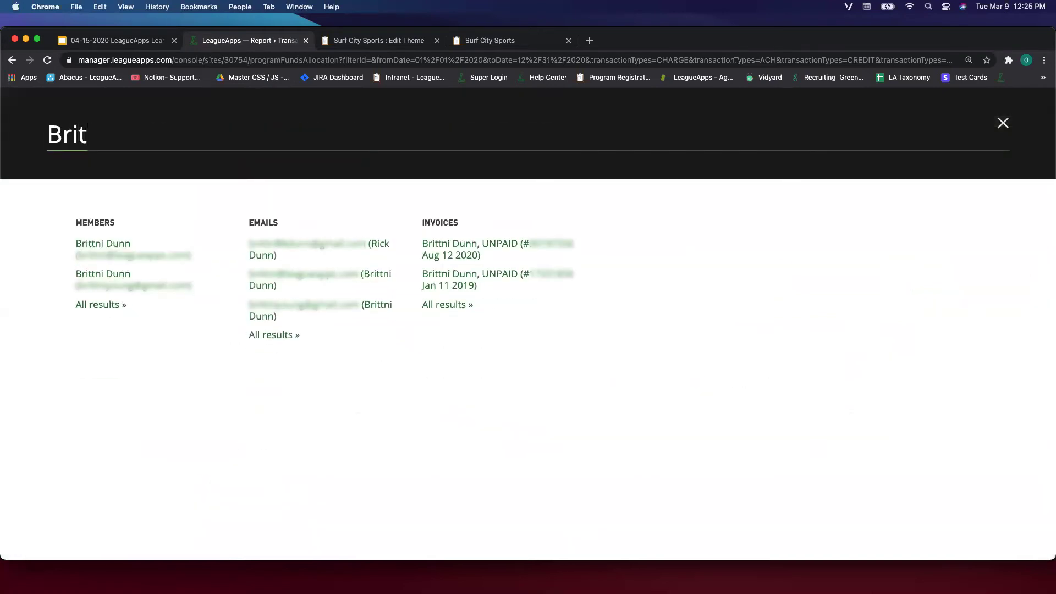
pyautogui.click(106, 249)
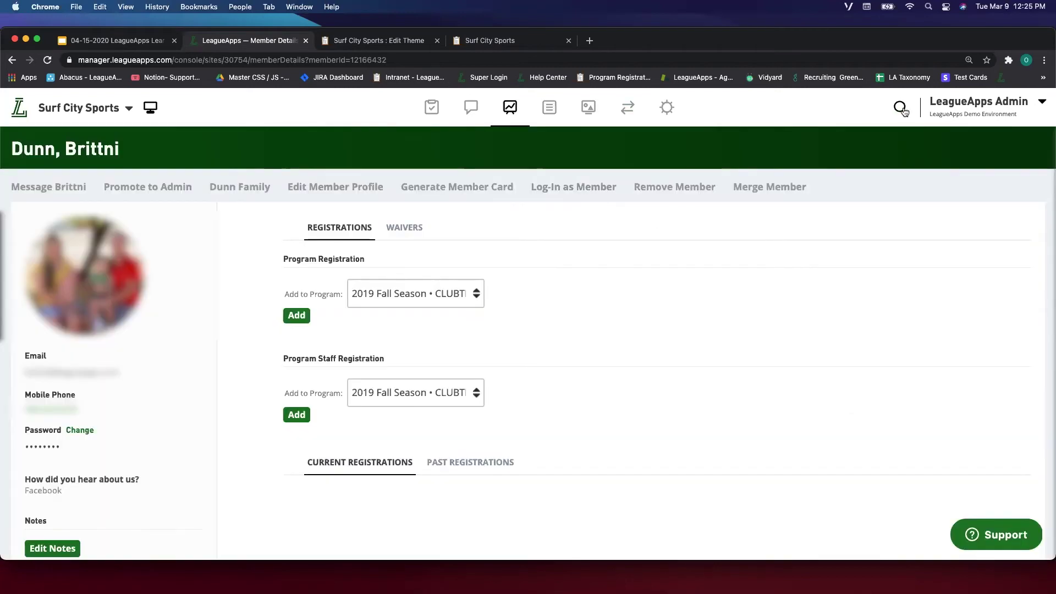
pyautogui.click(900, 108)
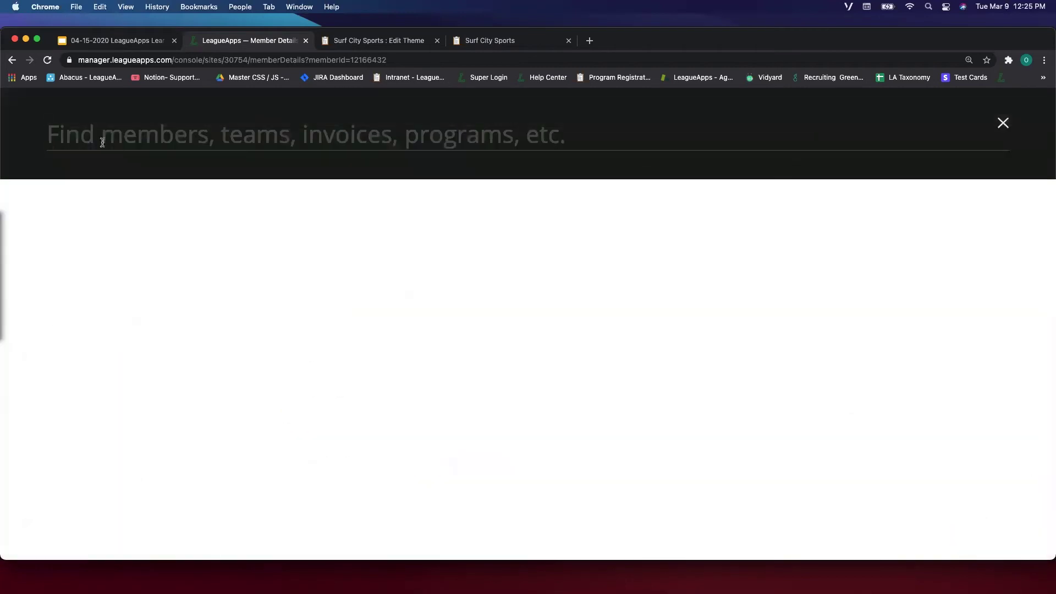
pyautogui.click(1010, 123)
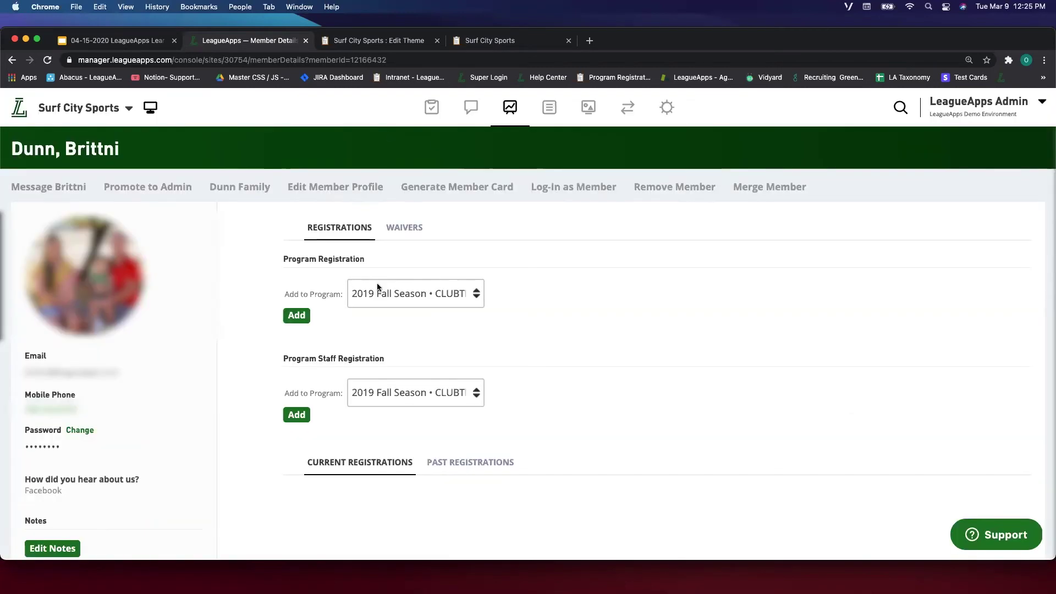
# Start Log-In as Member and open the member login in an incognito window.
pyautogui.click(558, 187)
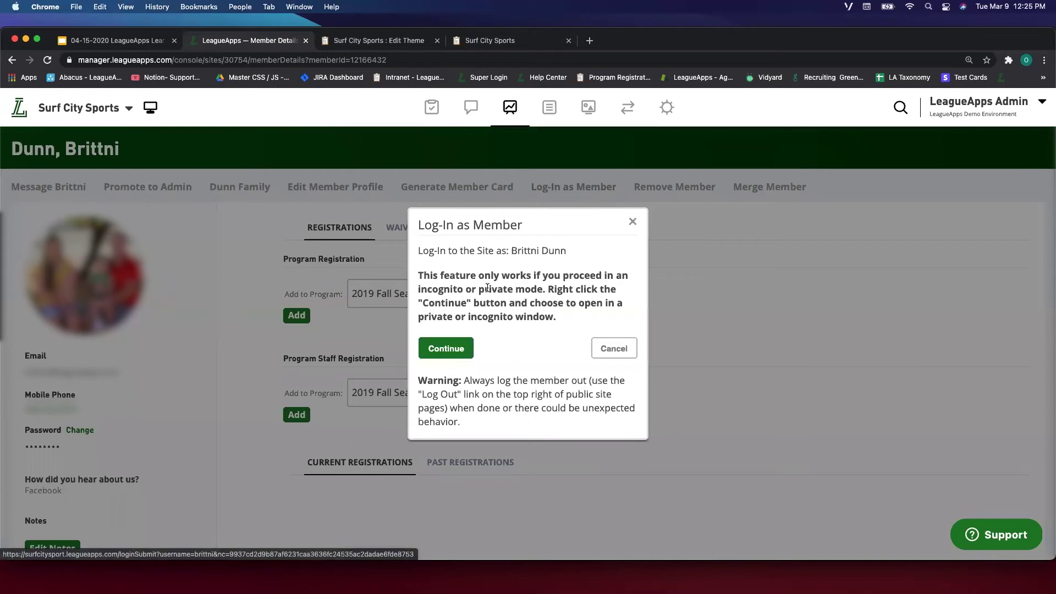
pyautogui.scroll(-2, 465, 302)
pyautogui.scroll(2, 479, 293)
pyautogui.rightClick(462, 351)
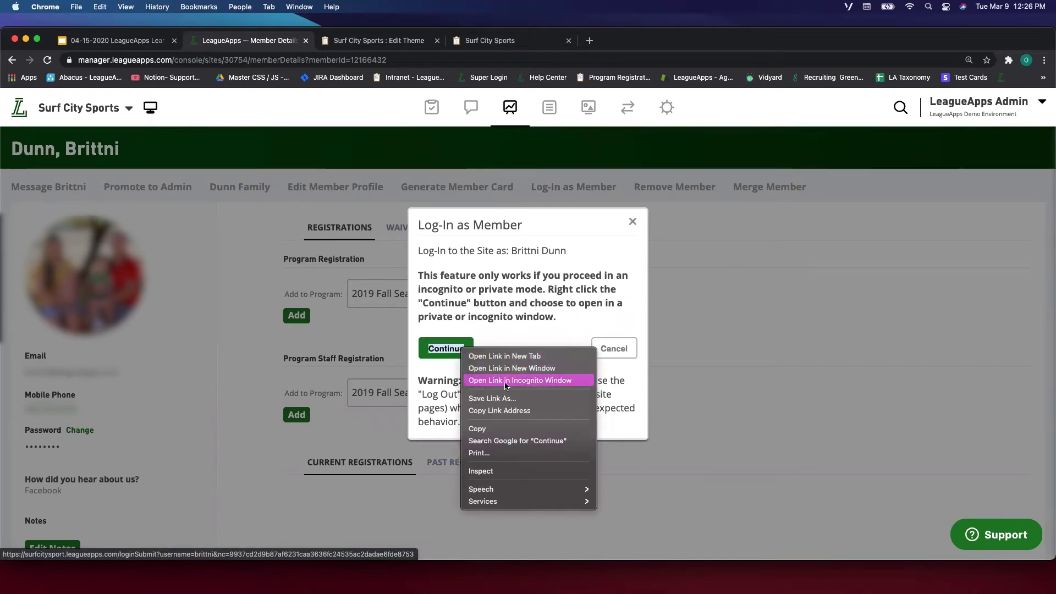
pyautogui.click(493, 381)
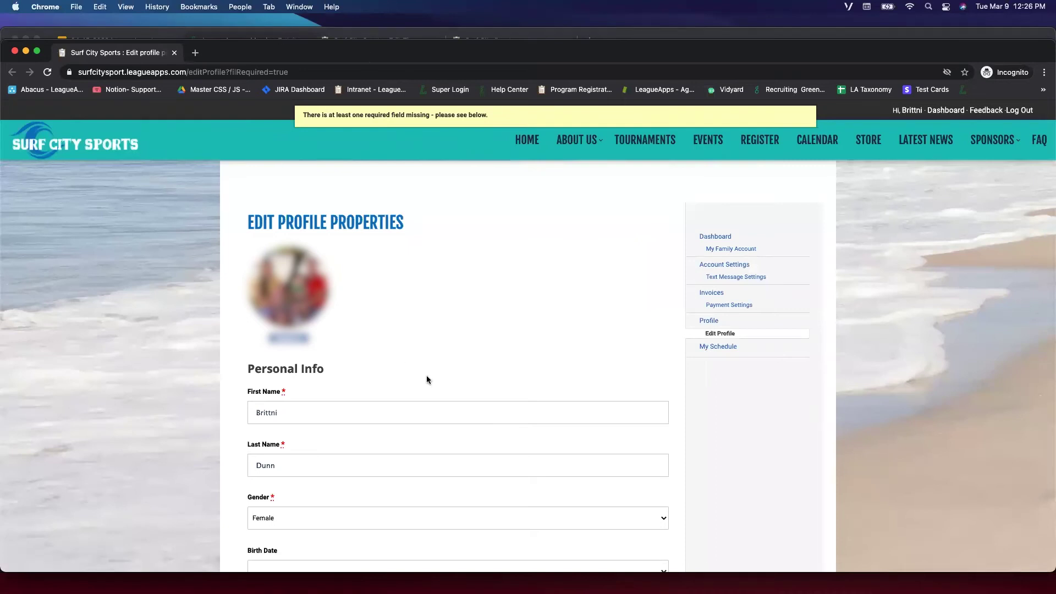
# Back in the admin console, close the log-in-as-member dialog and survey all open windows.
pyautogui.click(282, 37)
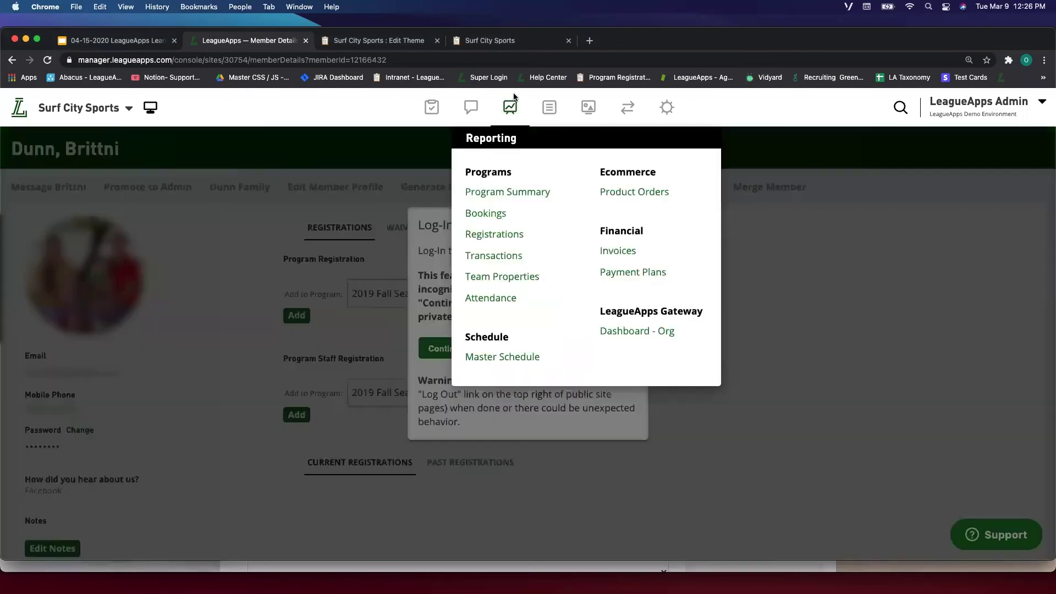
pyautogui.click(384, 164)
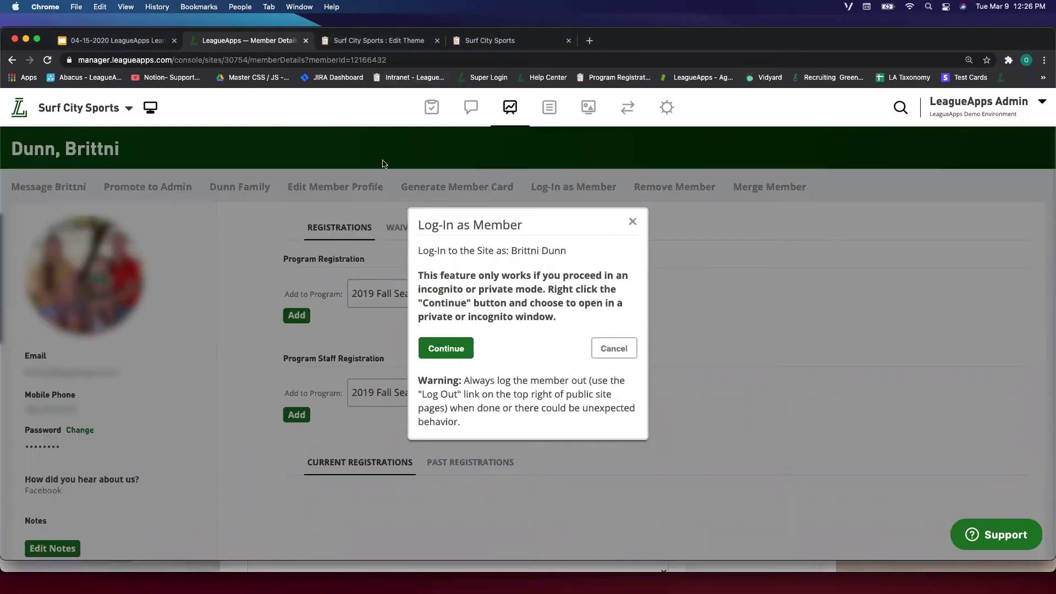
pyautogui.rightClick(467, 350)
pyautogui.click(637, 230)
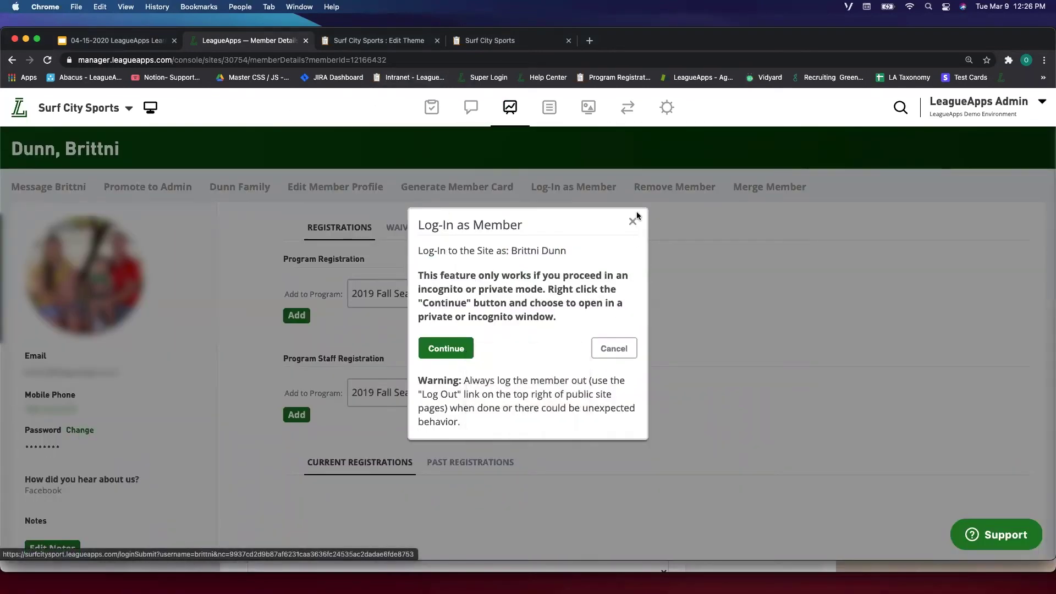
pyautogui.click(632, 221)
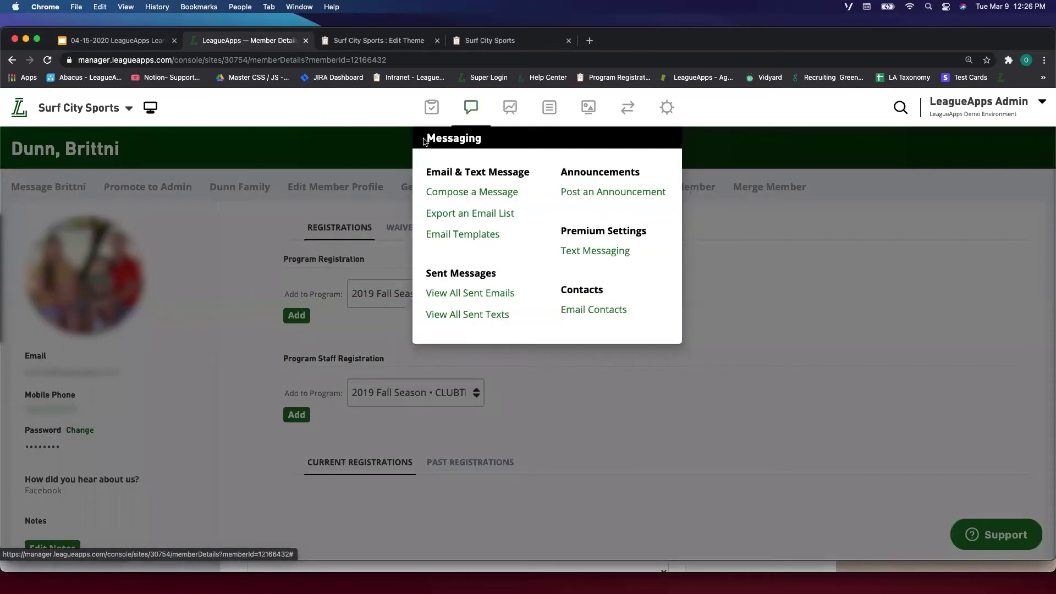
pyautogui.moveTo(432, 108)
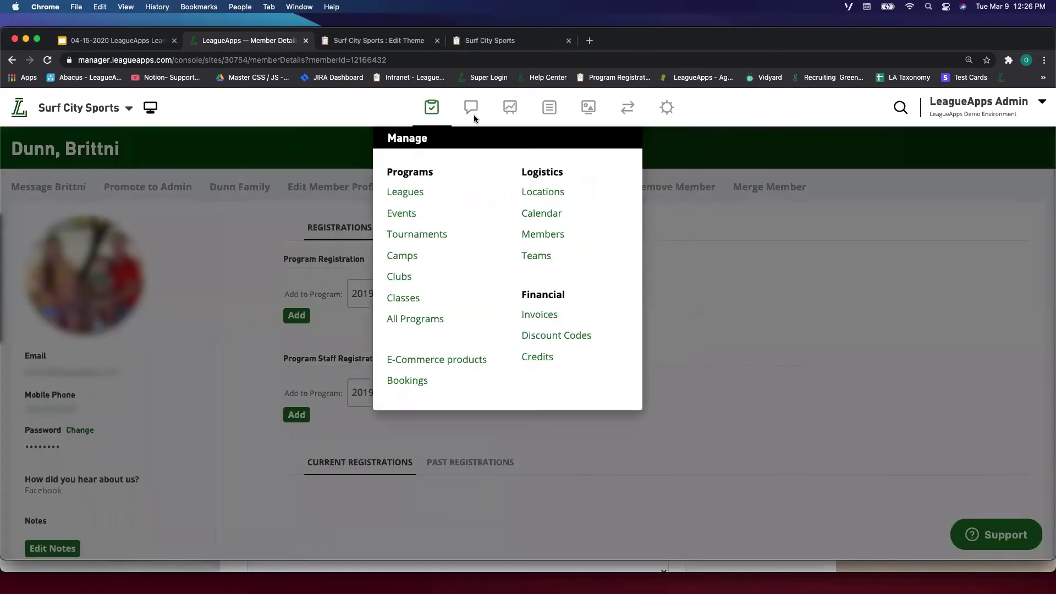
pyautogui.hotkey('ctrl', 'Up')
pyautogui.hotkey('ctrl', 'Up')
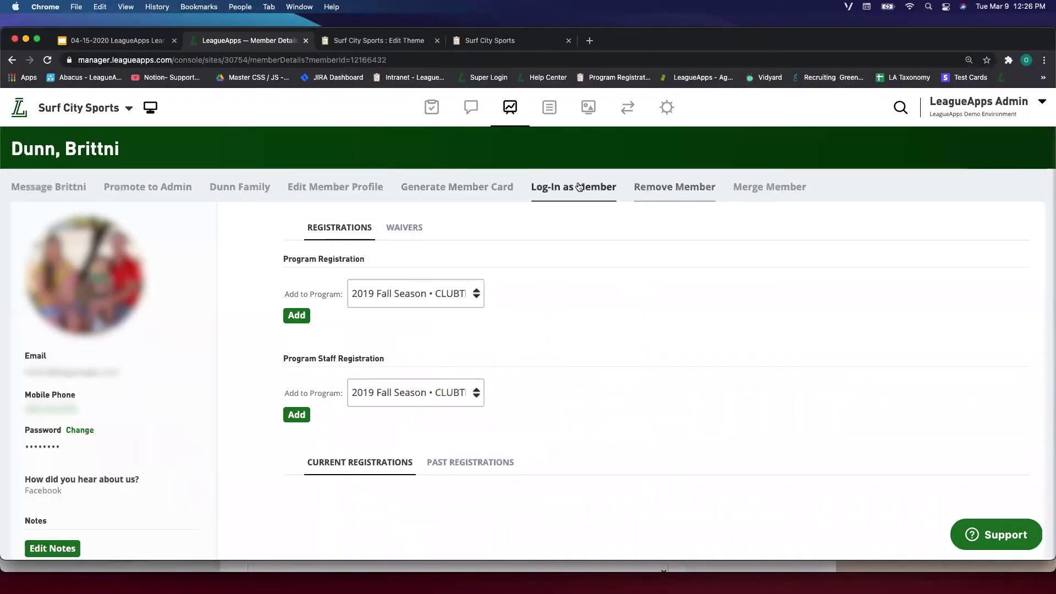
# Reopen log-in-as-member and launch the member login in an incognito window again.
pyautogui.click(580, 186)
pyautogui.rightClick(461, 346)
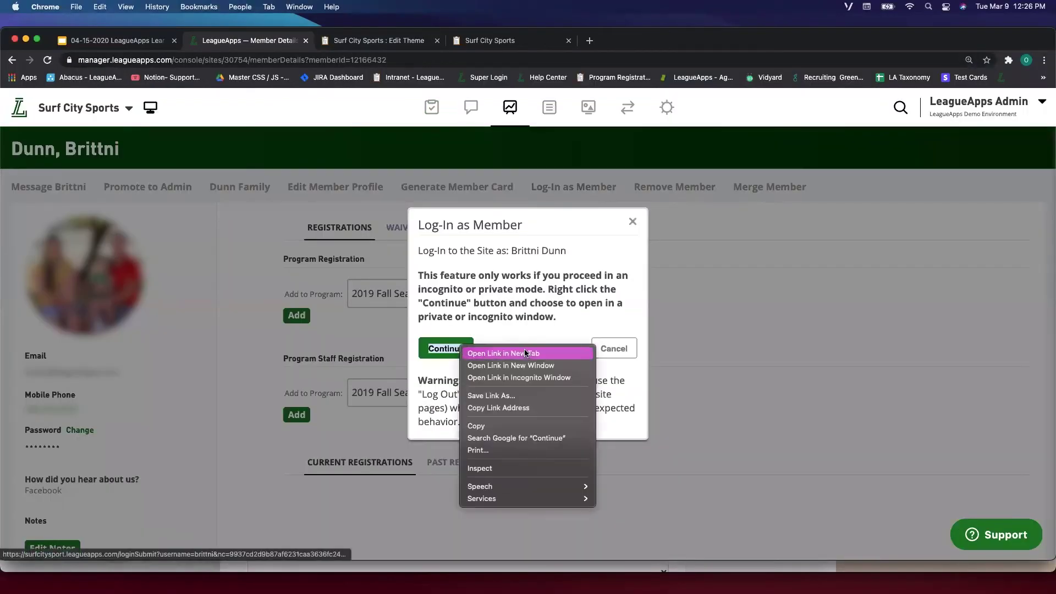
pyautogui.click(528, 378)
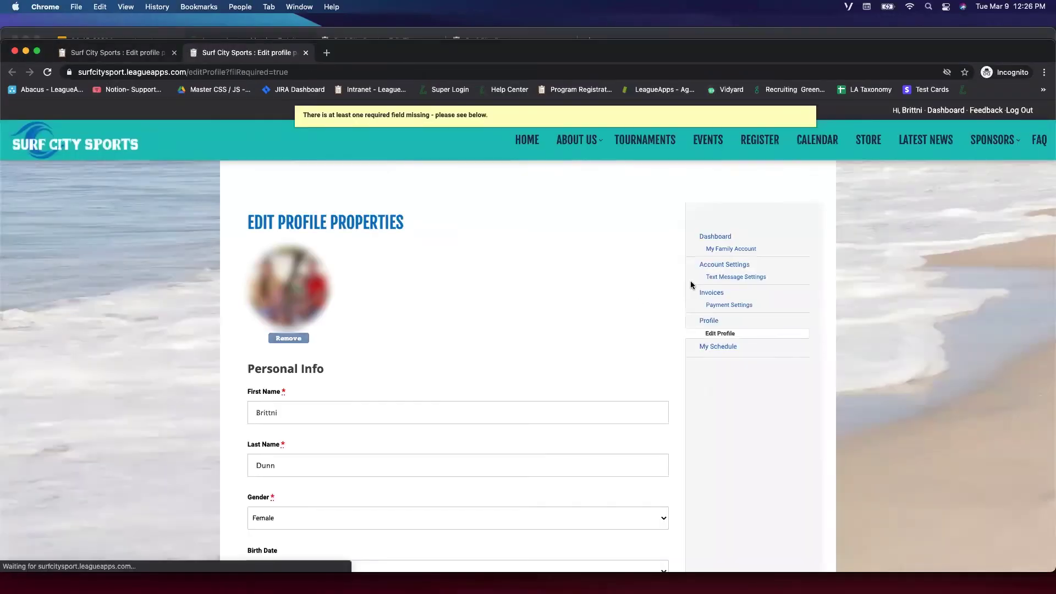
# Review the member's account dashboard on the Surf City Sports site.
pyautogui.click(715, 238)
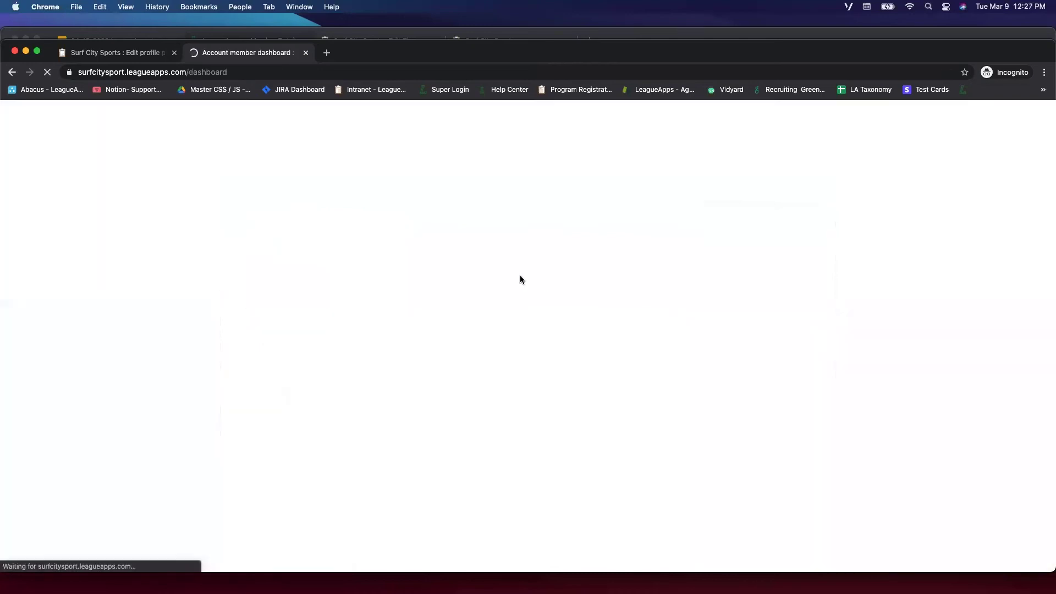
pyautogui.scroll(-1, 478, 340)
pyautogui.scroll(1, 478, 340)
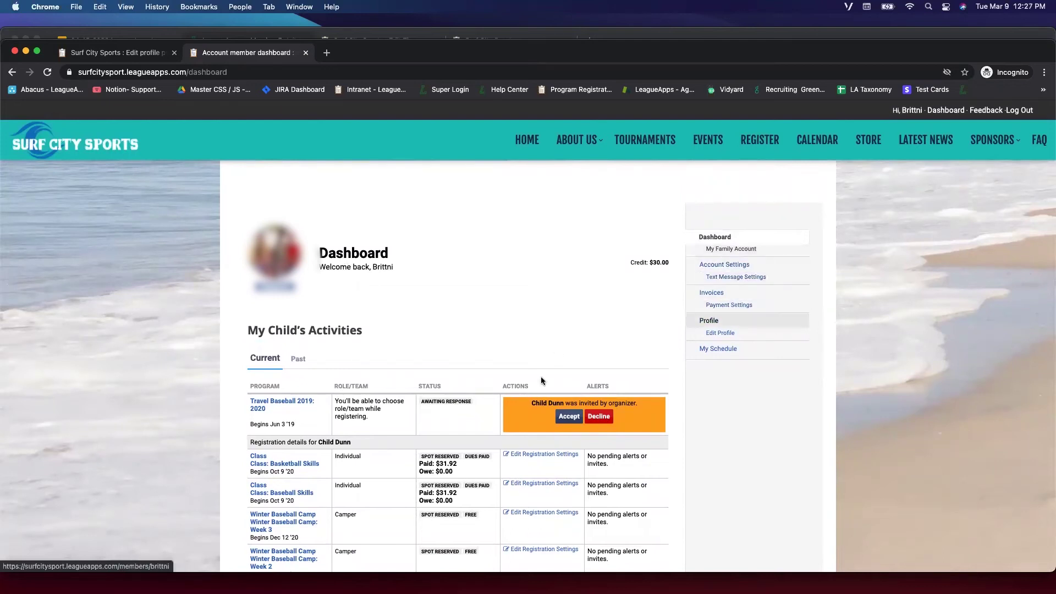
pyautogui.scroll(-3, 726, 297)
pyautogui.scroll(3, 728, 298)
# View the member's paid invoice receipts, then bring the admin console window forward.
pyautogui.click(727, 297)
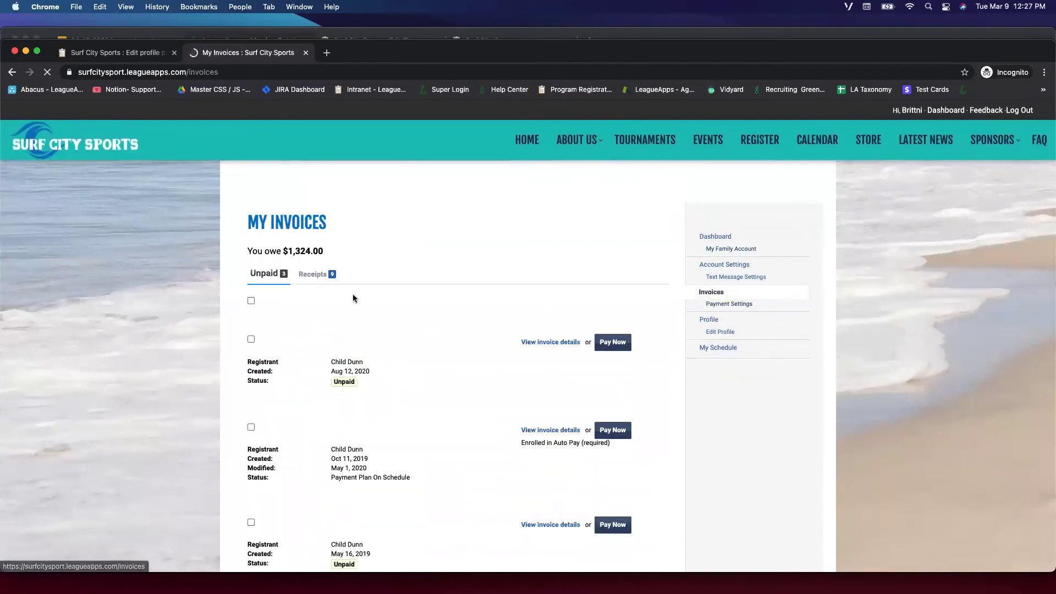
pyautogui.click(308, 266)
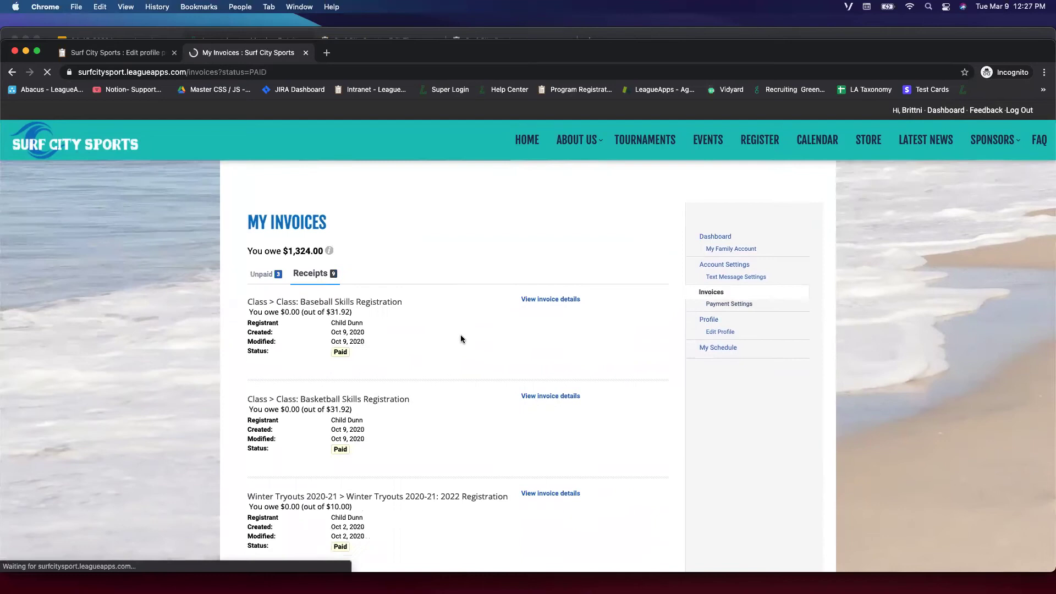
pyautogui.scroll(-4, 454, 322)
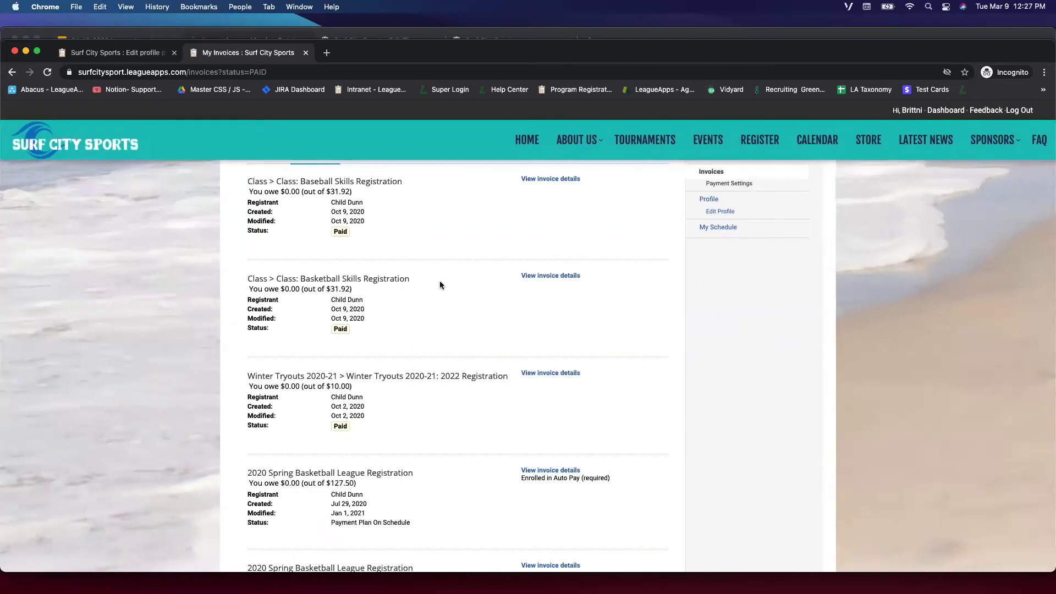
pyautogui.scroll(4, 440, 285)
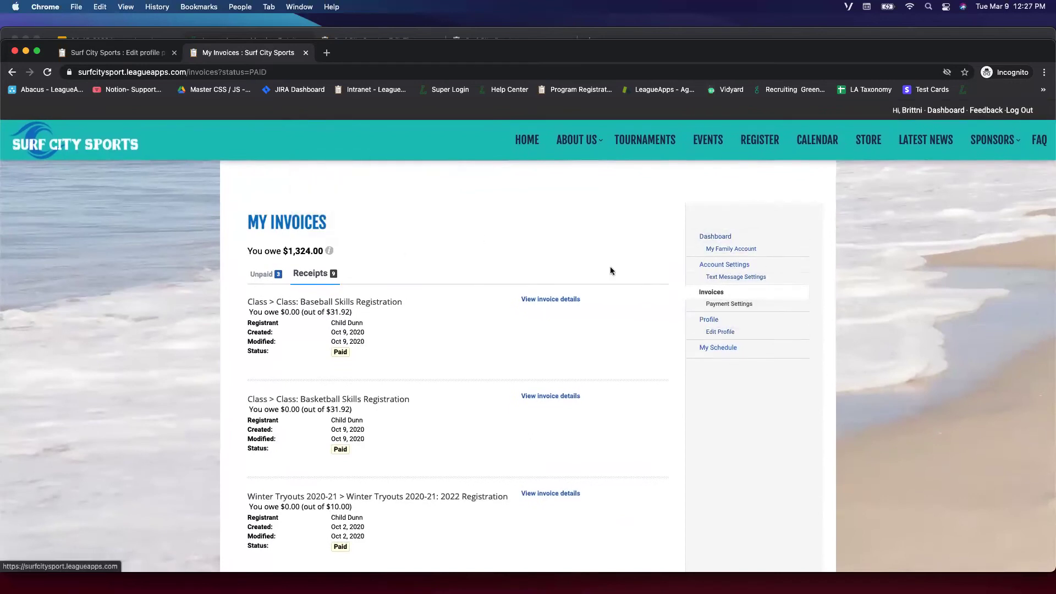
pyautogui.click(291, 36)
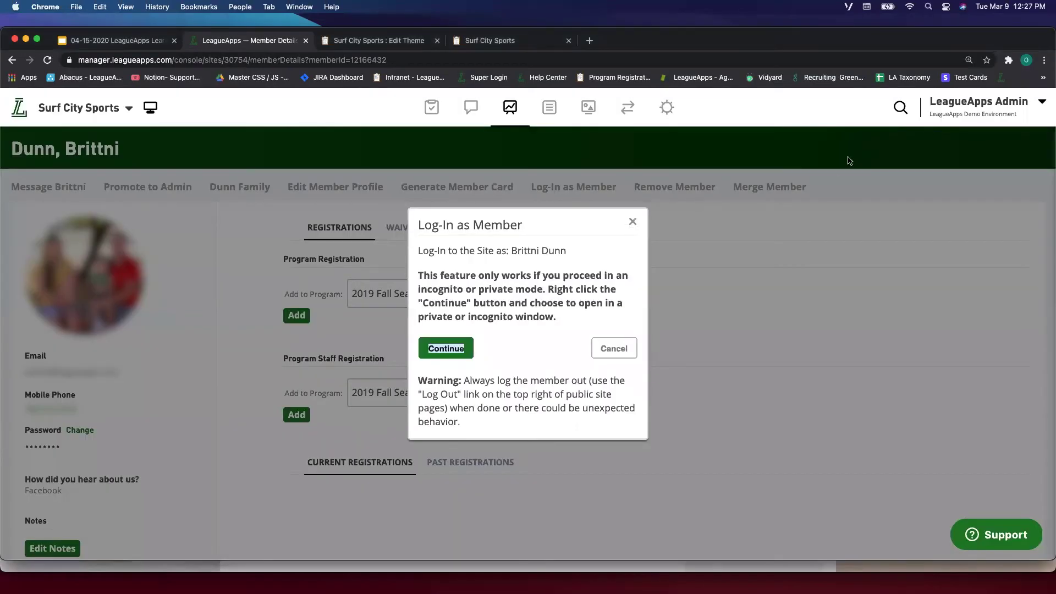
# Close the log-in dialog and open a member's profile found via the header name search.
pyautogui.click(850, 160)
pyautogui.click(900, 107)
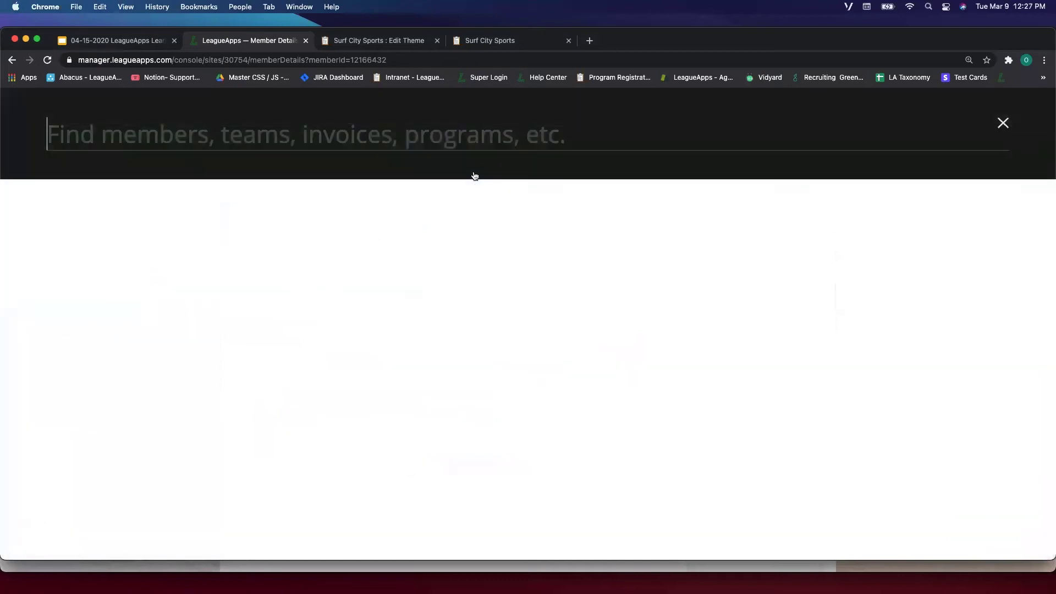
pyautogui.write('M')
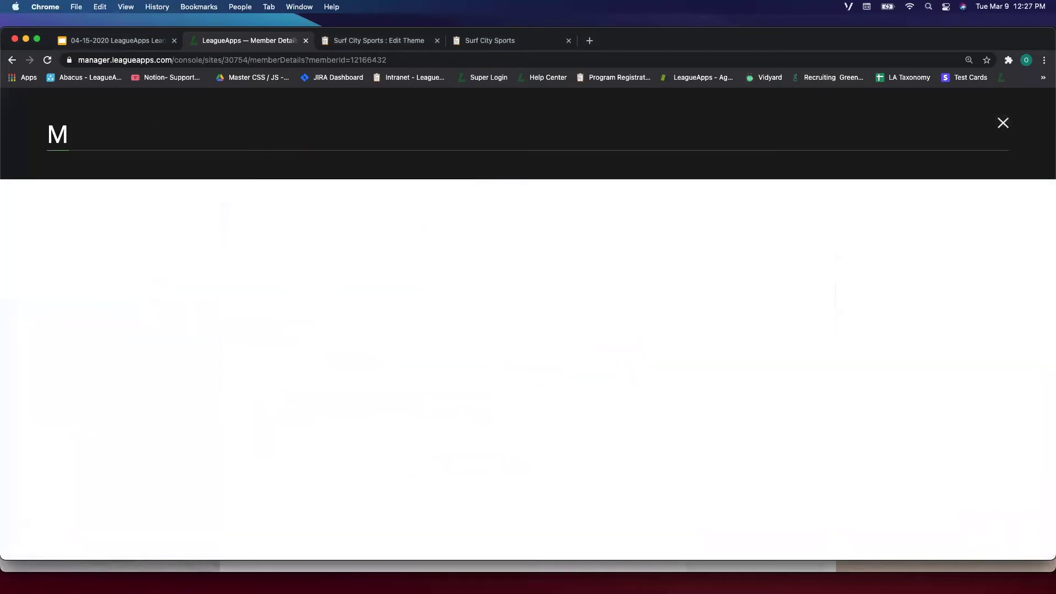
pyautogui.press('BackSpace')
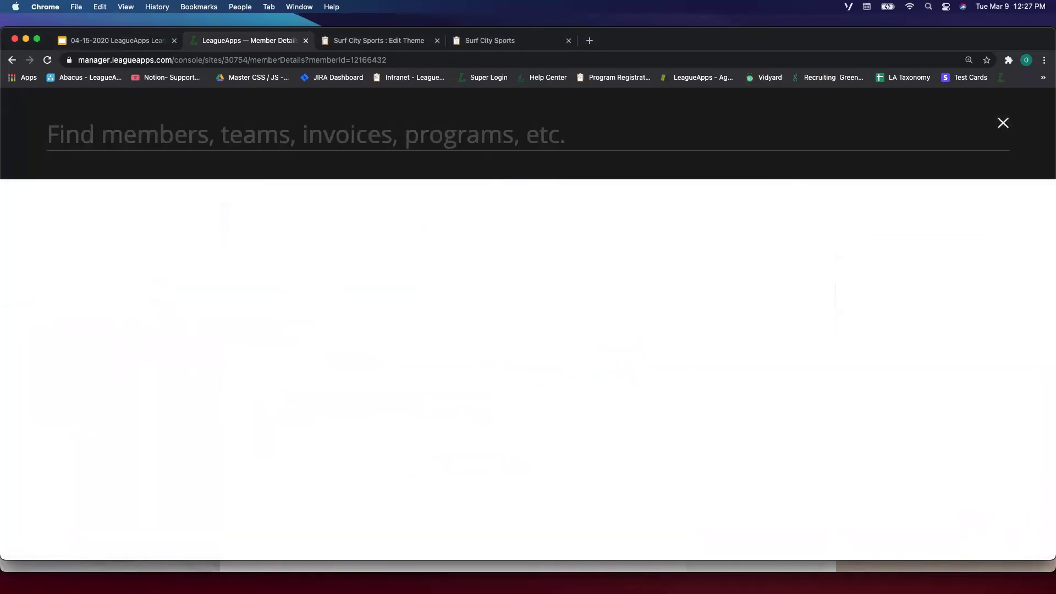
pyautogui.write('Brit')
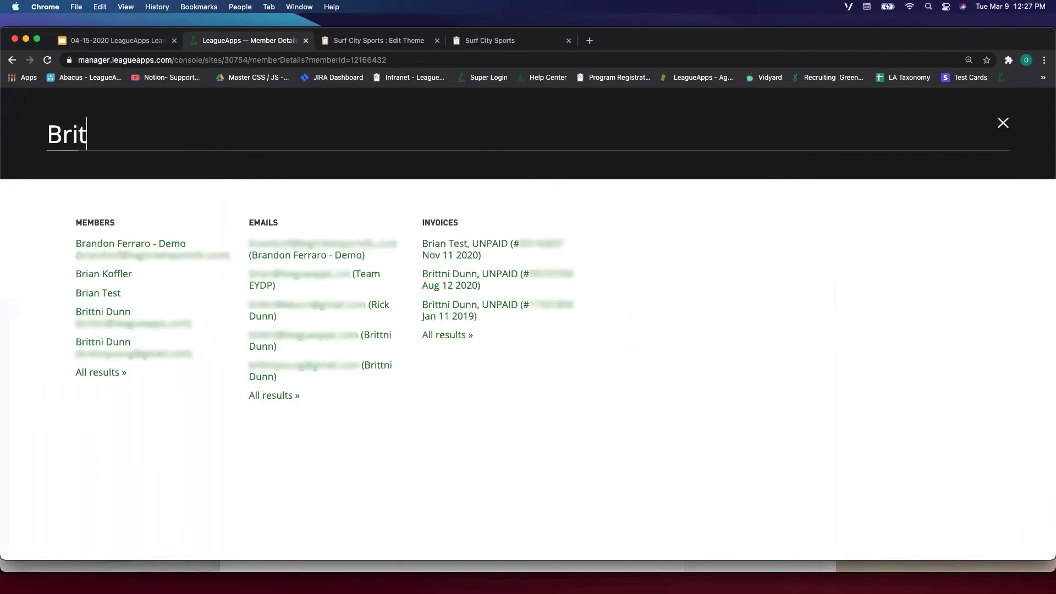
pyautogui.click(150, 249)
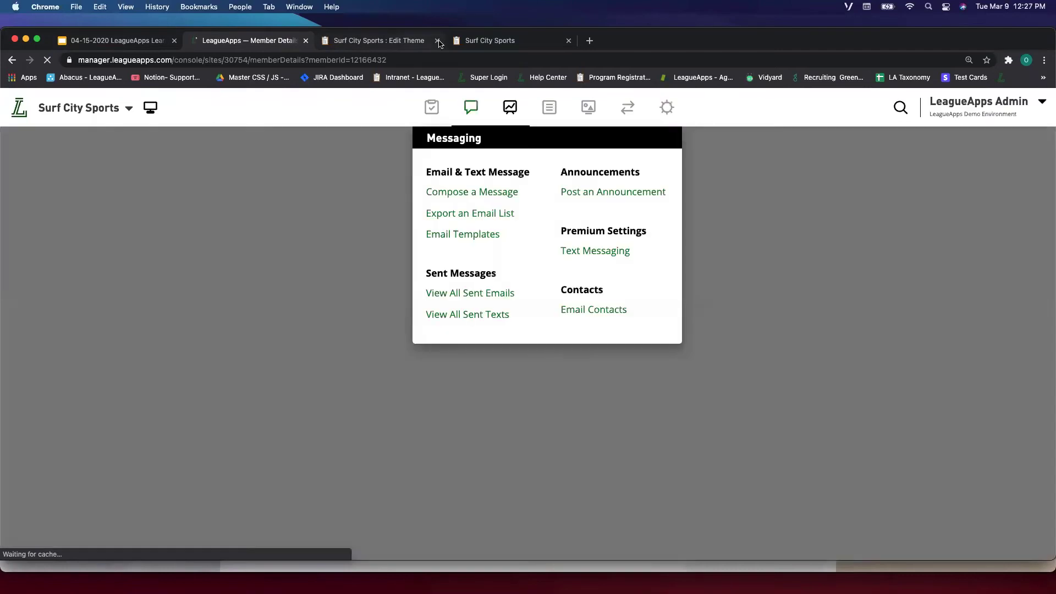
# Close the Surf City Sports tabs and open another searched member's profile in a background tab.
pyautogui.click(438, 41)
pyautogui.click(438, 41)
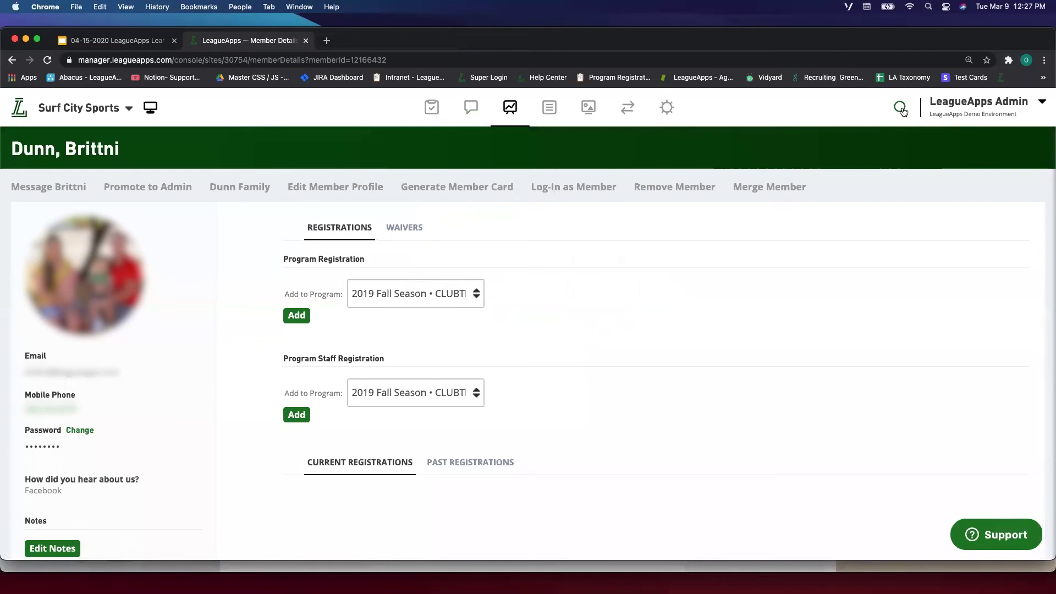
pyautogui.click(903, 110)
pyautogui.write('rick')
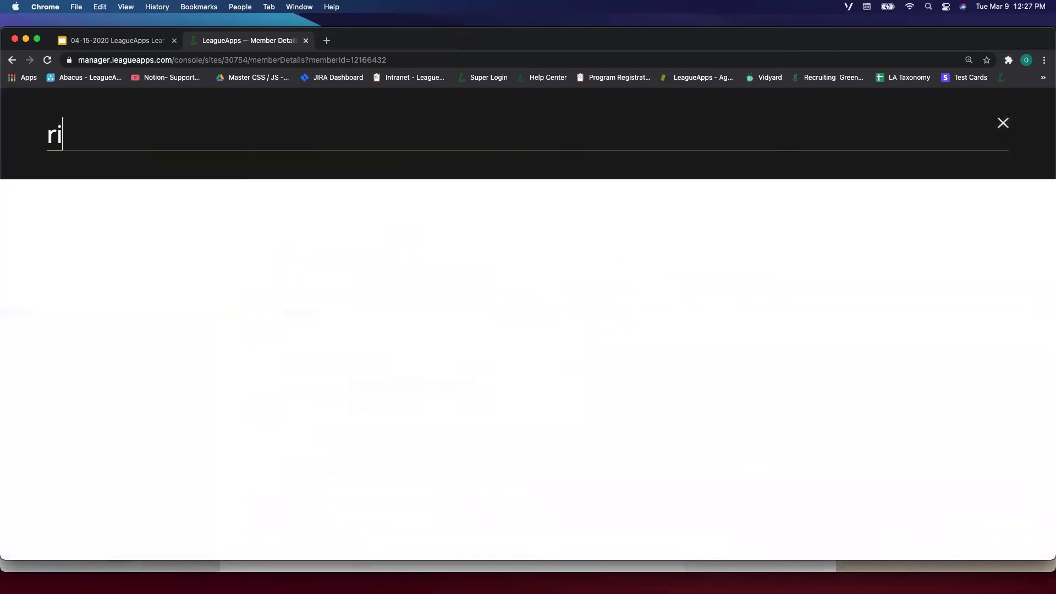
pyautogui.keyDown('super'); pyautogui.click(88, 243); pyautogui.keyUp('super')
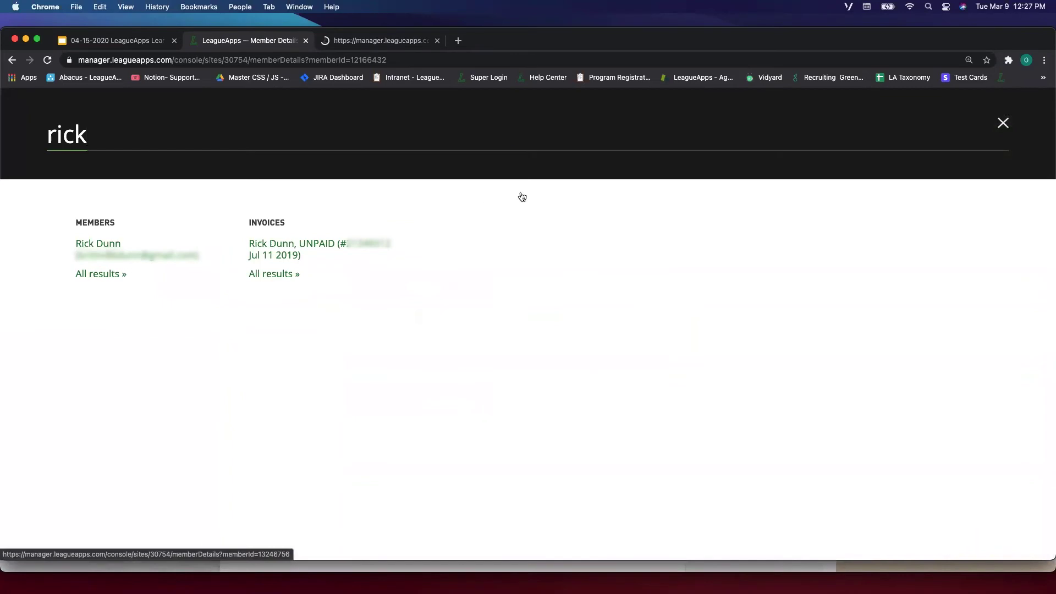
pyautogui.click(1003, 123)
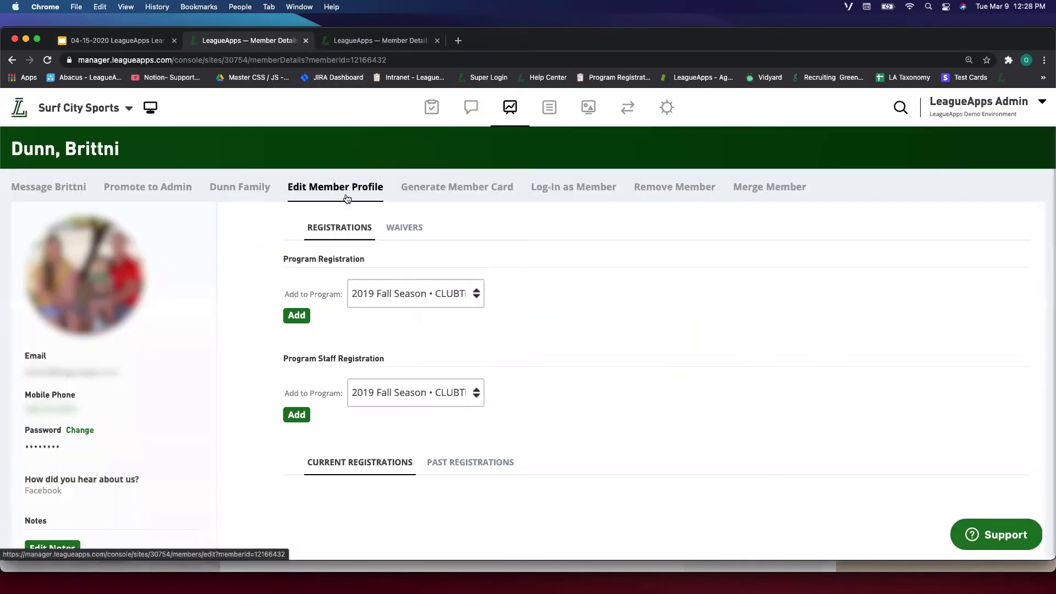
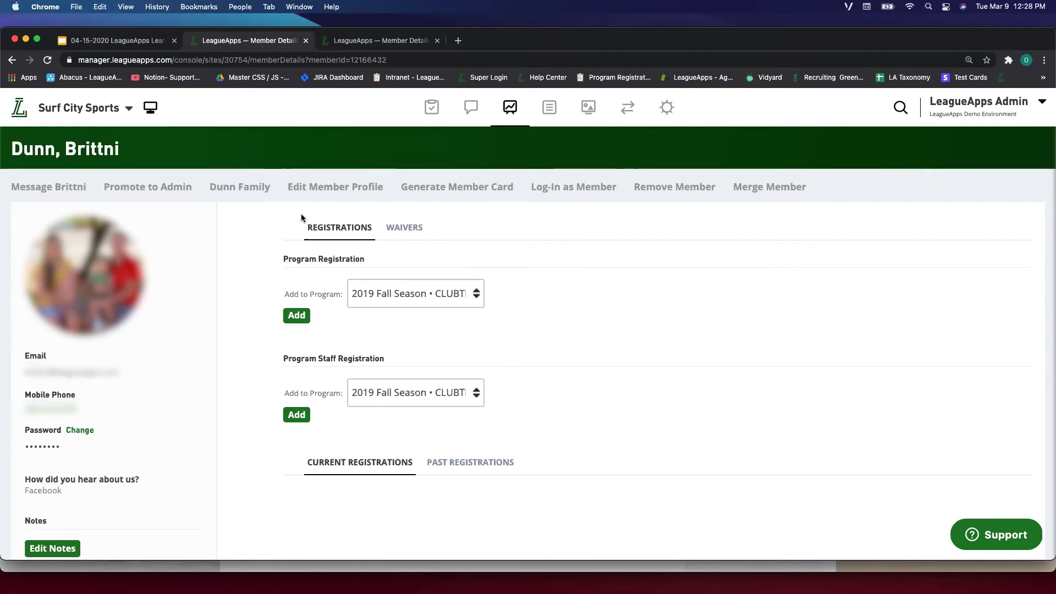
# Open the family account from each duplicate member's profile in separate tabs.
pyautogui.click(254, 193)
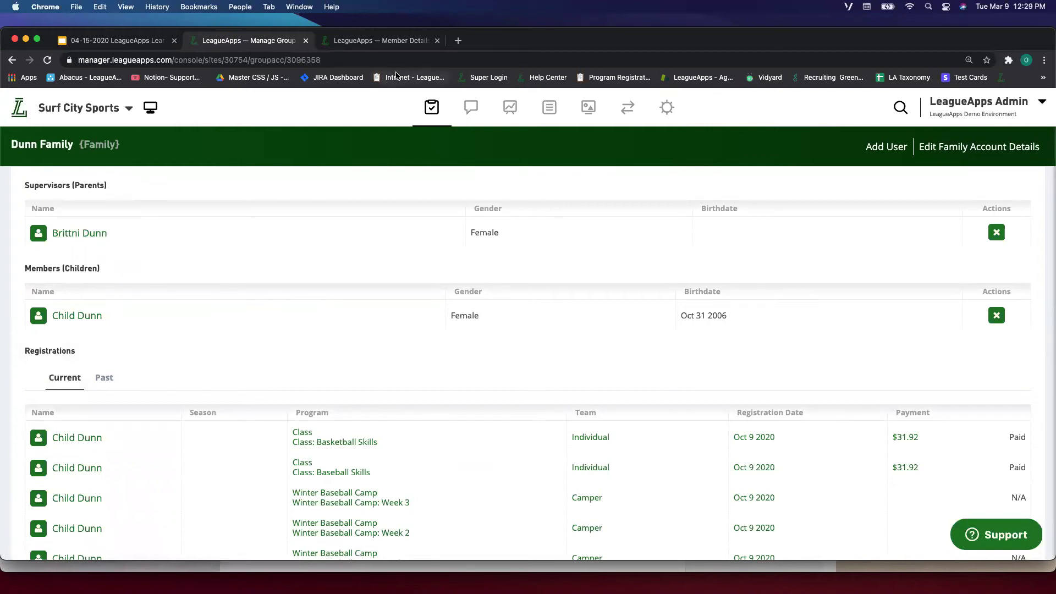
pyautogui.click(380, 40)
pyautogui.moveTo(510, 108)
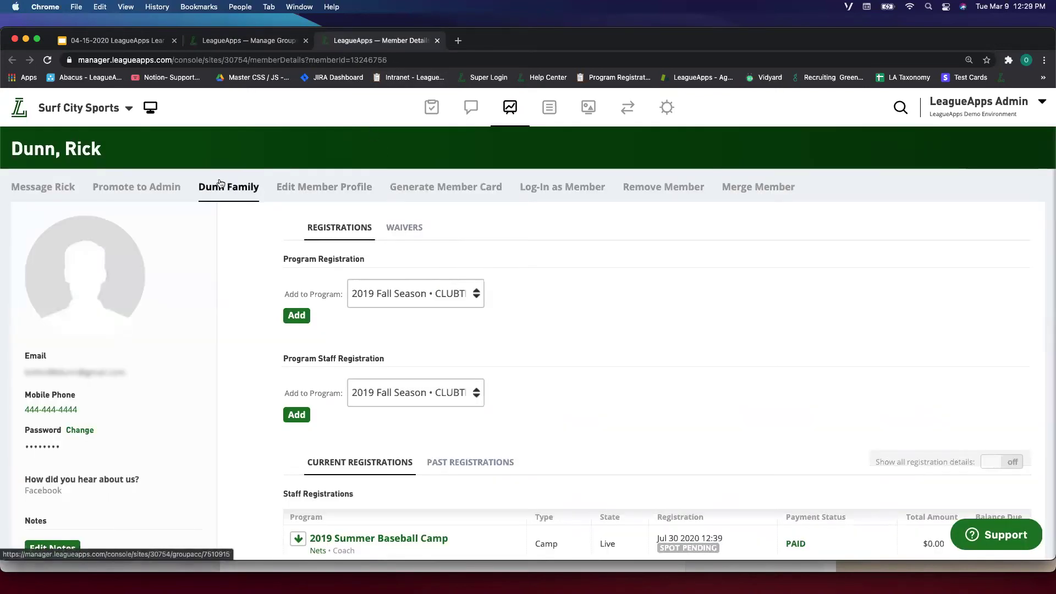
pyautogui.click(229, 187)
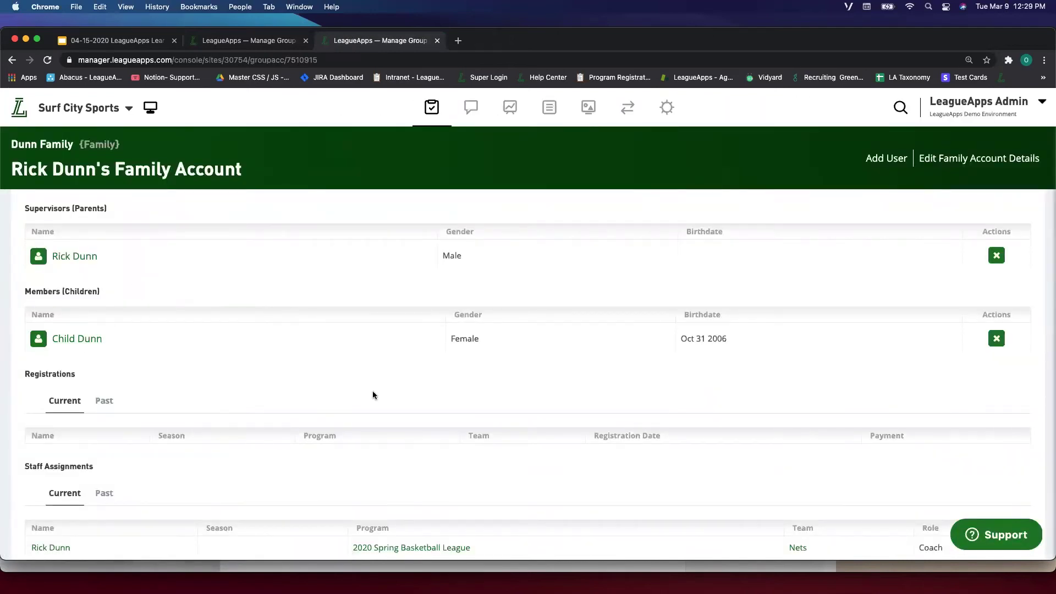
# Compare the child's name, gender and birthdate across both family accounts, ending on the one with registrations.
pyautogui.click(722, 349)
pyautogui.moveTo(737, 337); pyautogui.dragTo(658, 325)
pyautogui.click(658, 325)
pyautogui.moveTo(731, 342); pyautogui.dragTo(421, 323)
pyautogui.click(427, 324)
pyautogui.click(280, 43)
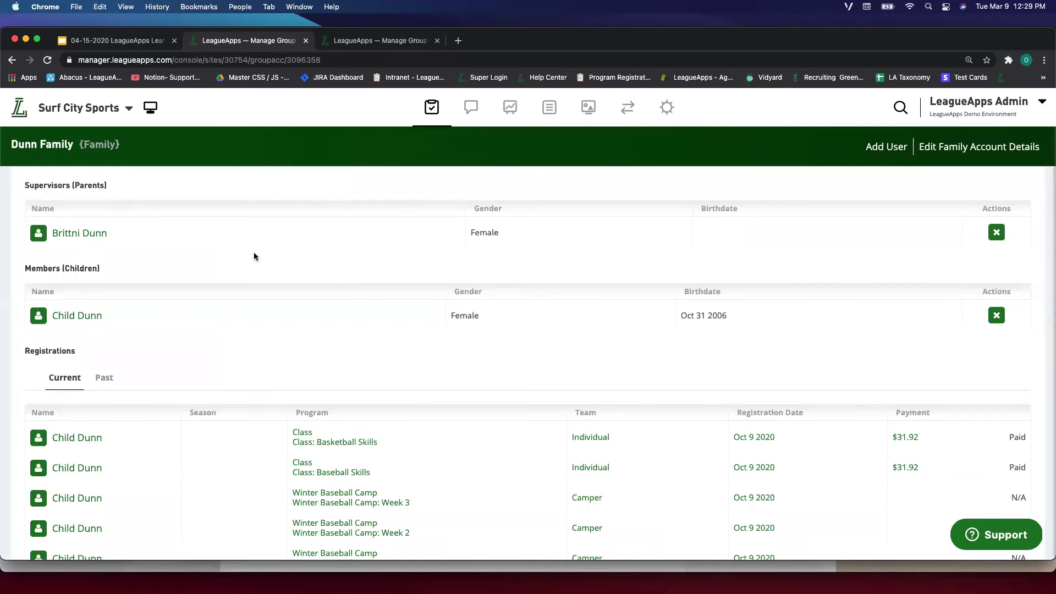
pyautogui.click(357, 49)
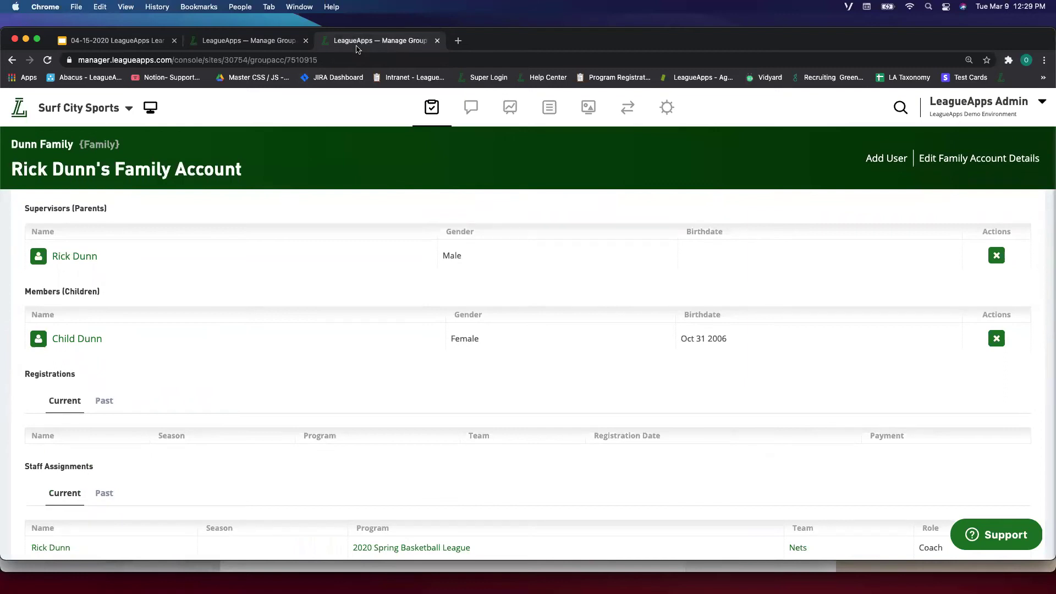
pyautogui.click(290, 47)
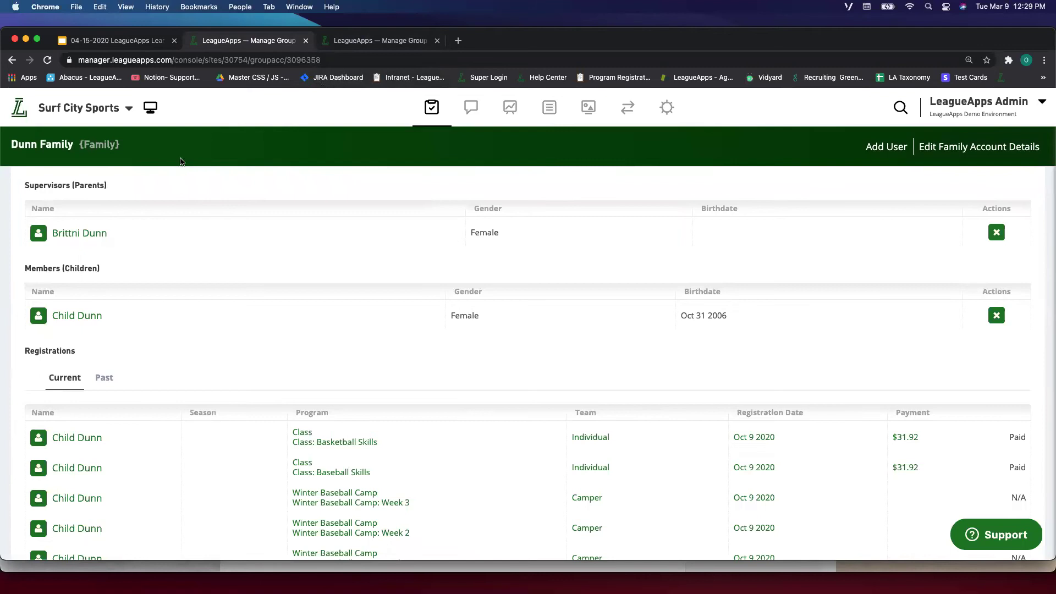
pyautogui.scroll(-3, 246, 435)
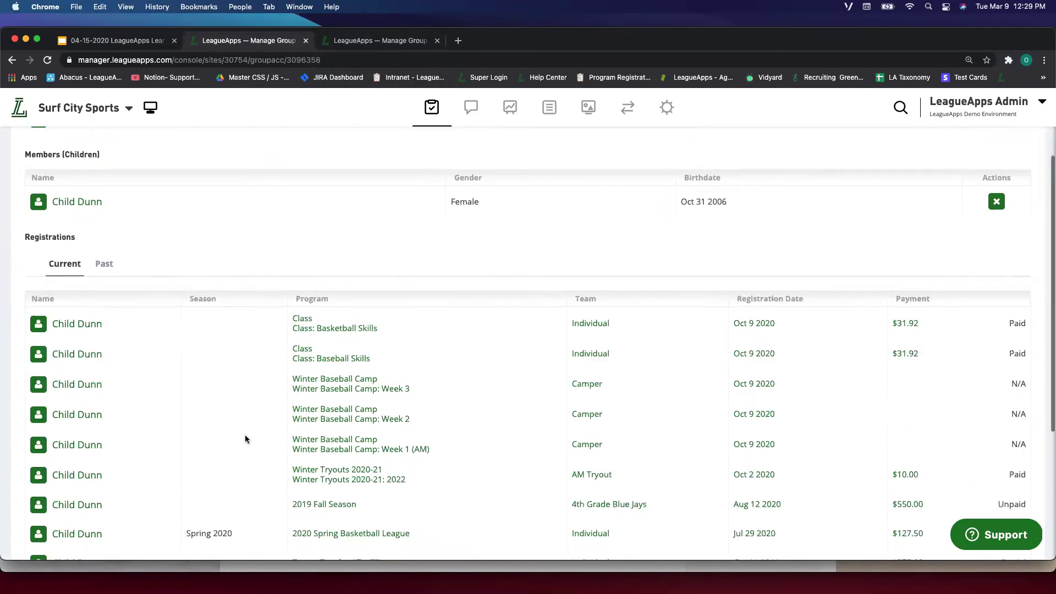
pyautogui.scroll(-2, 275, 361)
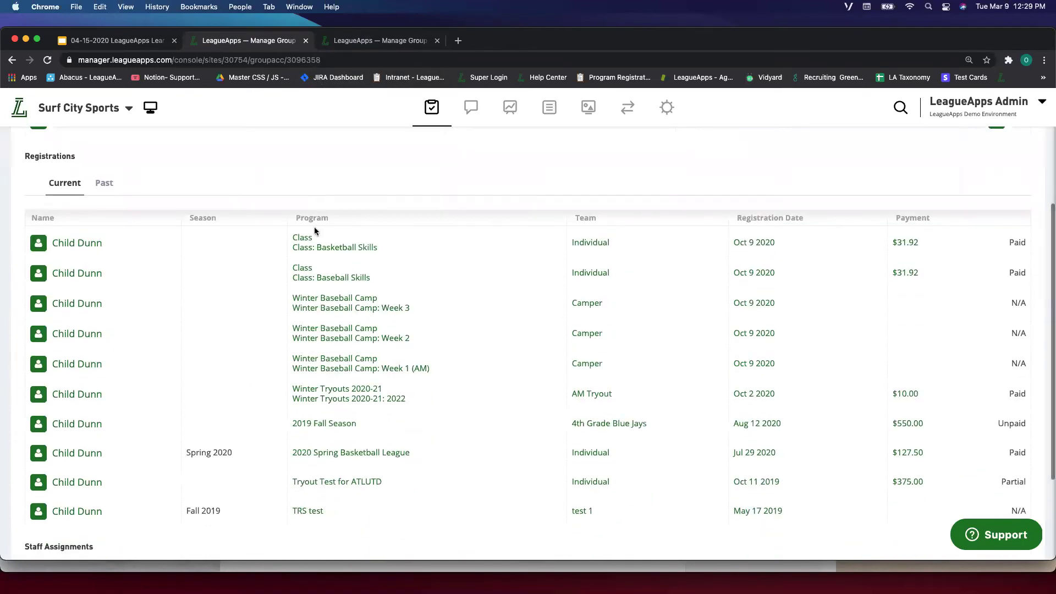
pyautogui.scroll(4, 249, 280)
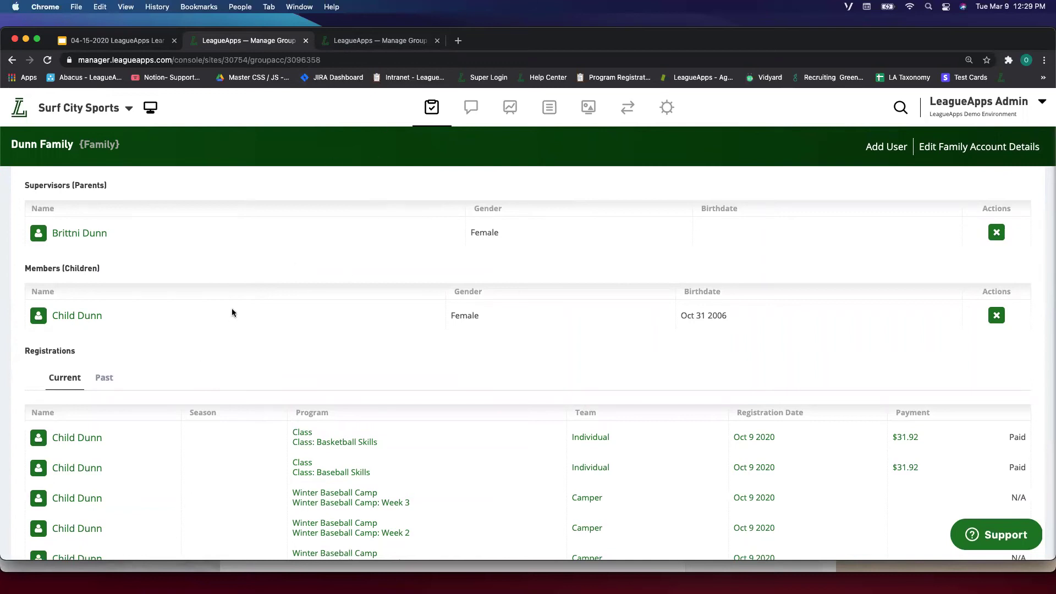
# Switch to the duplicate family account and review its members.
pyautogui.click(366, 41)
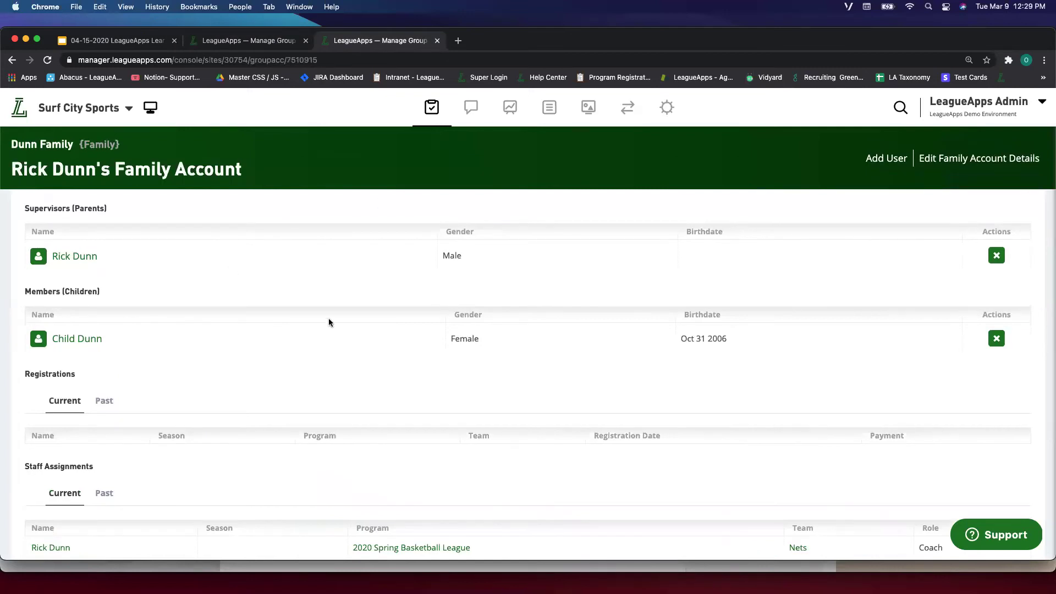
pyautogui.moveTo(5, 174); pyautogui.dragTo(121, 171)
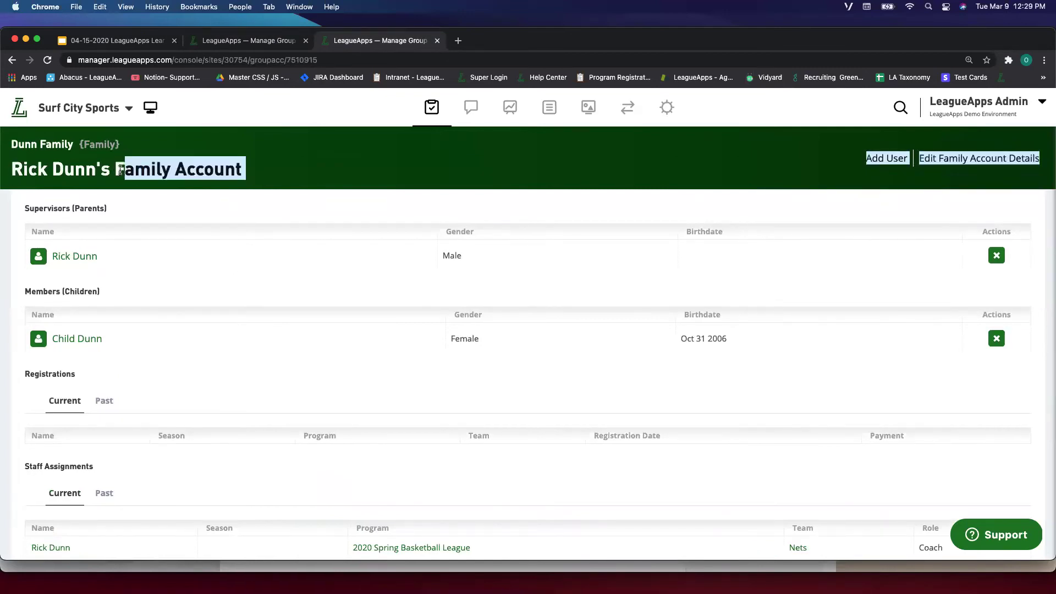
pyautogui.click(121, 171)
pyautogui.scroll(-2, 845, 366)
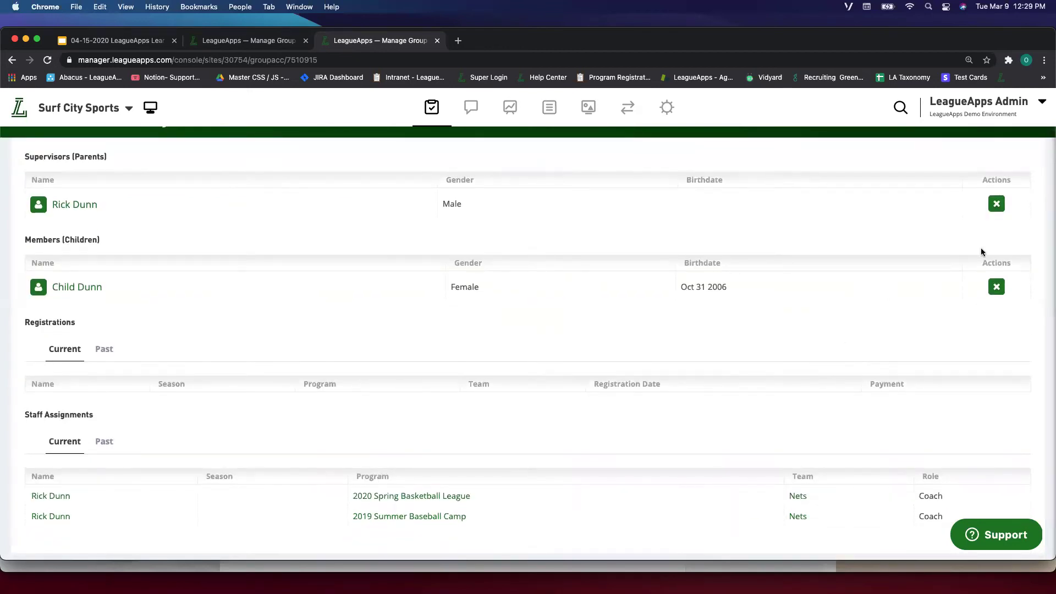
pyautogui.scroll(1, 1007, 235)
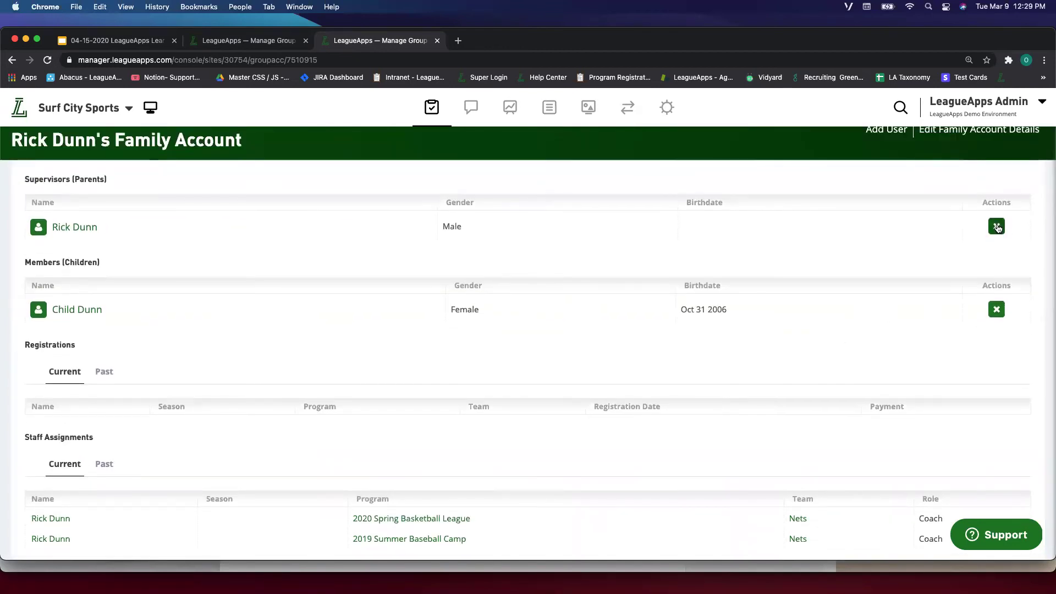
pyautogui.scroll(1, 997, 225)
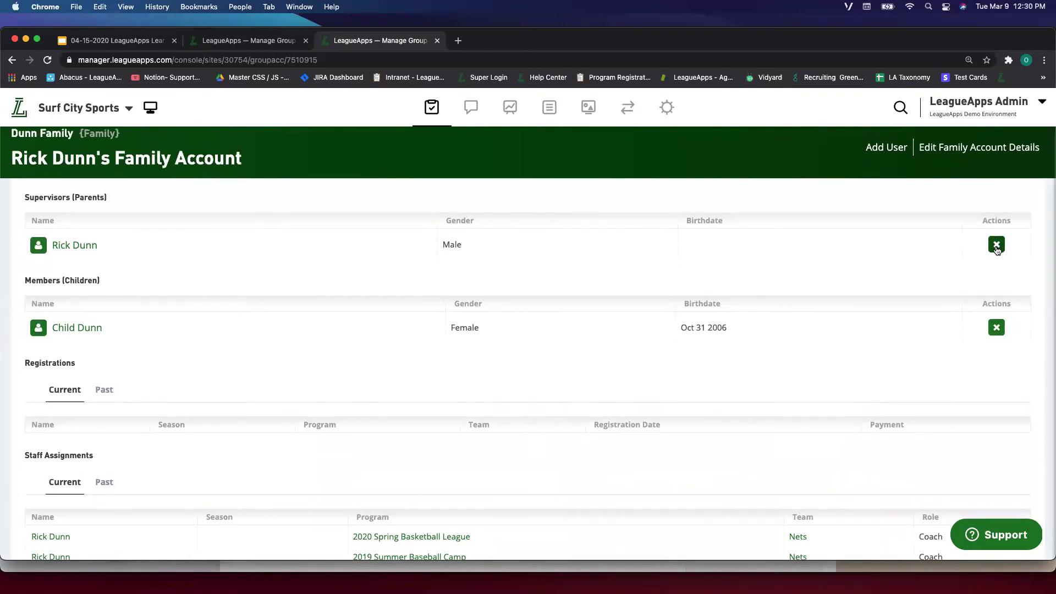
# Remove the male supervisor and the child from the duplicate family account.
pyautogui.click(997, 245)
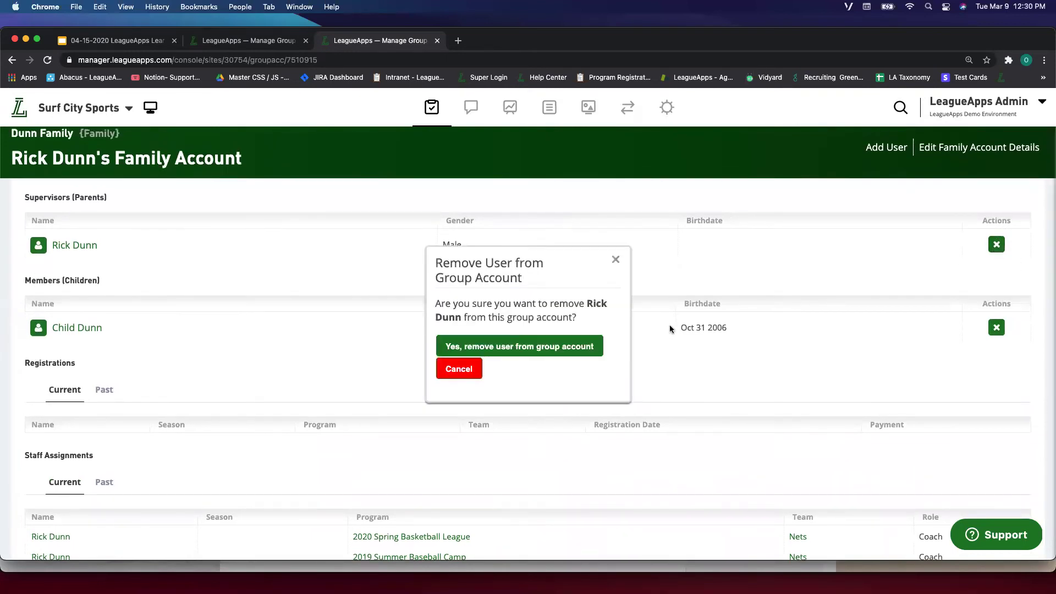
pyautogui.click(545, 348)
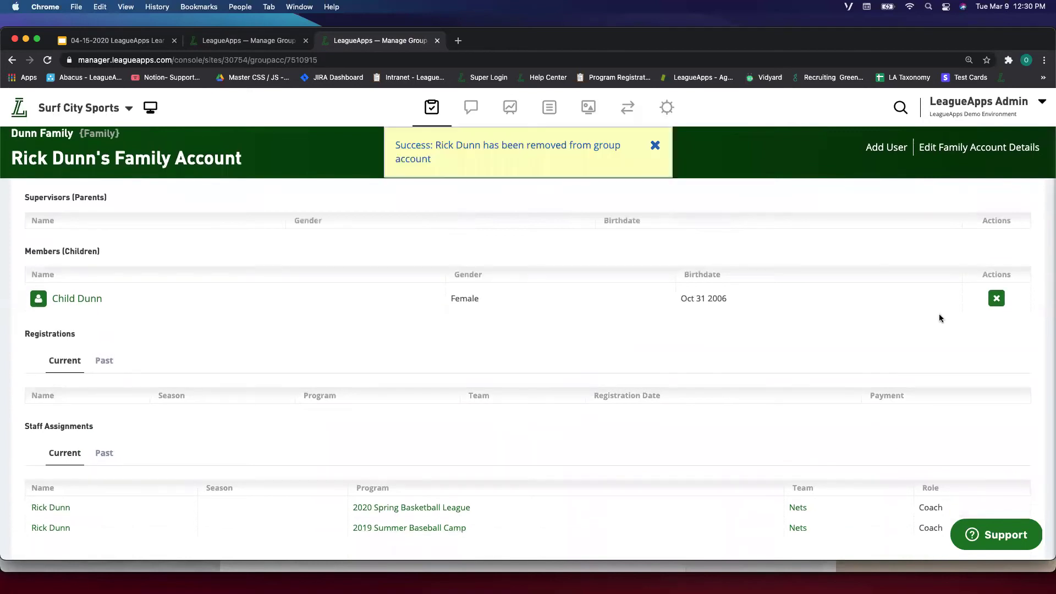
pyautogui.click(997, 299)
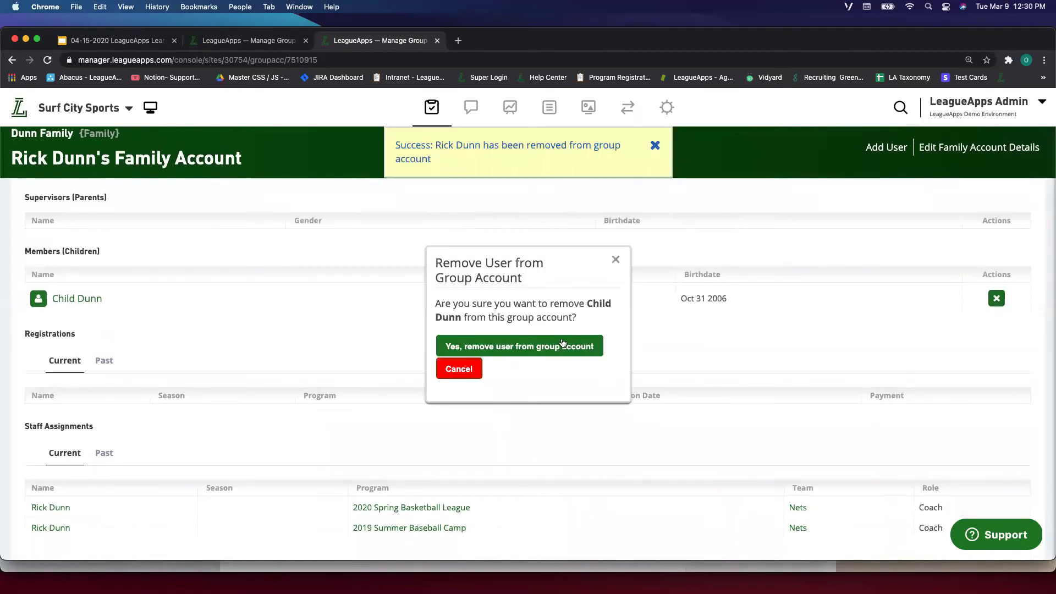
pyautogui.click(563, 345)
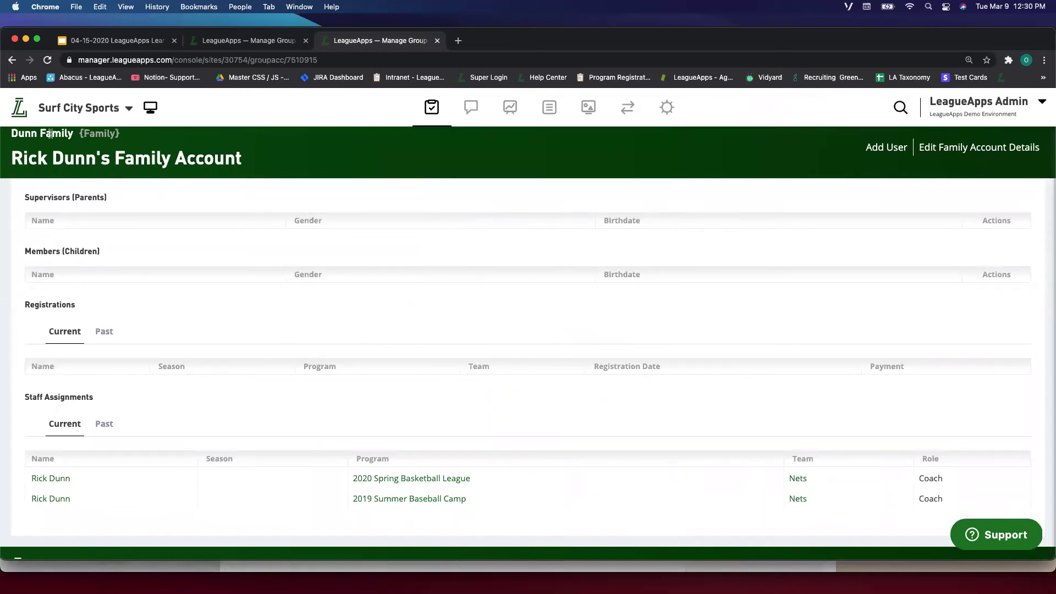
# Check the removed supervisor's profile, confirm the duplicate account is empty, and return to the remaining account.
pyautogui.click(32, 142)
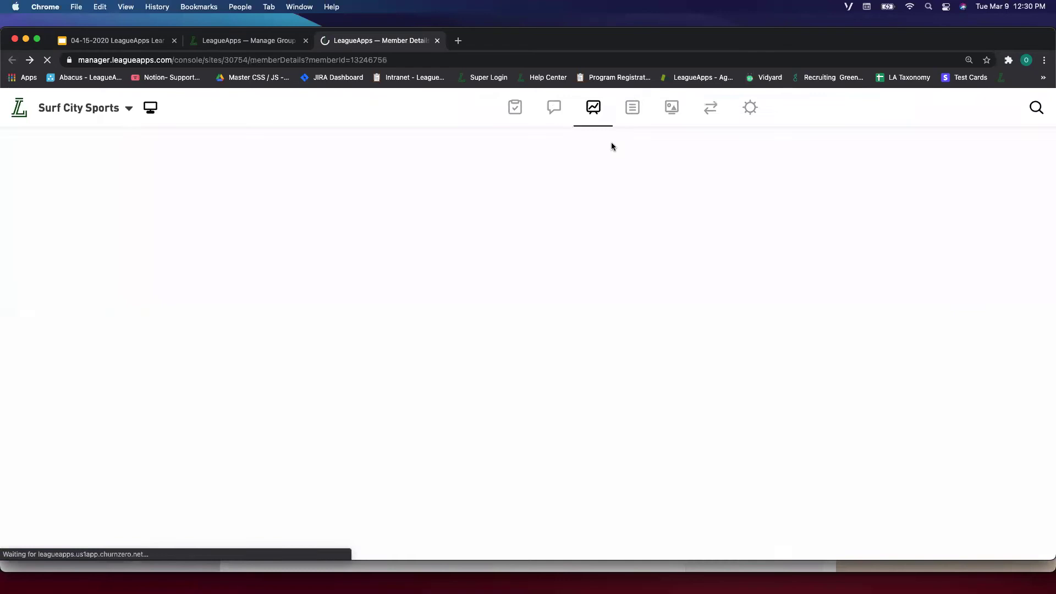
pyautogui.click(901, 107)
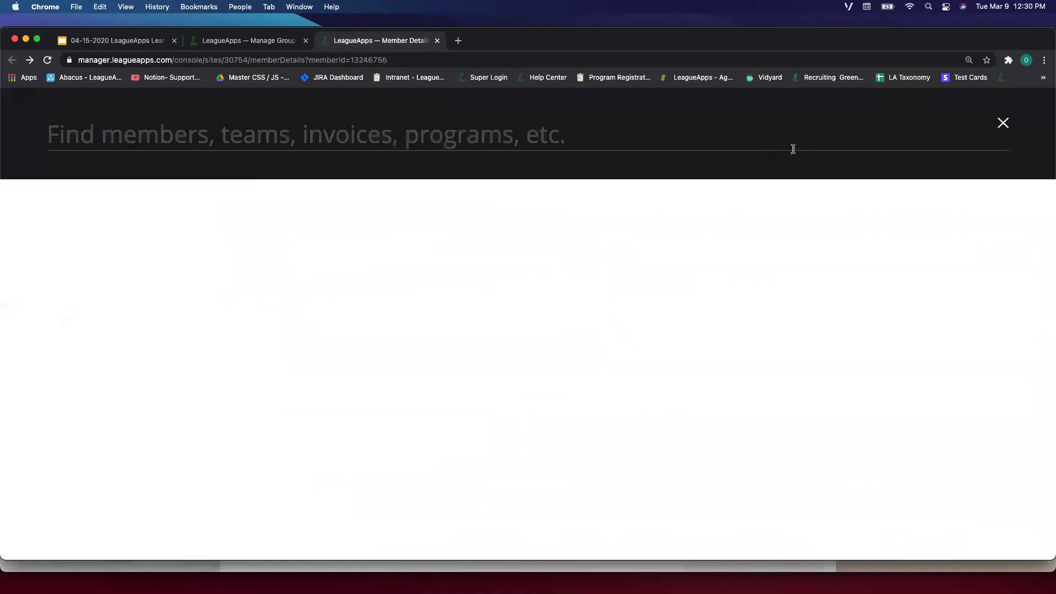
pyautogui.click(1005, 125)
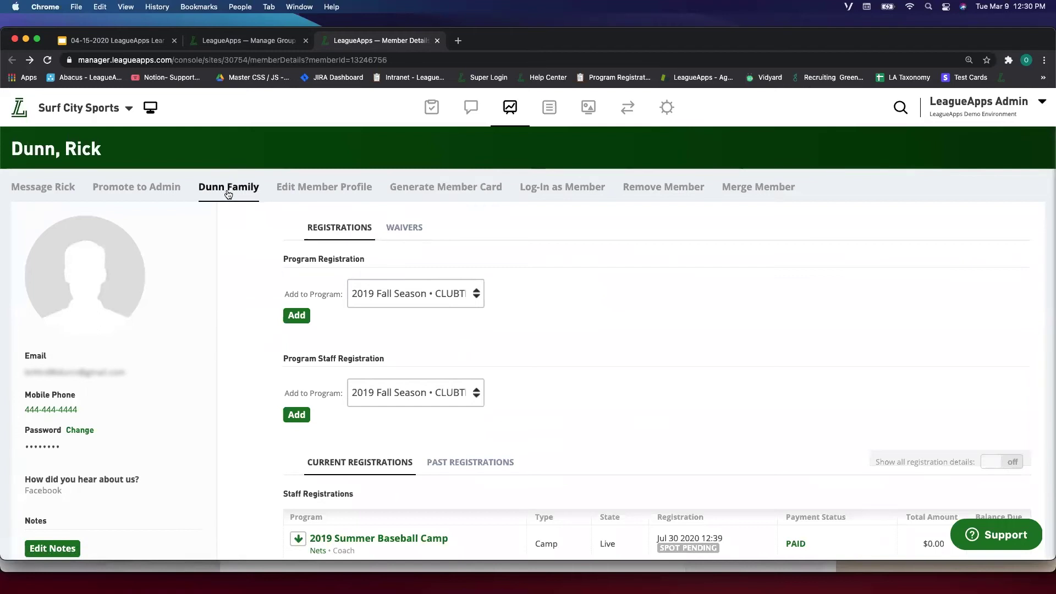
pyautogui.click(249, 197)
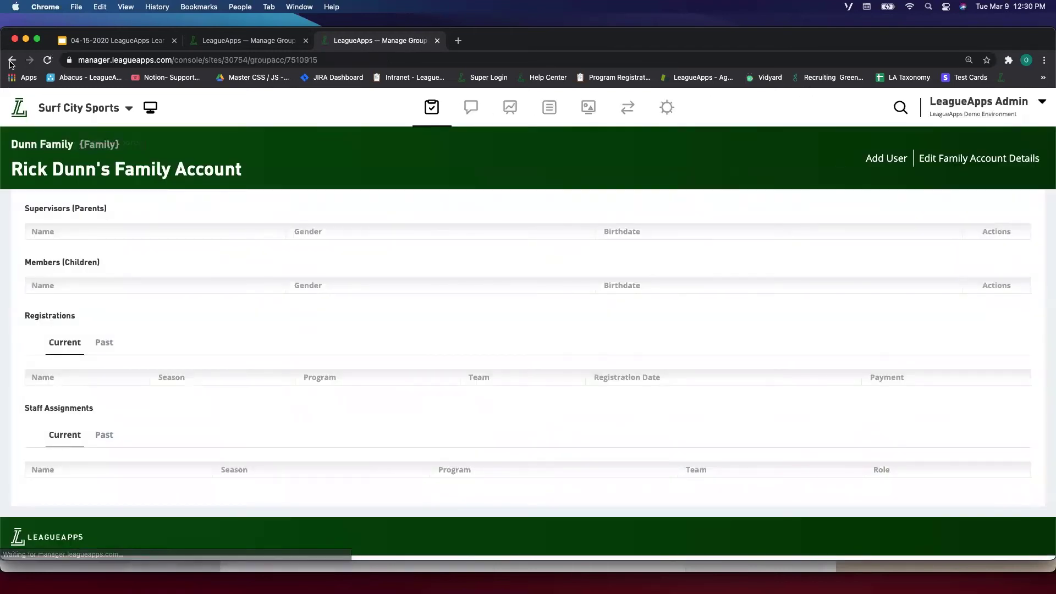
pyautogui.click(269, 40)
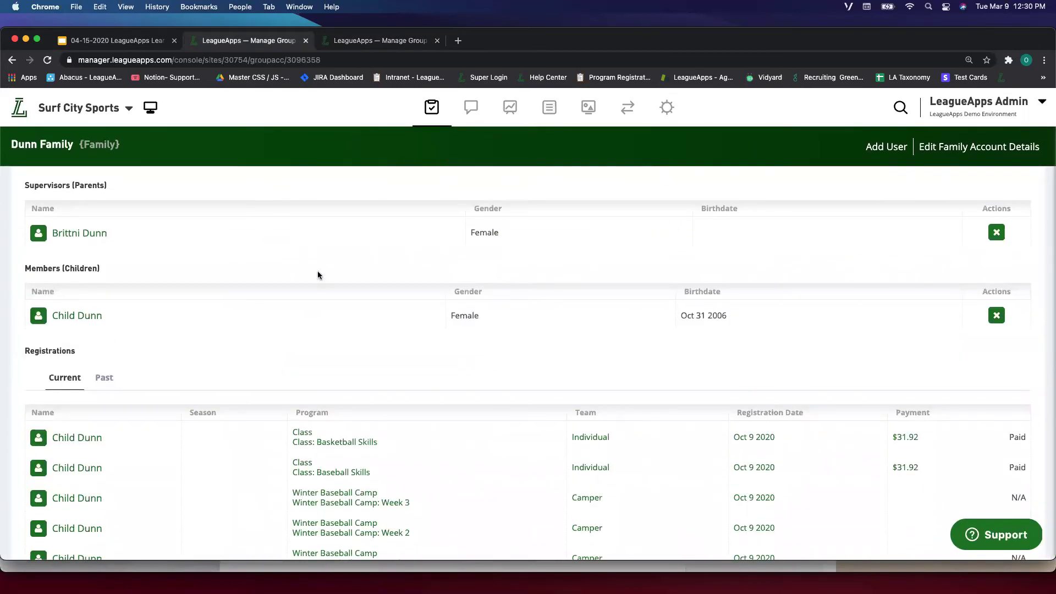
pyautogui.click(957, 148)
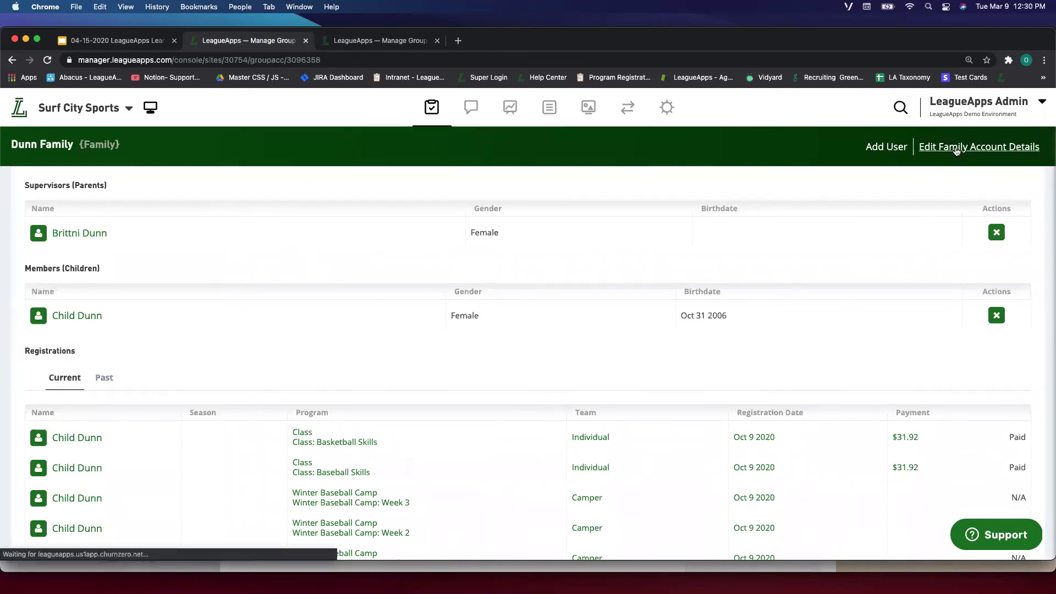
# Start adding an existing user to the family account as Supervisor (Parent).
pyautogui.click(12, 59)
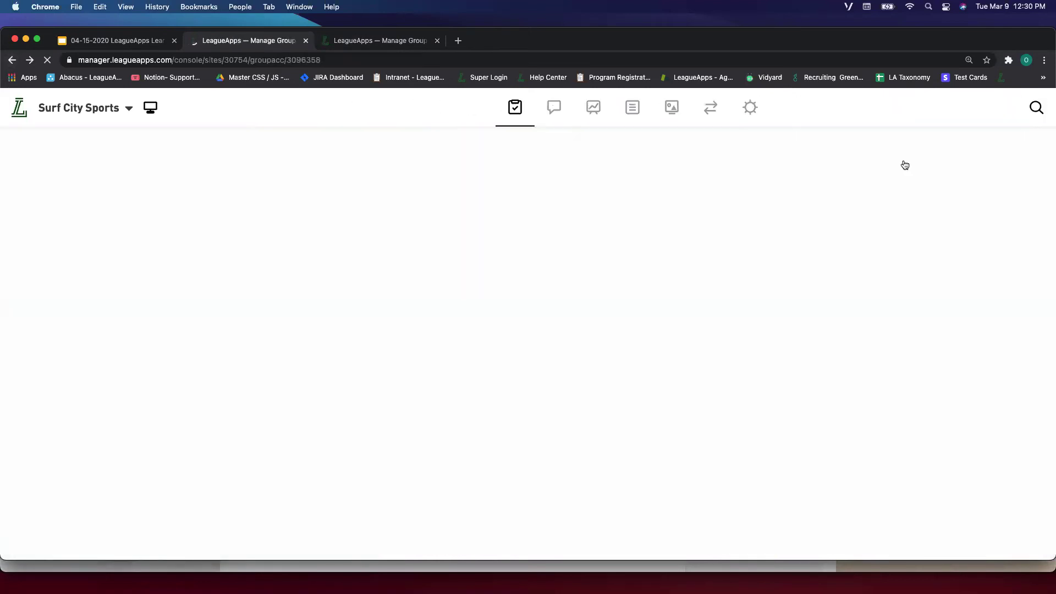
pyautogui.click(887, 148)
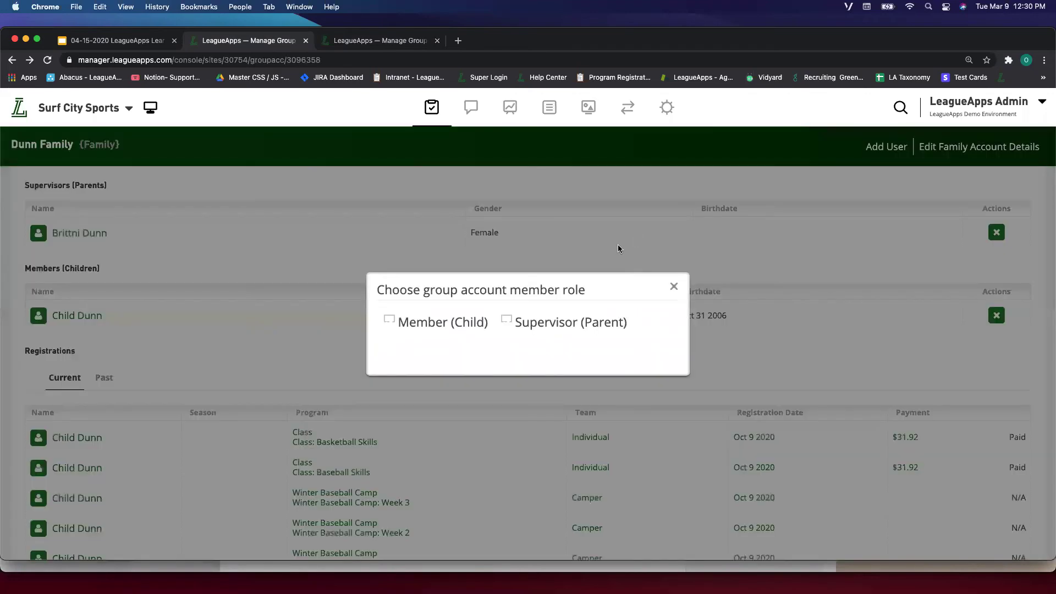
pyautogui.click(519, 324)
pyautogui.scroll(-1, 519, 325)
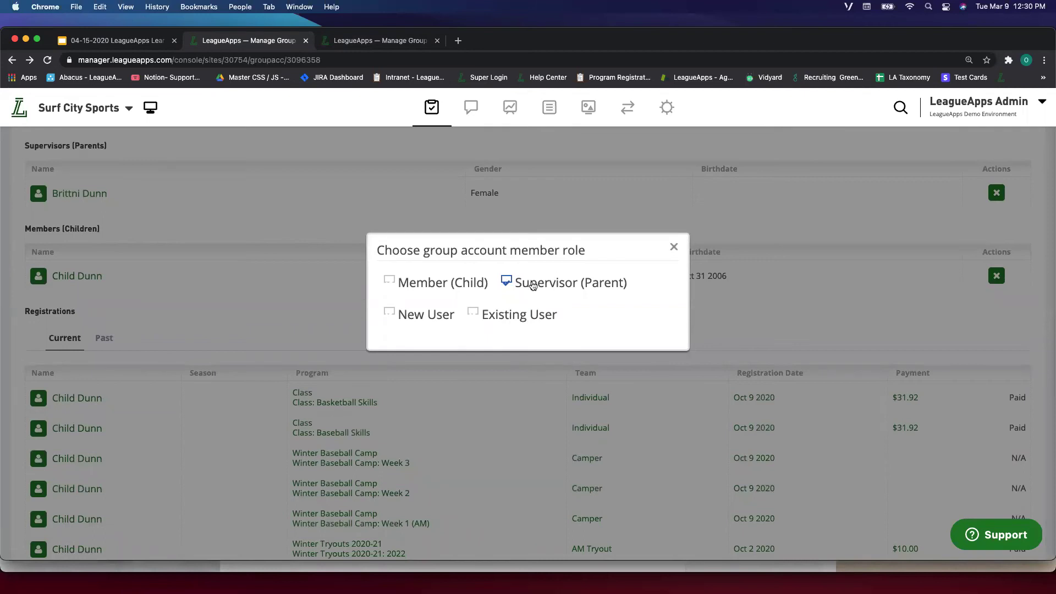
pyautogui.click(487, 317)
# Search existing users by the father's first name and add the matching user as supervisor.
pyautogui.click(445, 368)
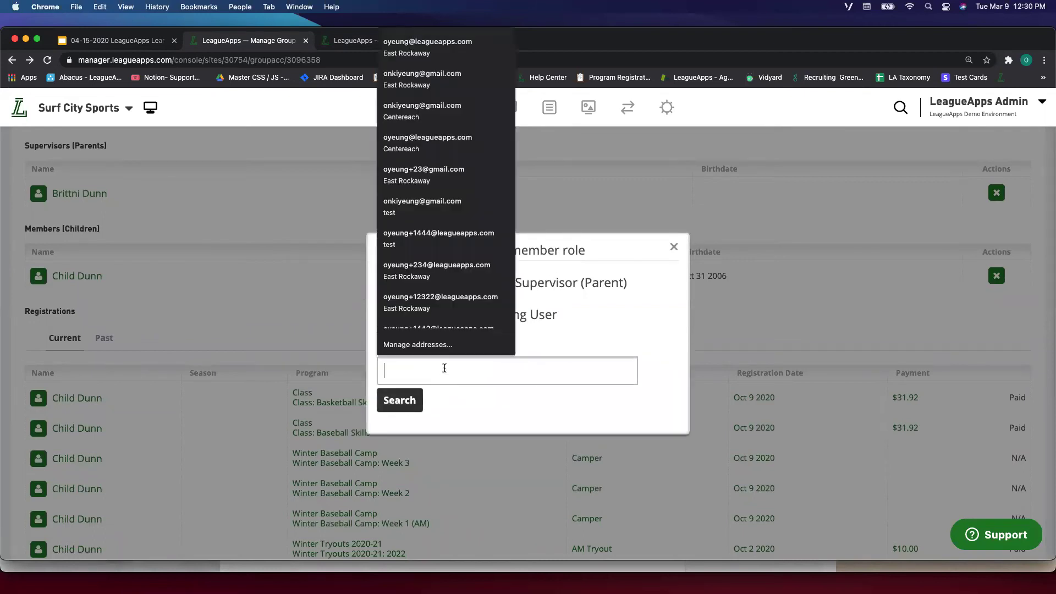
pyautogui.click(408, 395)
pyautogui.scroll(-1, 414, 385)
pyautogui.click(449, 345)
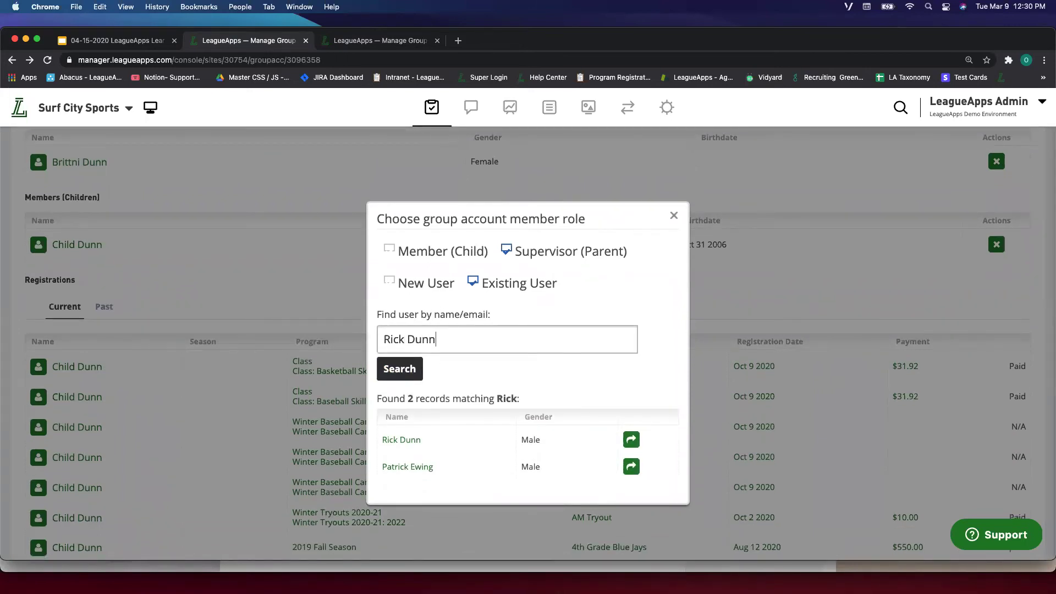
pyautogui.click(383, 365)
pyautogui.click(442, 339)
pyautogui.moveTo(443, 338); pyautogui.dragTo(406, 338)
pyautogui.press('BackSpace')
pyautogui.click(413, 369)
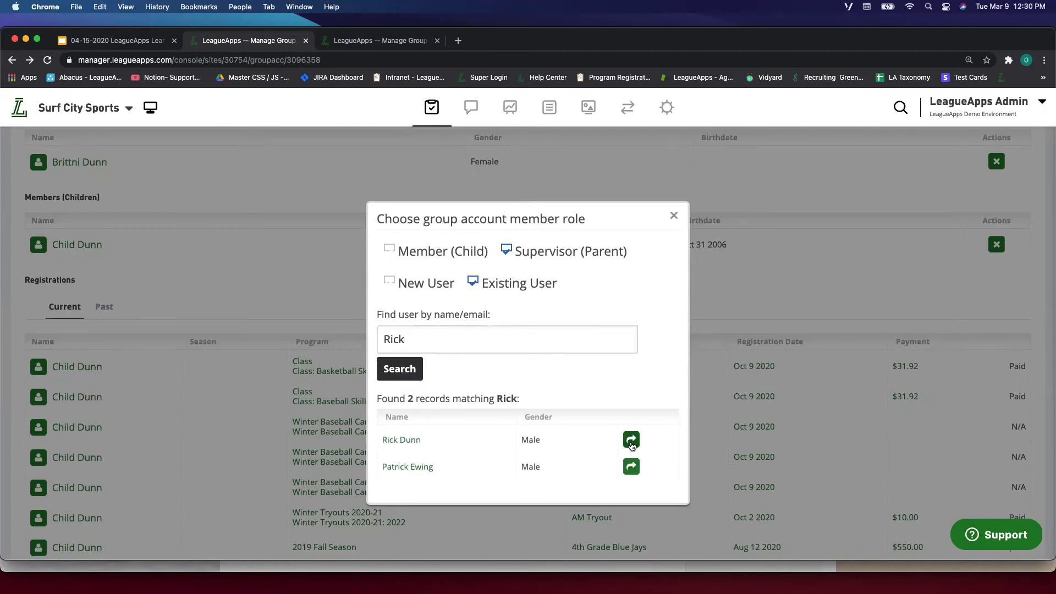
pyautogui.click(632, 440)
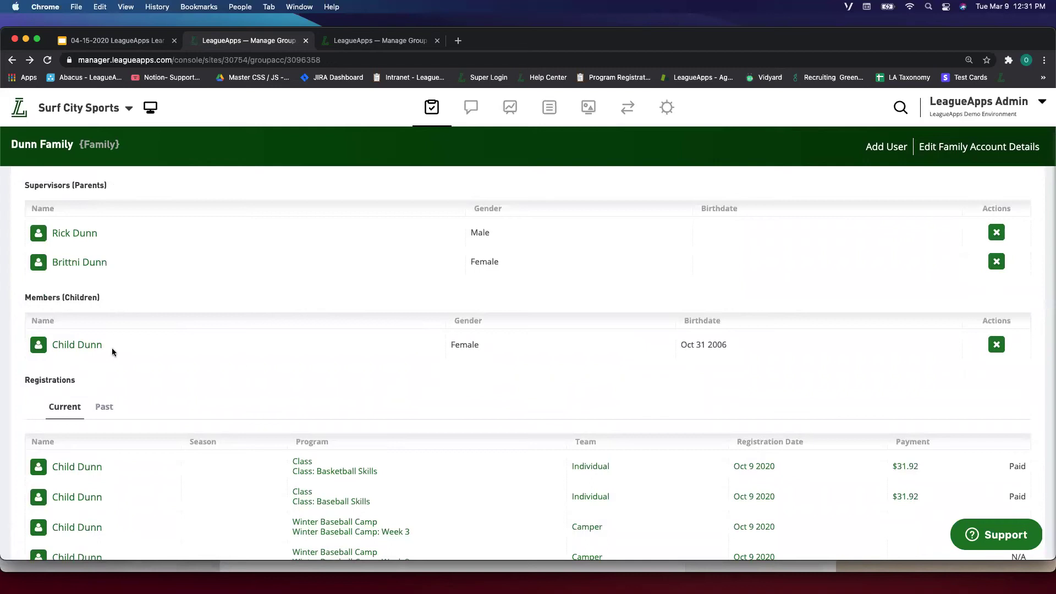
# Search for 'Child', compare the two child member records in separate tabs, then close them.
pyautogui.click(901, 107)
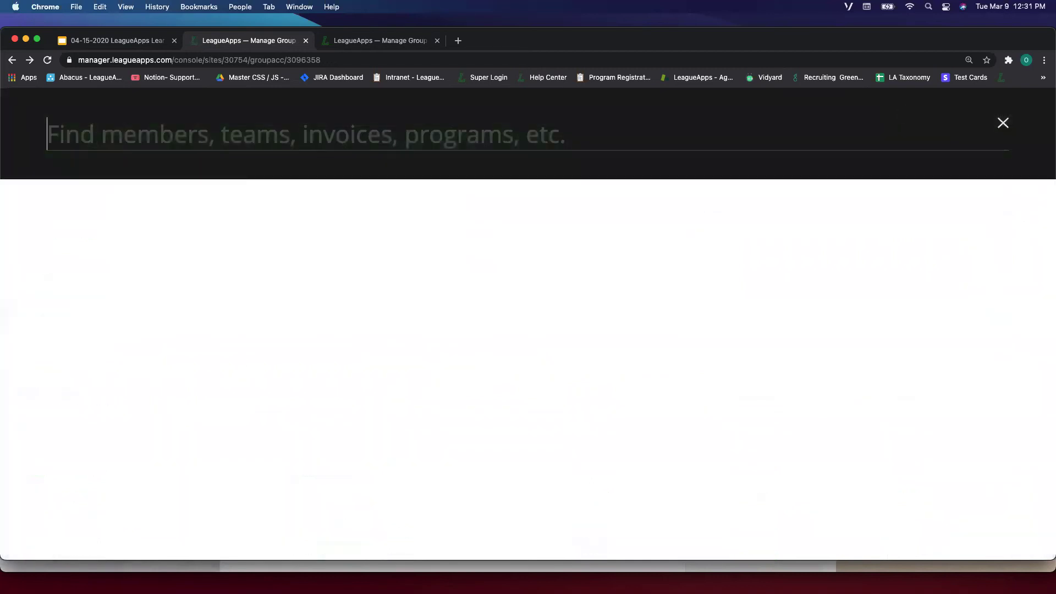
pyautogui.write('Child')
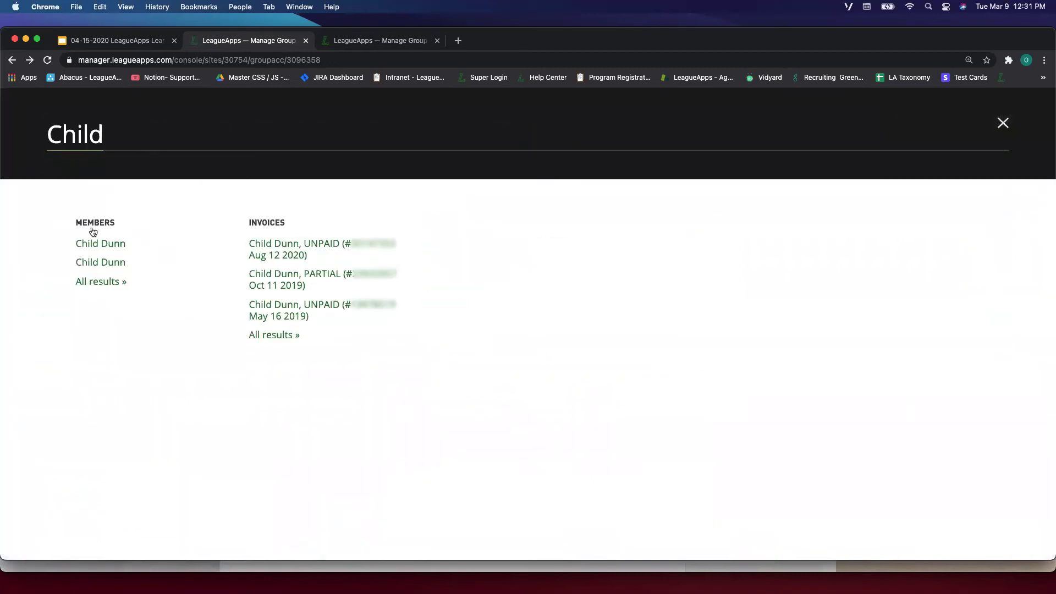
pyautogui.keyDown('super'); pyautogui.click(105, 263); pyautogui.keyUp('super')
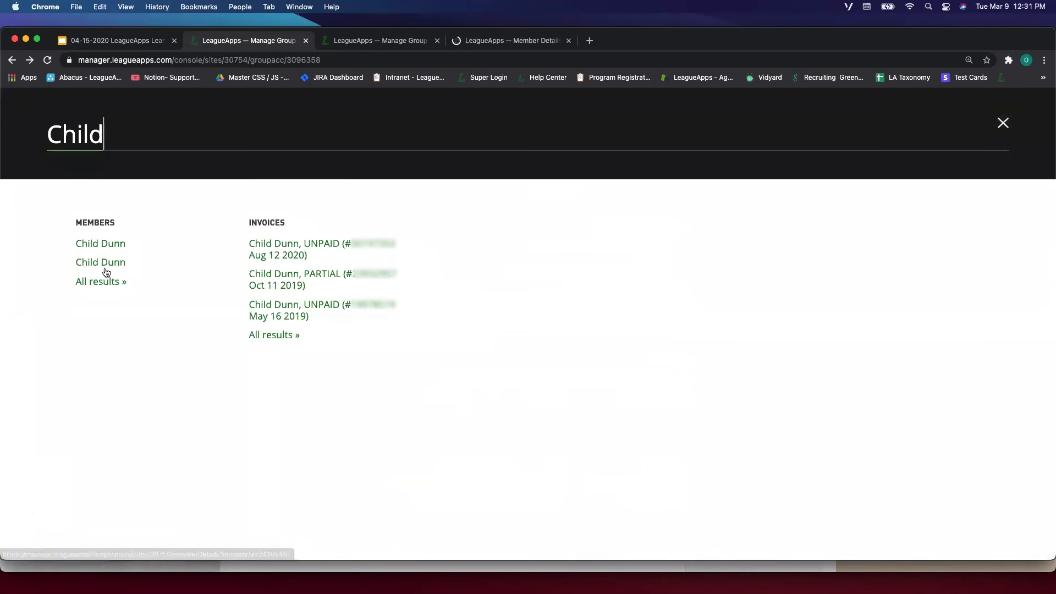
pyautogui.keyDown('super'); pyautogui.click(106, 267); pyautogui.keyUp('super')
pyautogui.click(517, 40)
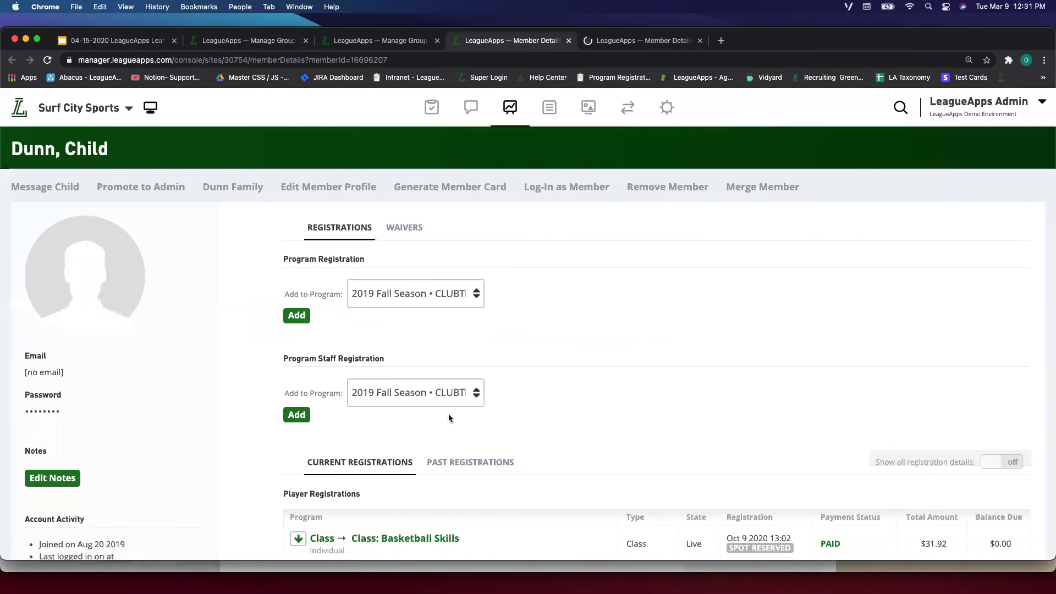
pyautogui.scroll(-3, 448, 414)
pyautogui.scroll(3, 448, 414)
pyautogui.click(569, 41)
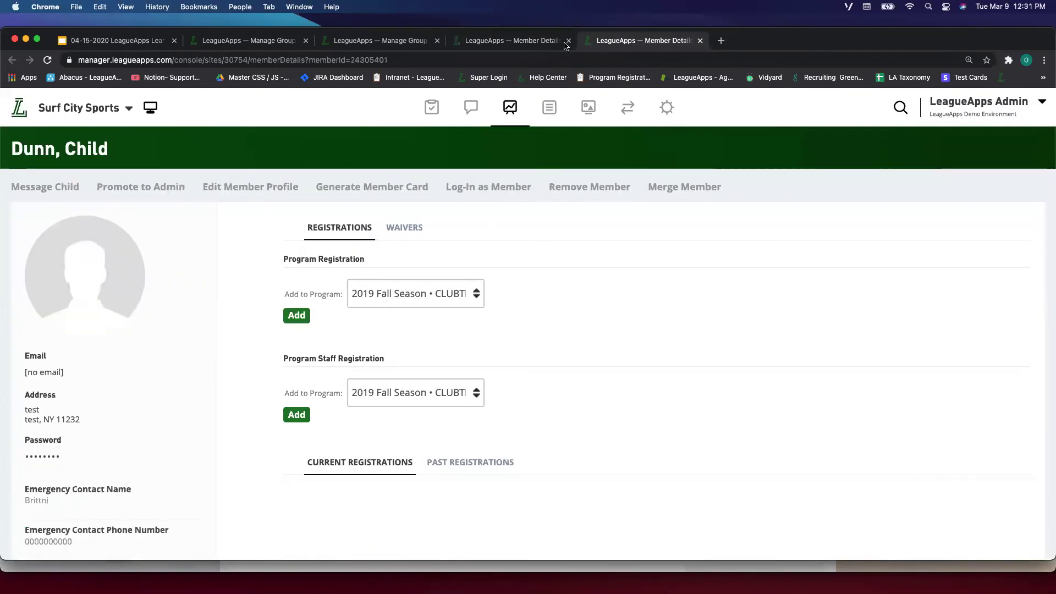
pyautogui.press('super+w')
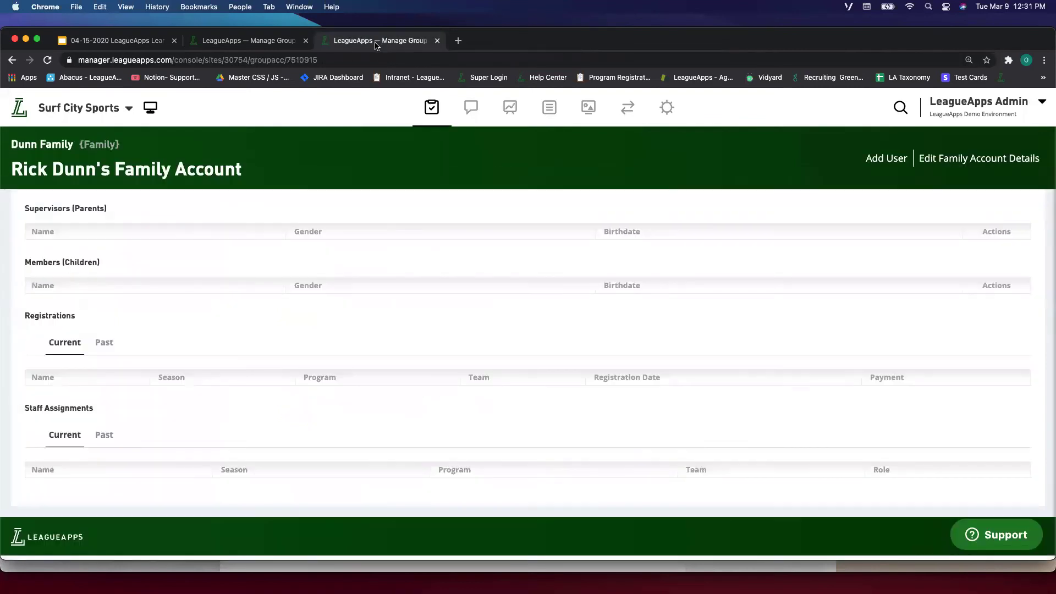
# Back on the family account page, expand the child's row for more options.
pyautogui.click(276, 42)
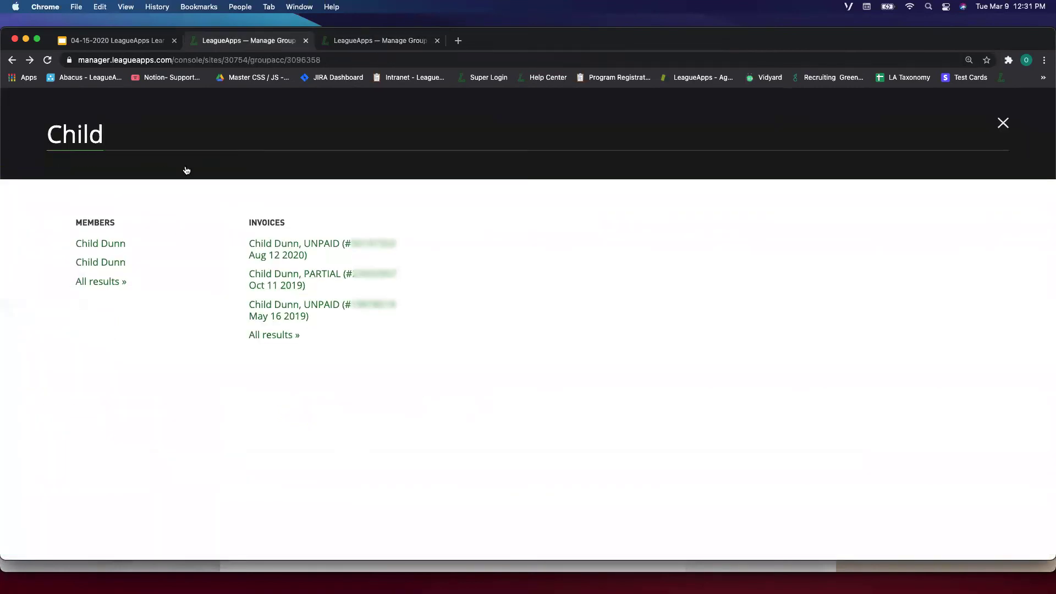
pyautogui.click(1004, 124)
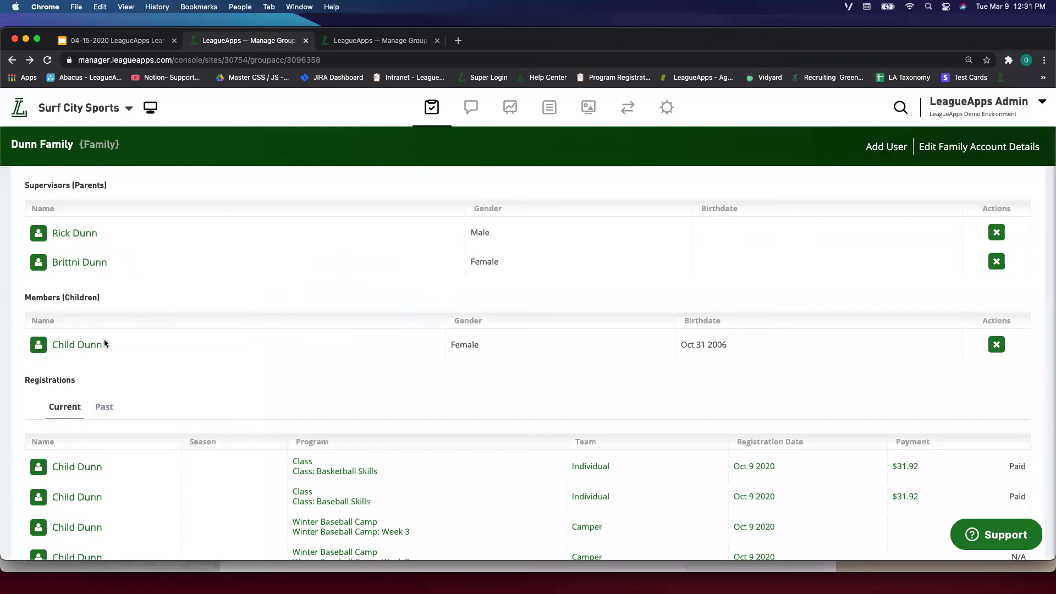
pyautogui.click(75, 346)
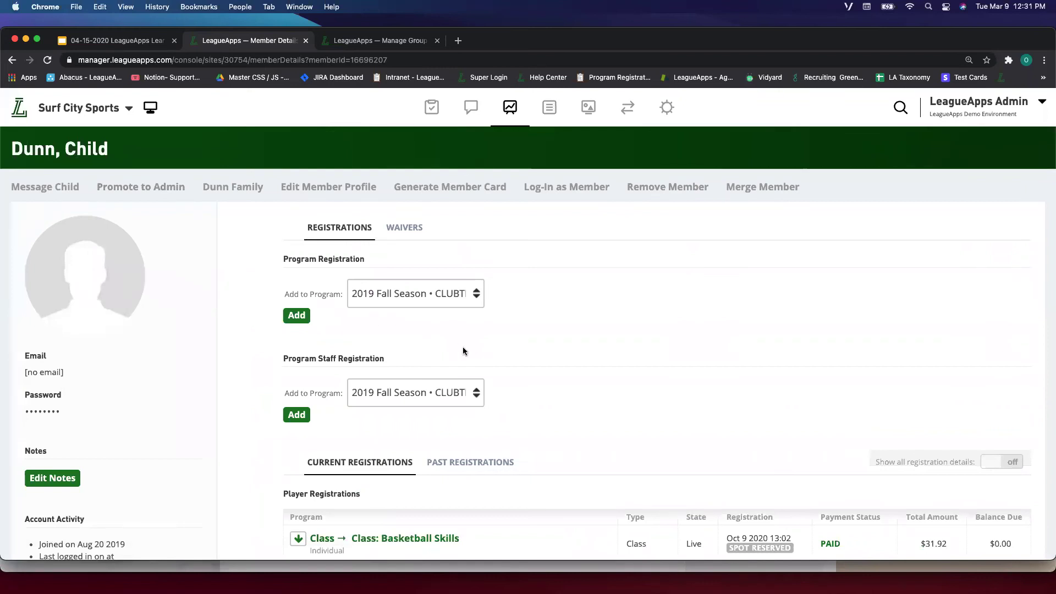
# Start Merge Member for the child and review the possible duplicate member records.
pyautogui.scroll(-2, 464, 254)
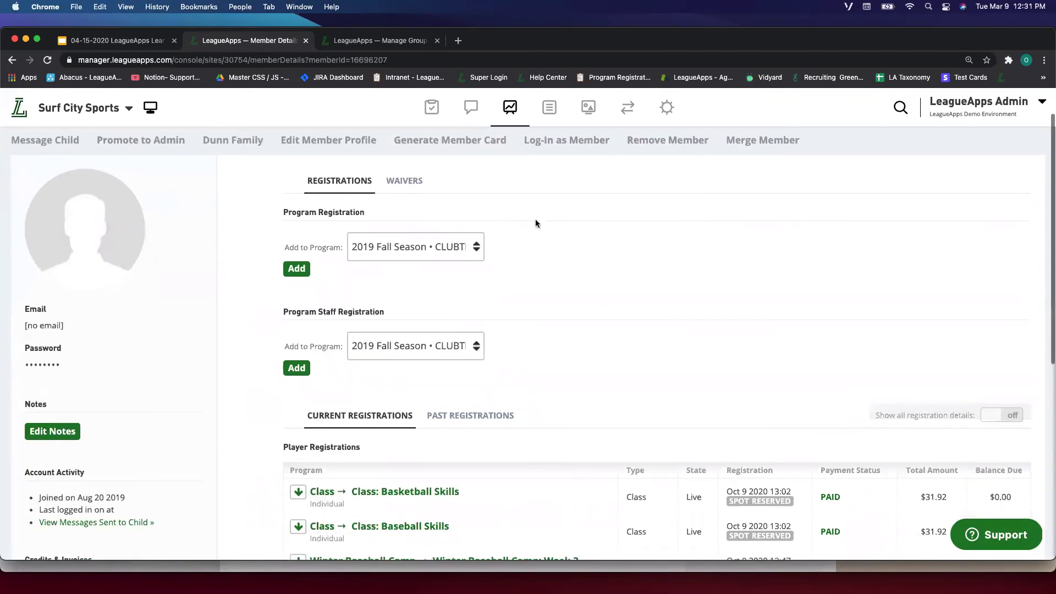
pyautogui.click(763, 141)
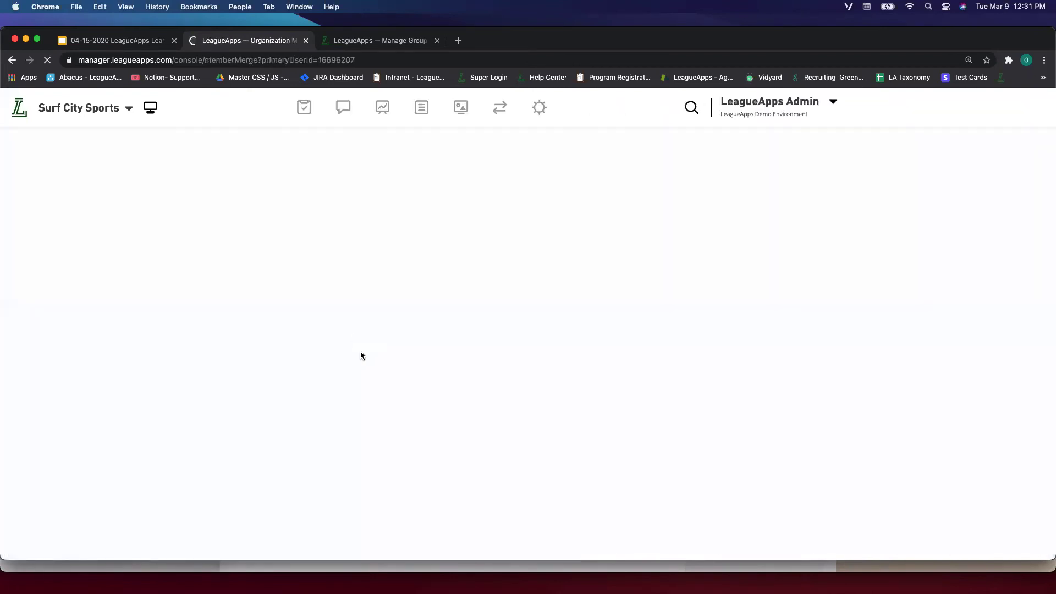
pyautogui.scroll(-5, 289, 308)
pyautogui.scroll(-2, 289, 308)
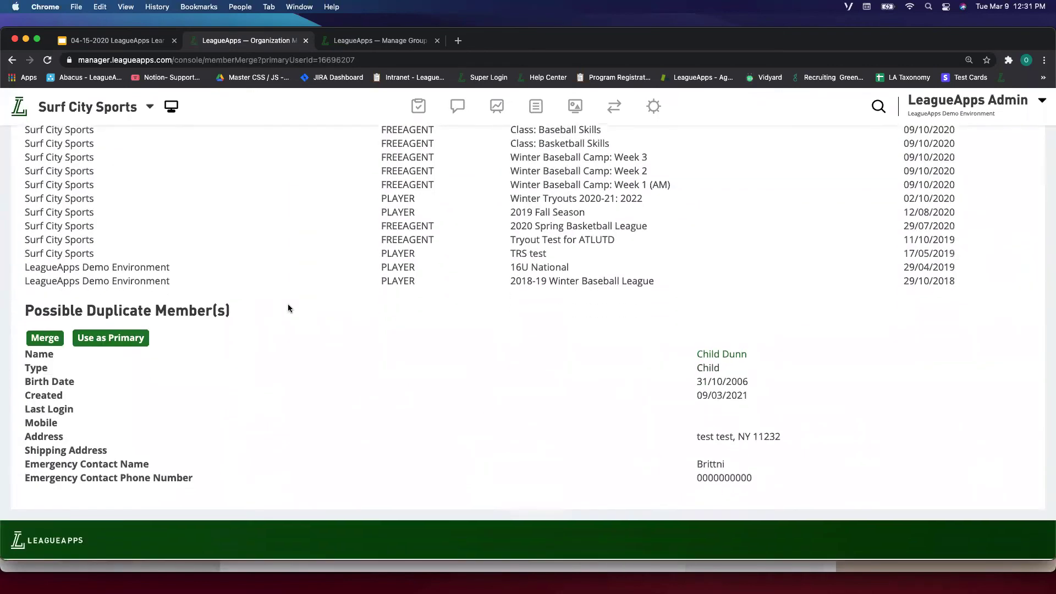
pyautogui.scroll(3, 507, 410)
pyautogui.scroll(-1, 507, 412)
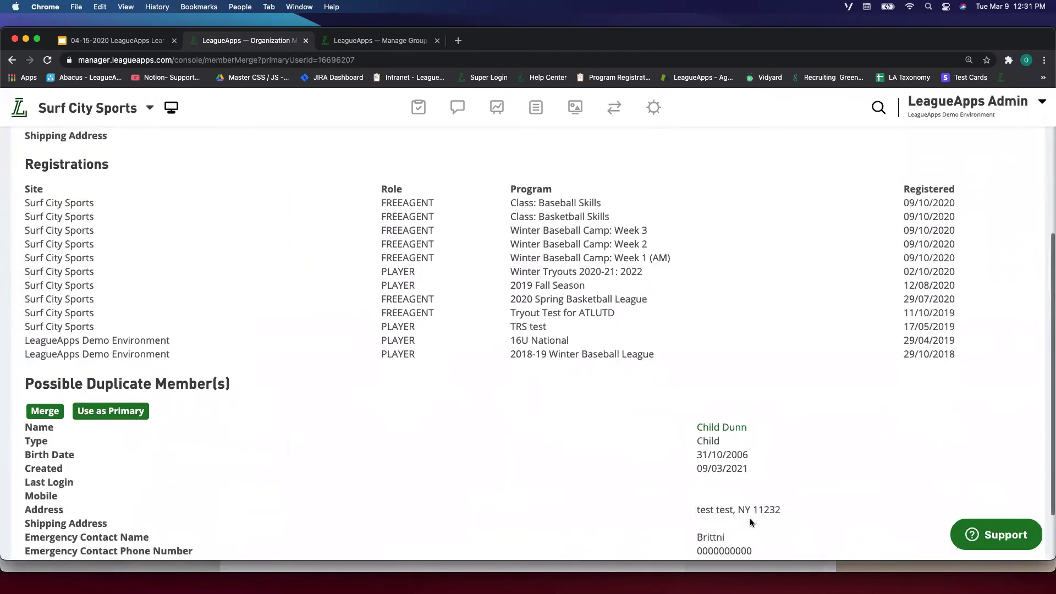
pyautogui.moveTo(695, 419); pyautogui.dragTo(748, 530)
pyautogui.click(781, 485)
pyautogui.scroll(-3, 781, 481)
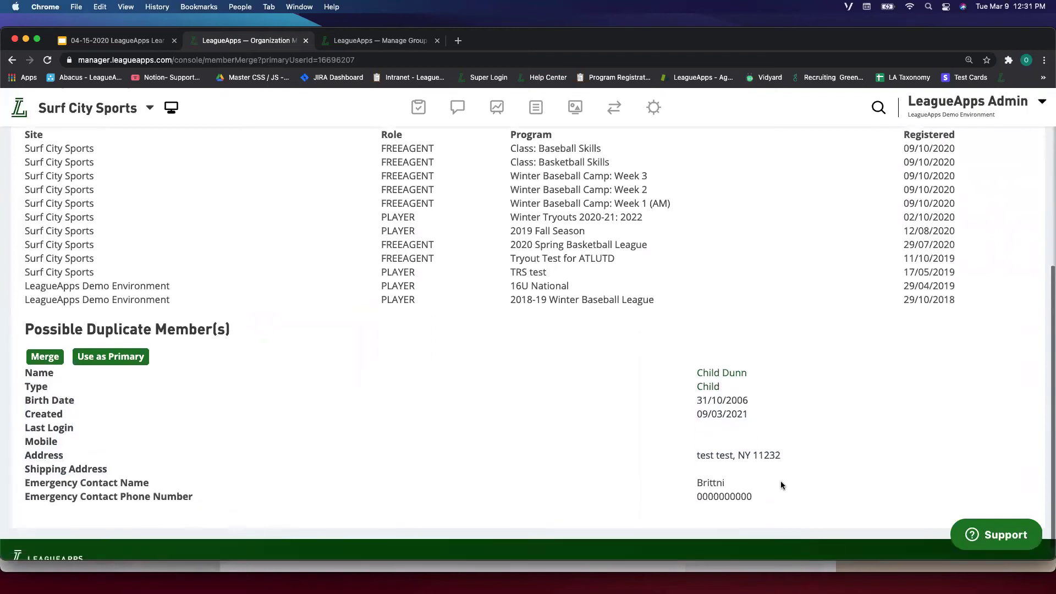
pyautogui.moveTo(763, 493); pyautogui.dragTo(689, 362)
pyautogui.click(689, 362)
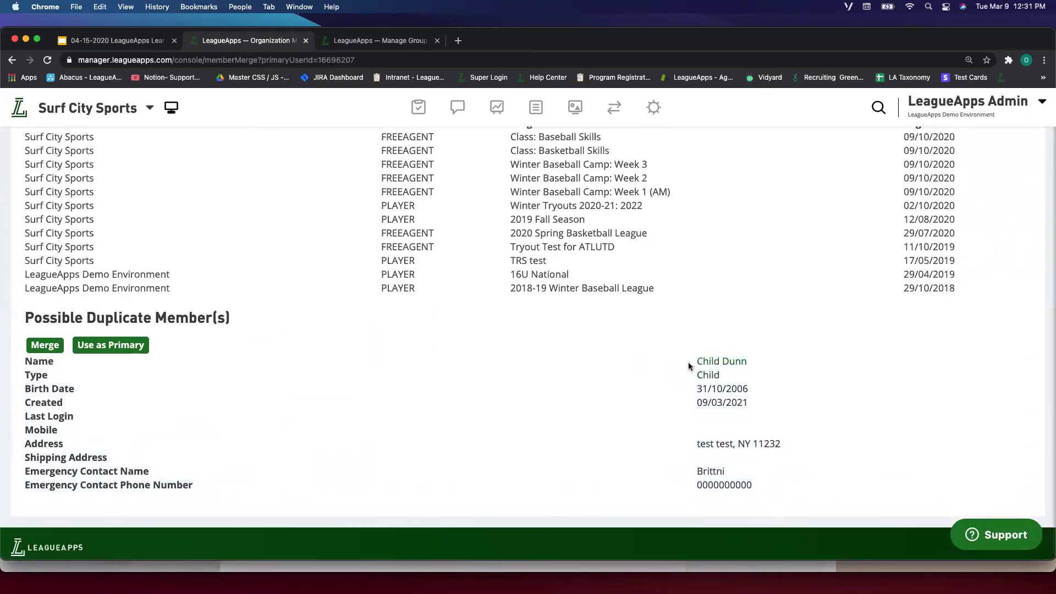
pyautogui.scroll(5, 719, 395)
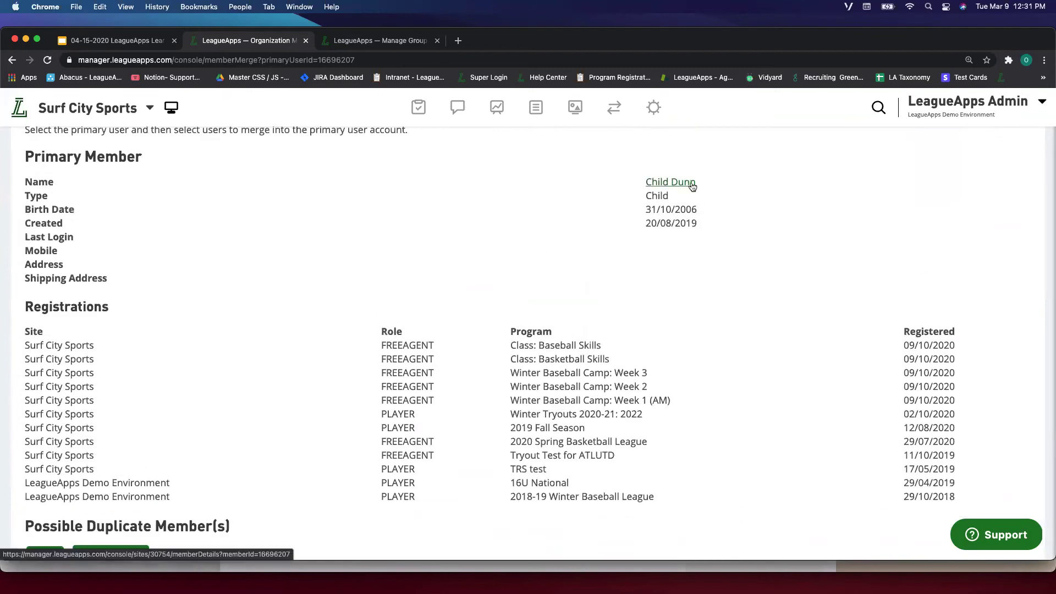
pyautogui.scroll(-2, 708, 217)
pyautogui.scroll(-3, 709, 220)
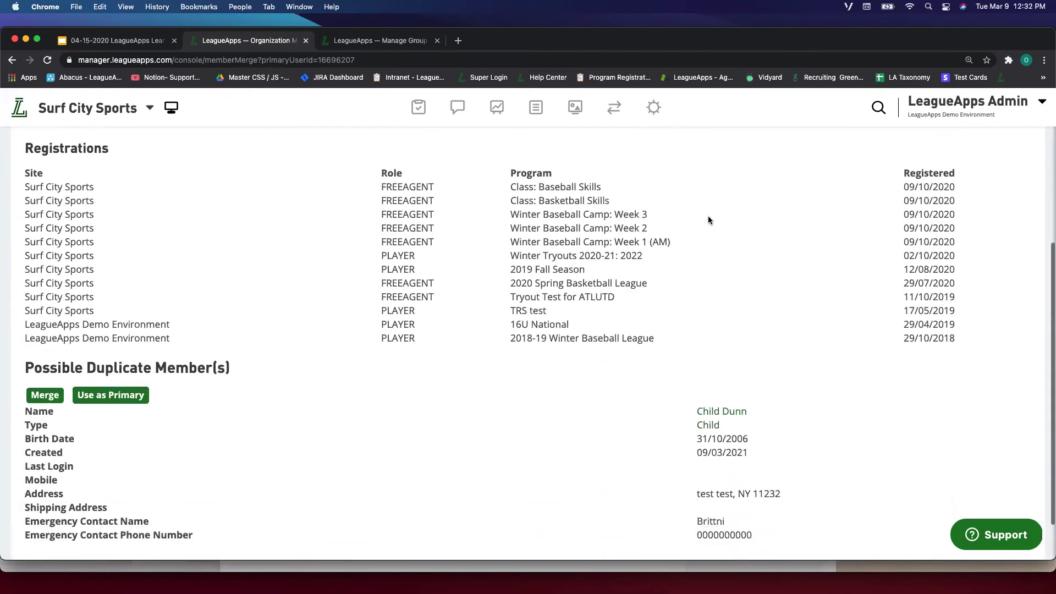
pyautogui.scroll(5, 753, 435)
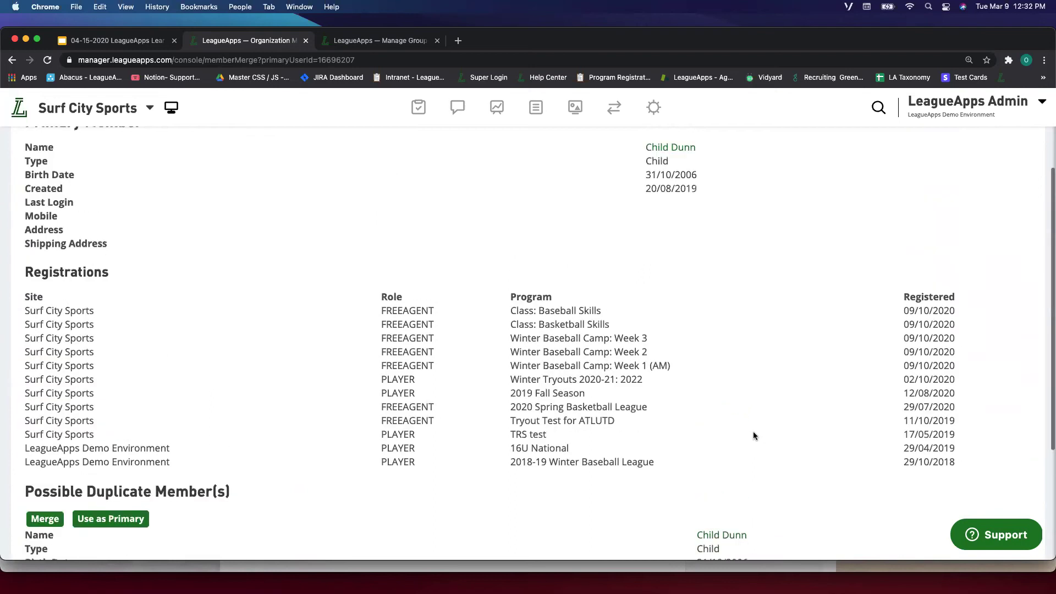
pyautogui.scroll(-3, 705, 378)
pyautogui.scroll(-3, 705, 378)
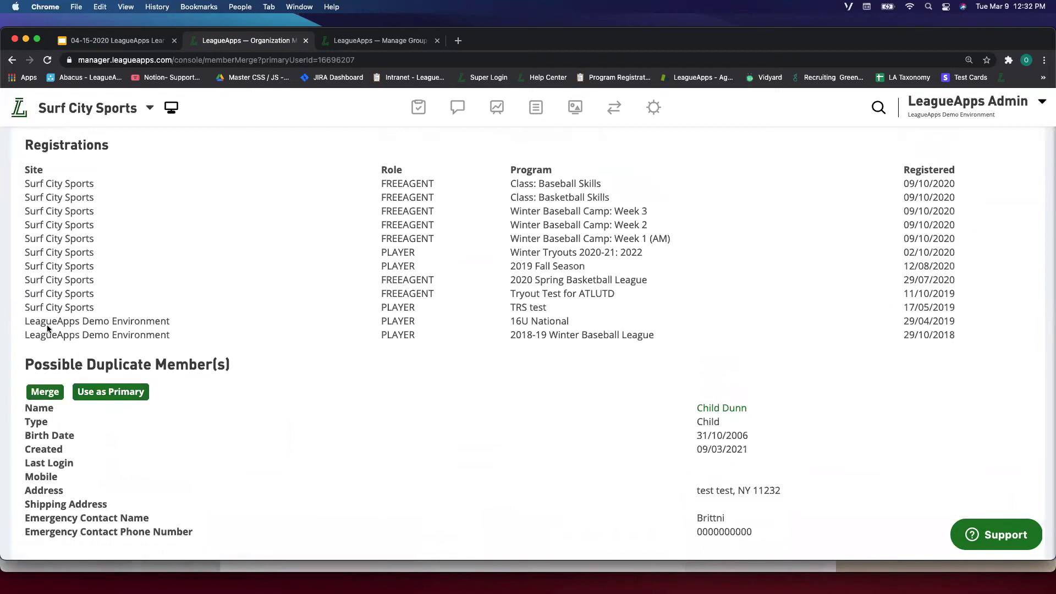
pyautogui.scroll(2, 116, 347)
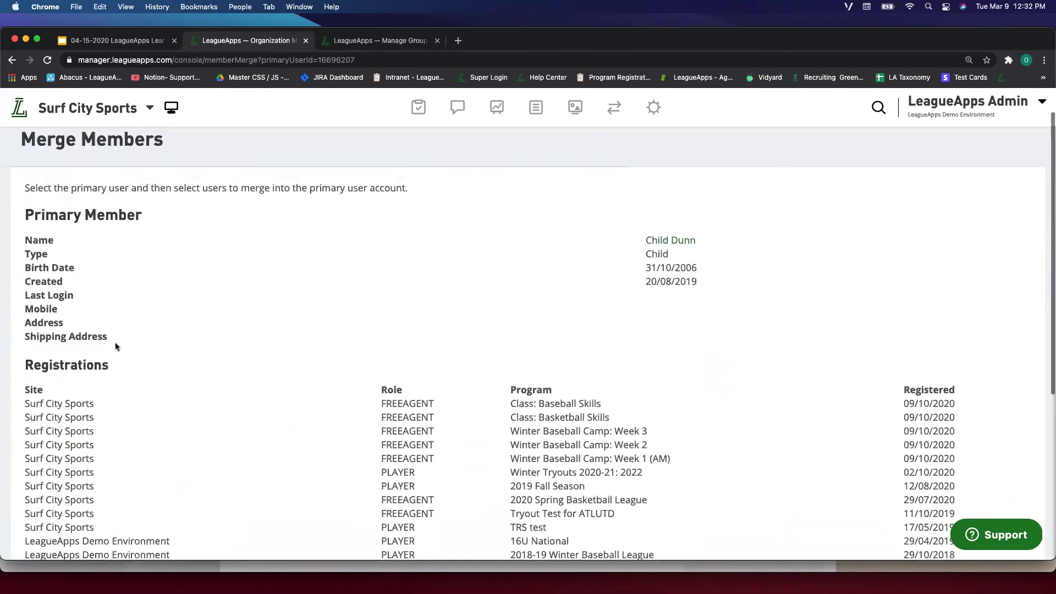
pyautogui.scroll(-4, 138, 363)
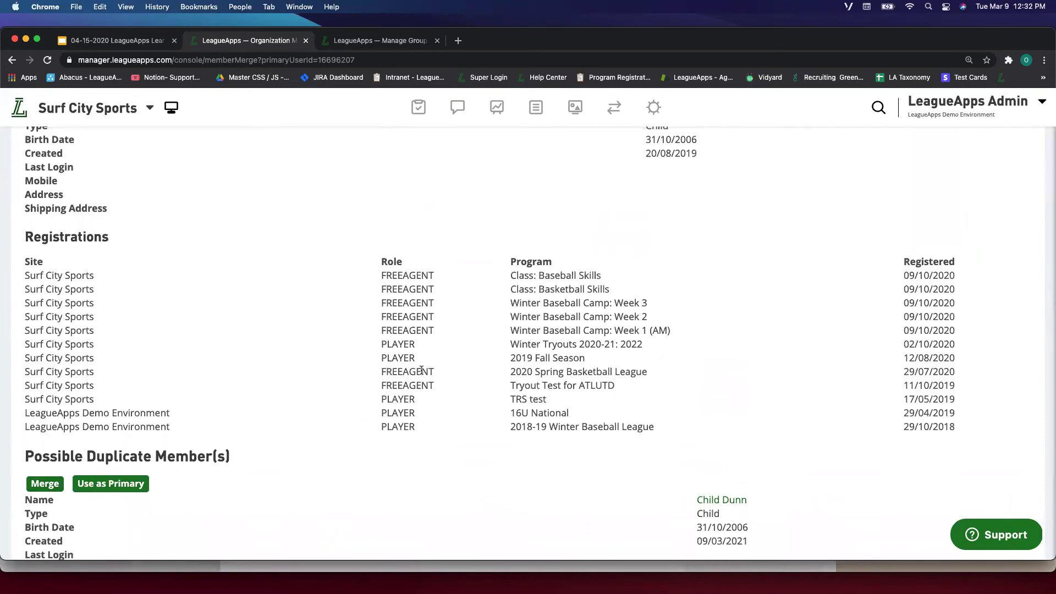
pyautogui.scroll(-3, 152, 373)
# Merge the 2021 duplicate into the original child record and reopen the merged child.
pyautogui.click(44, 364)
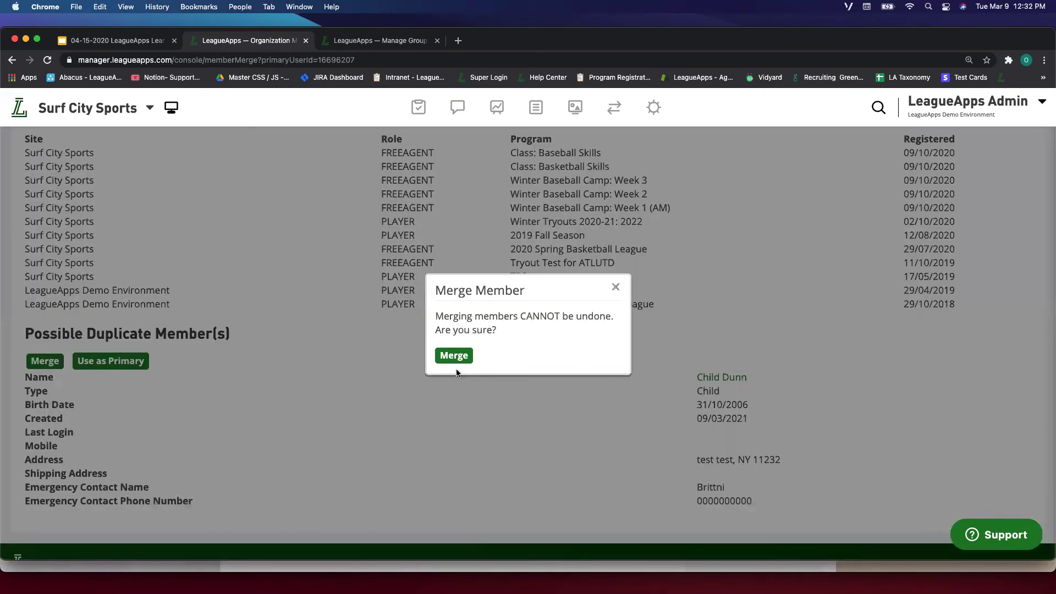
pyautogui.click(454, 357)
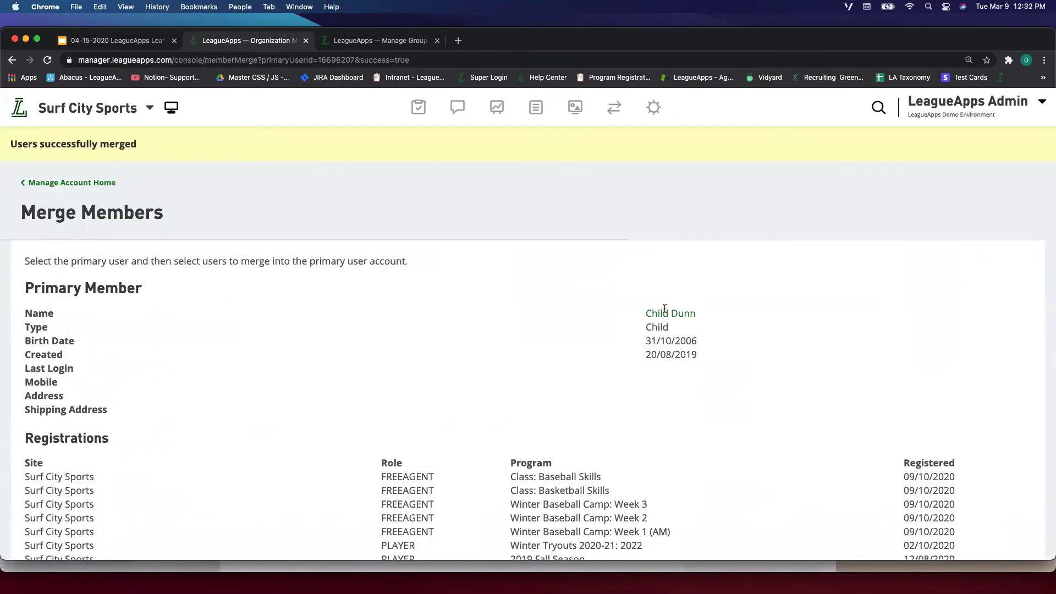
pyautogui.click(668, 313)
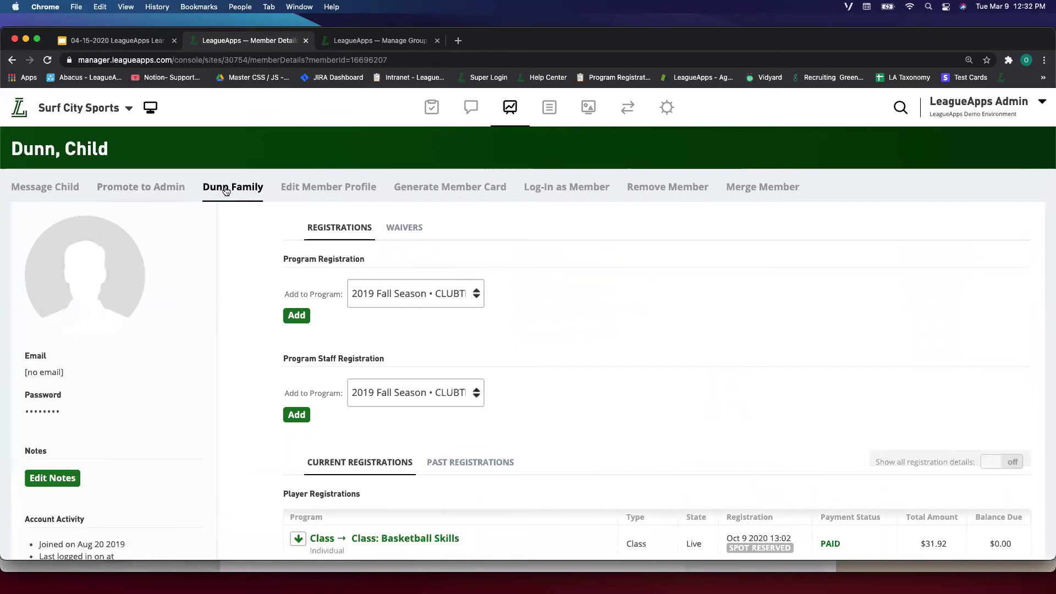
# From the Dunn family account, open the merged child's full profile showing the Basketball Skills registration.
pyautogui.click(227, 191)
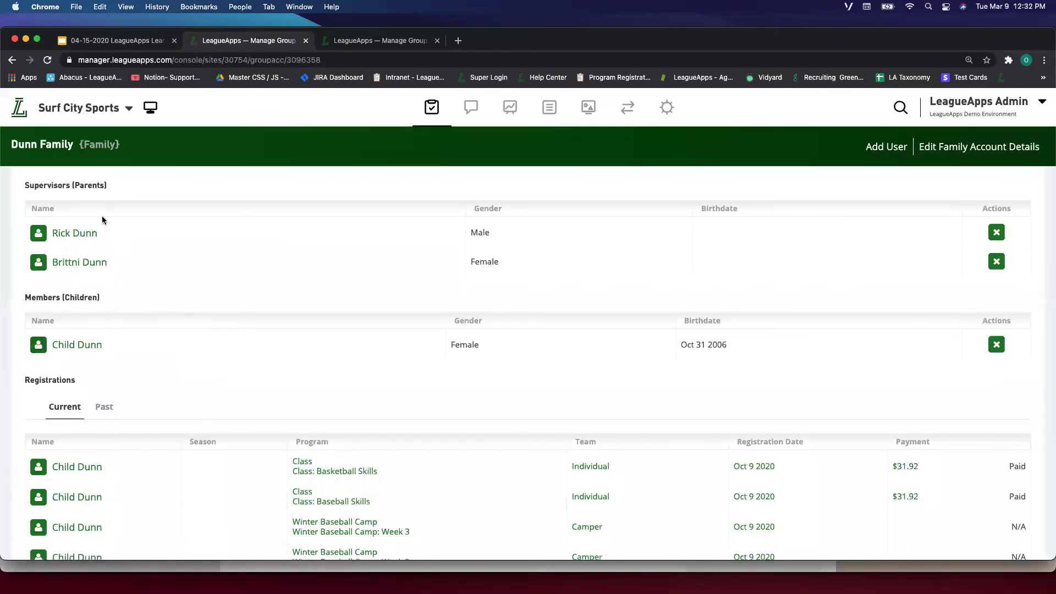
pyautogui.moveTo(116, 376); pyautogui.dragTo(136, 218)
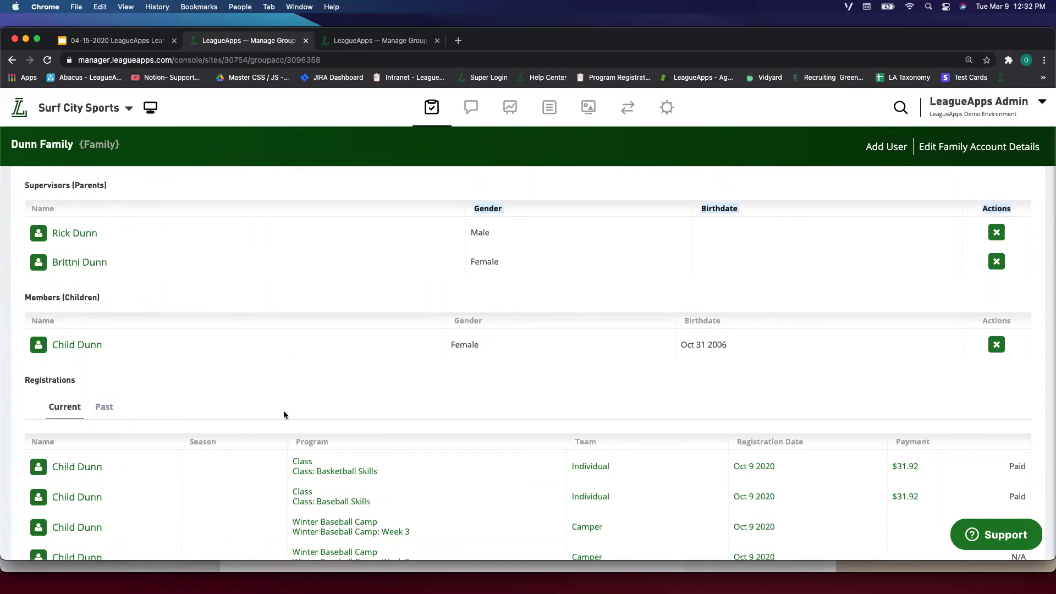
pyautogui.click(244, 316)
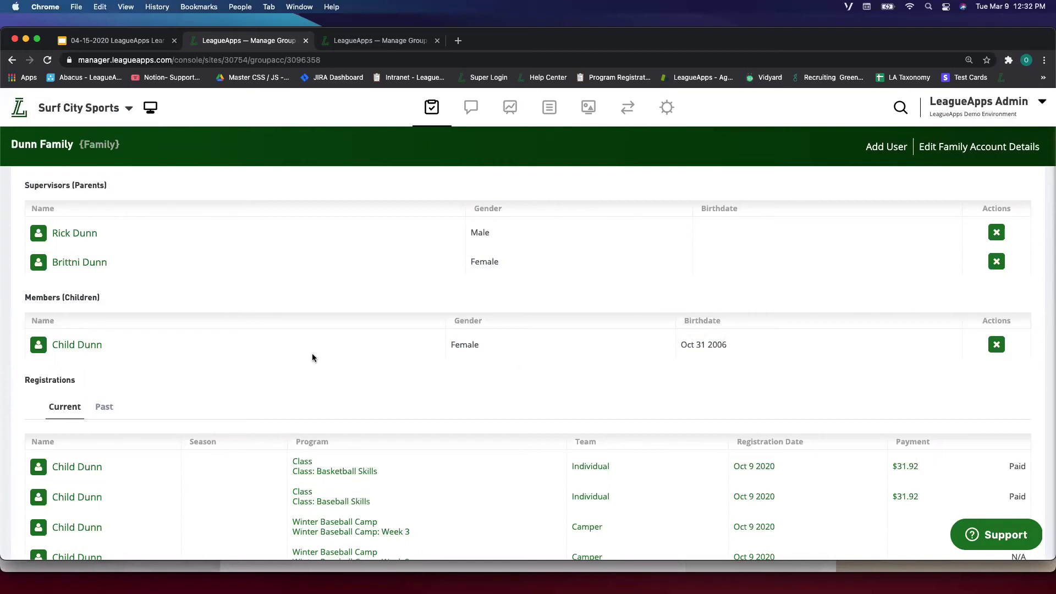
pyautogui.click(97, 346)
pyautogui.click(950, 372)
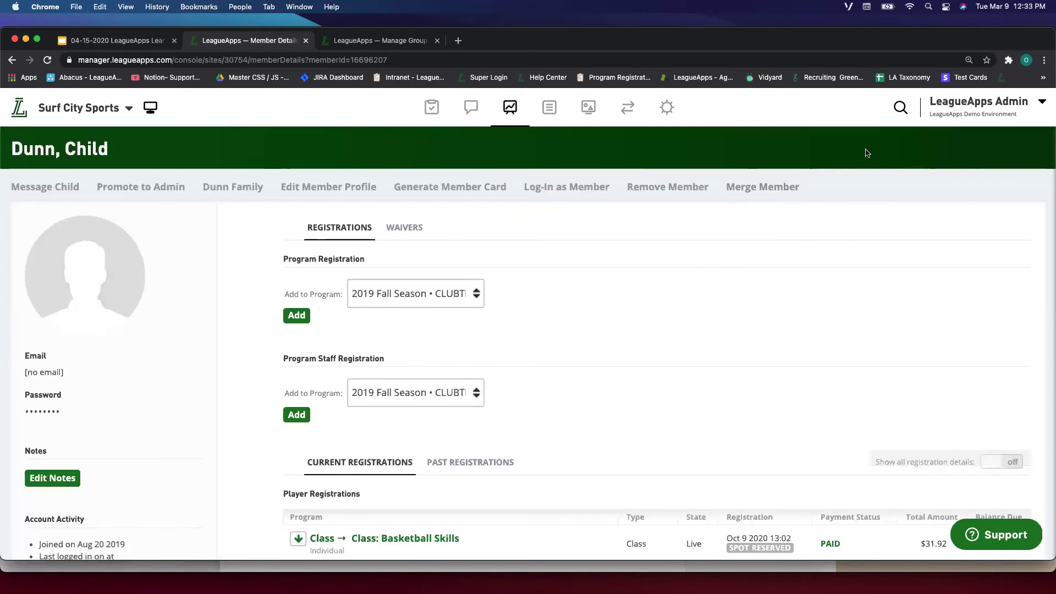
pyautogui.click(667, 107)
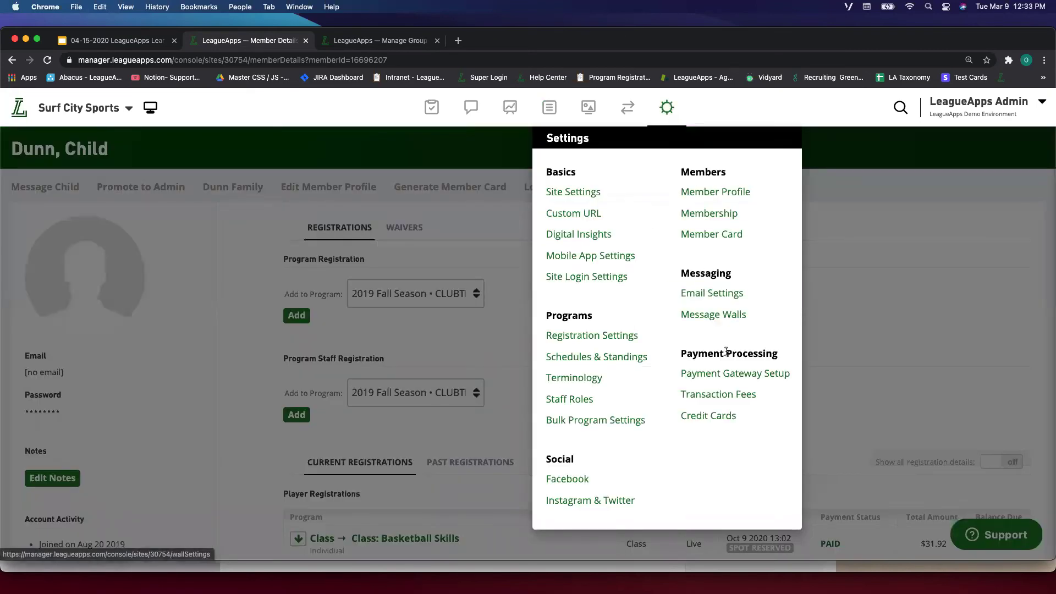
# Go to Email Settings, review the page, and place the cursor in the Email Header Content editor.
pyautogui.click(731, 292)
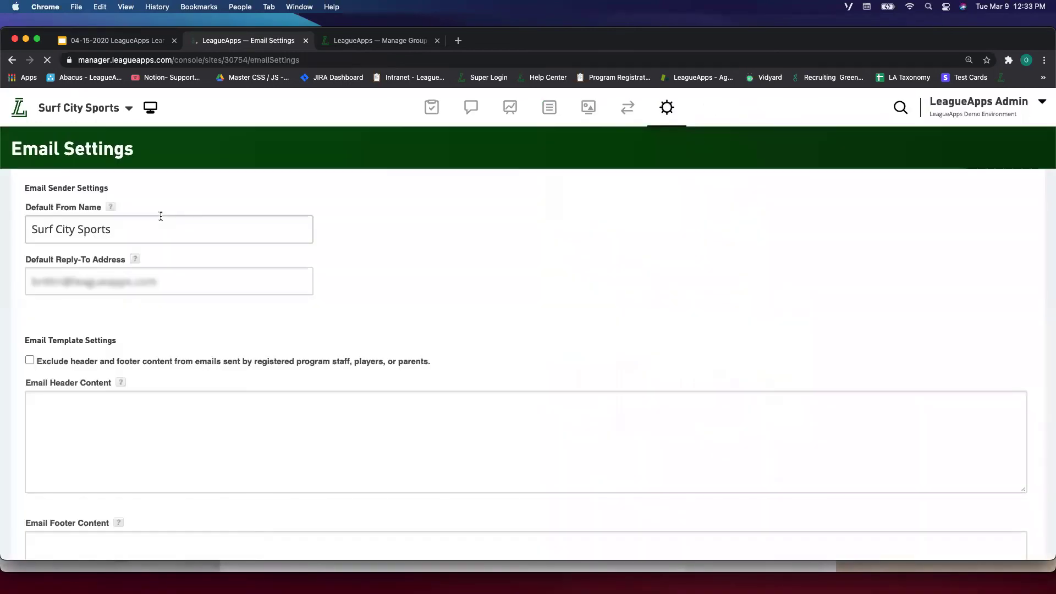
pyautogui.scroll(-3, 397, 232)
pyautogui.scroll(3, 398, 233)
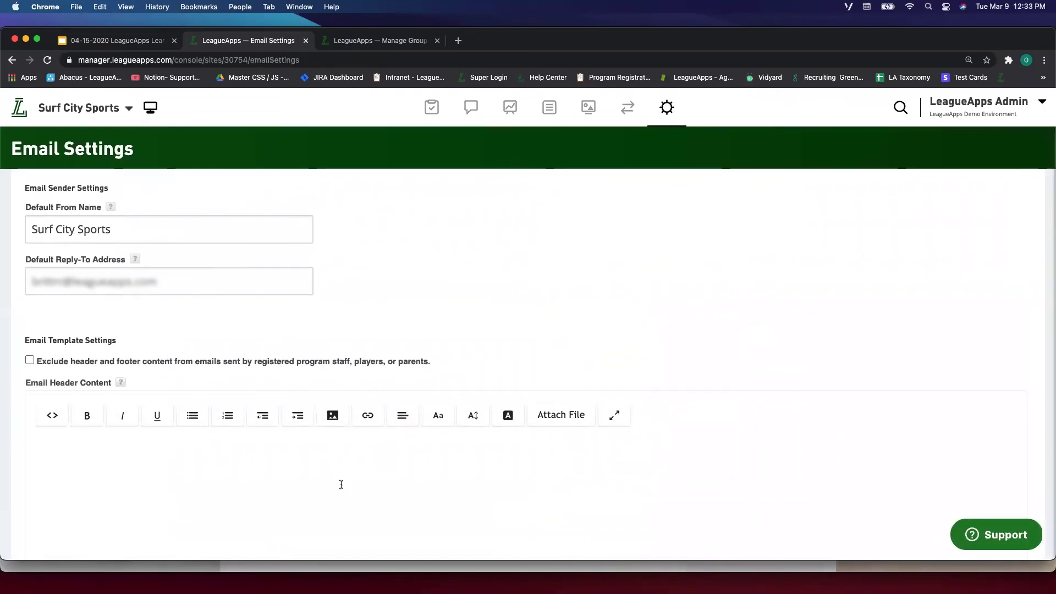
pyautogui.scroll(-3, 118, 465)
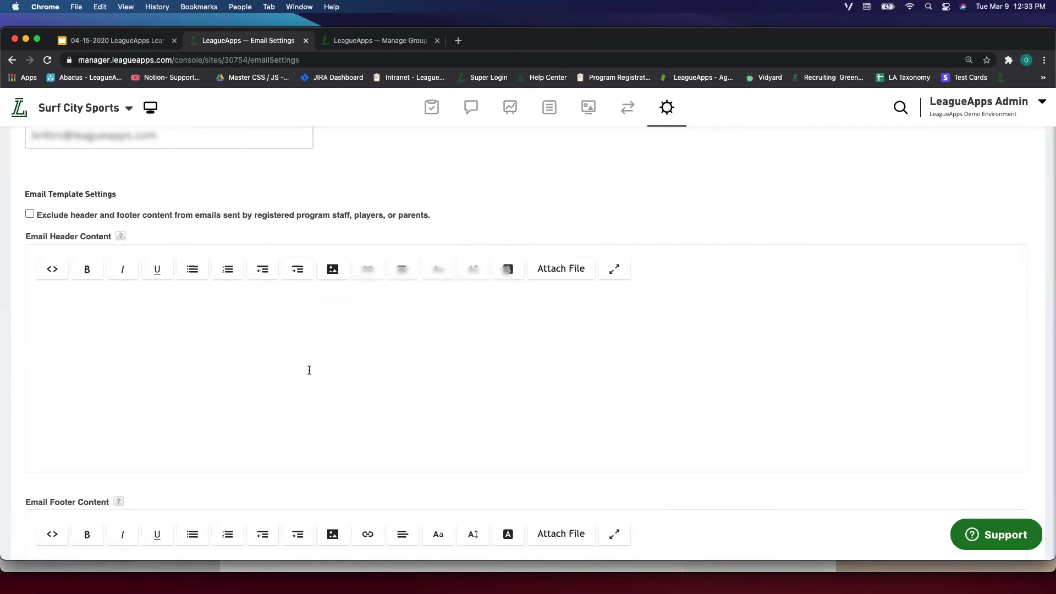
pyautogui.scroll(5, 309, 370)
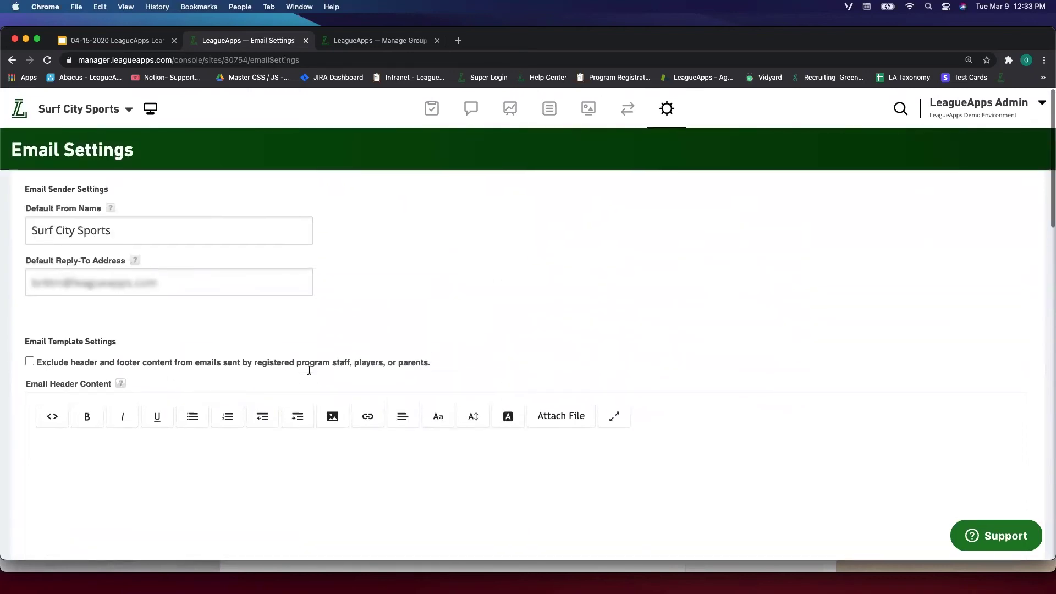
pyautogui.scroll(-4, 307, 319)
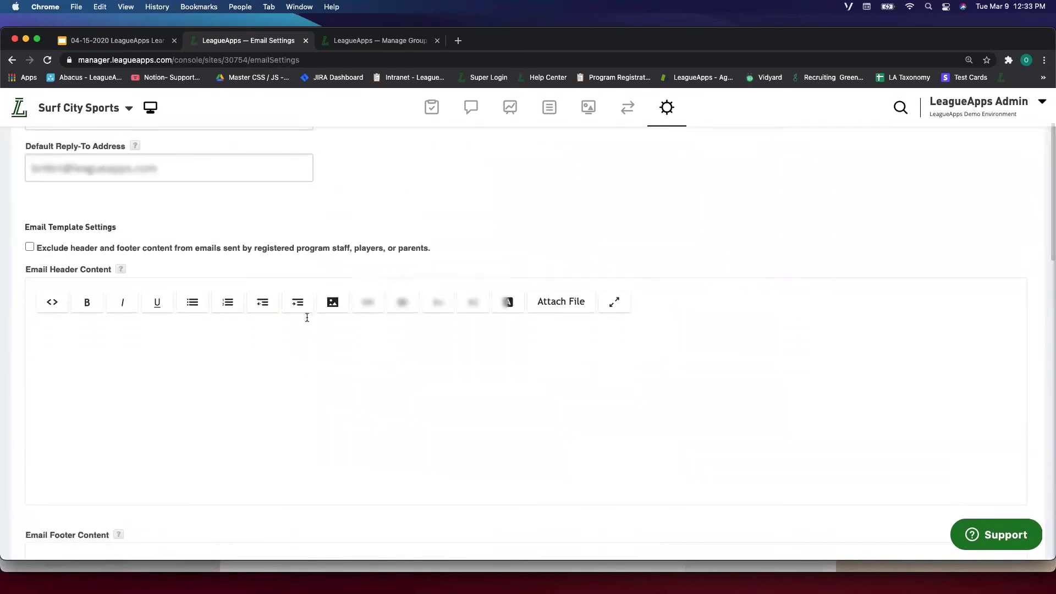
pyautogui.scroll(3, 317, 345)
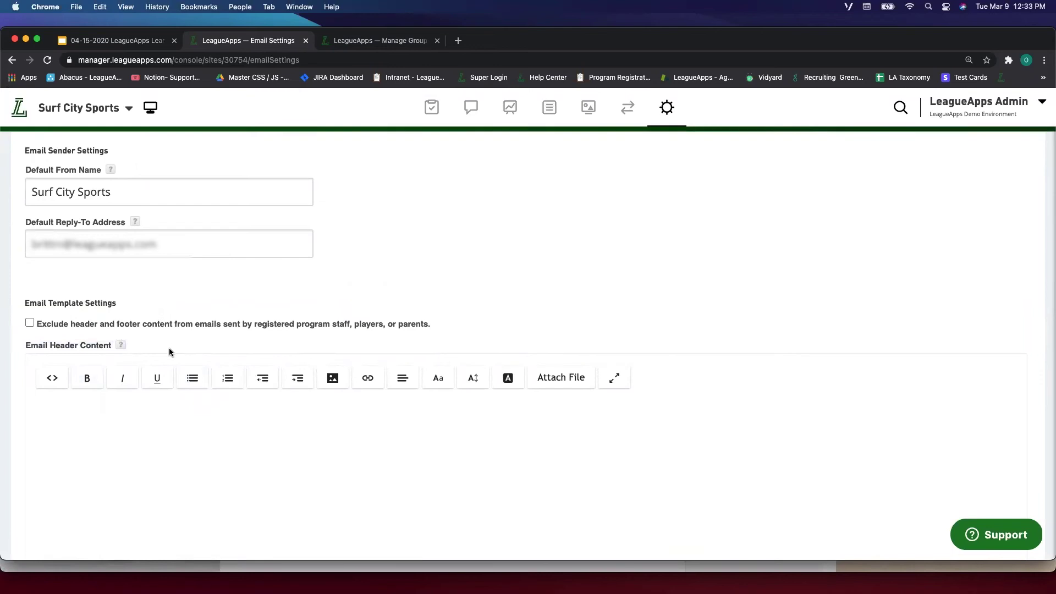
pyautogui.scroll(-3, 170, 347)
pyautogui.click(248, 371)
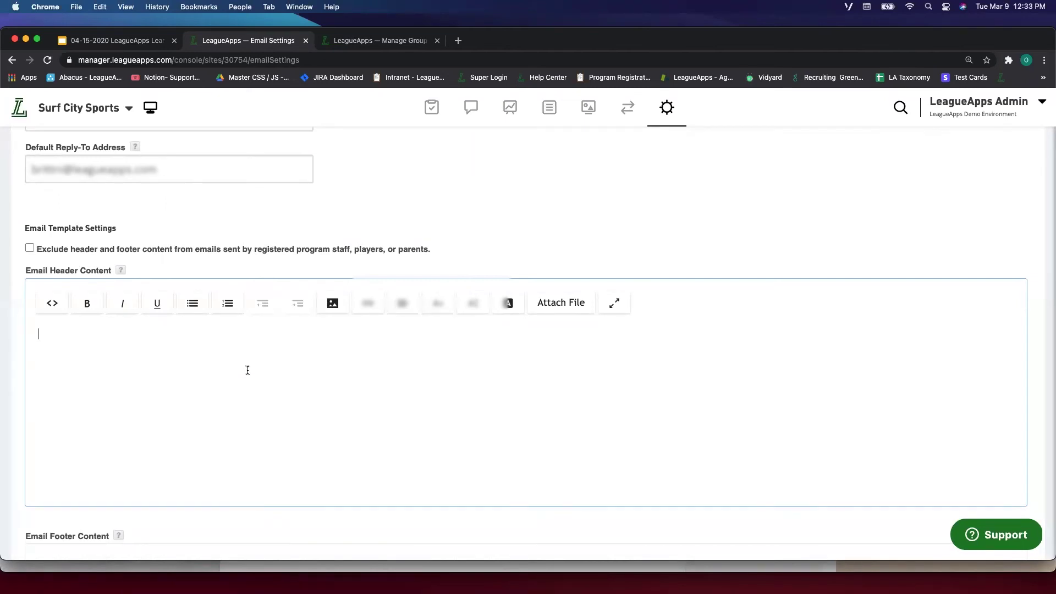
pyautogui.scroll(-4, 248, 371)
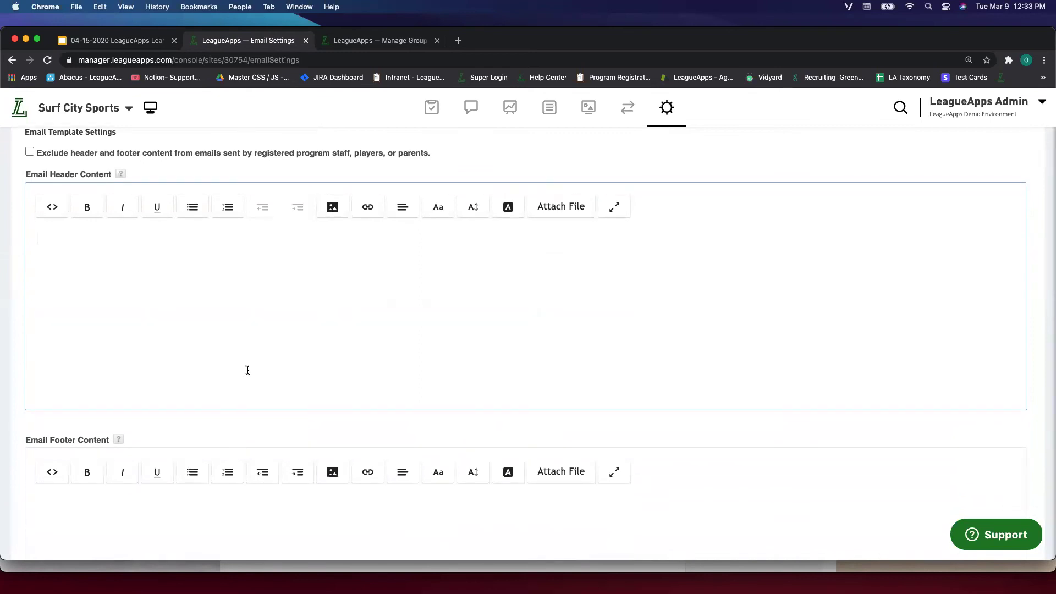
pyautogui.scroll(4, 248, 370)
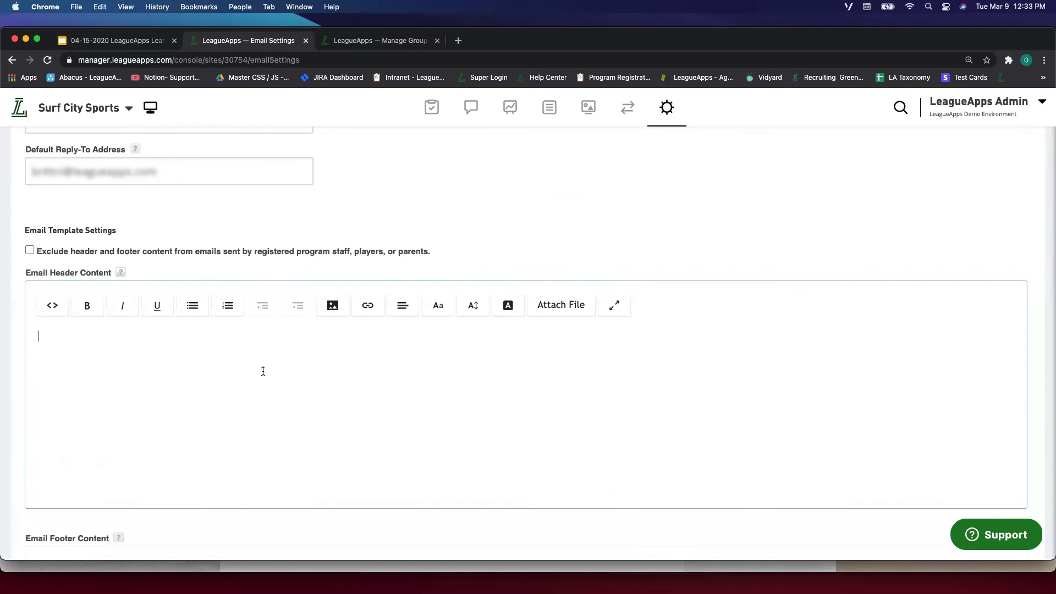
# Try inserting an image into the email header, then cancel without uploading anything.
pyautogui.click(332, 305)
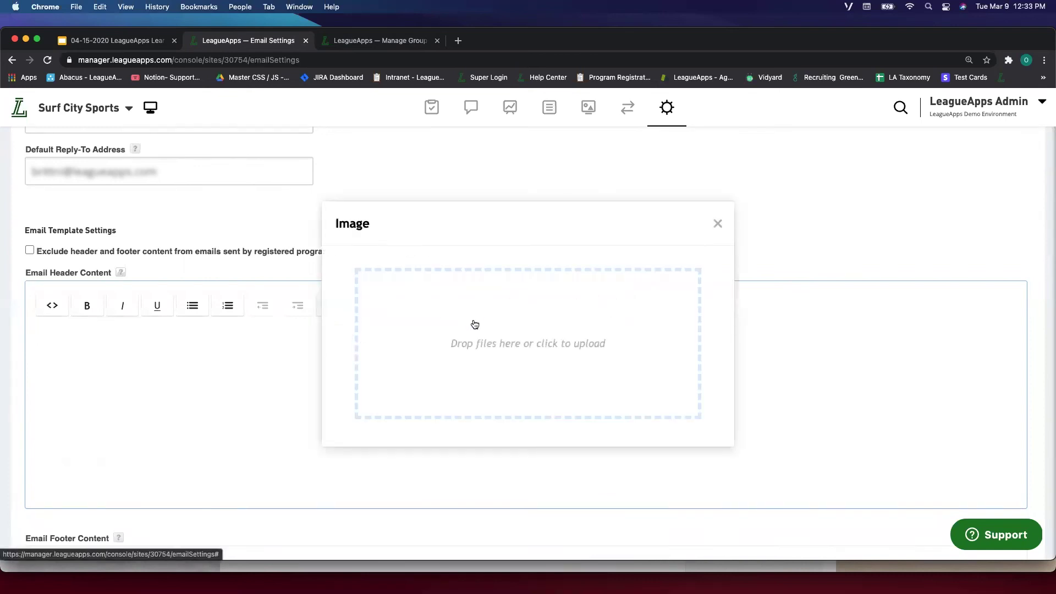
pyautogui.click(511, 367)
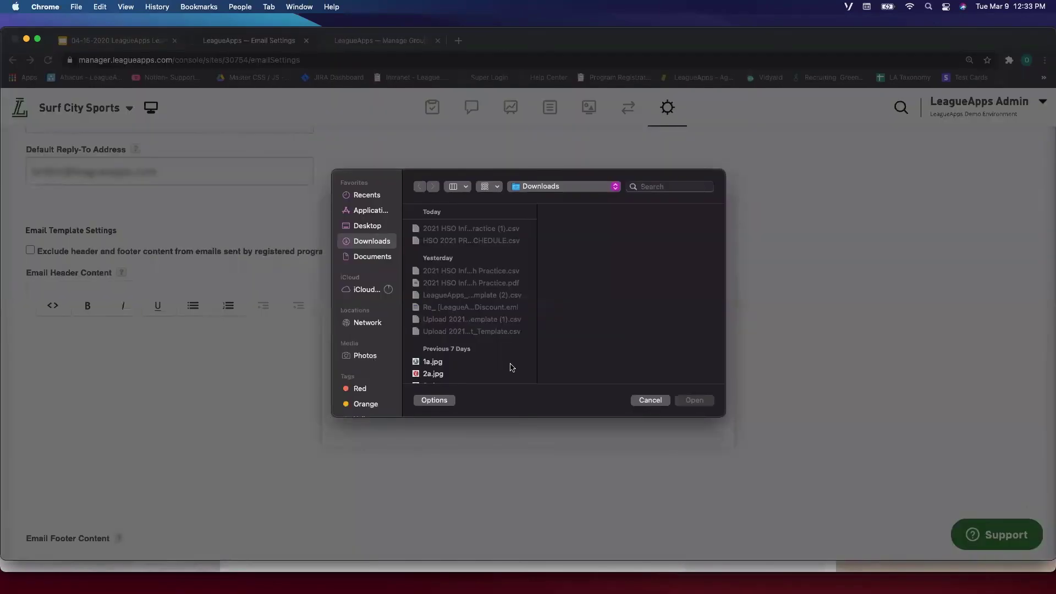
pyautogui.click(634, 401)
pyautogui.click(275, 329)
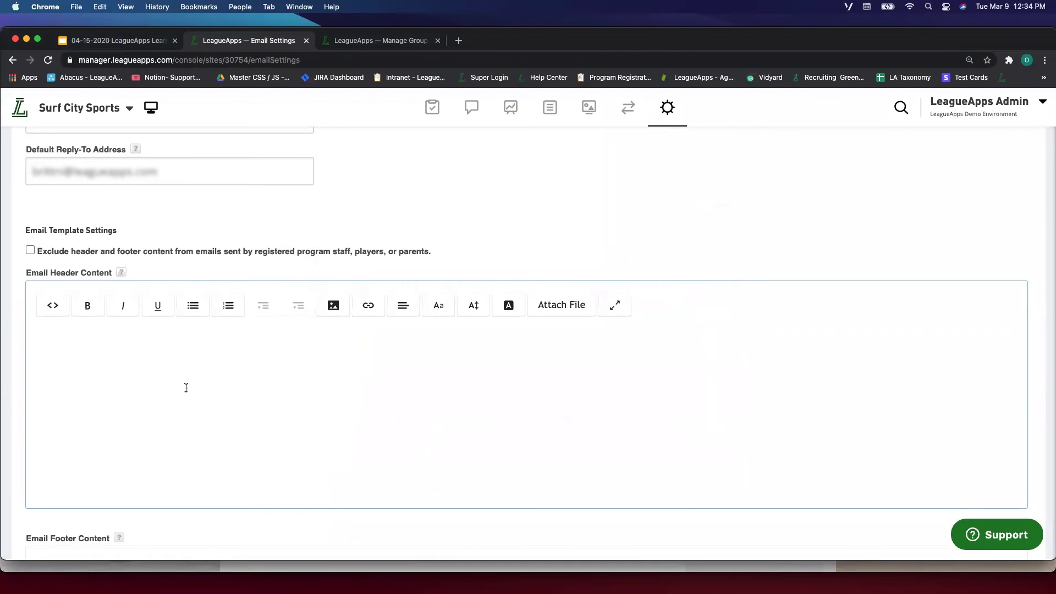
# Type 'Welcome' in the header, toggle the footer's HTML view, then delete the header line.
pyautogui.write('Elco')
pyautogui.press('BackSpace')
pyautogui.press('BackSpace')
pyautogui.press('BackSpace')
pyautogui.write('Welcome')
pyautogui.scroll(-6, 295, 373)
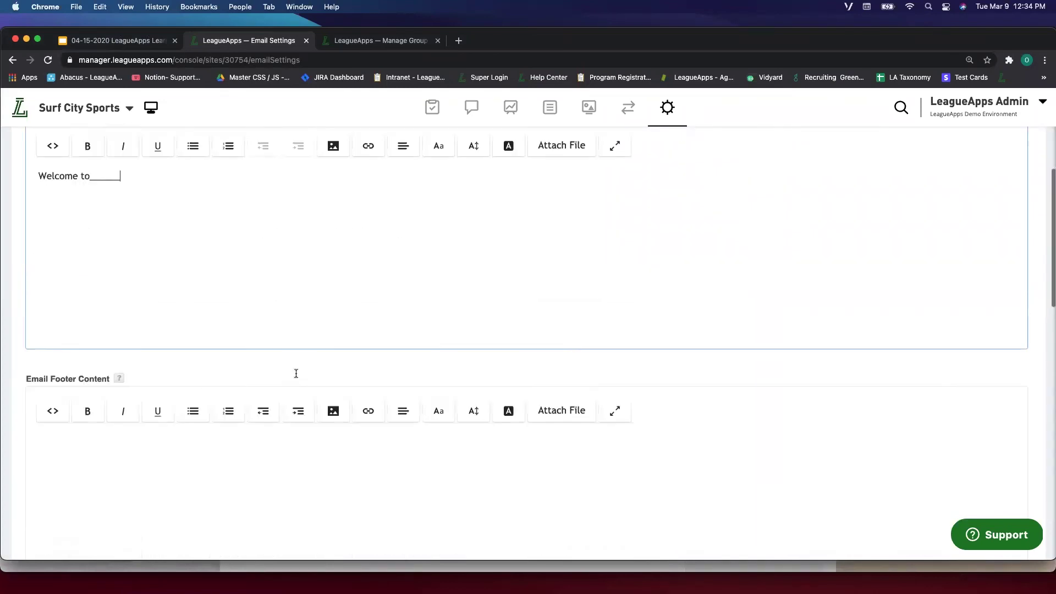
pyautogui.click(166, 296)
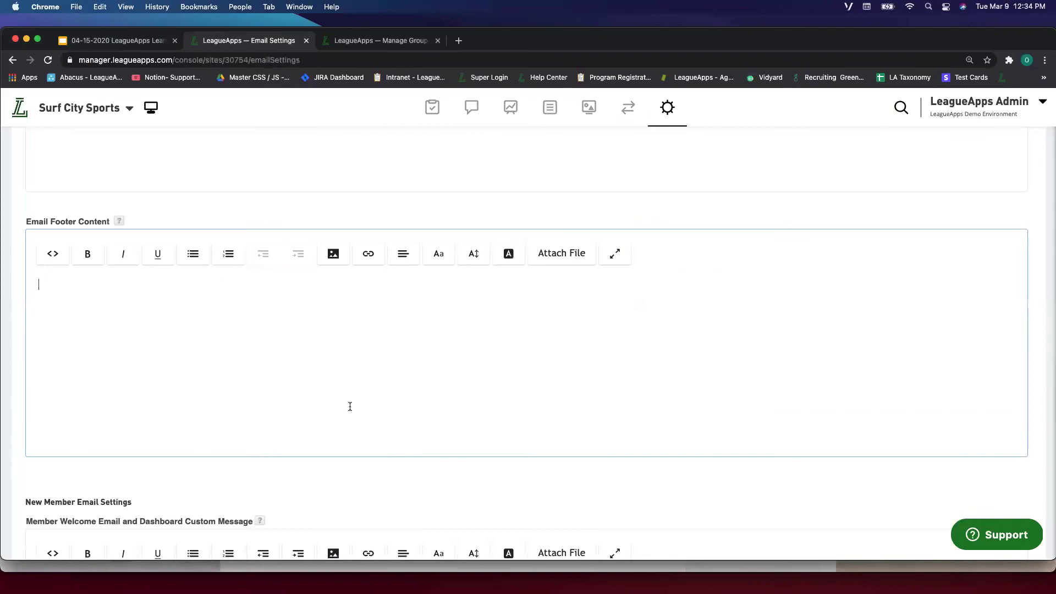
pyautogui.scroll(-2, 234, 366)
pyautogui.scroll(3, 233, 365)
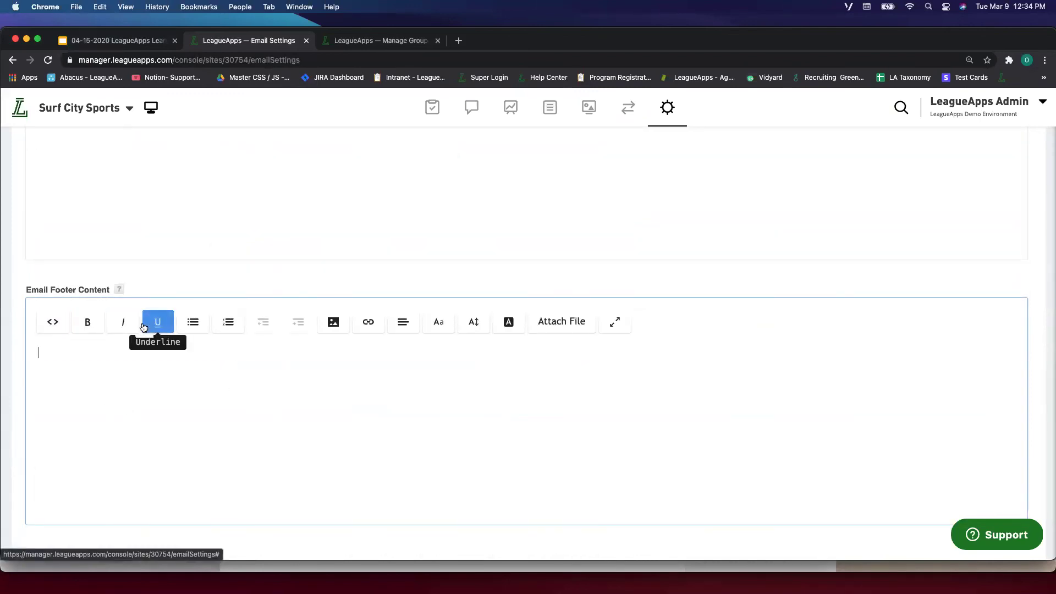
pyautogui.click(51, 329)
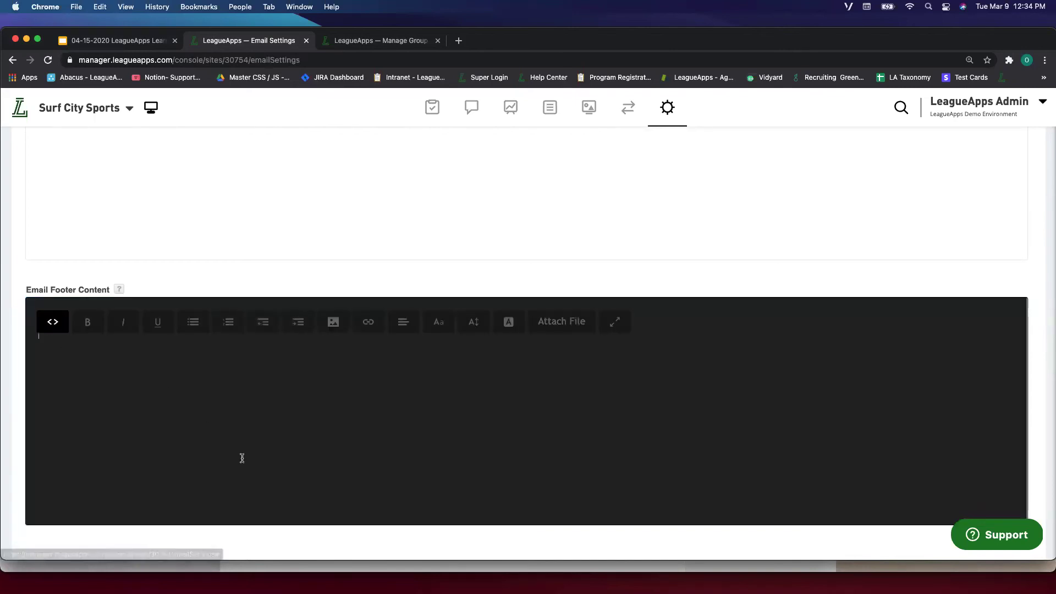
pyautogui.click(44, 323)
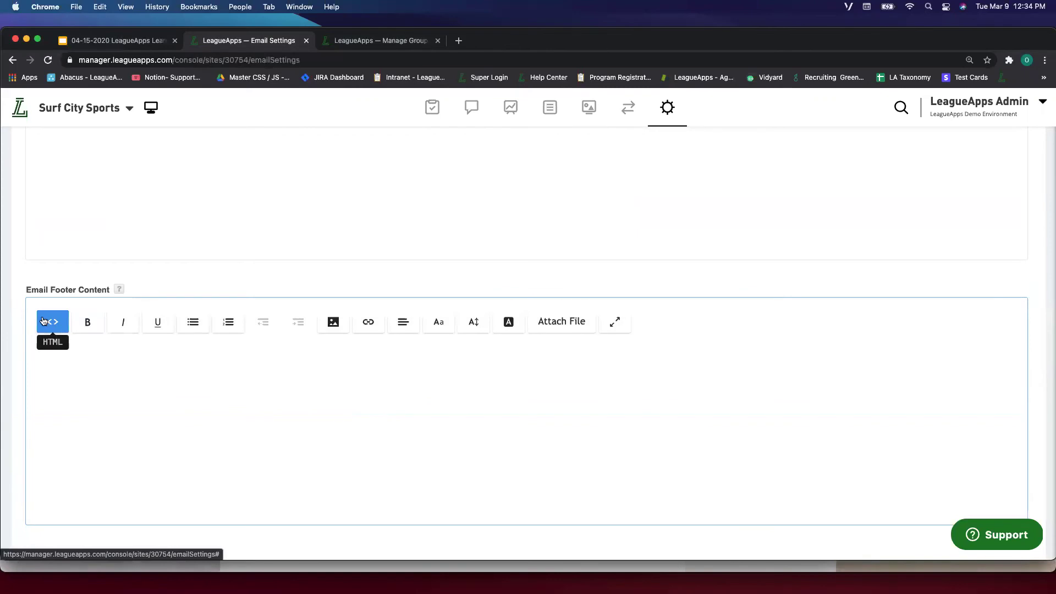
pyautogui.scroll(5, 55, 323)
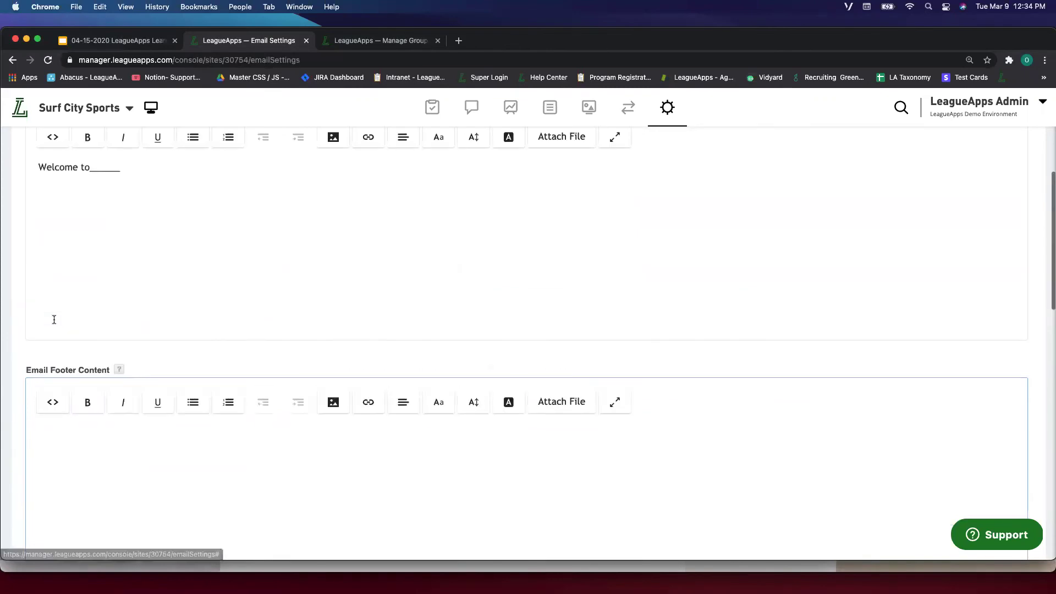
pyautogui.tripleClick(143, 236)
pyautogui.press('BackSpace')
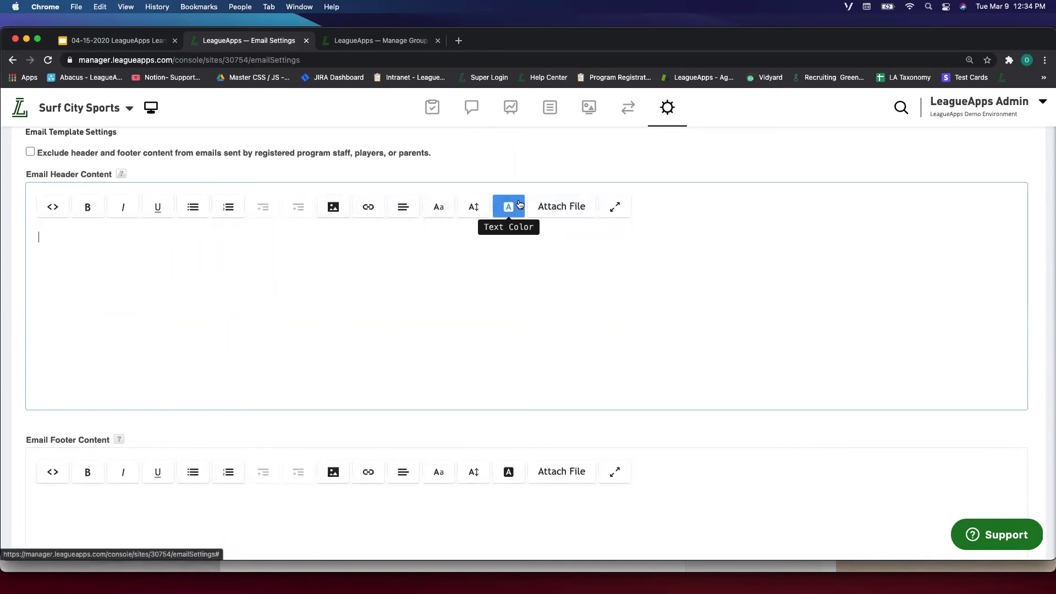
# Preview the email header and footer and send a test email.
pyautogui.scroll(-4, 423, 361)
pyautogui.scroll(-12, 424, 362)
pyautogui.scroll(4, 277, 340)
pyautogui.scroll(-4, 277, 339)
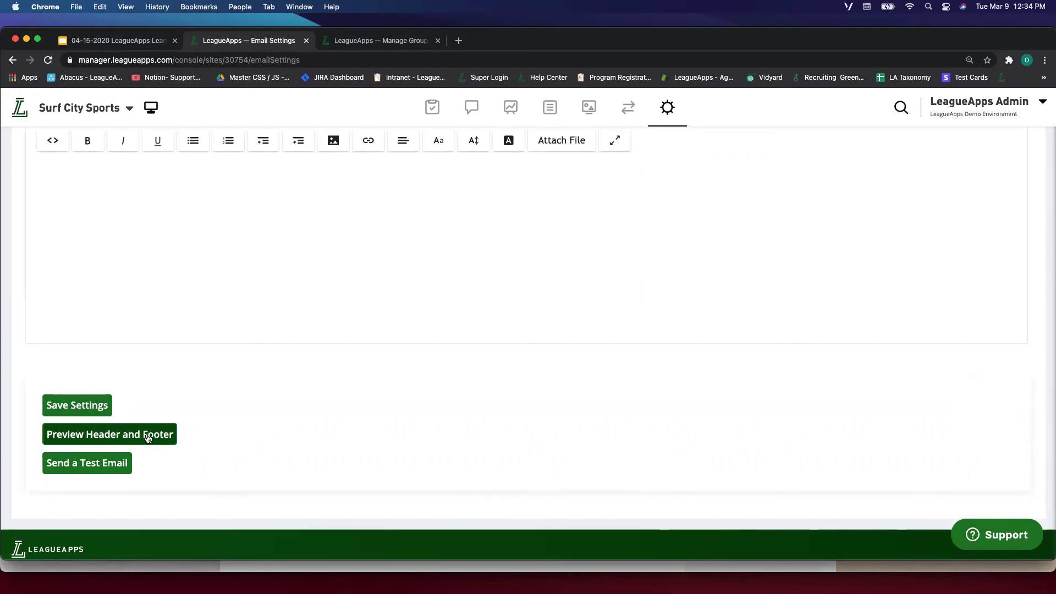
pyautogui.click(147, 438)
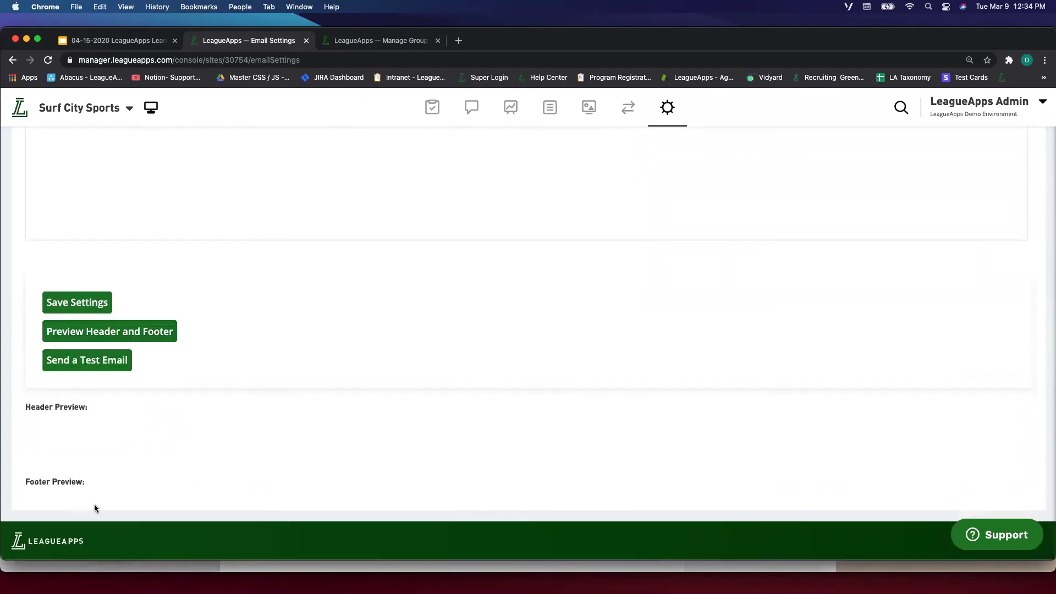
pyautogui.click(120, 361)
# Inspect the Default Reply-To Address field without changing it.
pyautogui.moveTo(10, 256); pyautogui.dragTo(16, 276)
pyautogui.click(172, 286)
pyautogui.click(207, 276)
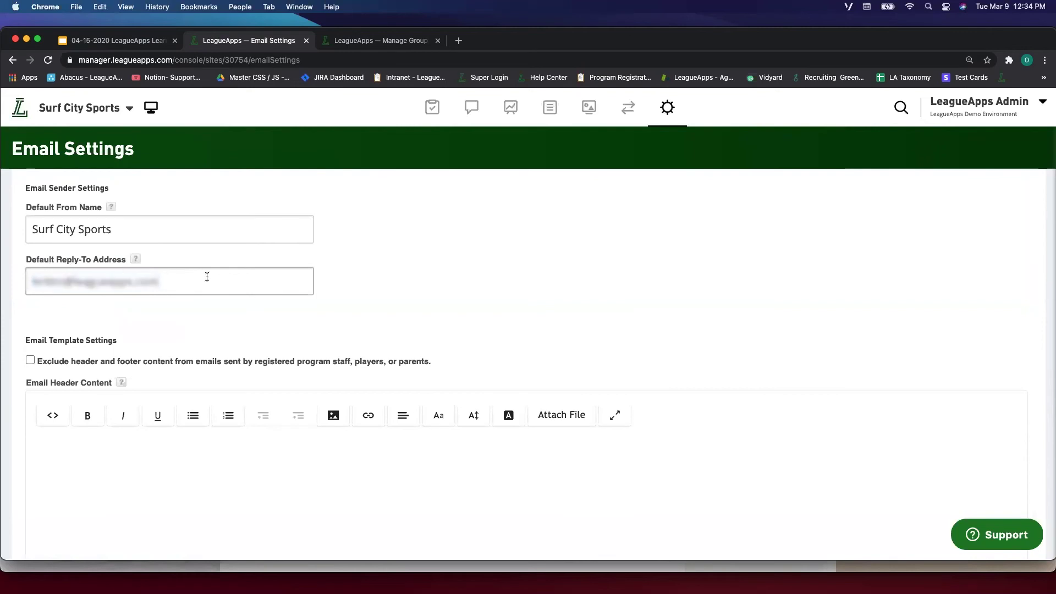
pyautogui.click(489, 256)
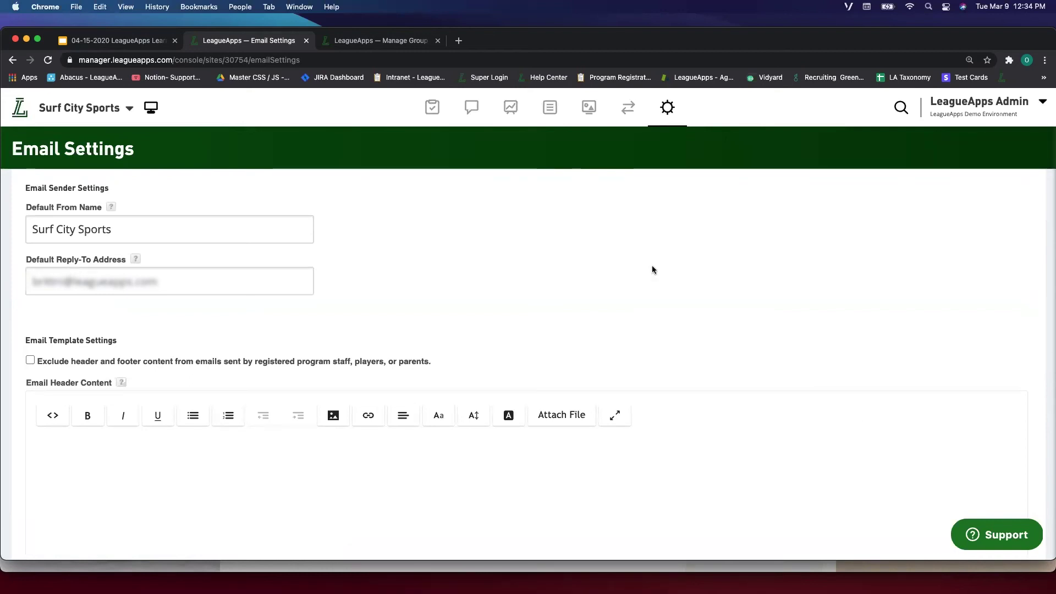
pyautogui.click(116, 283)
pyautogui.click(672, 112)
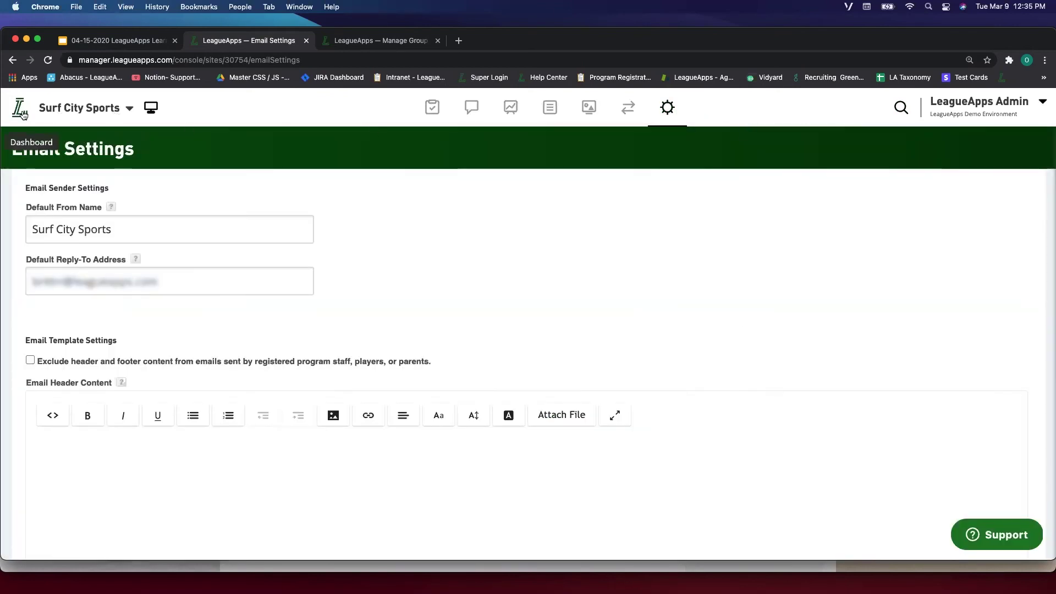
# Return from Email Settings to the Surf City Sports site dashboard.
pyautogui.click(22, 113)
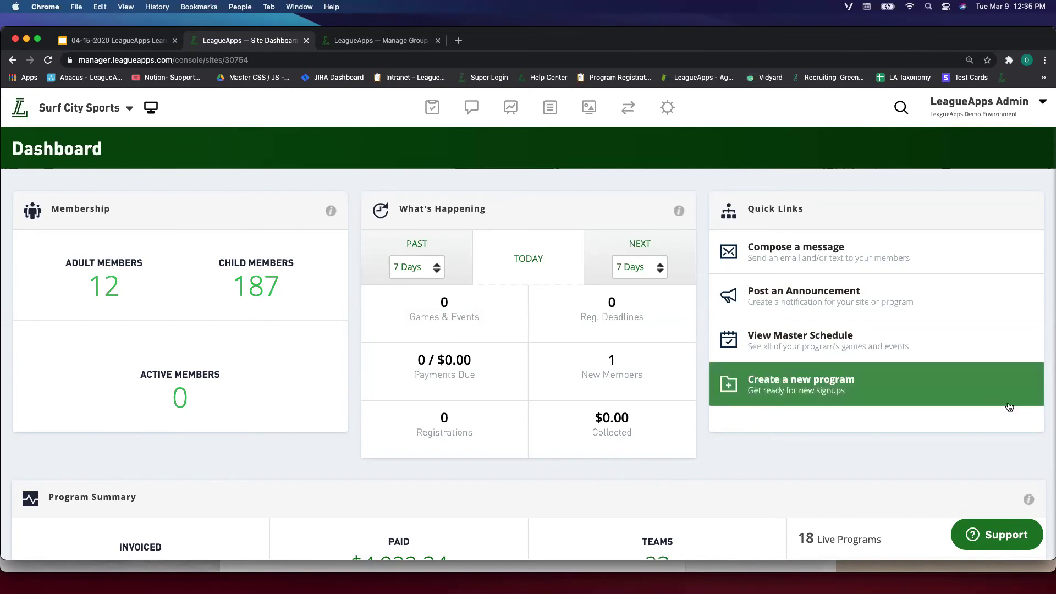
pyautogui.click(433, 108)
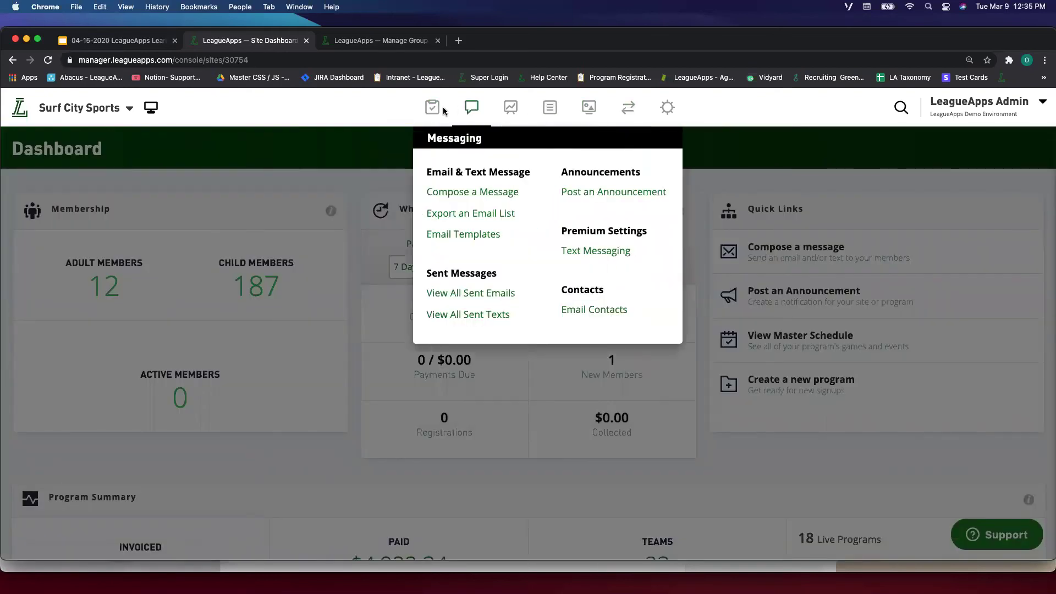
# Open the Credits list, search the member by name, and open her $30.00 site credit.
pyautogui.moveTo(432, 108)
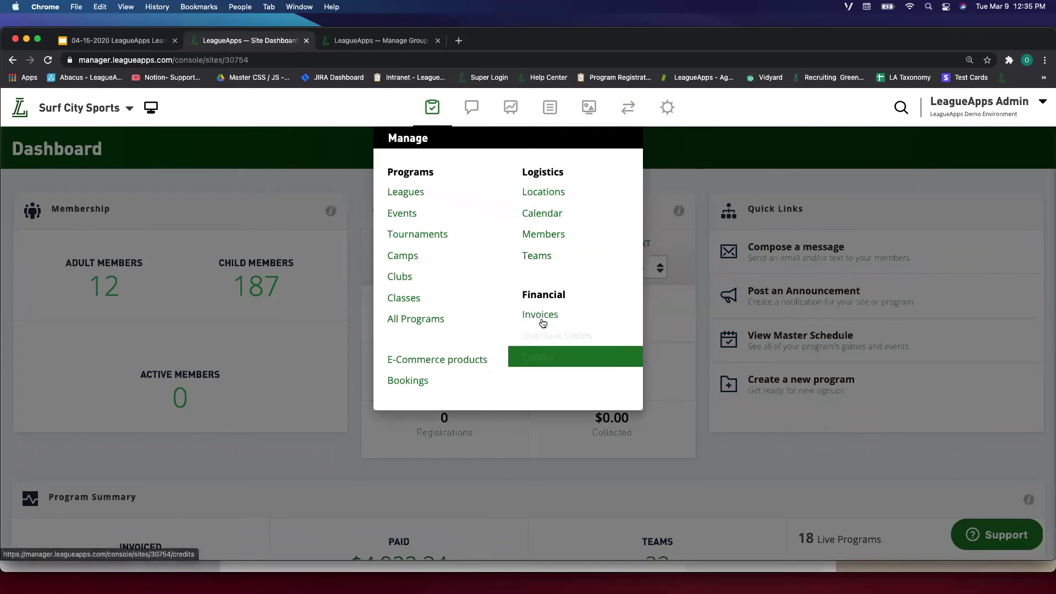
pyautogui.click(558, 355)
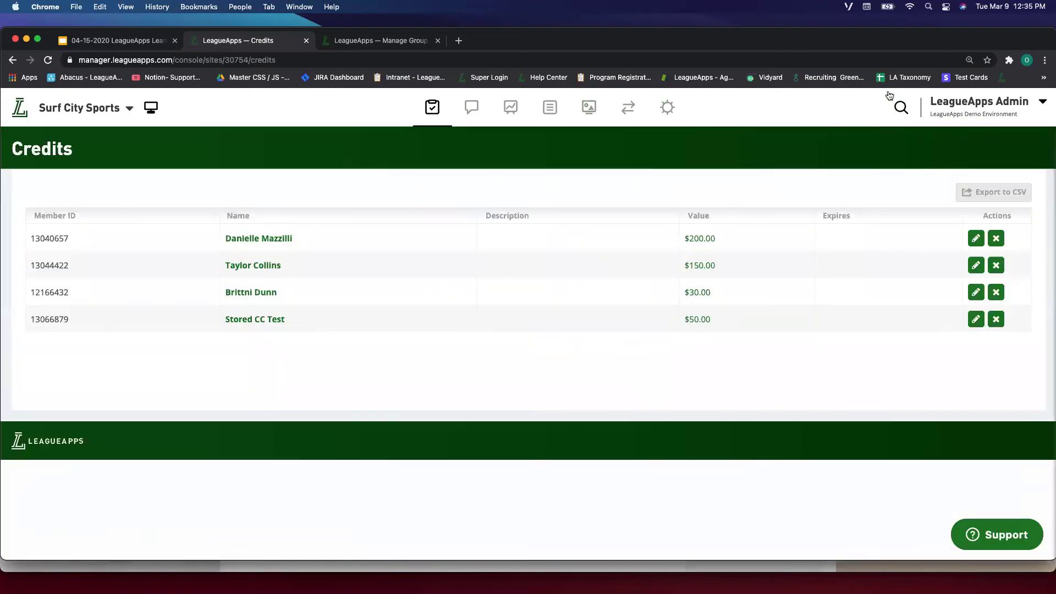
pyautogui.click(902, 107)
pyautogui.write('Britt')
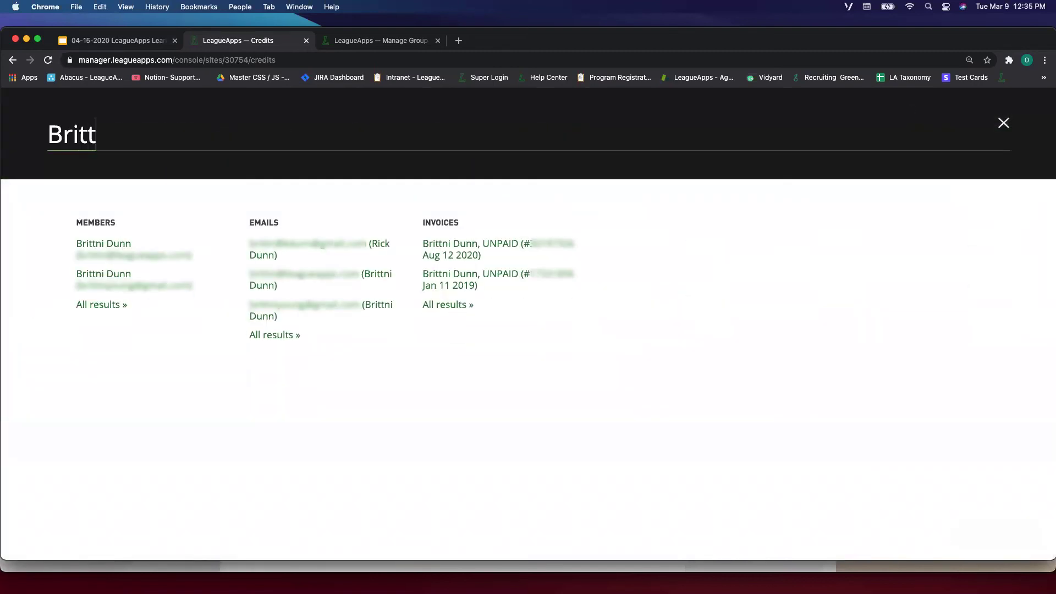
pyautogui.click(105, 244)
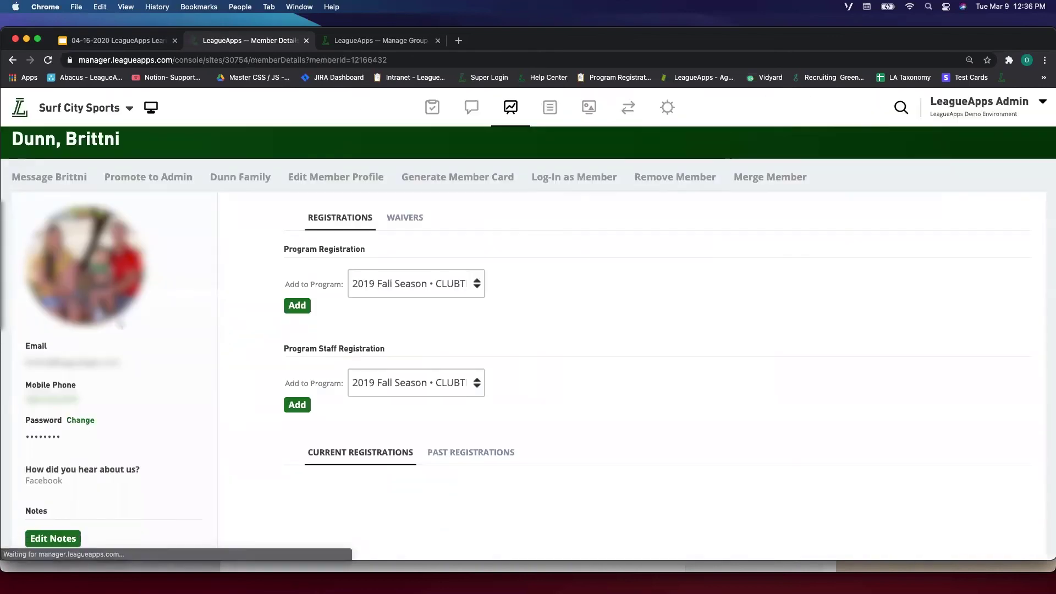
pyautogui.scroll(-6, 118, 319)
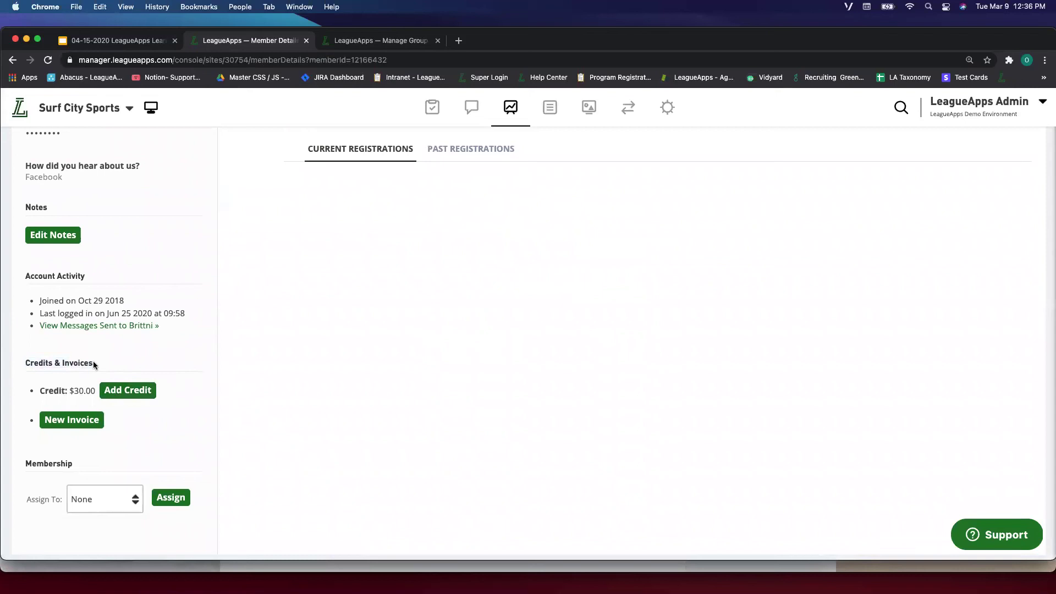
pyautogui.click(132, 392)
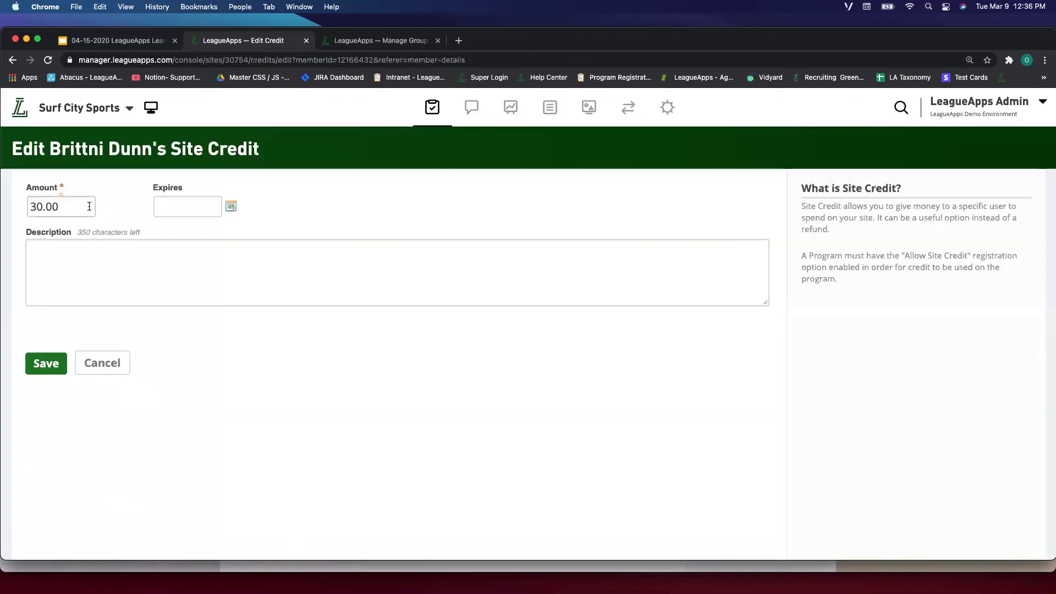
# Change the member's site credit amount from 30.00 to 80 and save it.
pyautogui.moveTo(78, 206); pyautogui.dragTo(31, 205)
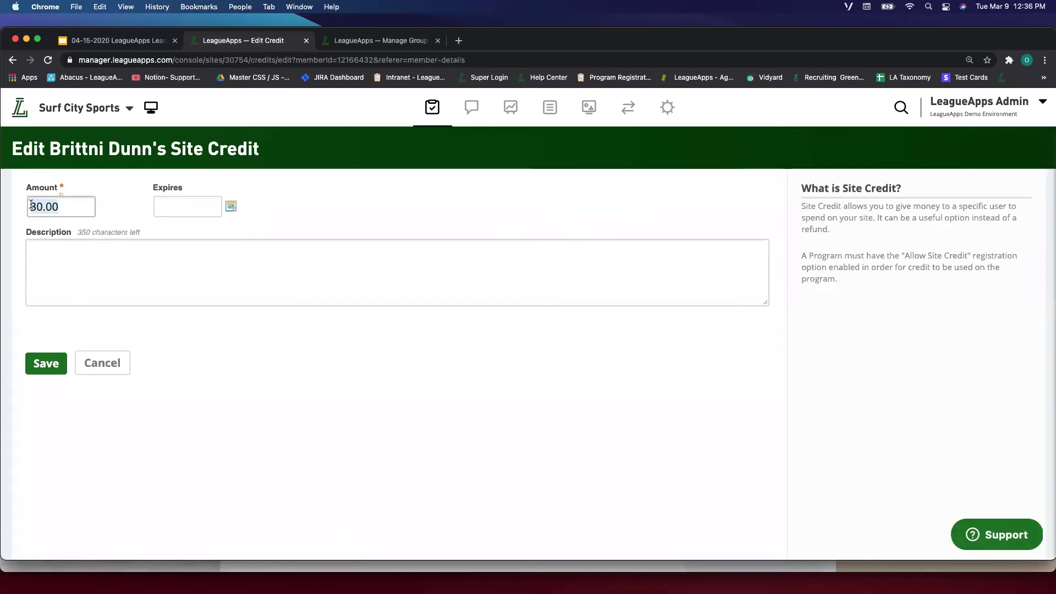
pyautogui.click(98, 361)
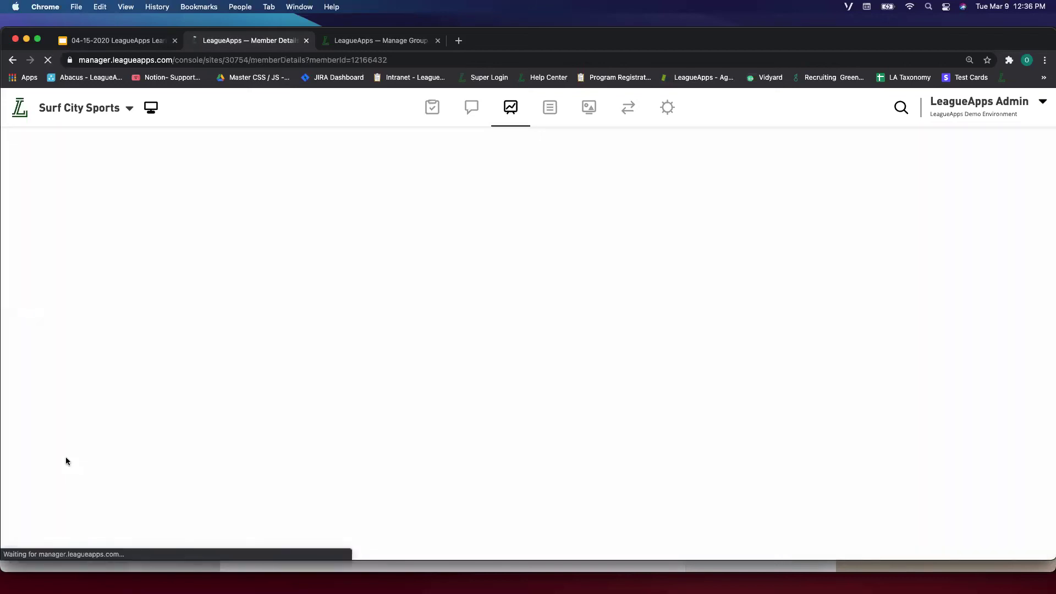
pyautogui.scroll(-5, 81, 394)
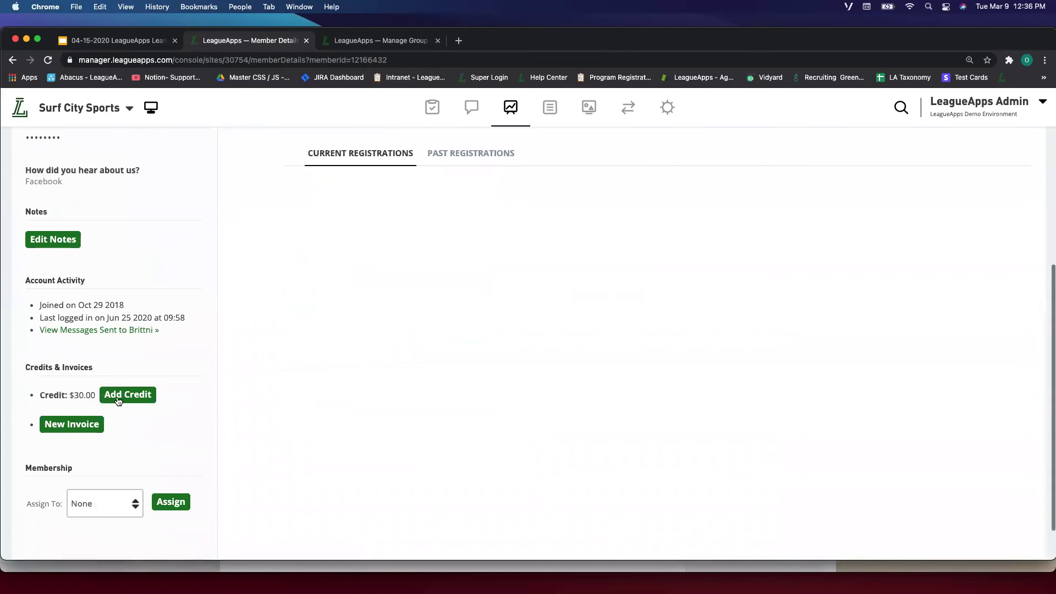
pyautogui.click(118, 401)
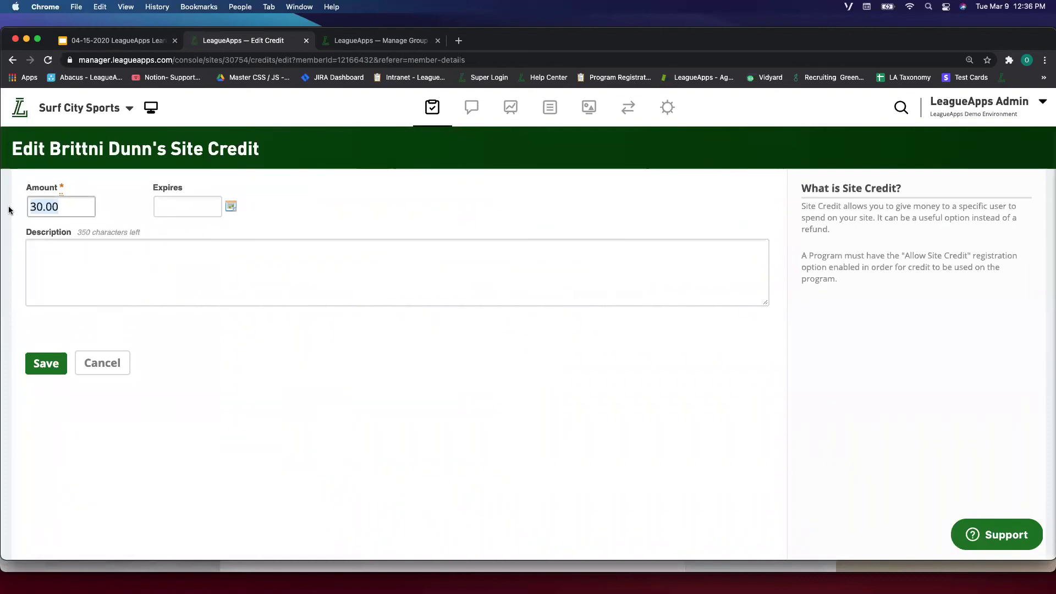
pyautogui.write('$3')
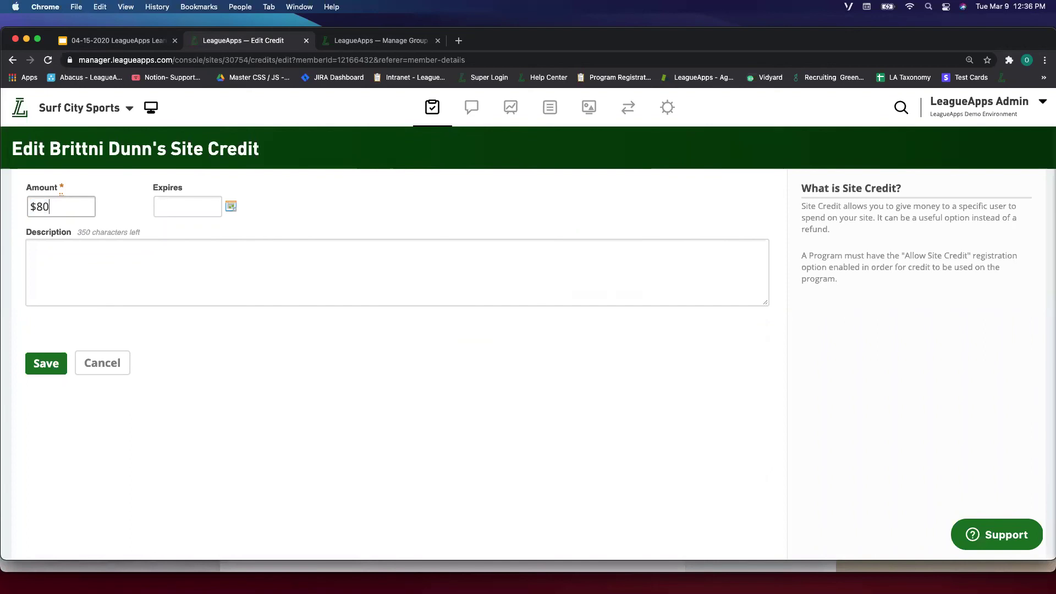
pyautogui.press('BackSpace')
pyautogui.press('BackSpace')
pyautogui.write('0')
pyautogui.write('8')
pyautogui.click(47, 364)
# Bring up the Log-In as Member prompt for this member.
pyautogui.scroll(-5, 111, 396)
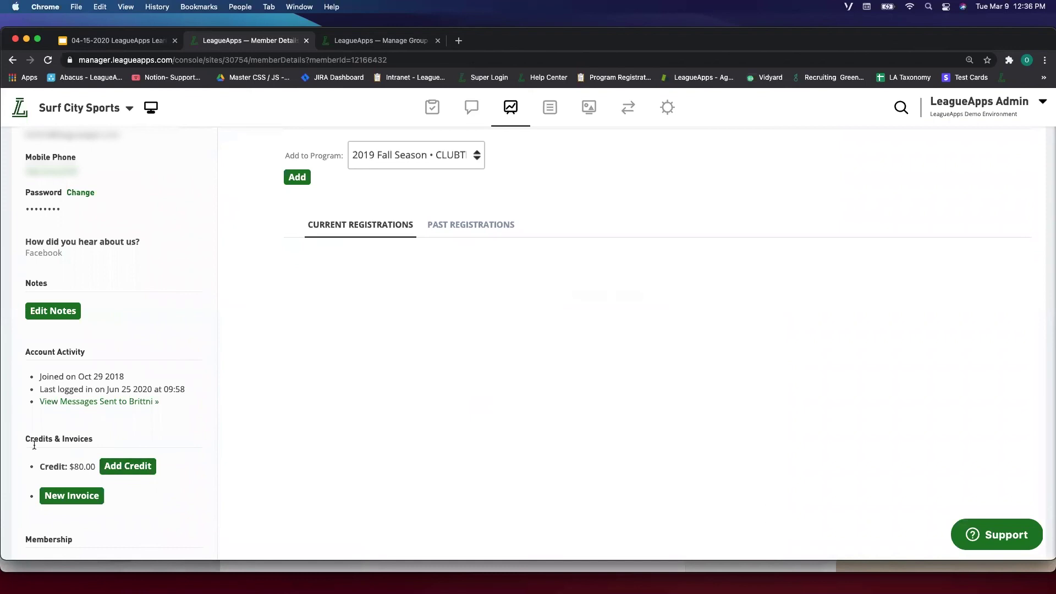
pyautogui.scroll(1, 147, 478)
pyautogui.scroll(5, 147, 473)
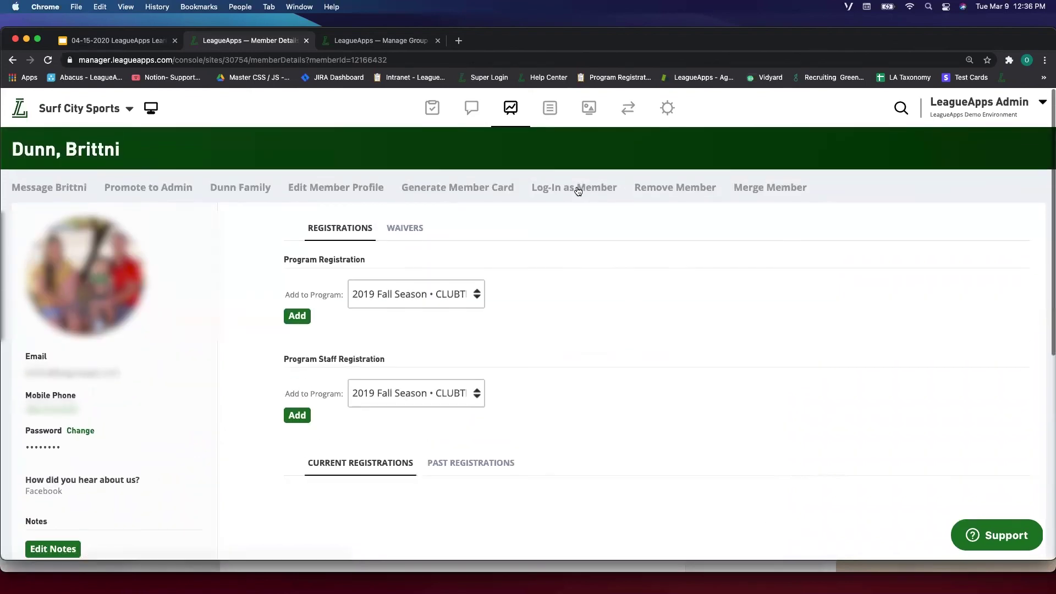
pyautogui.click(557, 198)
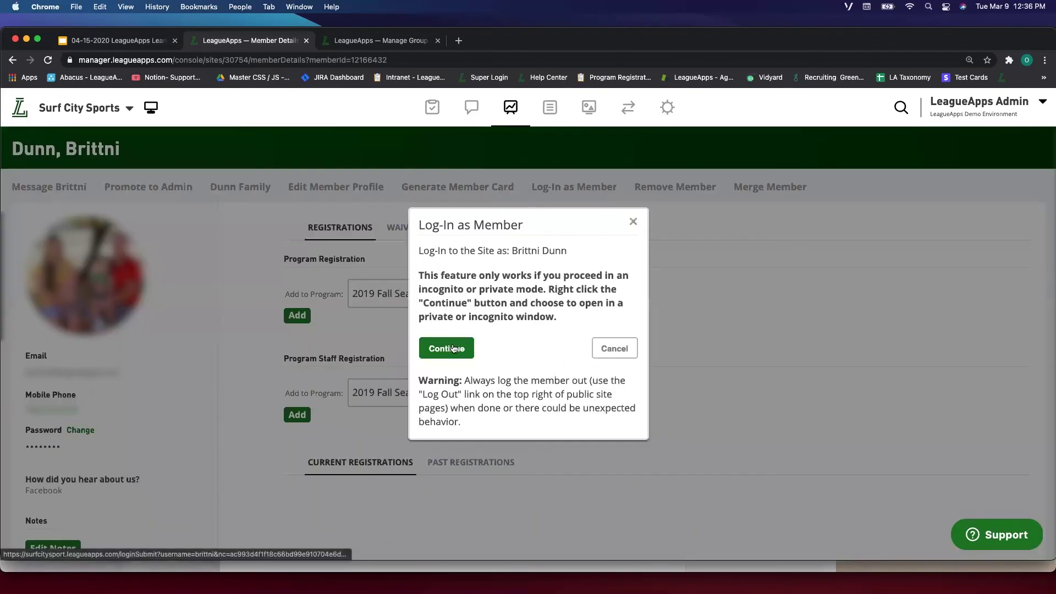
# Enter the member's site view, zoom the Dashboard to read the $80.00 credit, then return to Member Details.
pyautogui.click(450, 348)
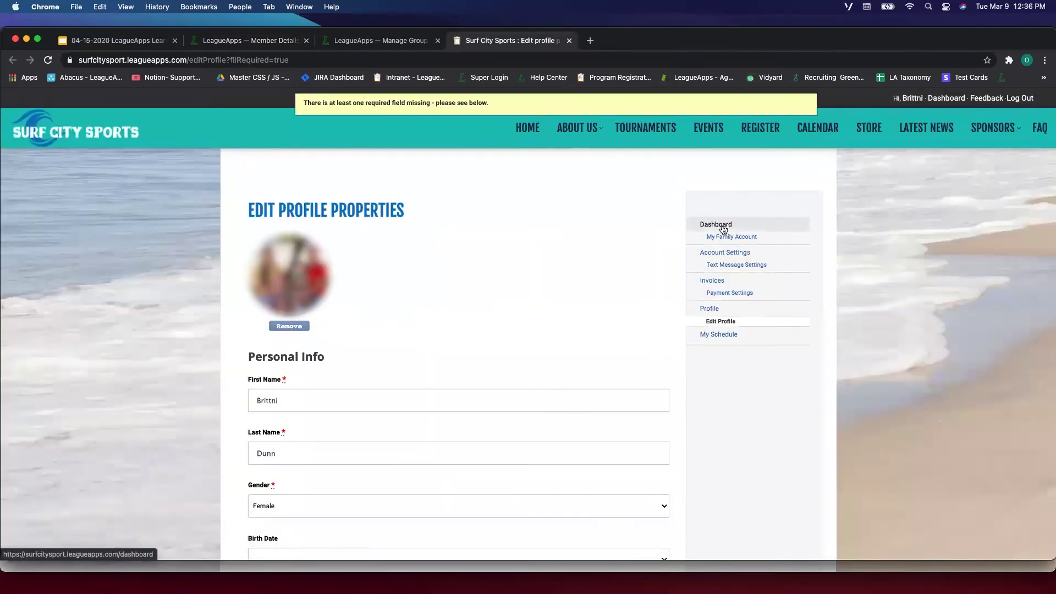
pyautogui.click(716, 224)
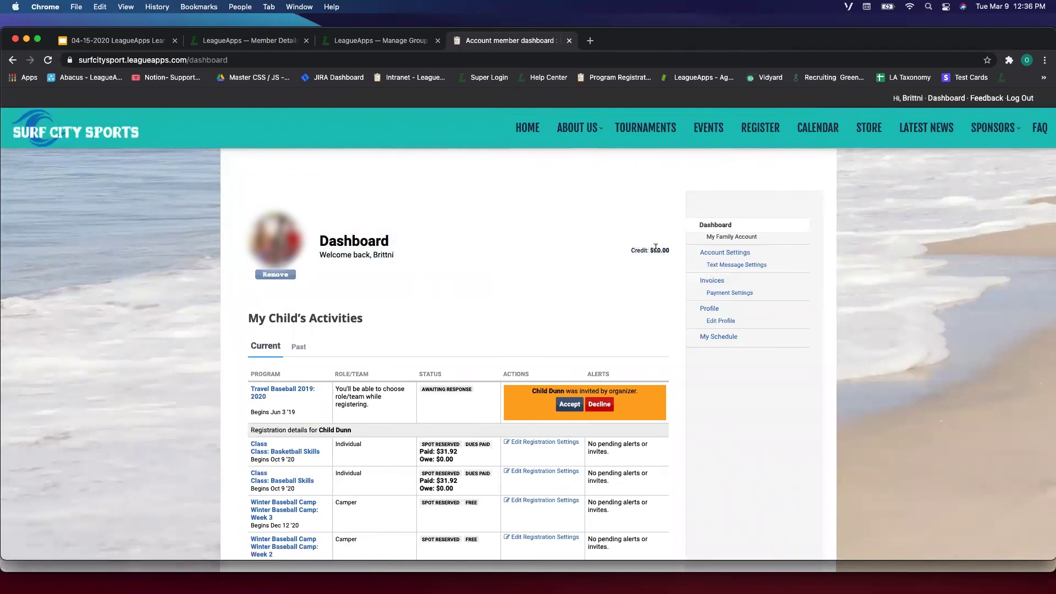
pyautogui.press('super+equal')
pyautogui.press('super+equal')
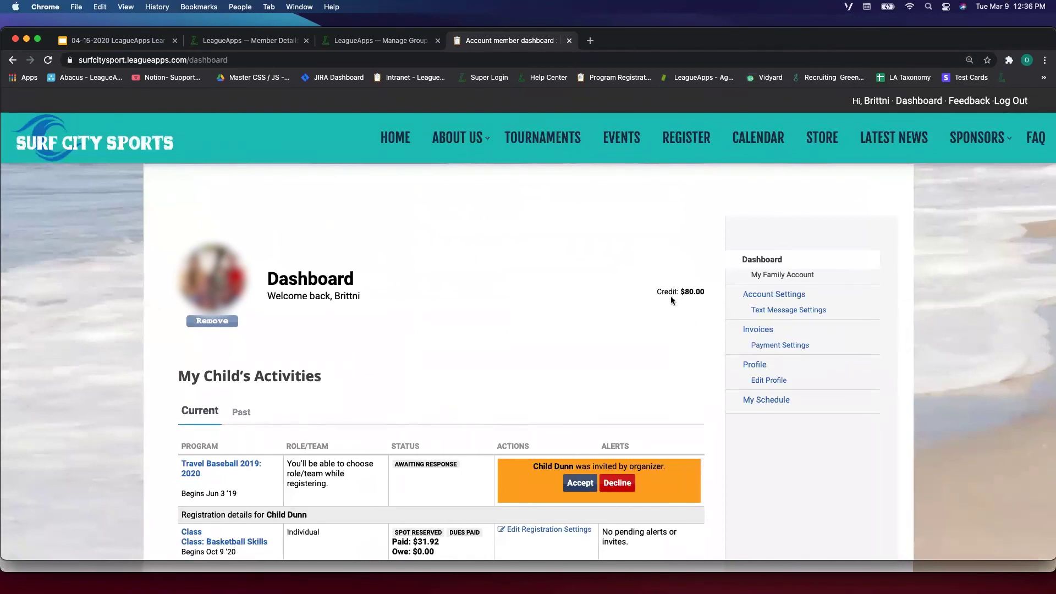
pyautogui.click(395, 41)
pyautogui.click(270, 40)
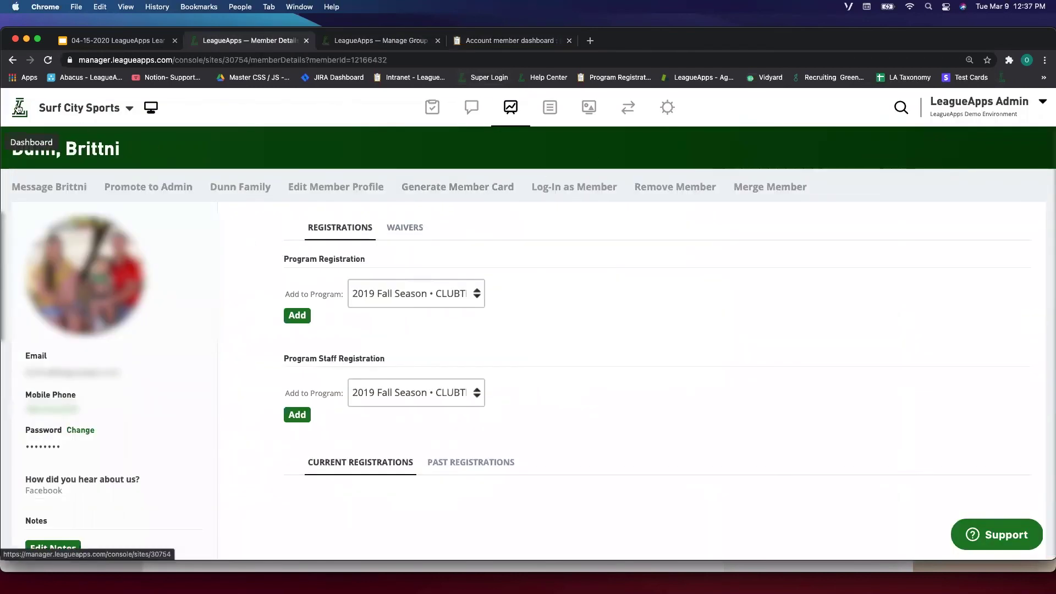
# Check the credit on the member page, then return to the Dashboard's Program Summary totals.
pyautogui.moveTo(578, 590)
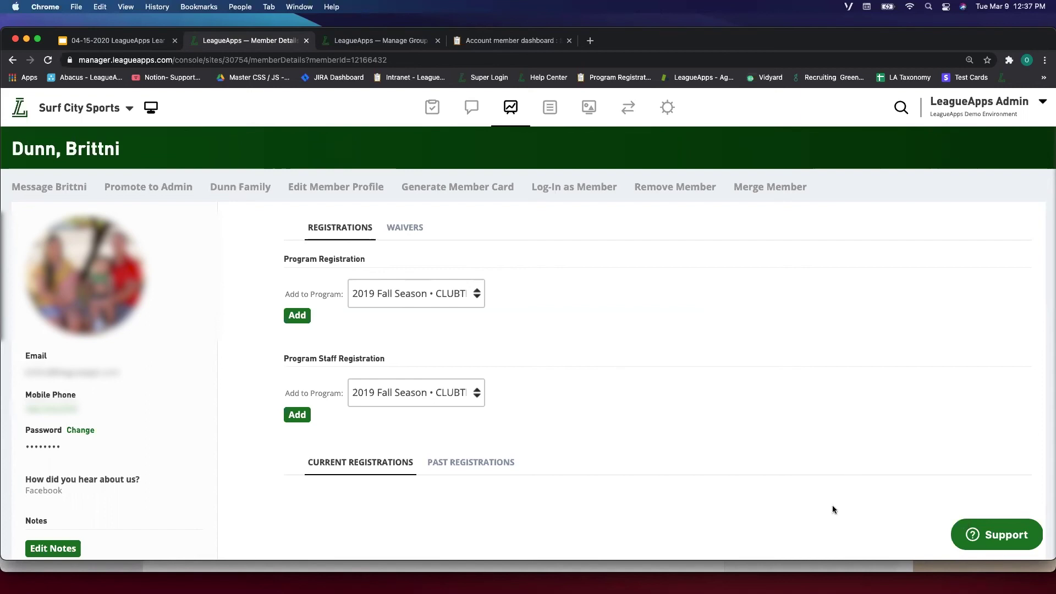
pyautogui.scroll(-3, 692, 422)
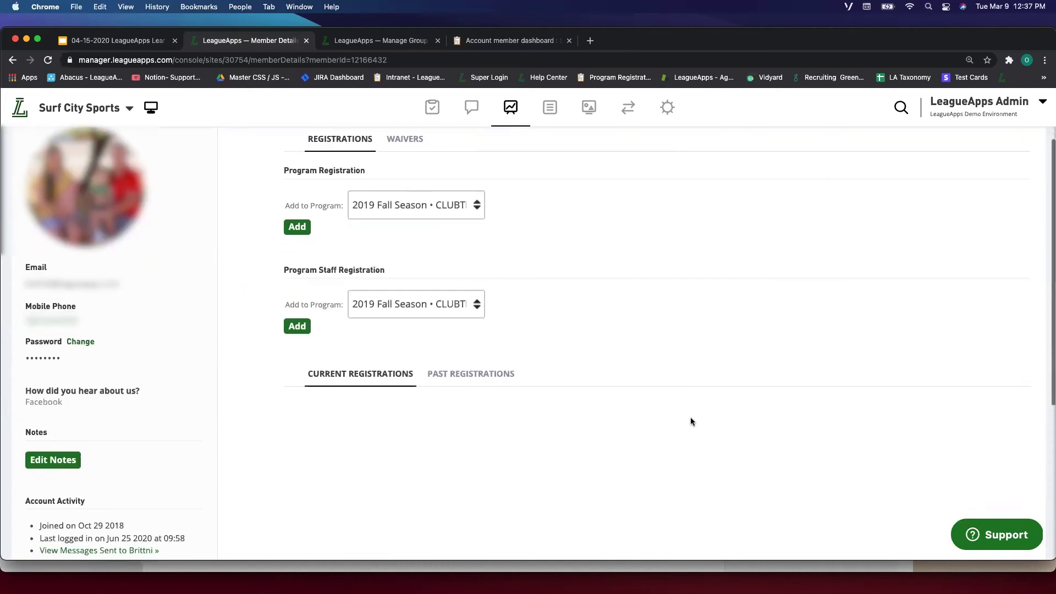
pyautogui.scroll(-5, 691, 422)
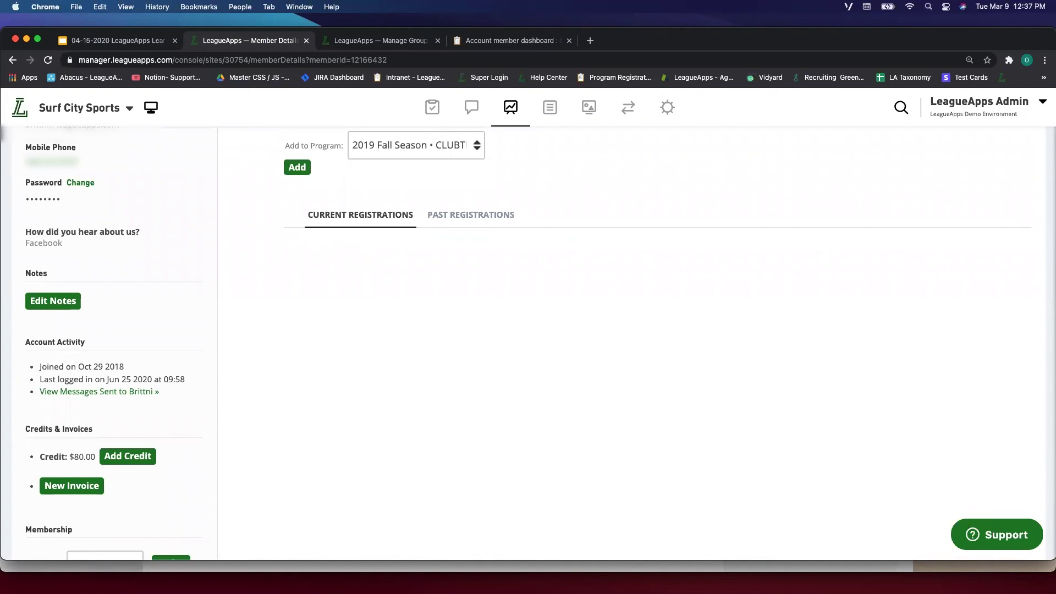
pyautogui.moveTo(528, 593)
pyautogui.click(48, 60)
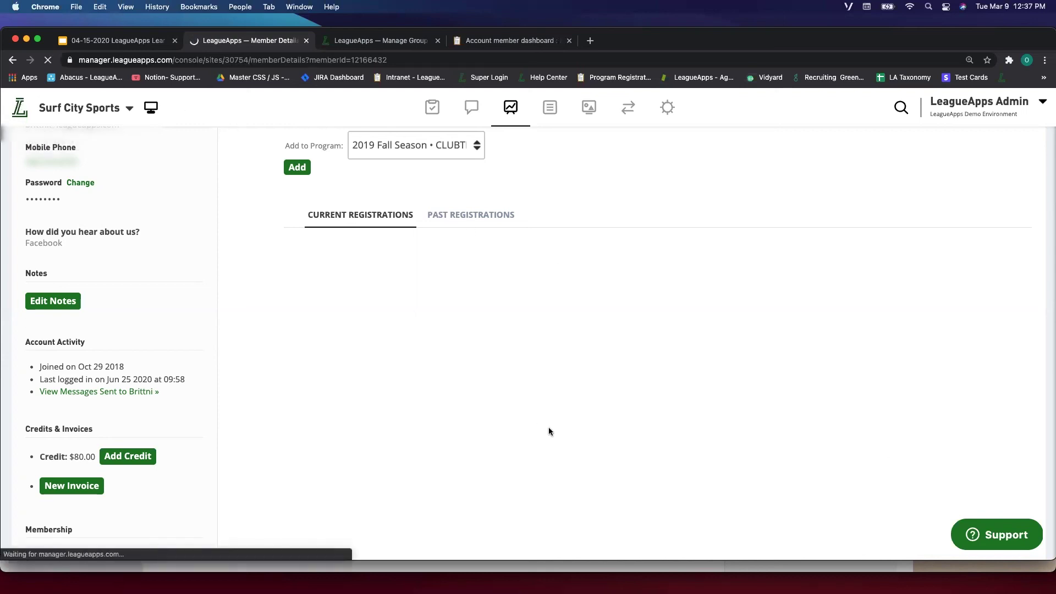
pyautogui.scroll(-4, 551, 401)
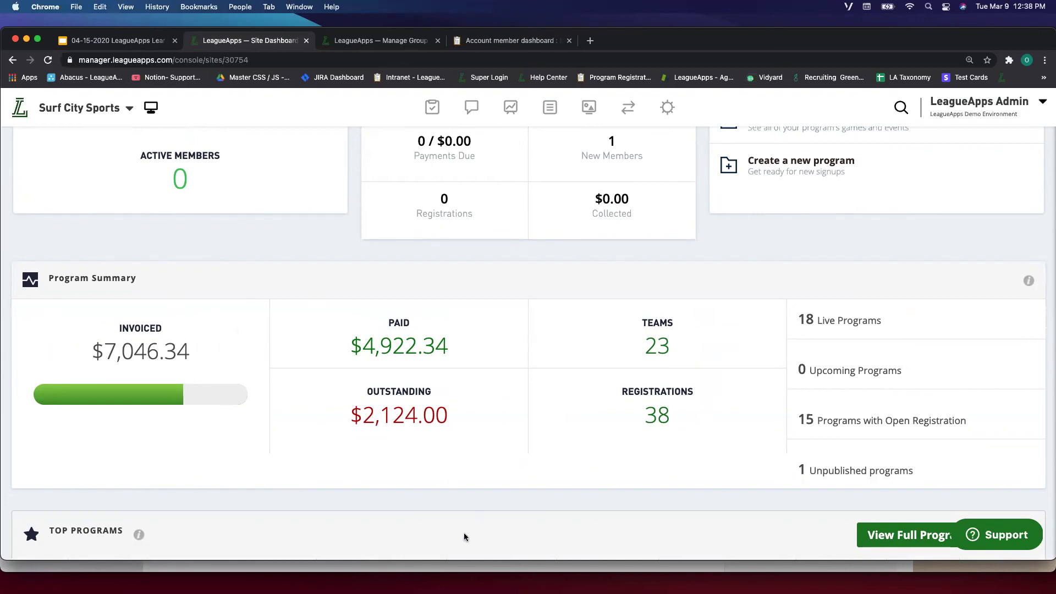
# Point out the $4,922.34 paid and $2,124.00 outstanding totals, then open site-wide search.
pyautogui.moveTo(353, 383); pyautogui.dragTo(480, 428)
pyautogui.click(480, 428)
pyautogui.moveTo(347, 315); pyautogui.dragTo(451, 353)
pyautogui.click(451, 353)
pyautogui.moveTo(361, 380); pyautogui.dragTo(451, 434)
pyautogui.click(451, 434)
pyautogui.scroll(-2, 502, 446)
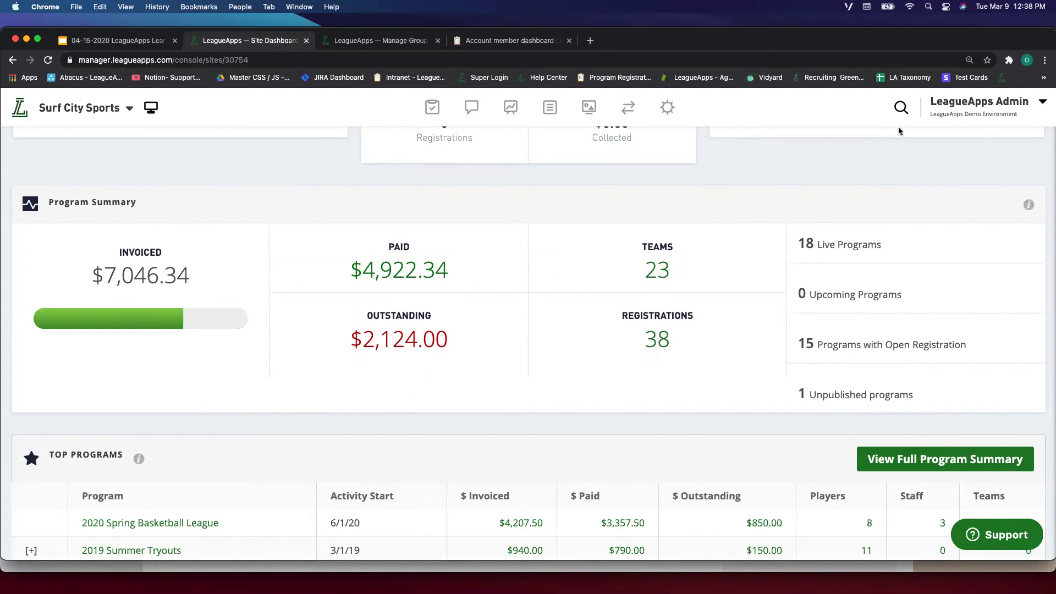
pyautogui.click(901, 110)
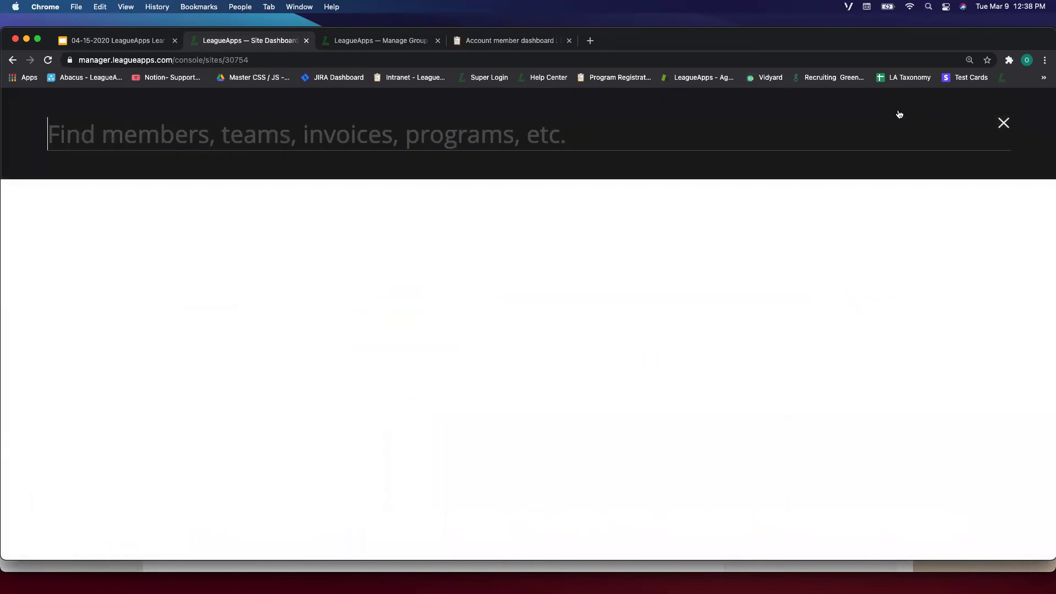
# Search the member by first name, open her Member Details, check her email, and start Log-In as Member.
pyautogui.write('brit')
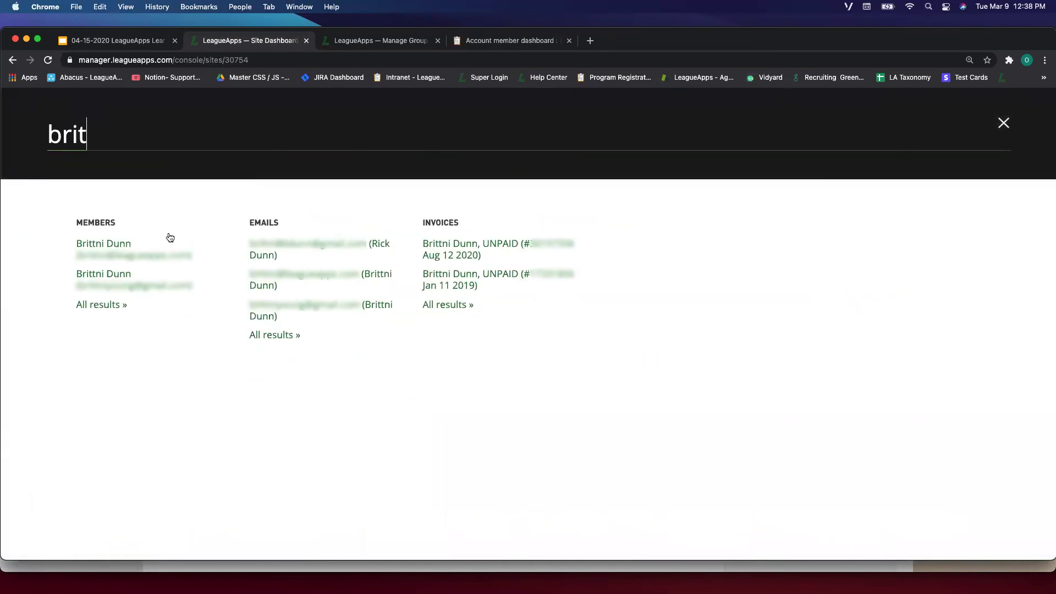
pyautogui.click(110, 245)
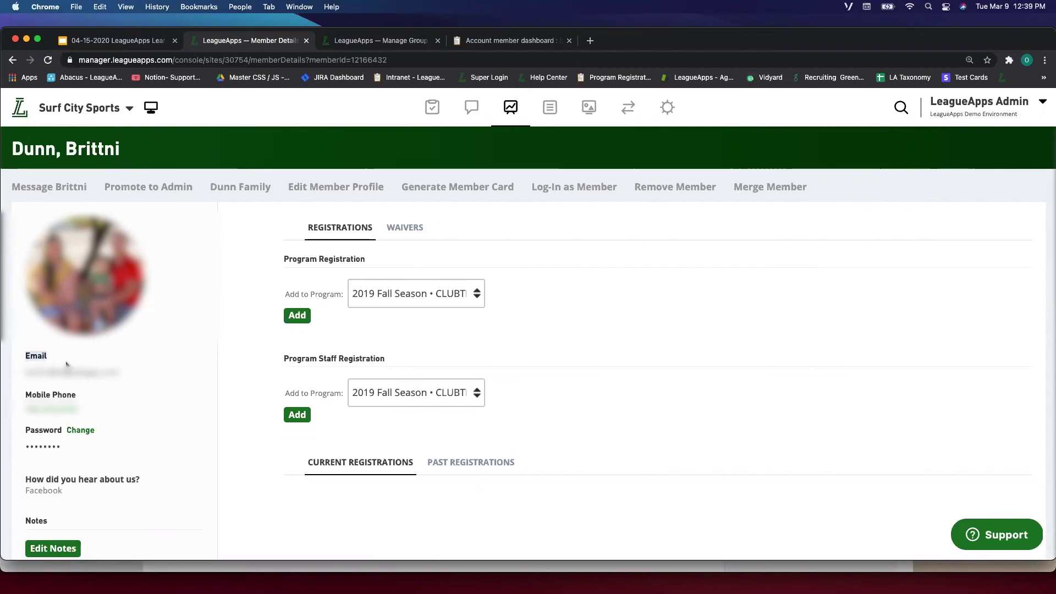
pyautogui.moveTo(20, 375); pyautogui.dragTo(102, 387)
pyautogui.click(103, 386)
pyautogui.click(553, 190)
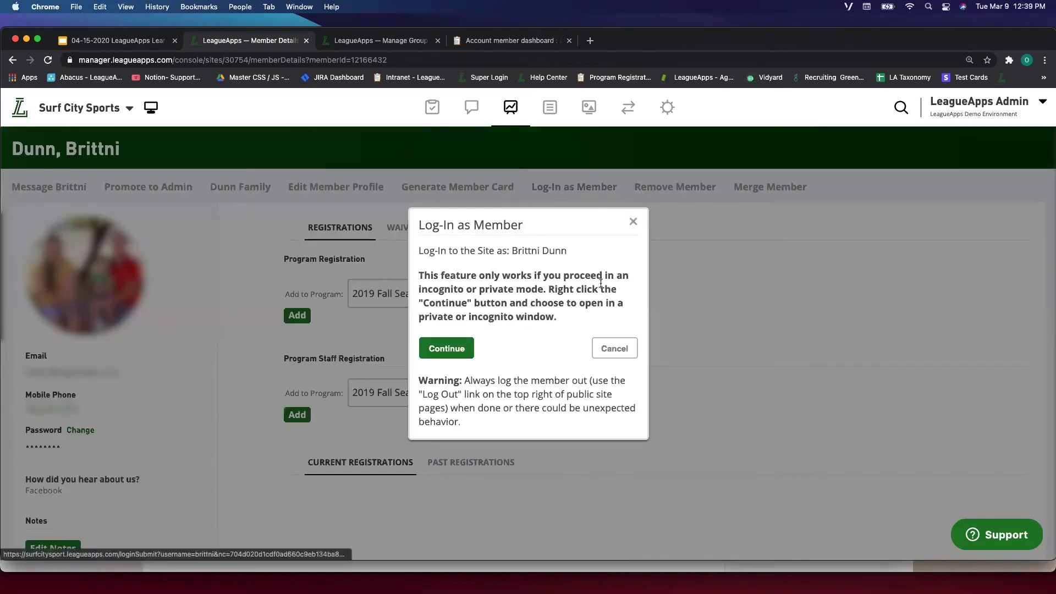
# Log in as the member and confirm her Account Settings show Email Status OK.
pyautogui.click(464, 350)
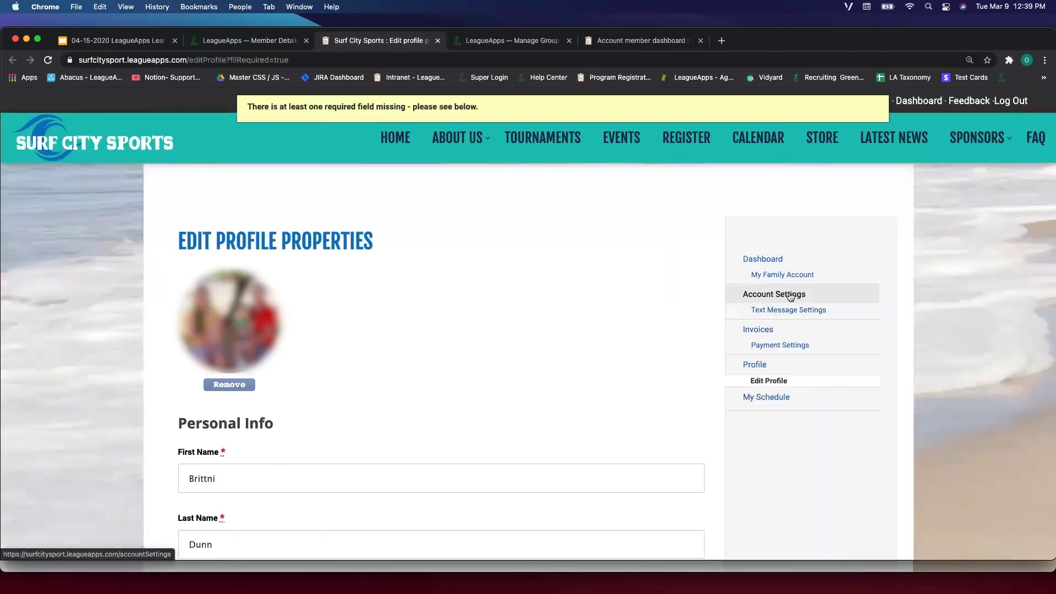
pyautogui.click(791, 297)
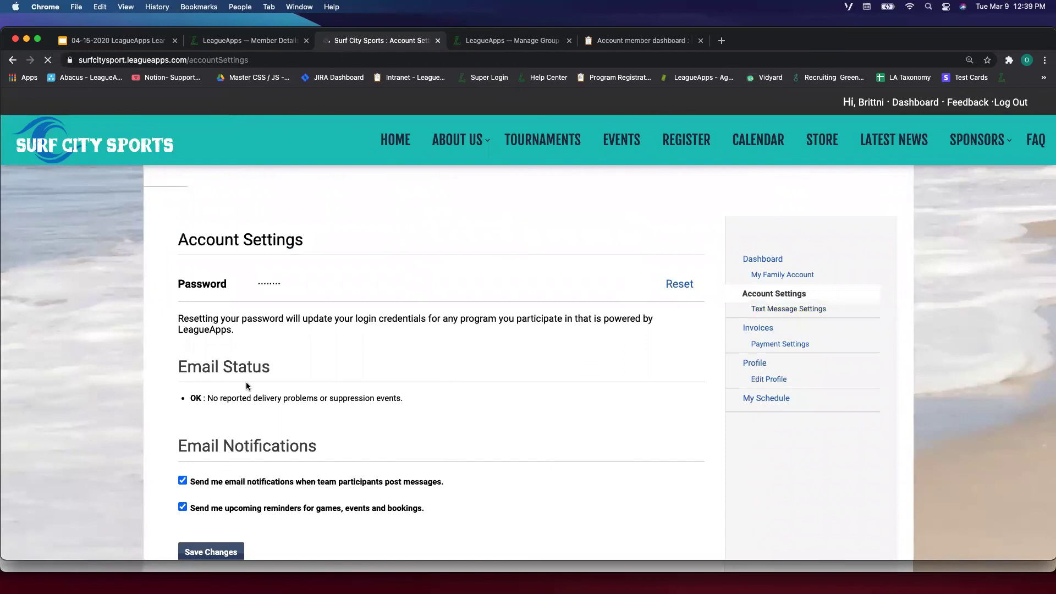
pyautogui.moveTo(175, 358); pyautogui.dragTo(276, 367)
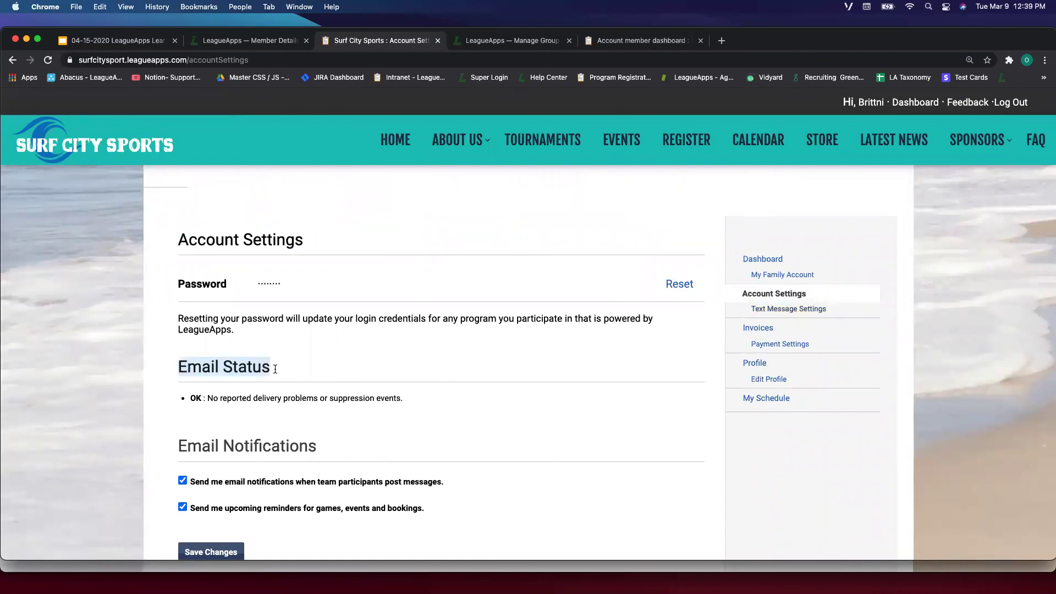
pyautogui.click(228, 402)
pyautogui.moveTo(190, 398); pyautogui.dragTo(324, 399)
pyautogui.click(323, 399)
pyautogui.moveTo(187, 403); pyautogui.dragTo(295, 400)
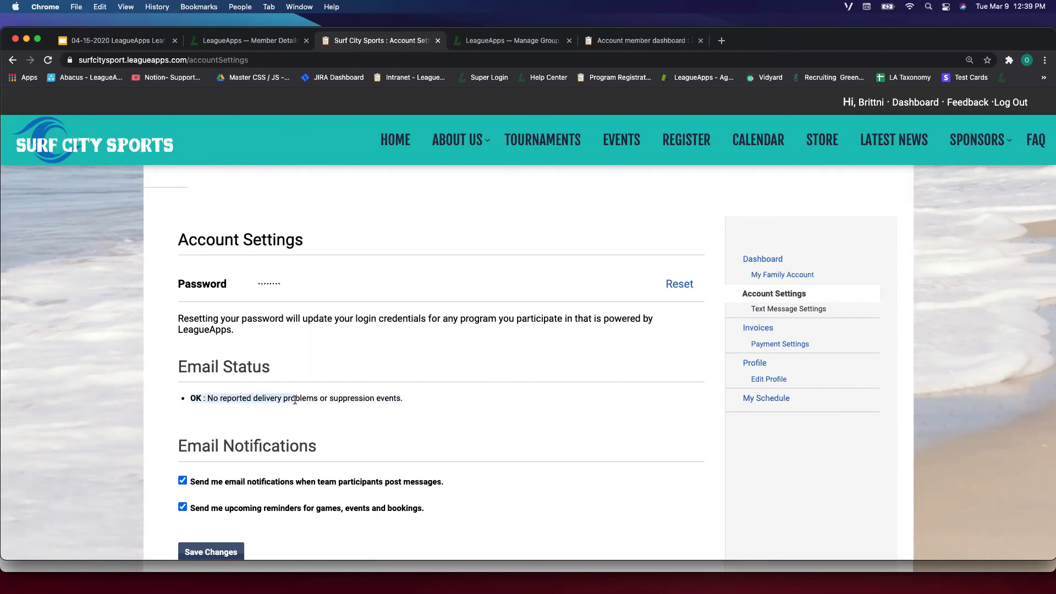
pyautogui.click(291, 397)
pyautogui.moveTo(196, 393); pyautogui.dragTo(355, 398)
pyautogui.click(351, 391)
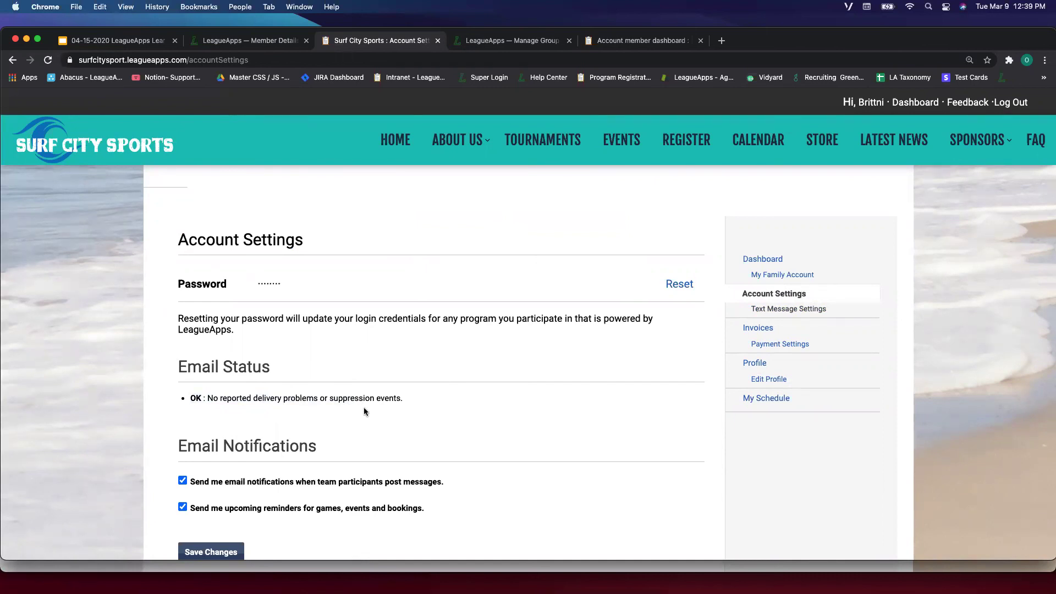
pyautogui.scroll(-3, 364, 412)
pyautogui.moveTo(178, 253); pyautogui.dragTo(388, 332)
pyautogui.click(388, 332)
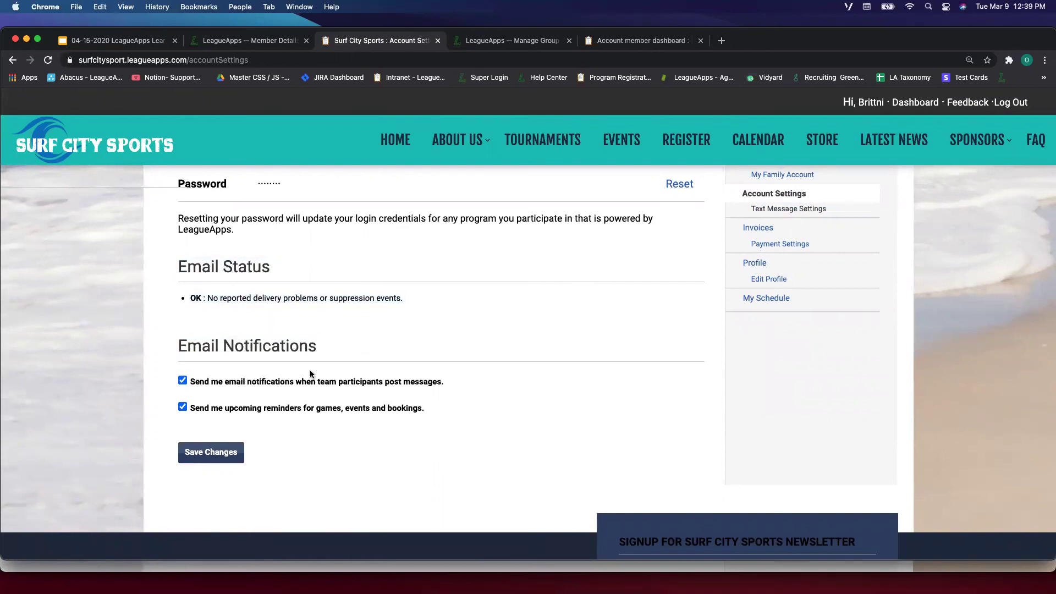
pyautogui.scroll(-2, 311, 373)
pyautogui.scroll(5, 309, 369)
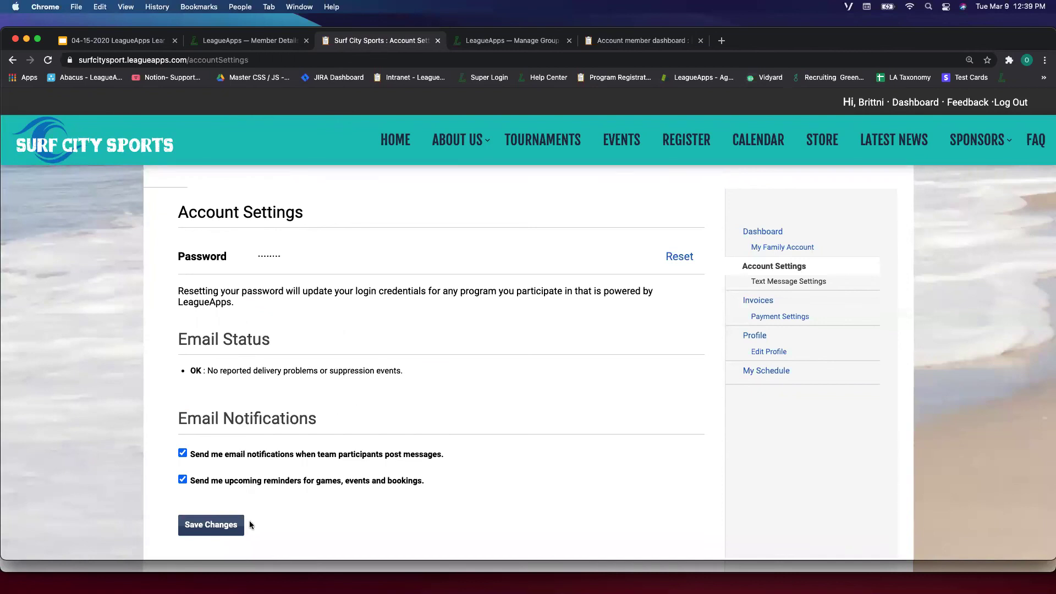
# Check the member Dashboard's $80.00 credit, then return to her admin record.
pyautogui.click(236, 44)
pyautogui.click(393, 44)
pyautogui.click(262, 43)
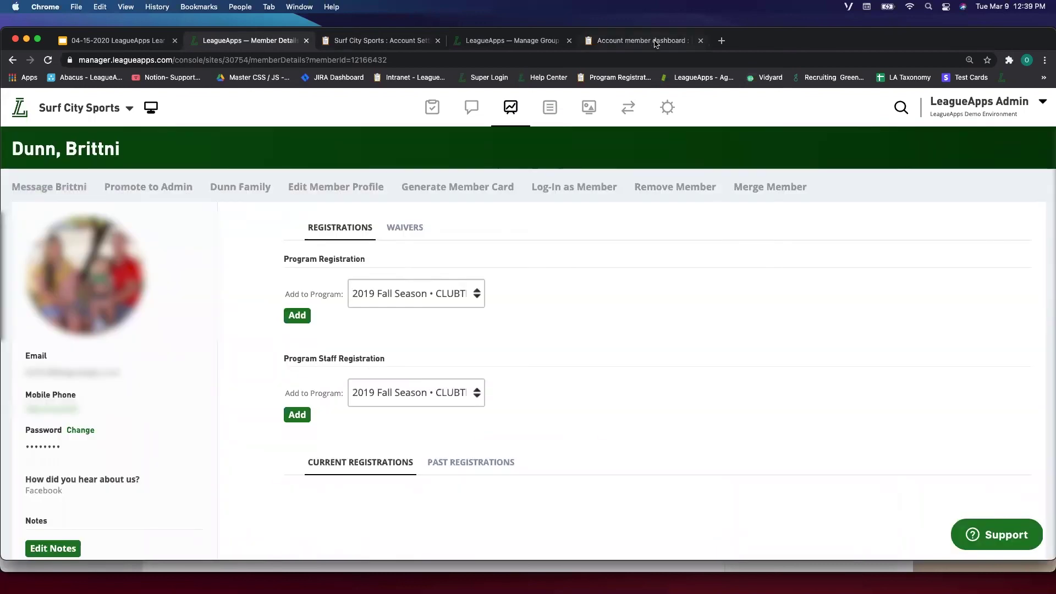
pyautogui.click(656, 44)
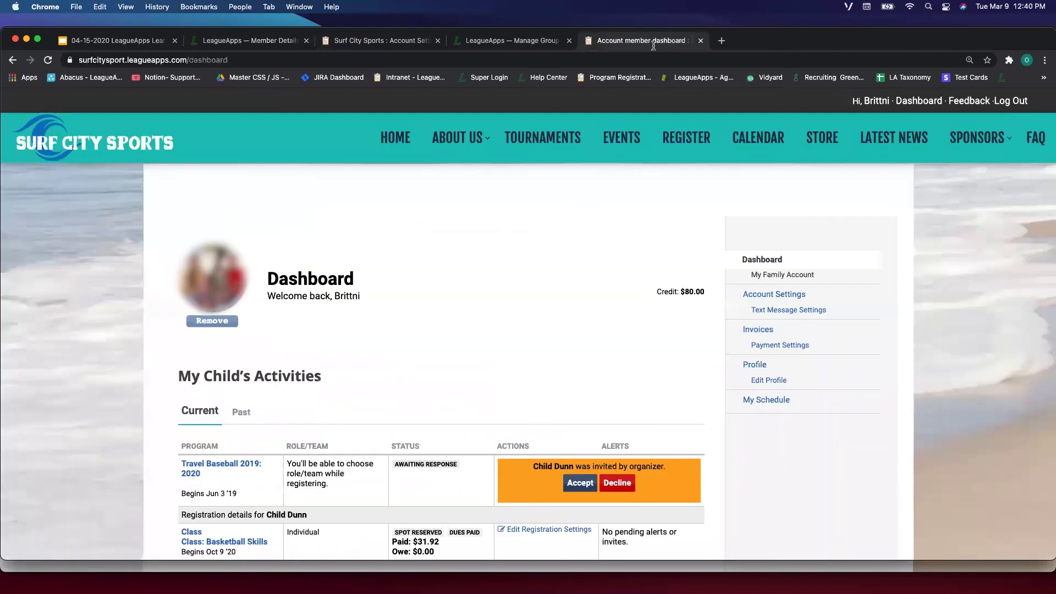
pyautogui.click(780, 293)
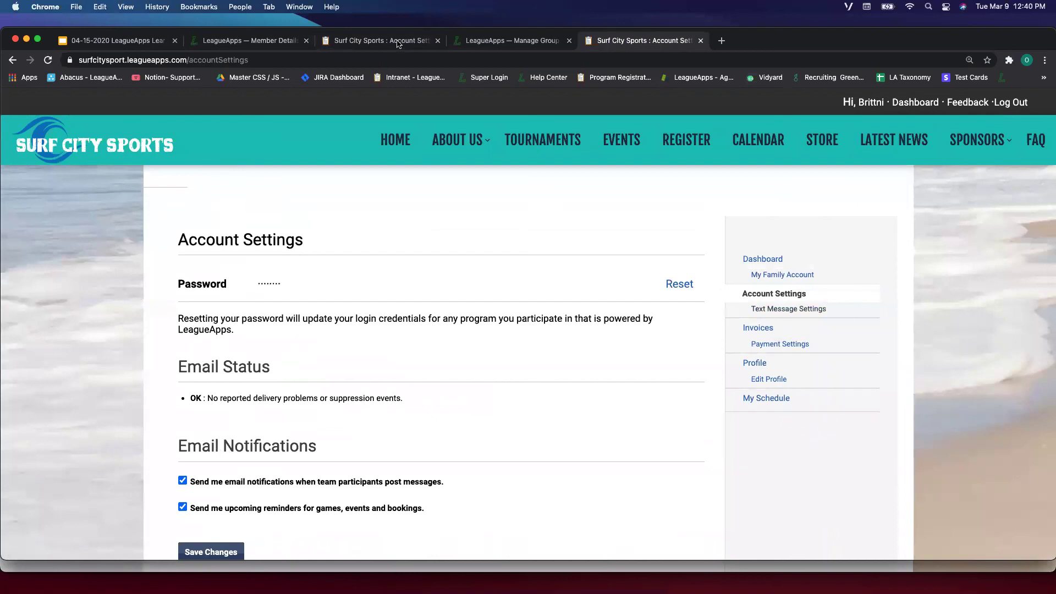
pyautogui.click(276, 44)
pyautogui.moveTo(435, 111)
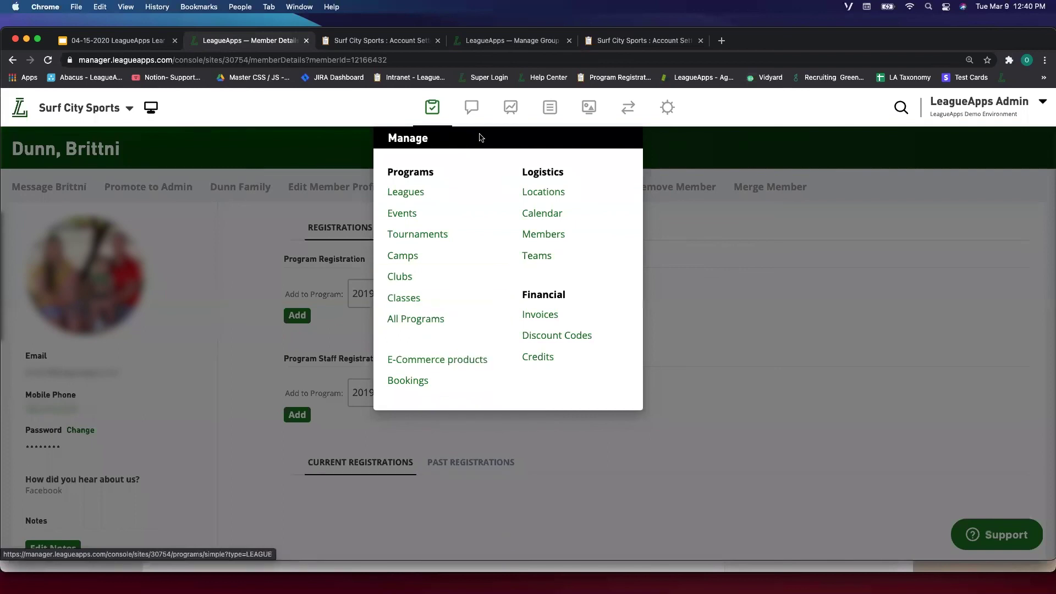
# Open tracking for the Oct 2, 2020 sent email and confirm both recipients show Delivered.
pyautogui.moveTo(472, 107)
pyautogui.click(475, 292)
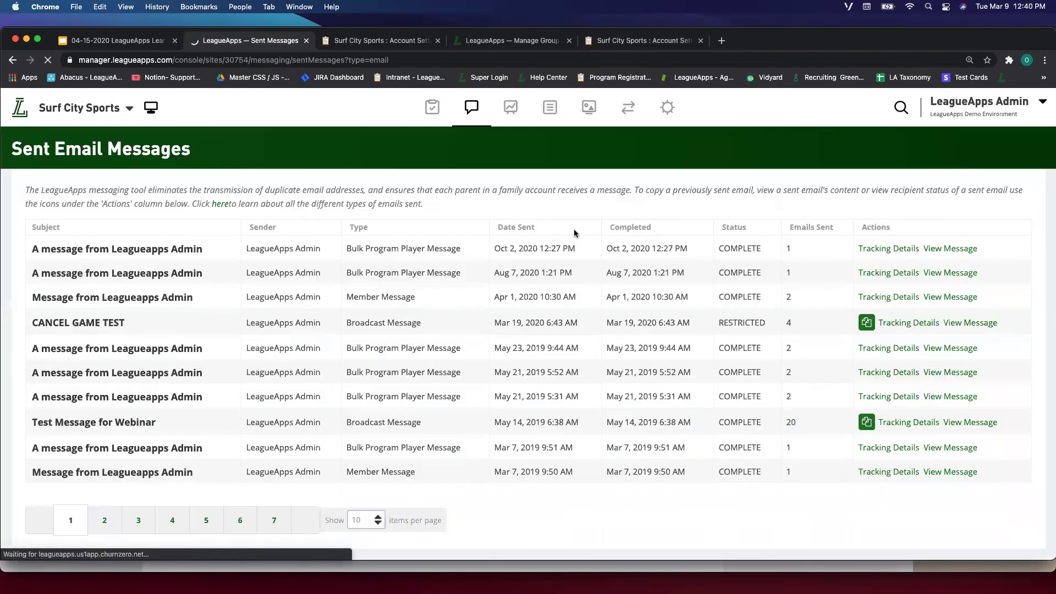
pyautogui.click(893, 244)
pyautogui.scroll(-2, 587, 424)
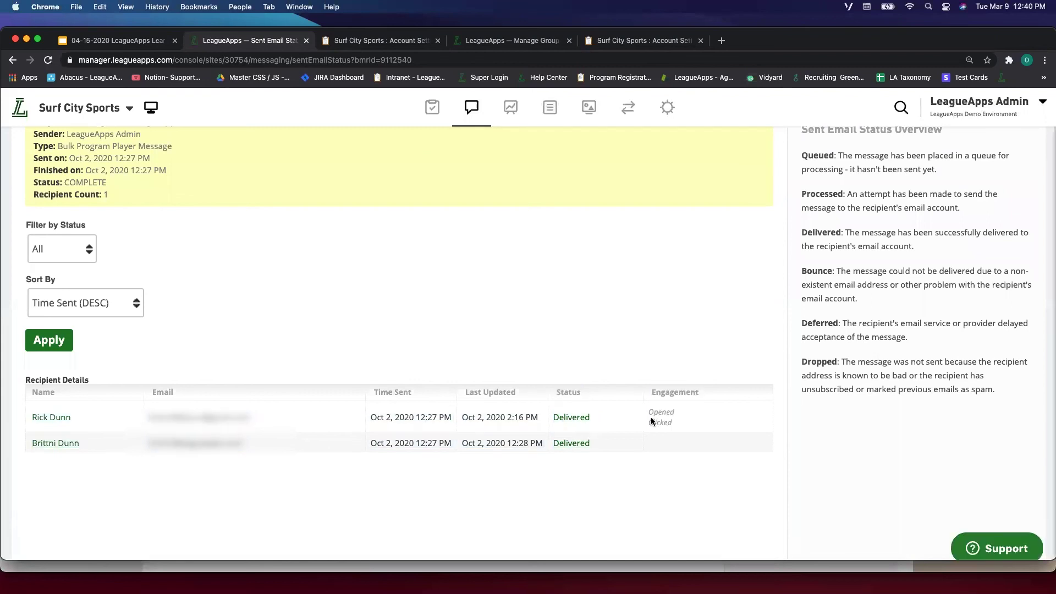
pyautogui.moveTo(802, 270); pyautogui.dragTo(834, 270)
pyautogui.click(829, 275)
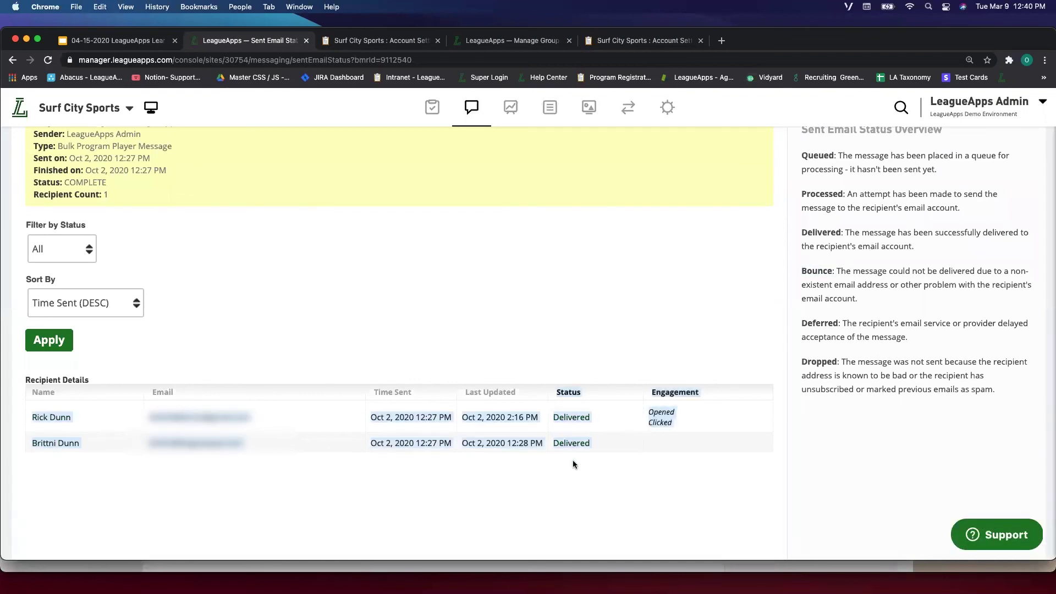
pyautogui.scroll(-2, 709, 472)
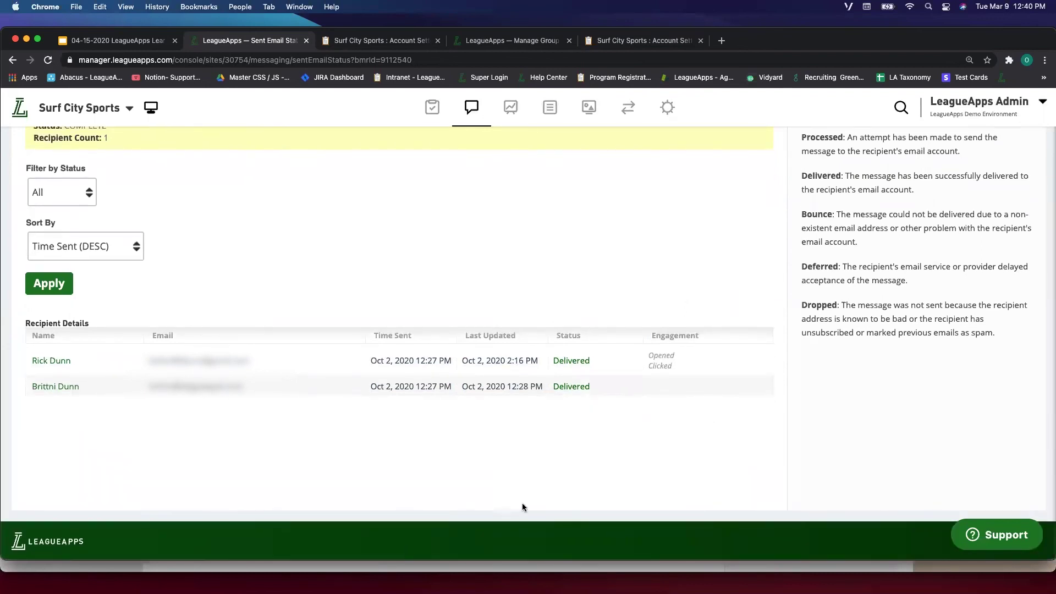
pyautogui.scroll(5, 528, 374)
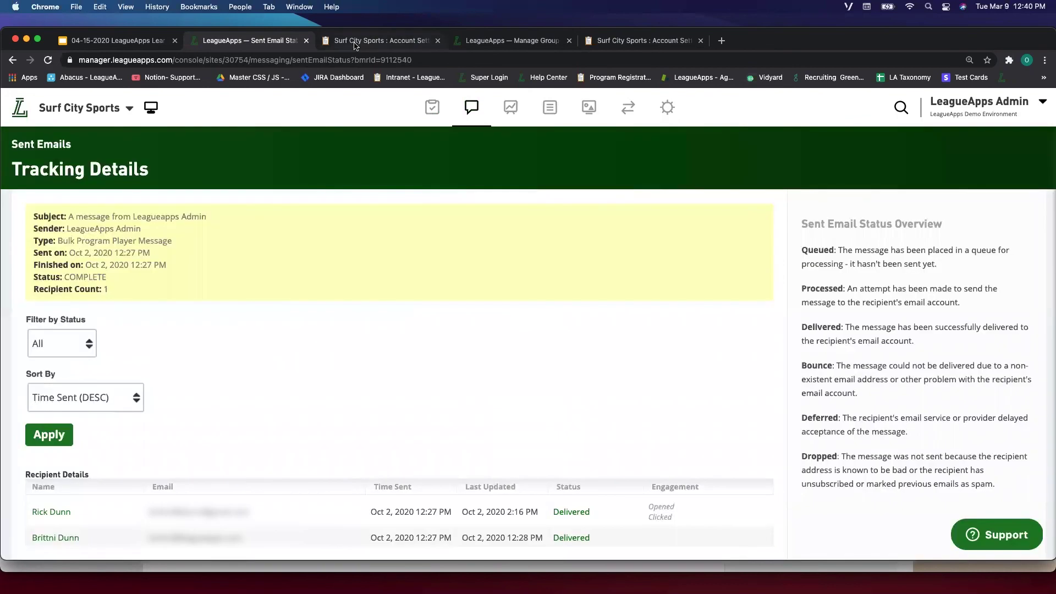
pyautogui.moveTo(660, 593)
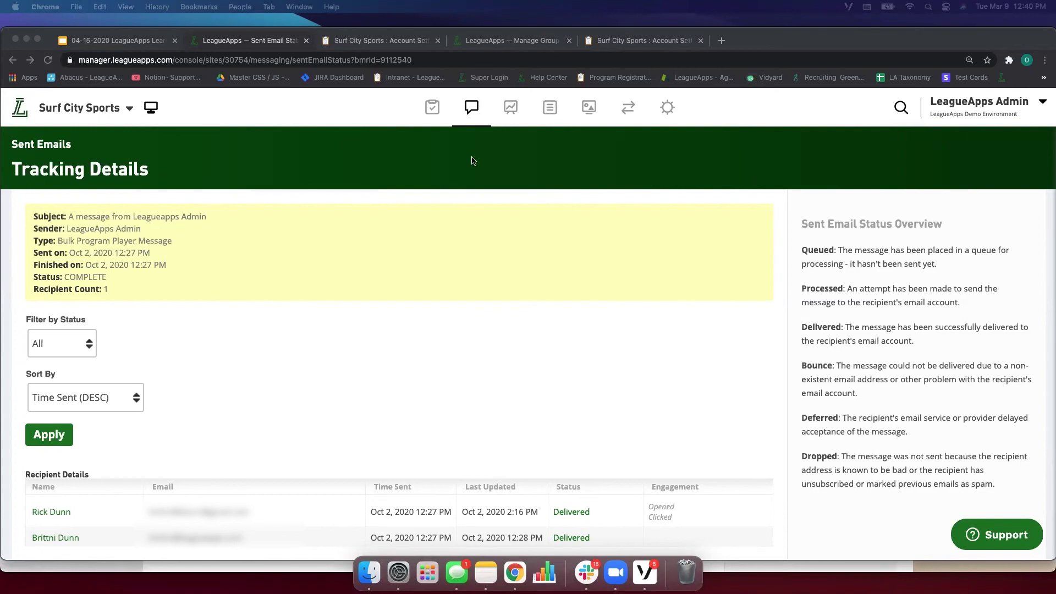
# Search for the second member by first name and open their Member Details.
pyautogui.click(432, 106)
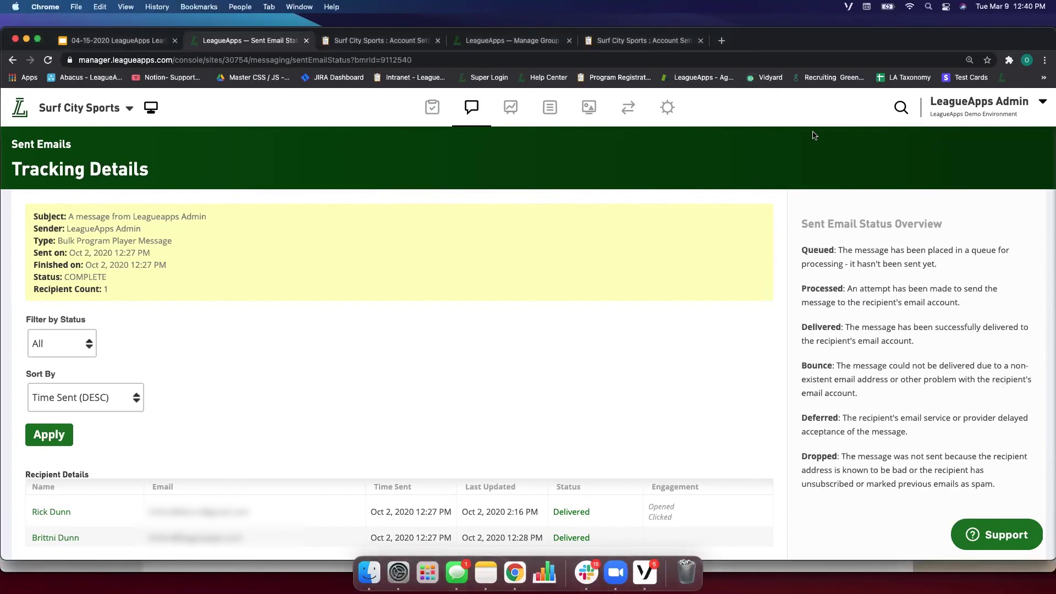
pyautogui.click(903, 108)
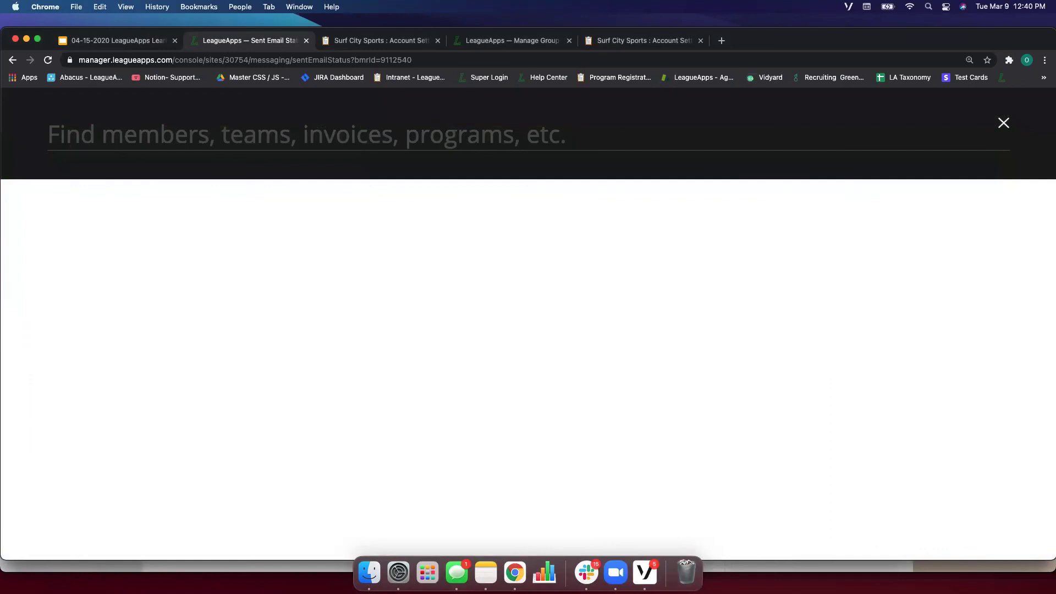
pyautogui.write('taylor')
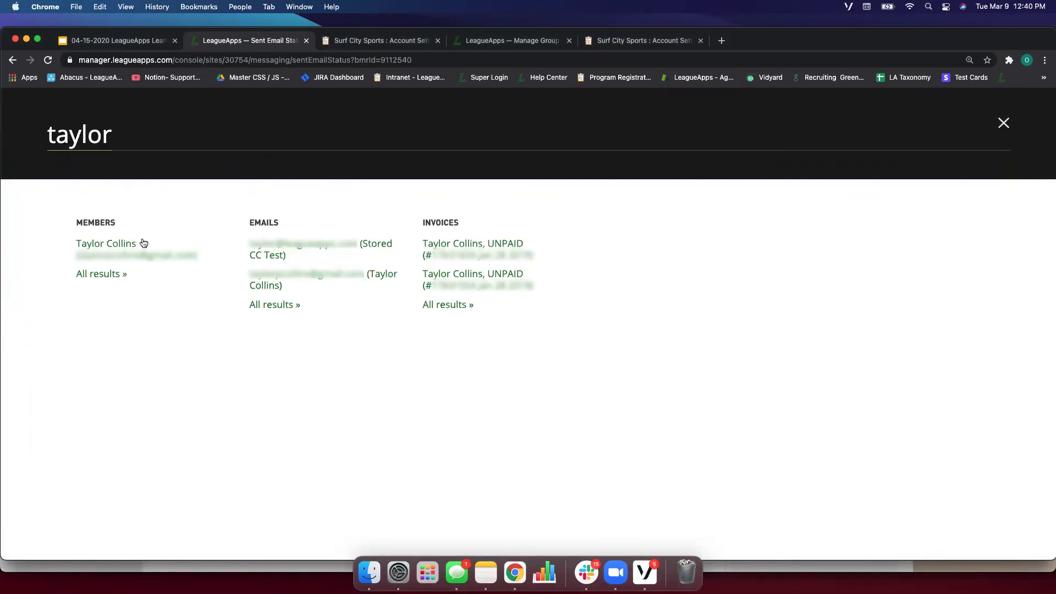
pyautogui.click(124, 244)
pyautogui.scroll(-4, 137, 360)
pyautogui.scroll(-5, 137, 360)
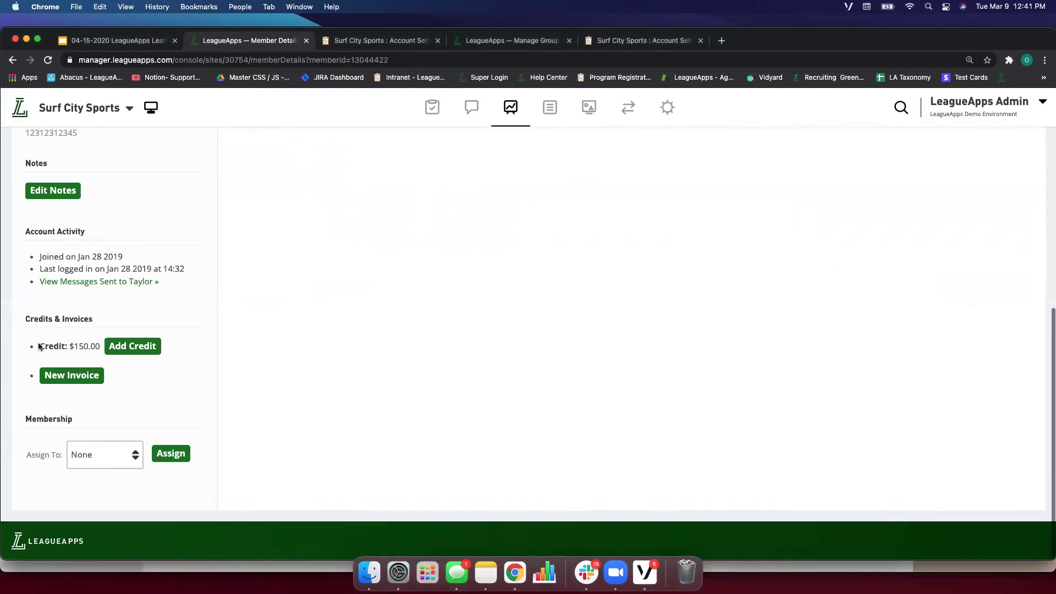
# Review the $150.00 credit's amount and expiry fields, cancel unchanged, and start Log-In as Member.
pyautogui.moveTo(38, 346); pyautogui.dragTo(97, 350)
pyautogui.click(98, 350)
pyautogui.click(117, 347)
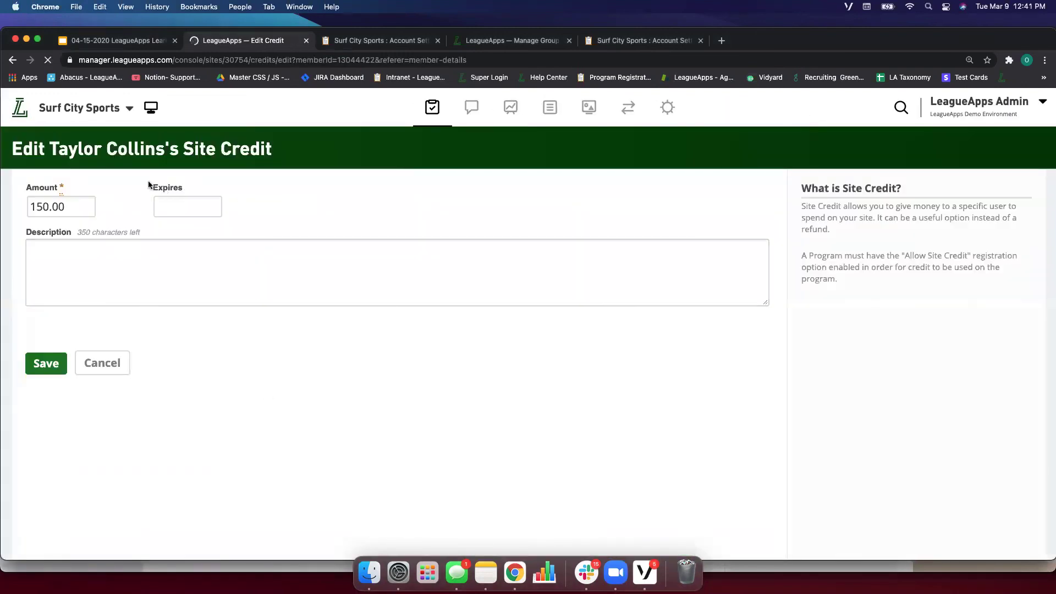
pyautogui.moveTo(149, 184); pyautogui.dragTo(182, 206)
pyautogui.click(231, 206)
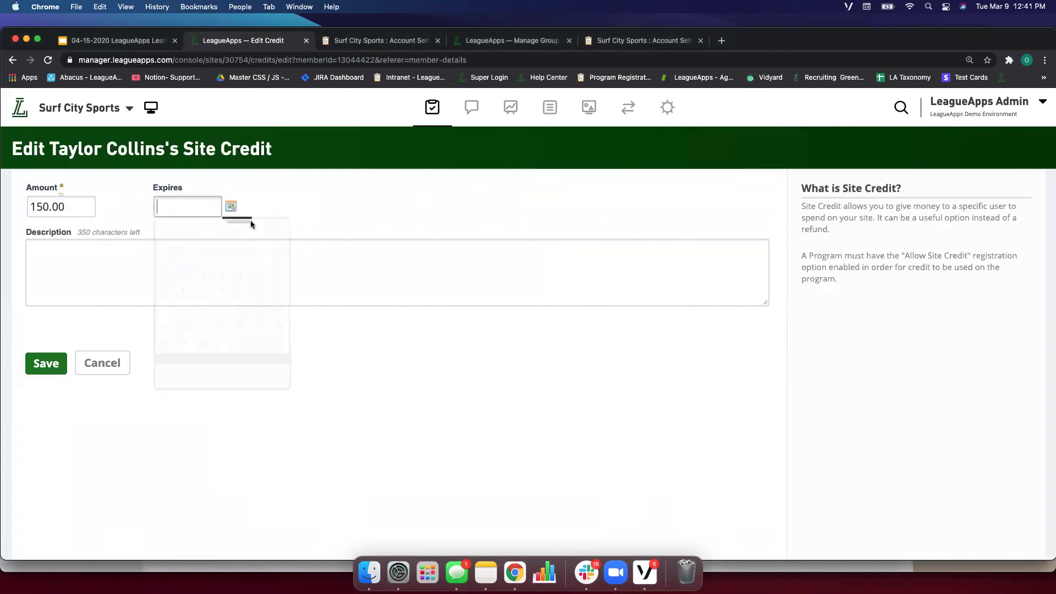
pyautogui.click(328, 214)
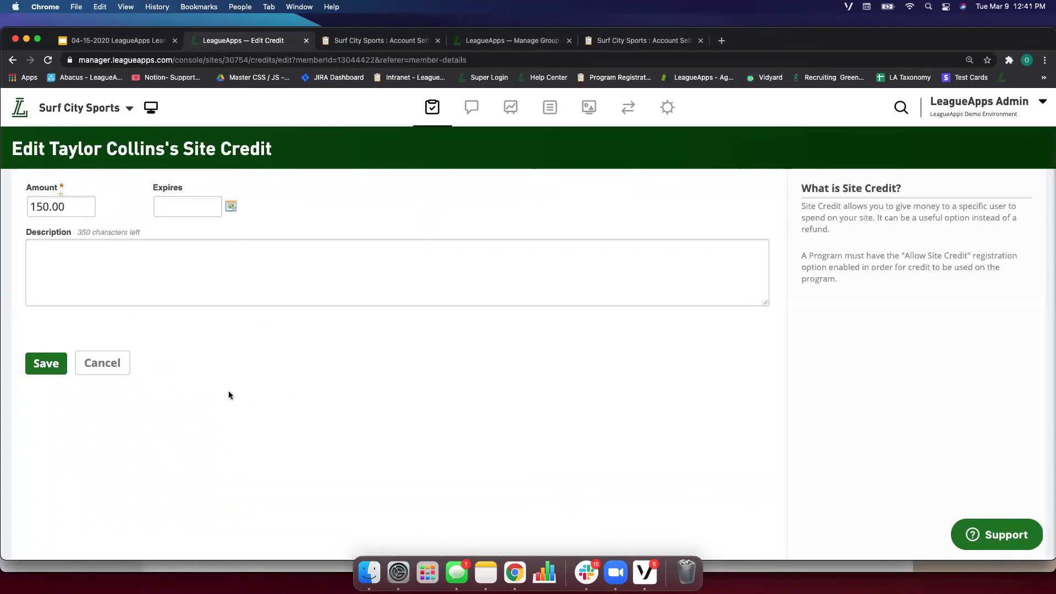
pyautogui.click(109, 367)
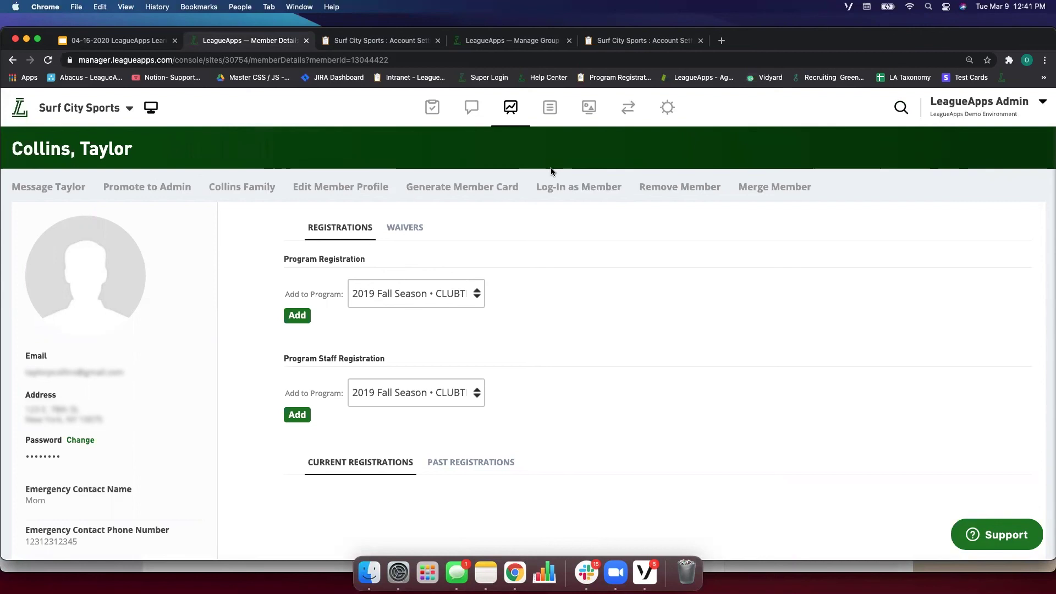
pyautogui.click(577, 199)
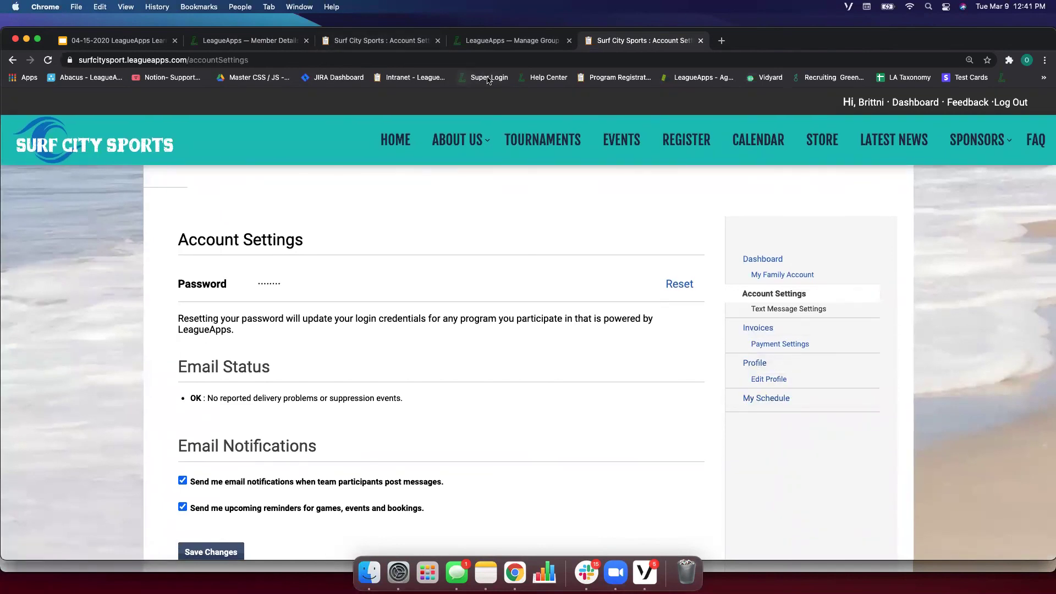
# Return to the member-view tab, confirm the Dashboard credit reads $80.00, then open the invoices.
pyautogui.click(476, 40)
pyautogui.click(250, 40)
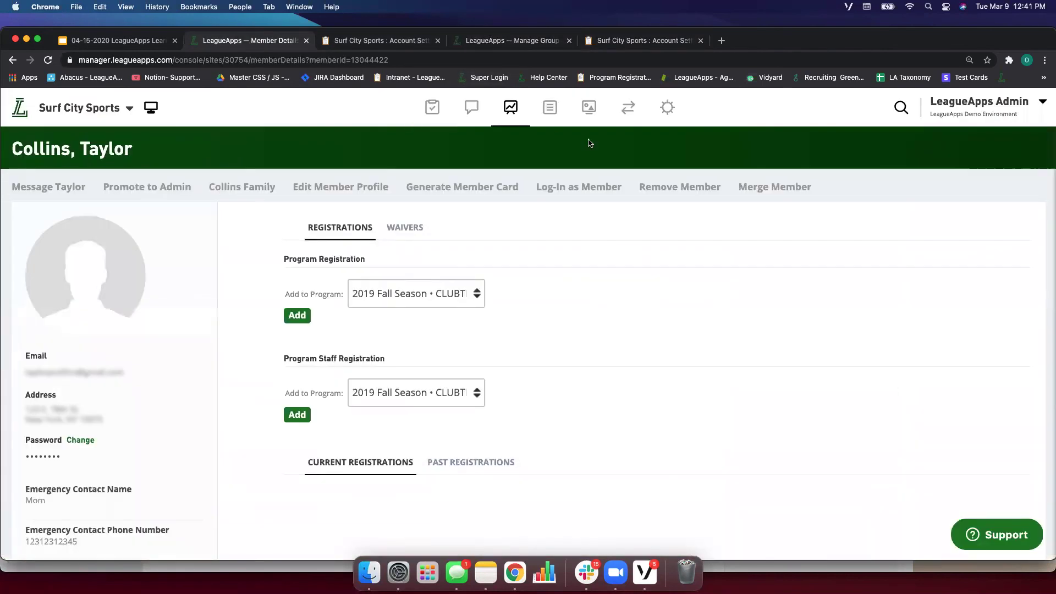
pyautogui.click(589, 41)
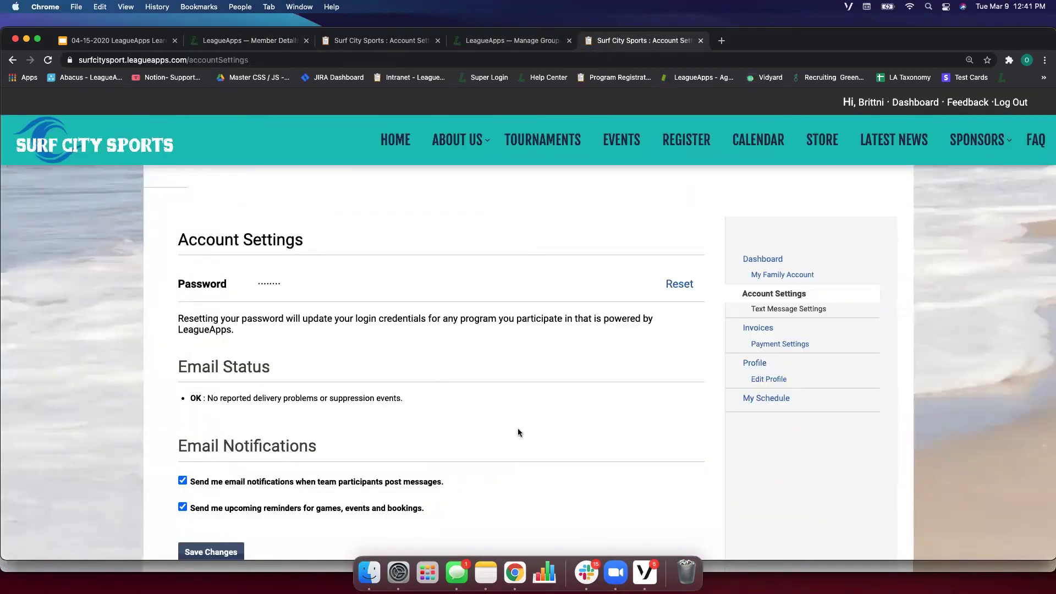
pyautogui.scroll(-1, 578, 370)
pyautogui.scroll(1, 722, 302)
pyautogui.click(771, 261)
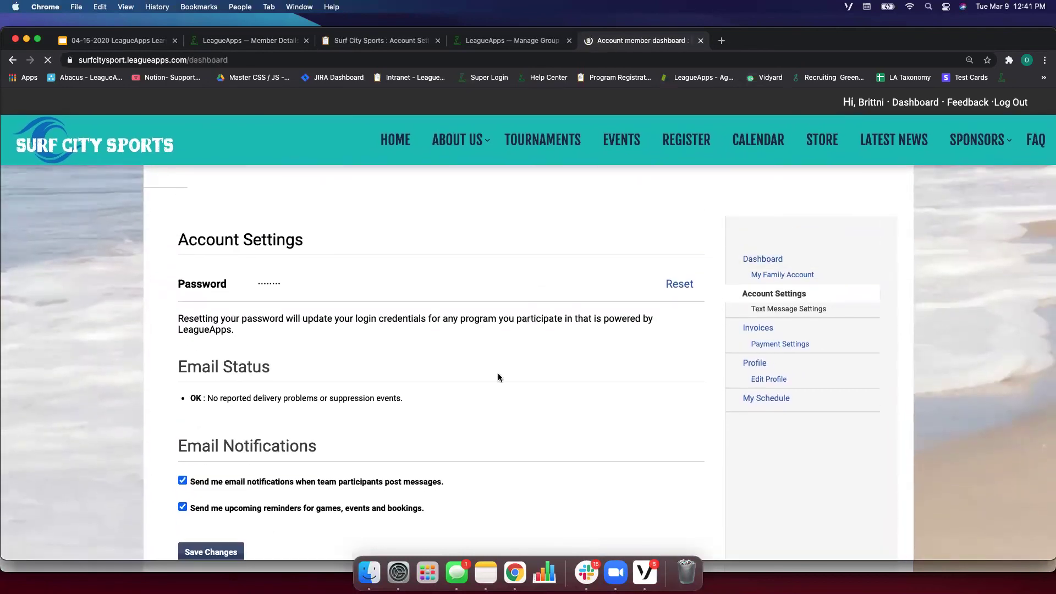
pyautogui.scroll(-3, 560, 283)
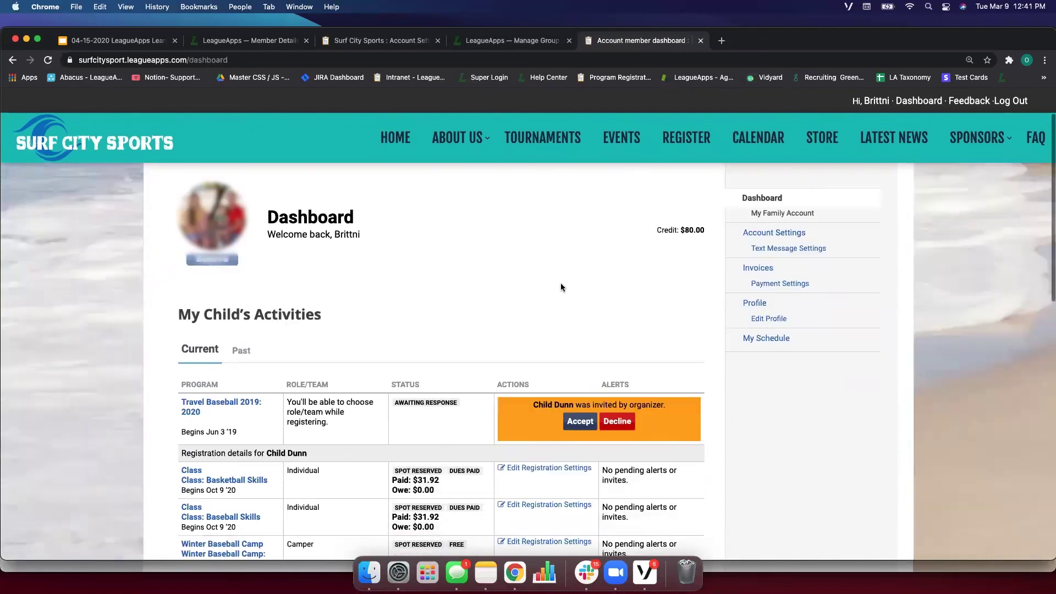
pyautogui.scroll(2, 560, 283)
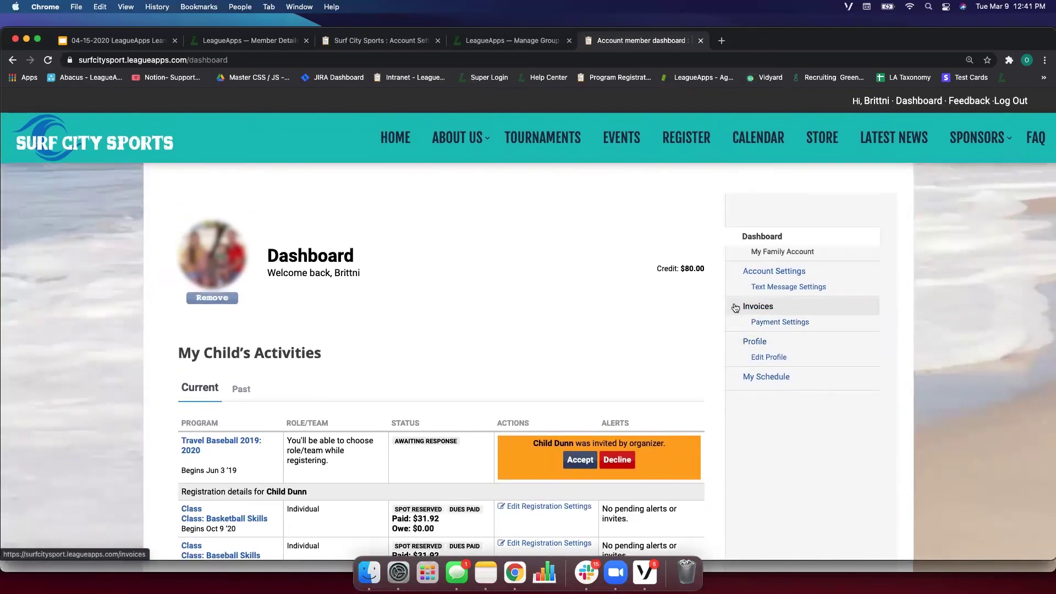
pyautogui.click(753, 308)
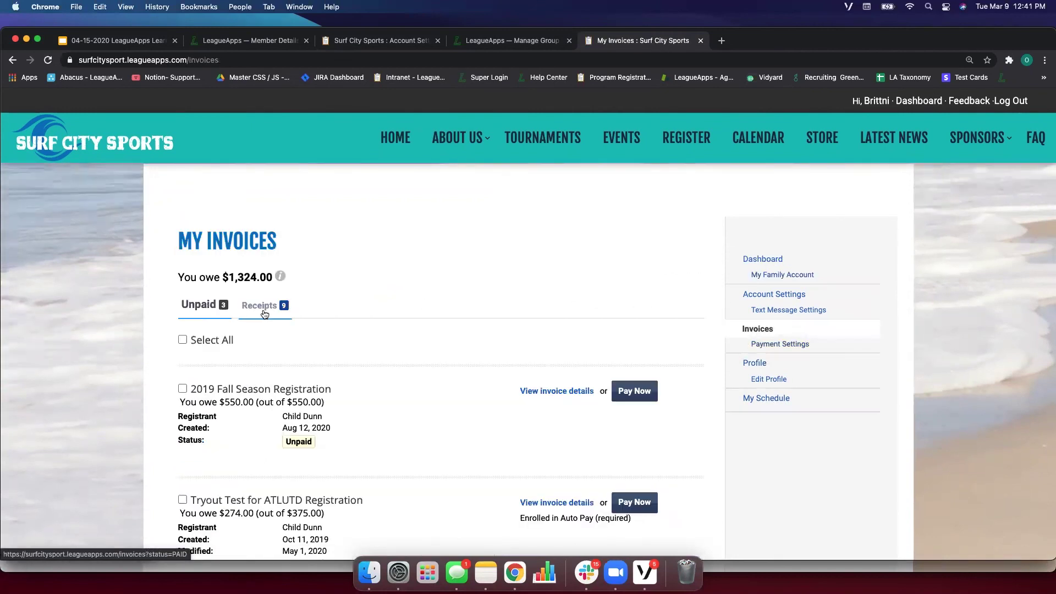
# Open the paid $31.92 Class: Baseball Skills receipt, review its transactions, and print it as PDF.
pyautogui.click(268, 312)
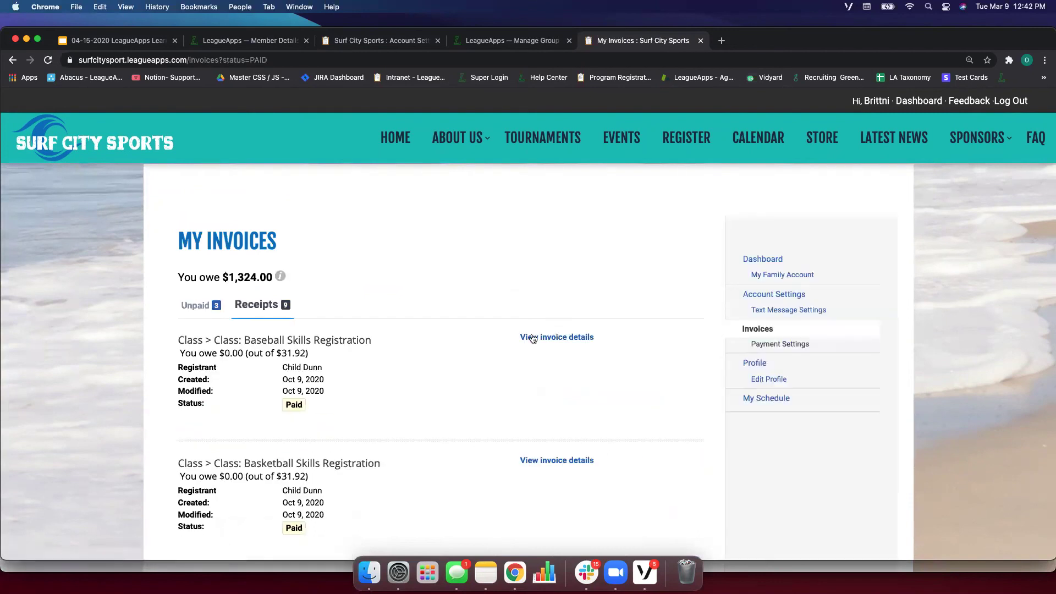
pyautogui.click(540, 339)
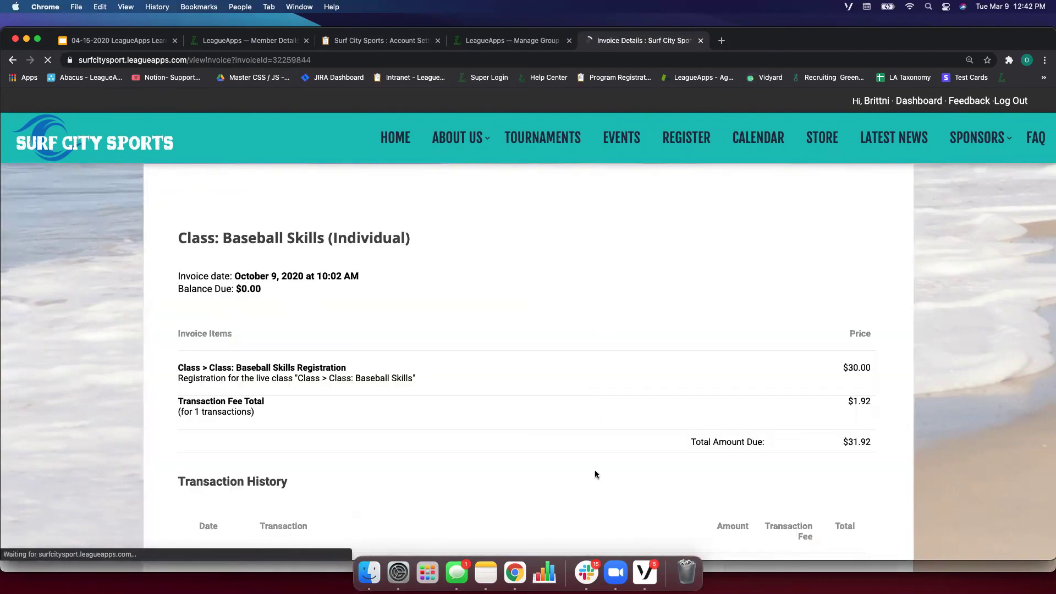
pyautogui.scroll(-3, 550, 371)
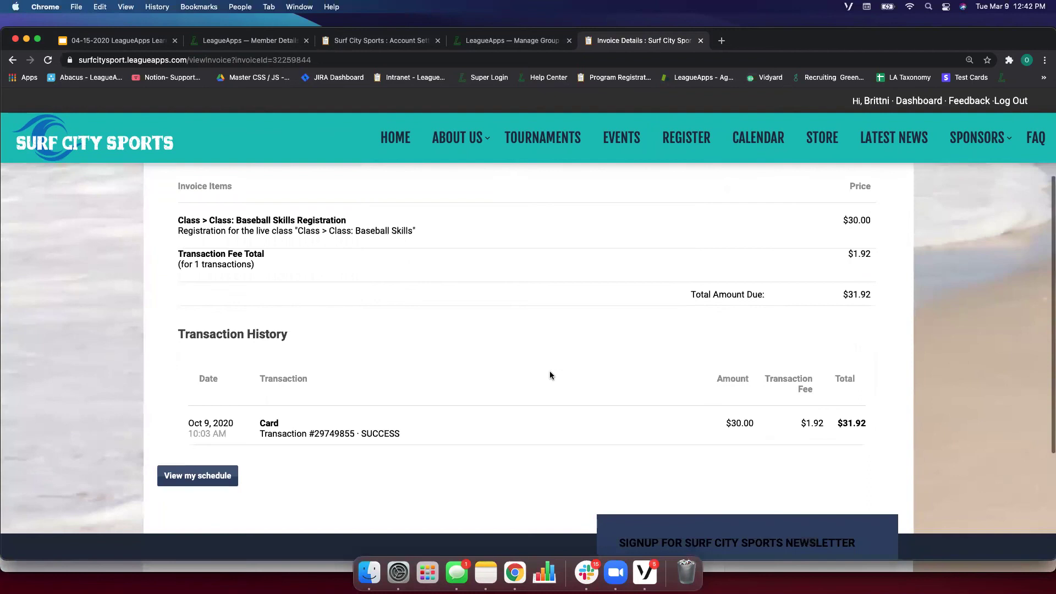
pyautogui.scroll(3, 550, 371)
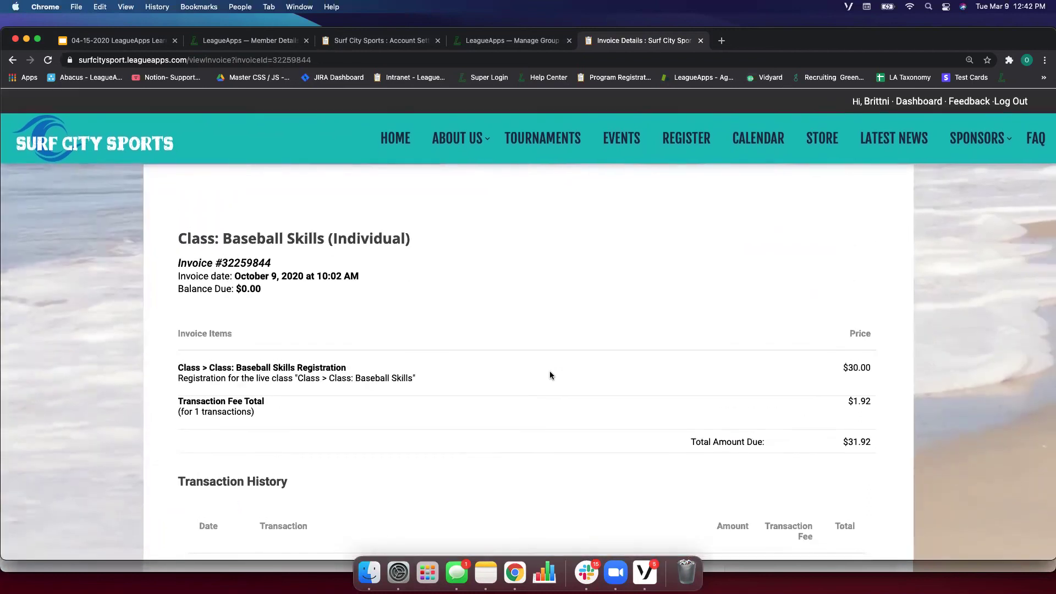
pyautogui.scroll(-3, 550, 372)
pyautogui.scroll(4, 549, 372)
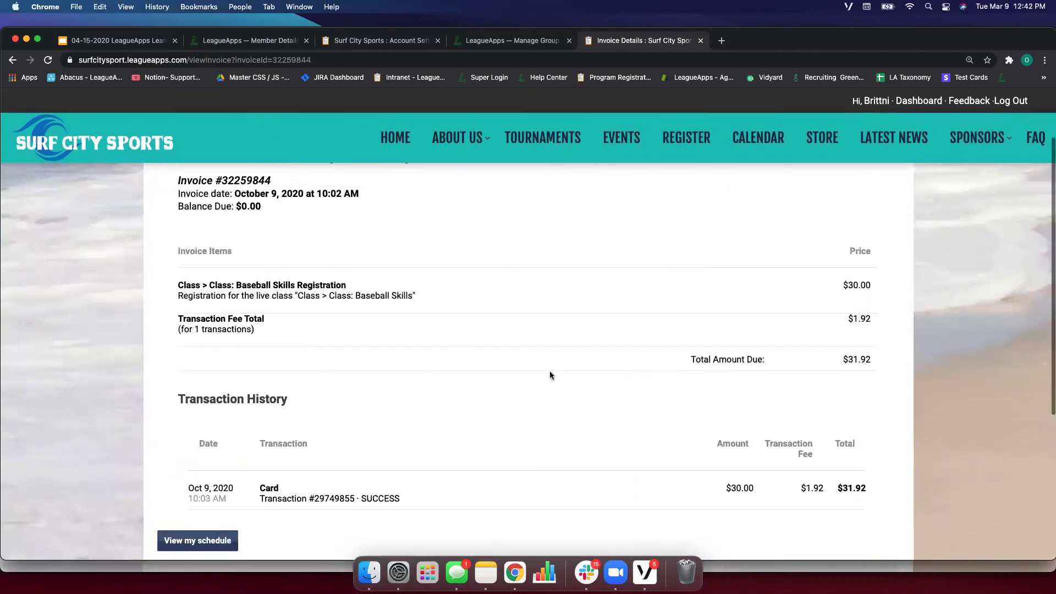
pyautogui.scroll(-8, 551, 376)
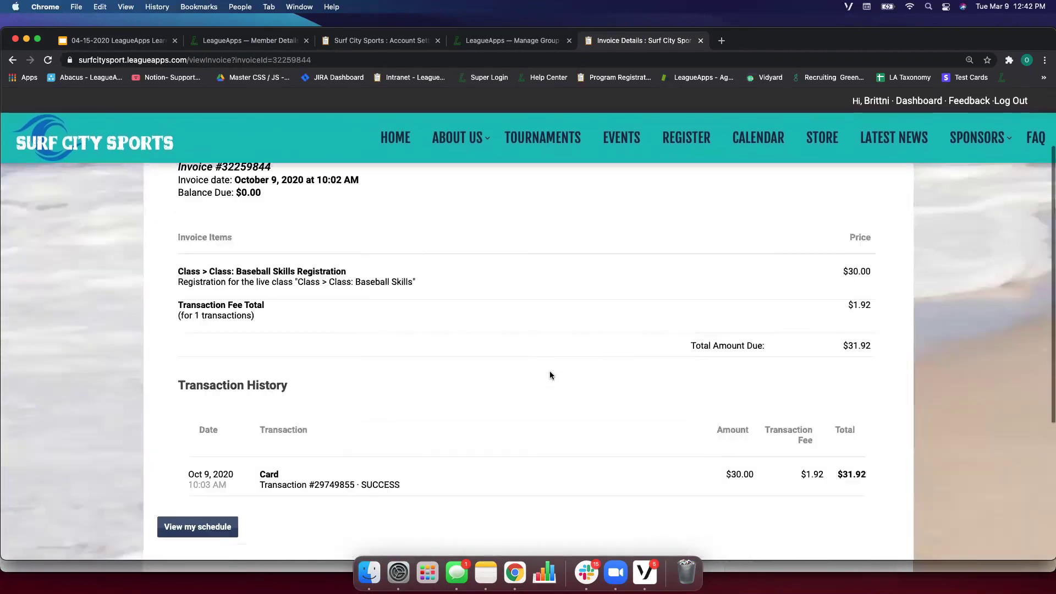
pyautogui.scroll(5, 573, 331)
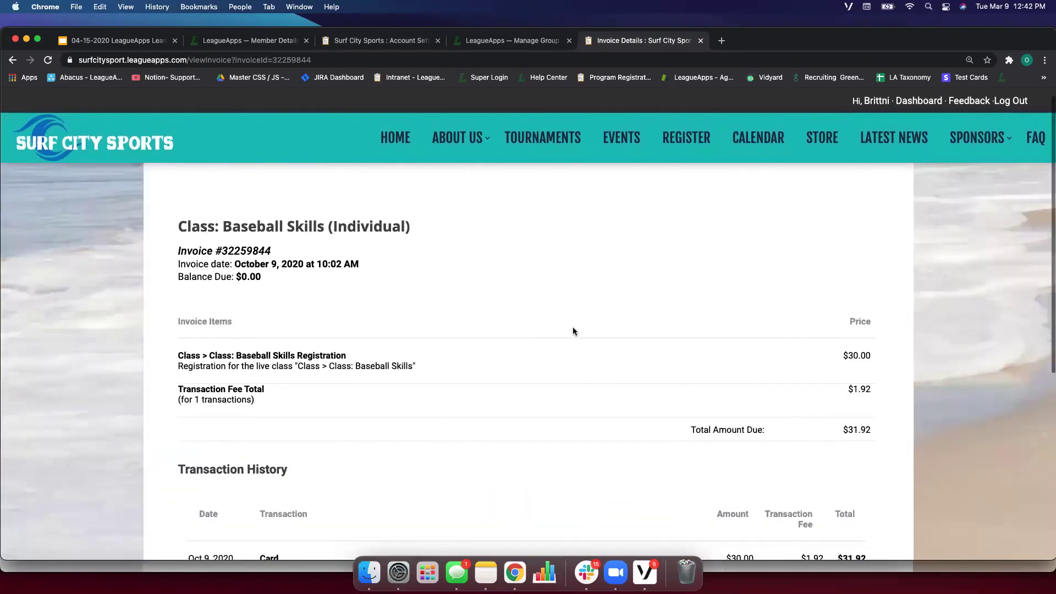
pyautogui.scroll(-2, 579, 296)
pyautogui.scroll(-1, 580, 296)
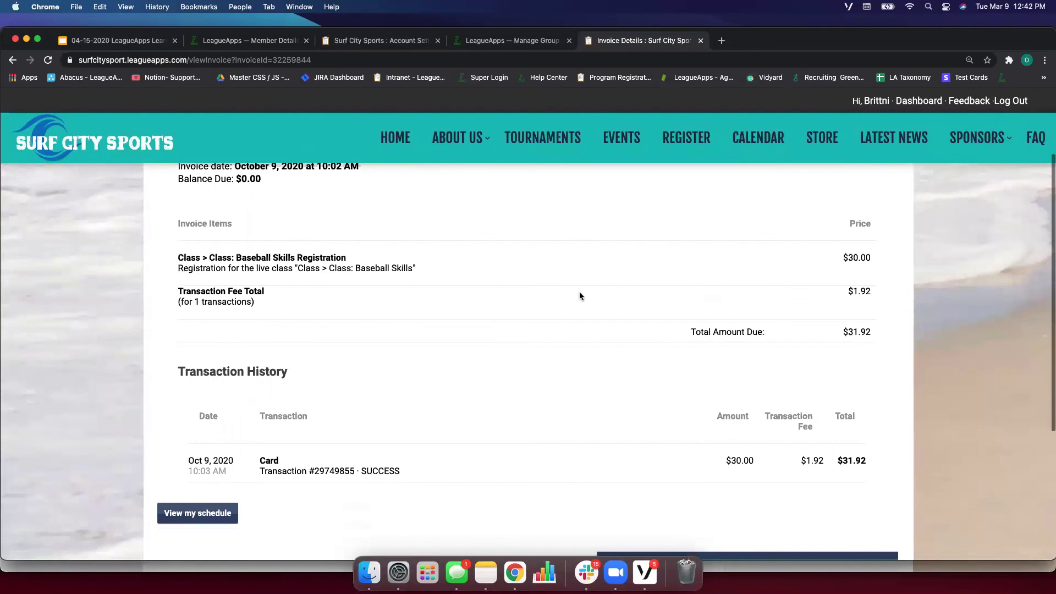
pyautogui.scroll(4, 705, 500)
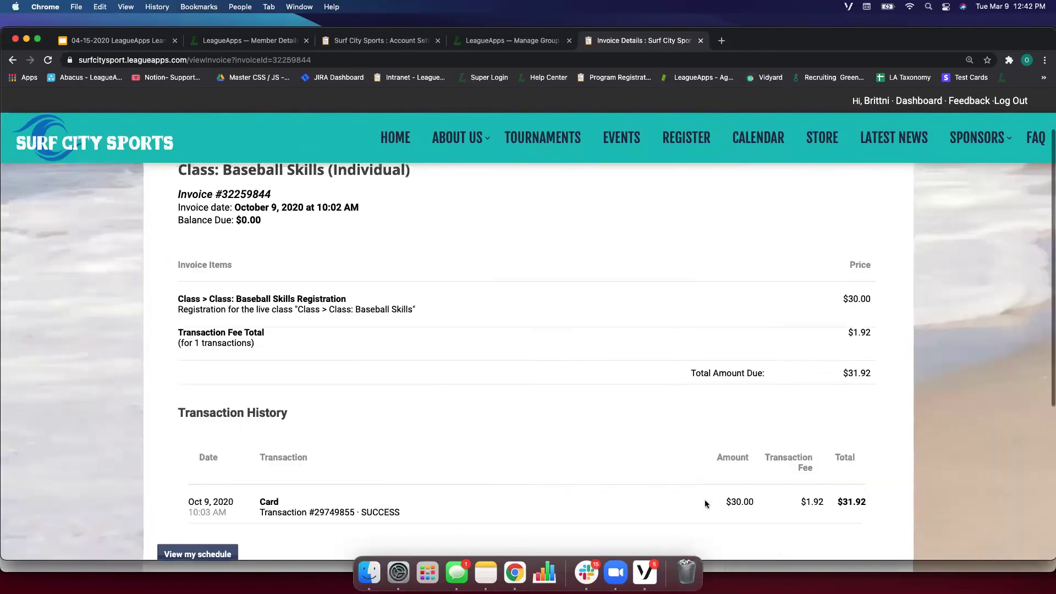
pyautogui.rightClick(605, 384)
# Preview printing the Baseball Skills invoice to Save as PDF, cancel, then return to the site dashboard.
pyautogui.click(642, 449)
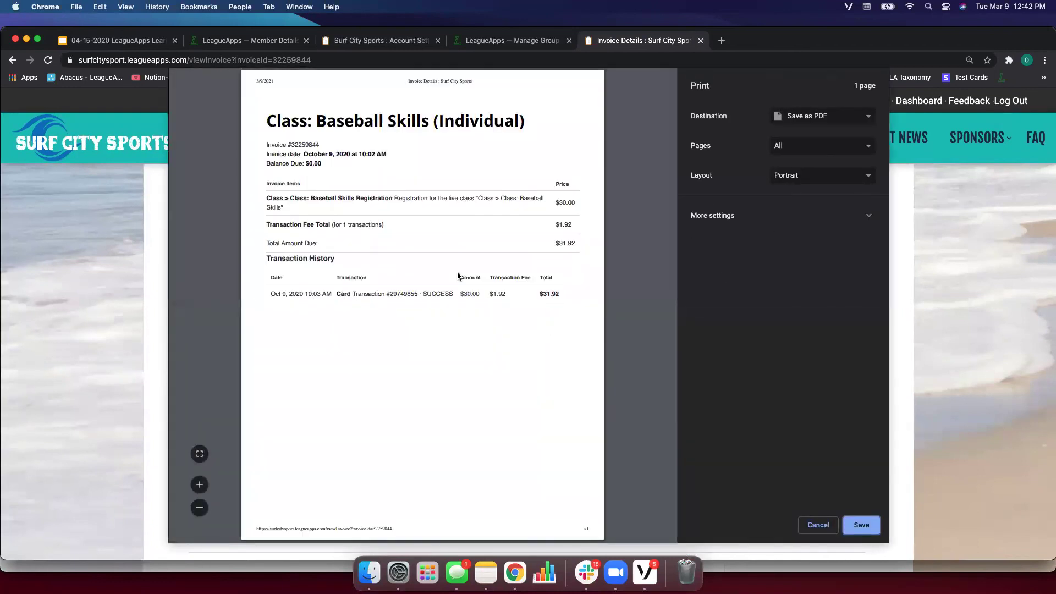
pyautogui.click(836, 117)
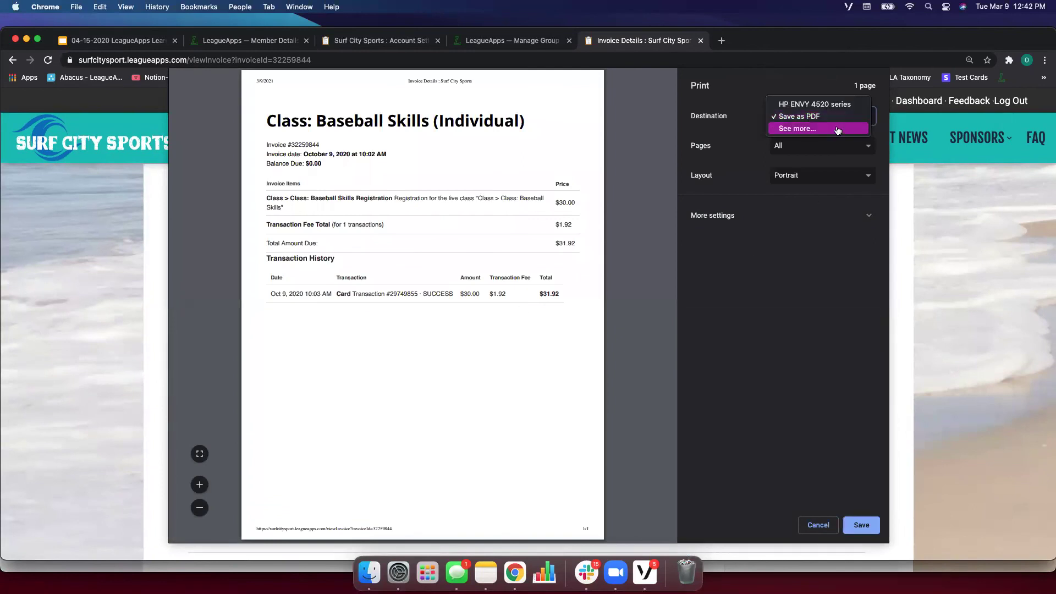
pyautogui.click(825, 116)
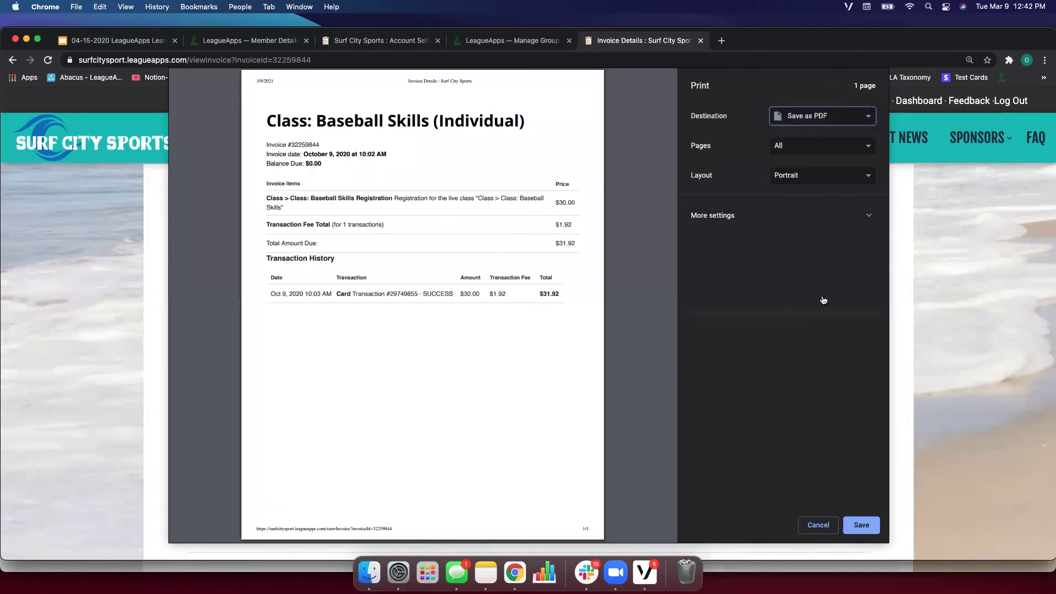
pyautogui.click(816, 523)
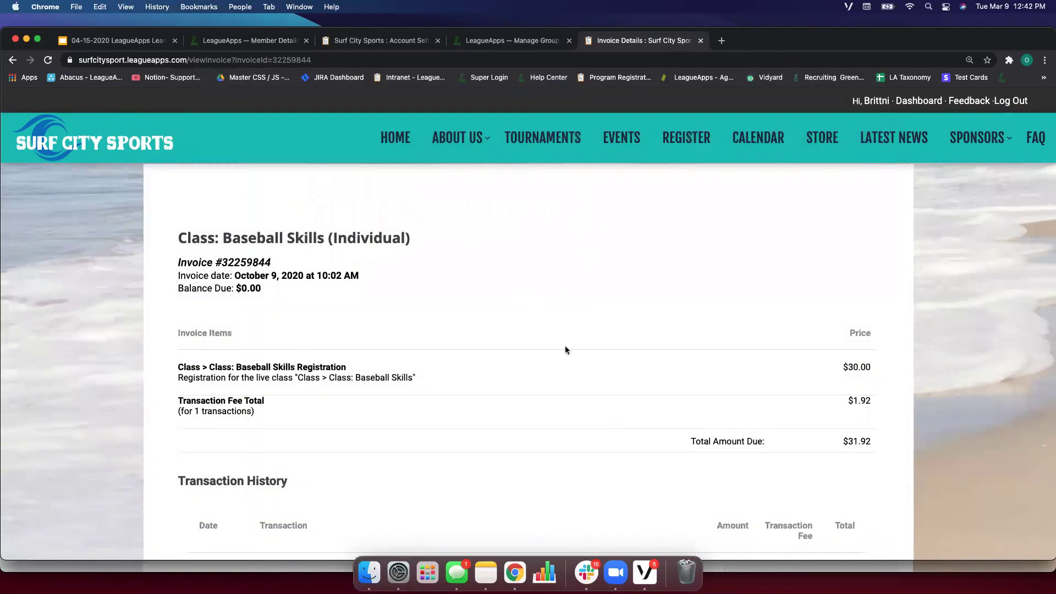
pyautogui.click(266, 42)
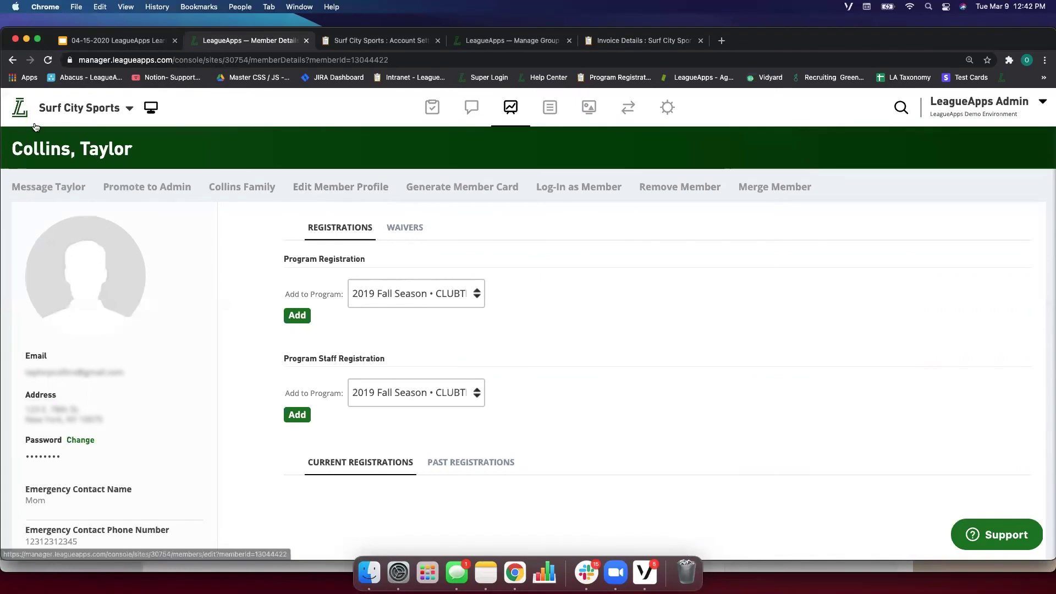
pyautogui.click(19, 115)
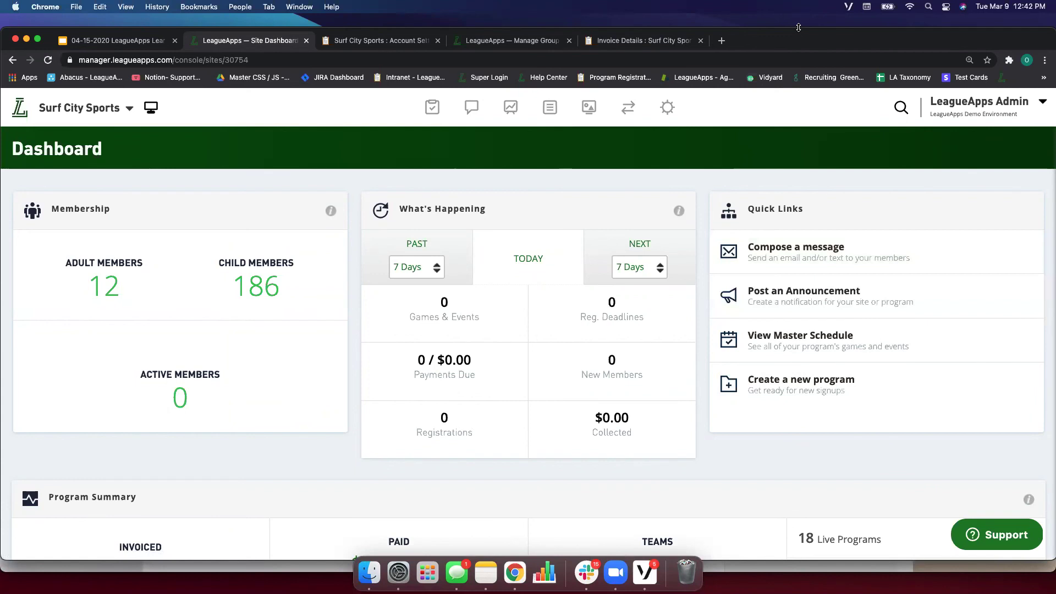
# Resize the browser window slightly smaller on the Surf City Sports dashboard.
pyautogui.moveTo(801, 35); pyautogui.dragTo(802, 39)
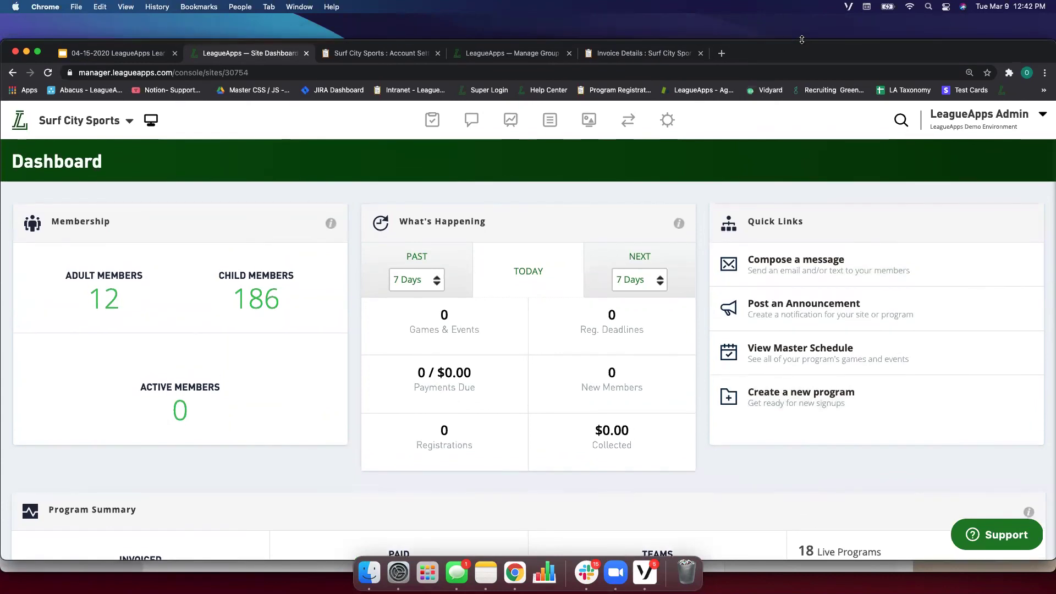